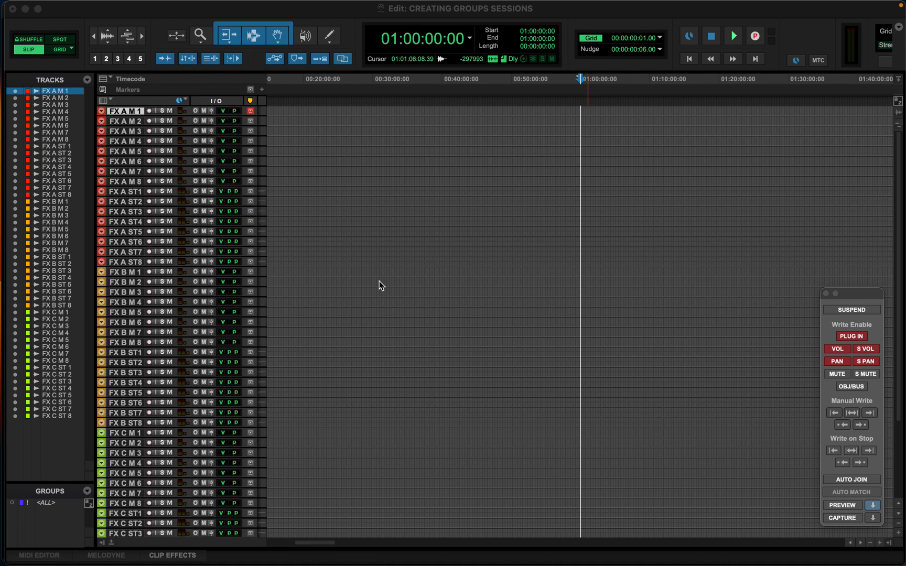
pyautogui.moveTo(374, 111)
pyautogui.mouseDown()
pyautogui.moveTo(407, 142)
pyautogui.moveTo(375, 139)
pyautogui.mouseUp()
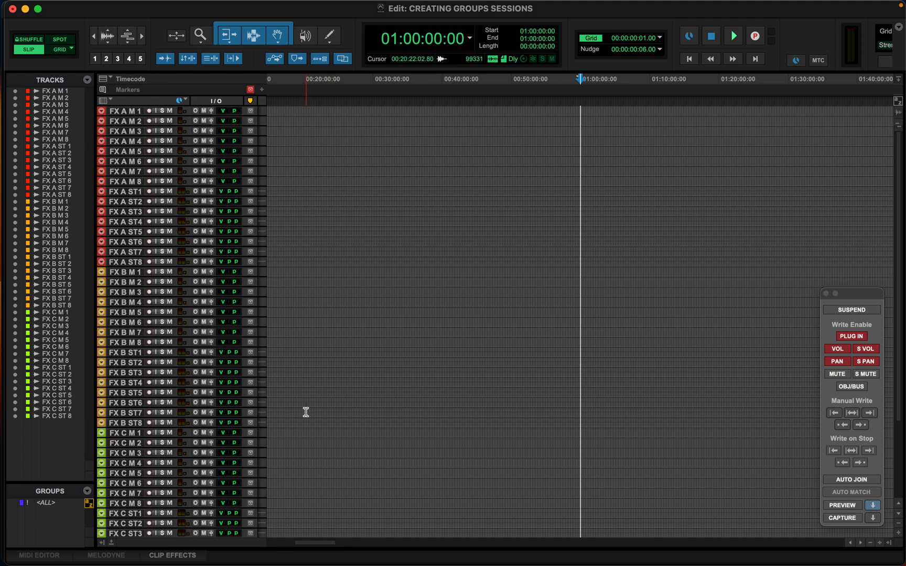
pyautogui.scroll(-2, 358, 429)
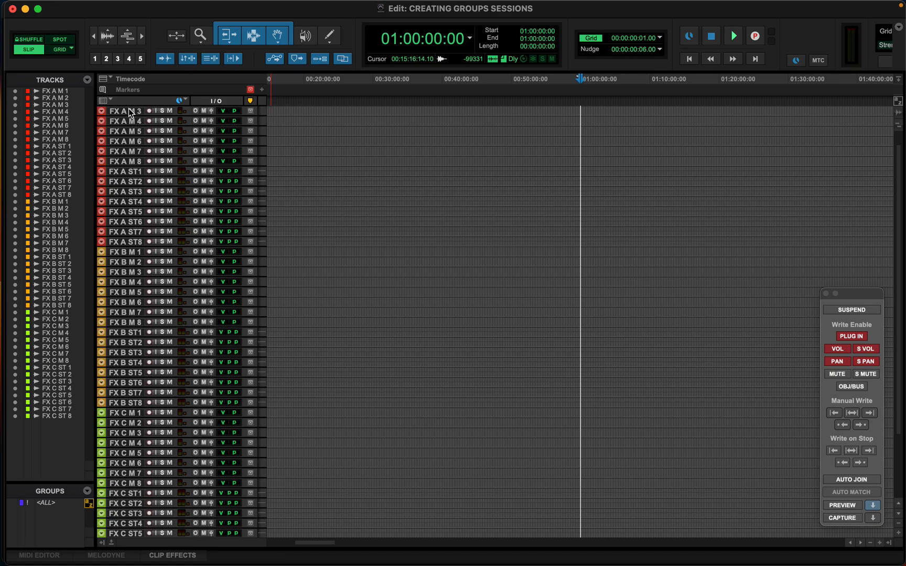
pyautogui.scroll(2, 315, 230)
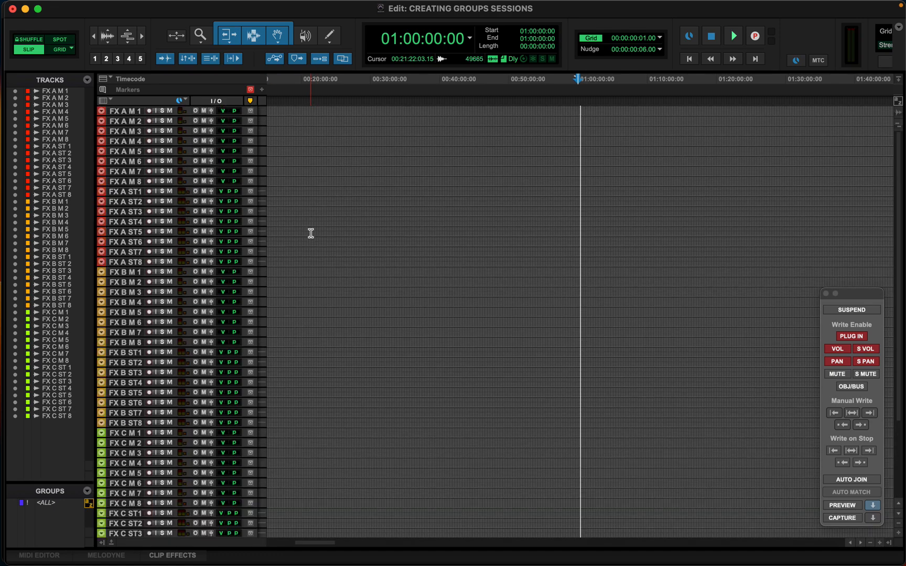
# Select each colour-coded effects block in turn, from M 1 through ST8: FX A, FX B and FX C
pyautogui.click(127, 112)
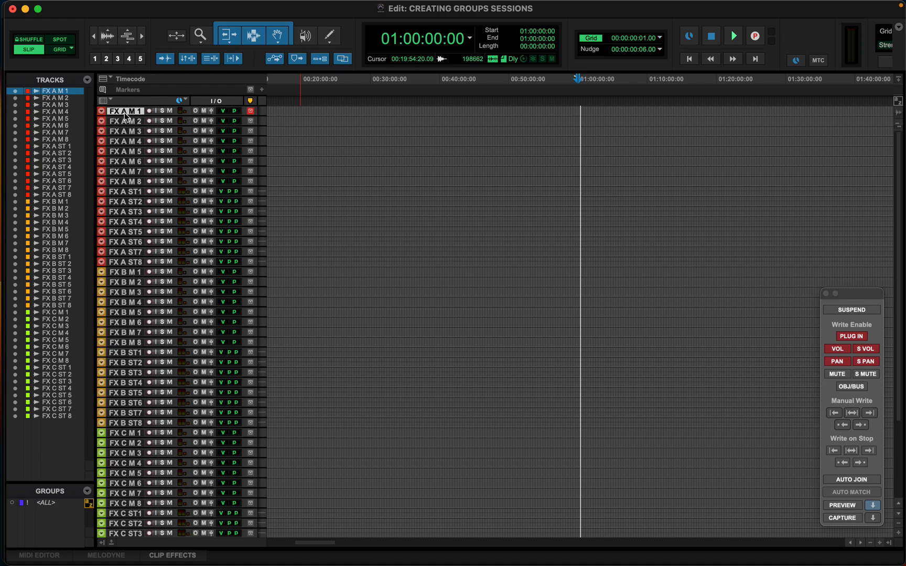
pyautogui.keyDown('shift'); pyautogui.click(123, 261); pyautogui.keyUp('shift')
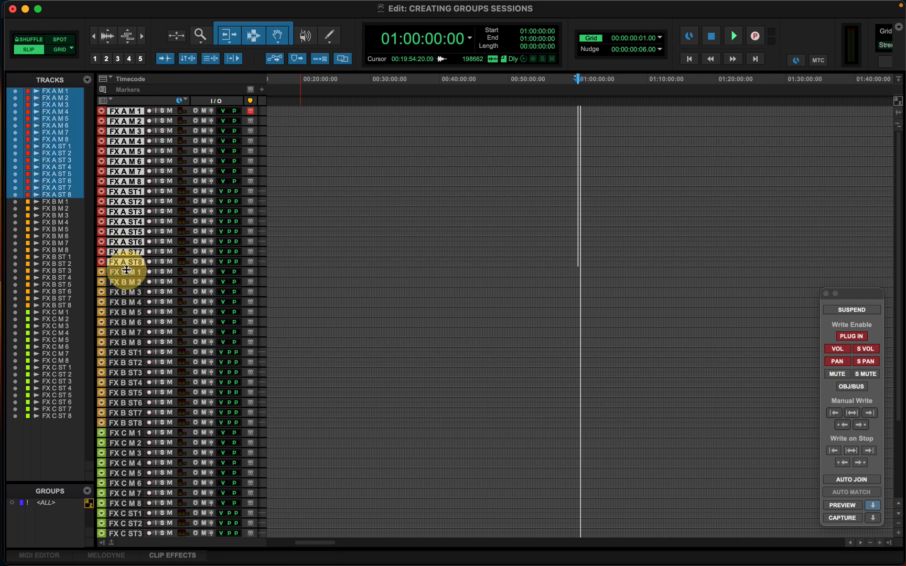
pyautogui.click(125, 272)
pyautogui.scroll(-3, 132, 278)
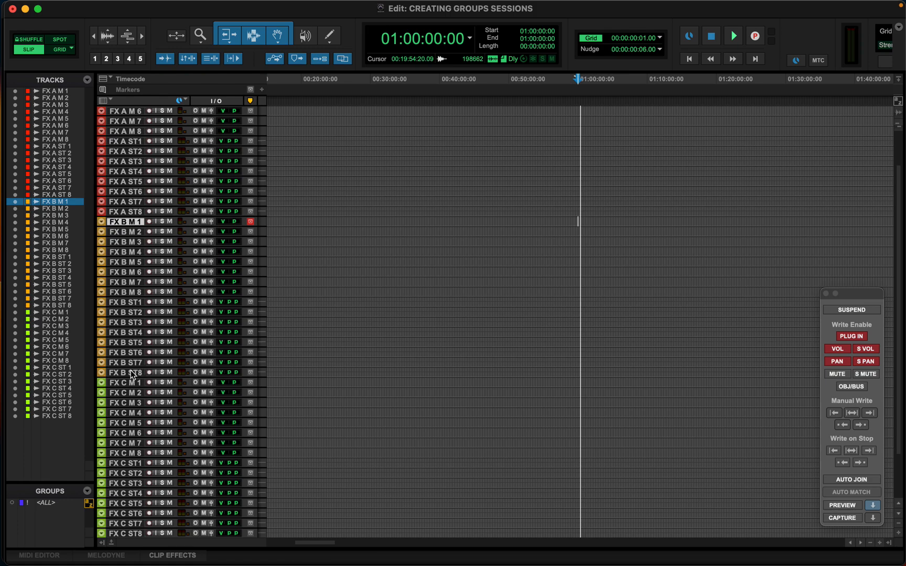
pyautogui.keyDown('shift'); pyautogui.click(129, 372); pyautogui.keyUp('shift')
pyautogui.click(314, 384)
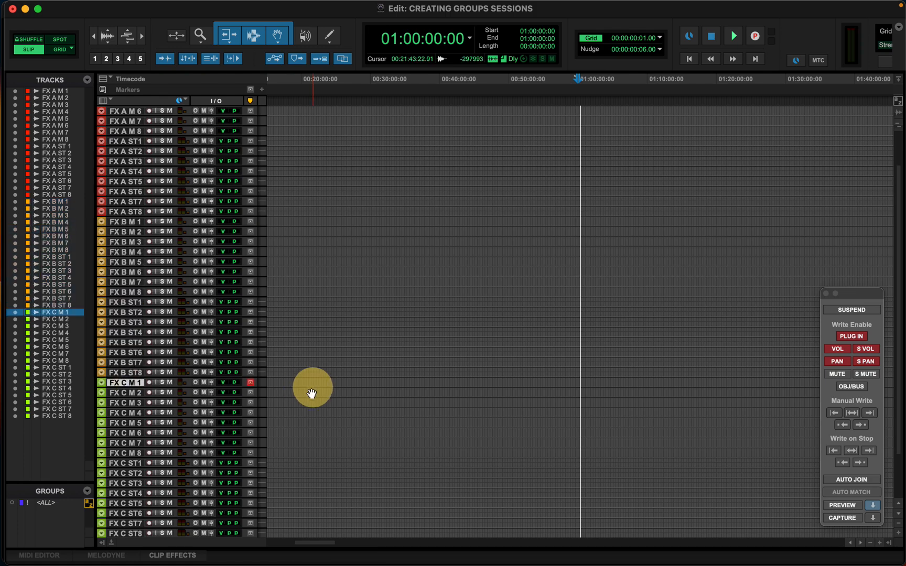
pyautogui.scroll(-3, 287, 421)
pyautogui.keyDown('shift'); pyautogui.click(131, 475); pyautogui.keyUp('shift')
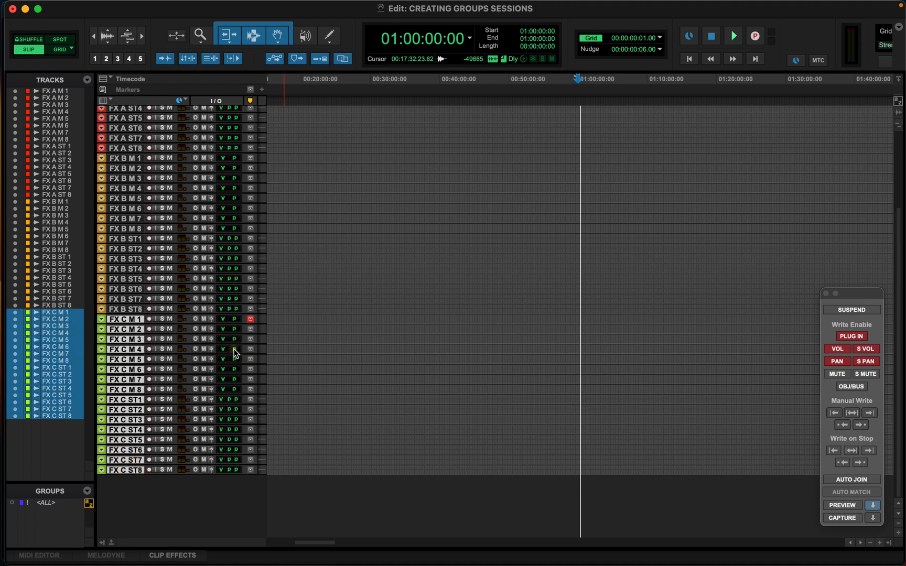
# Select the last and first tracks of the FX A block in turn, FX A ST8 and FX A M 1
pyautogui.scroll(4, 245, 367)
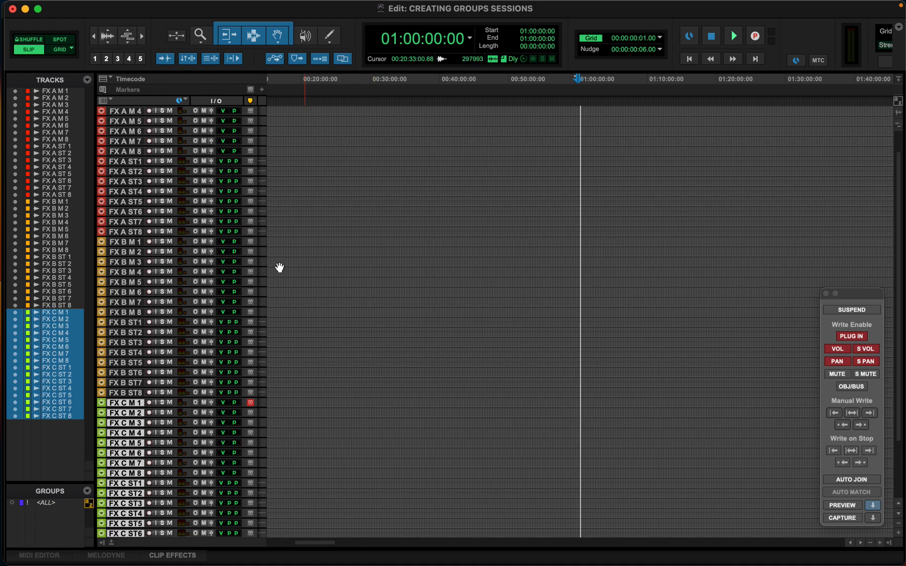
pyautogui.scroll(3, 278, 262)
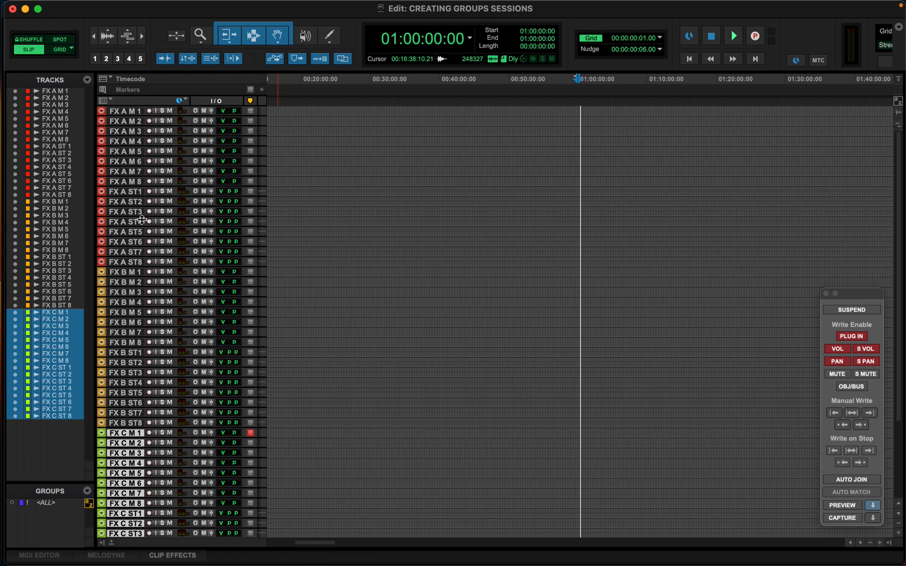
pyautogui.click(134, 267)
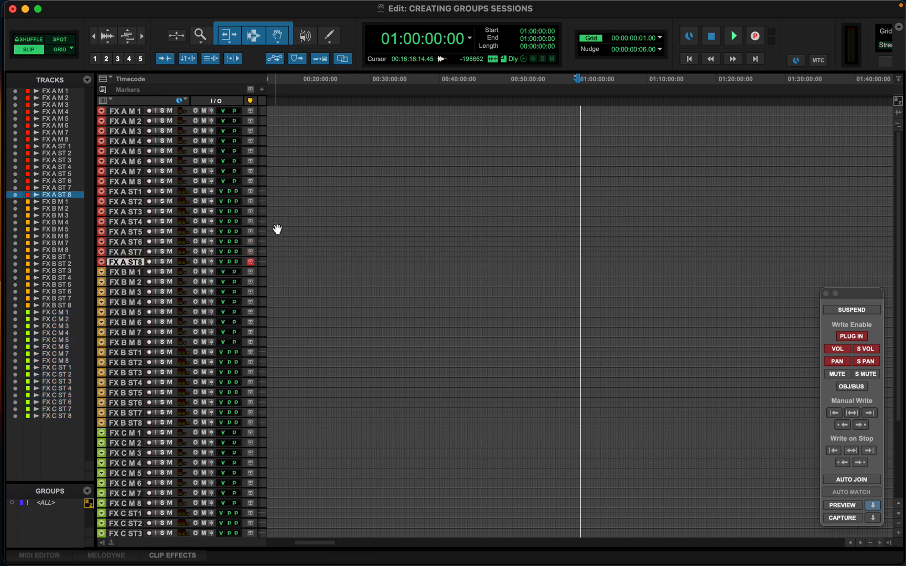
pyautogui.click(123, 110)
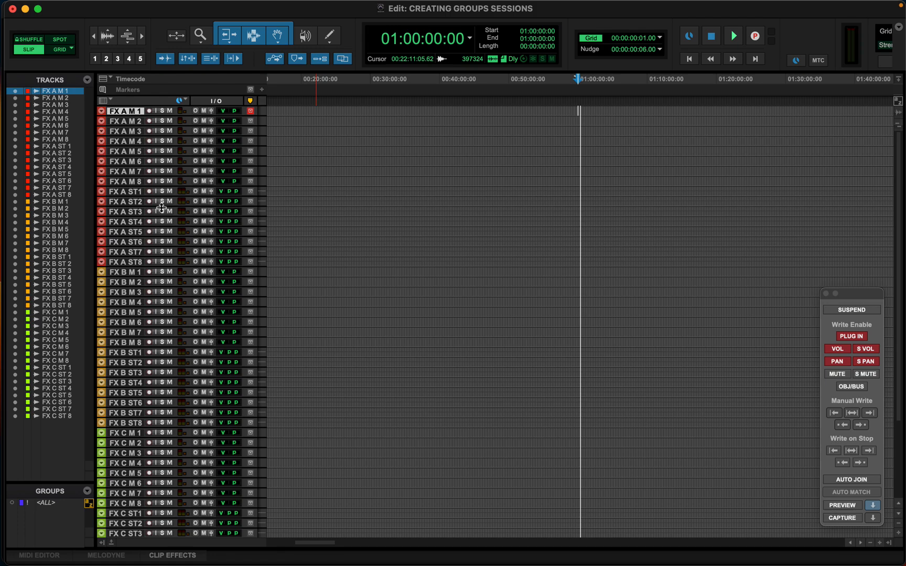
pyautogui.click(133, 261)
# Try spelling out MONO in the name of the first FX A track, and restore the name FX A M 1
pyautogui.click(130, 112)
pyautogui.doubleClick(138, 112)
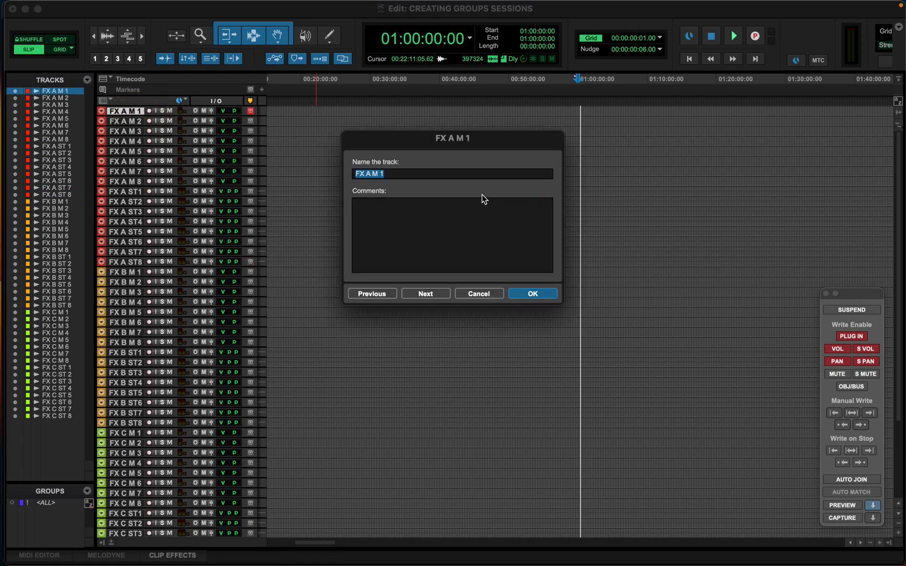
pyautogui.click(481, 190)
pyautogui.moveTo(374, 175); pyautogui.dragTo(389, 173)
pyautogui.press('BackSpace')
pyautogui.write('ONO')
pyautogui.press('BackSpace')
pyautogui.press('BackSpace')
pyautogui.press('BackSpace')
pyautogui.press('Return')
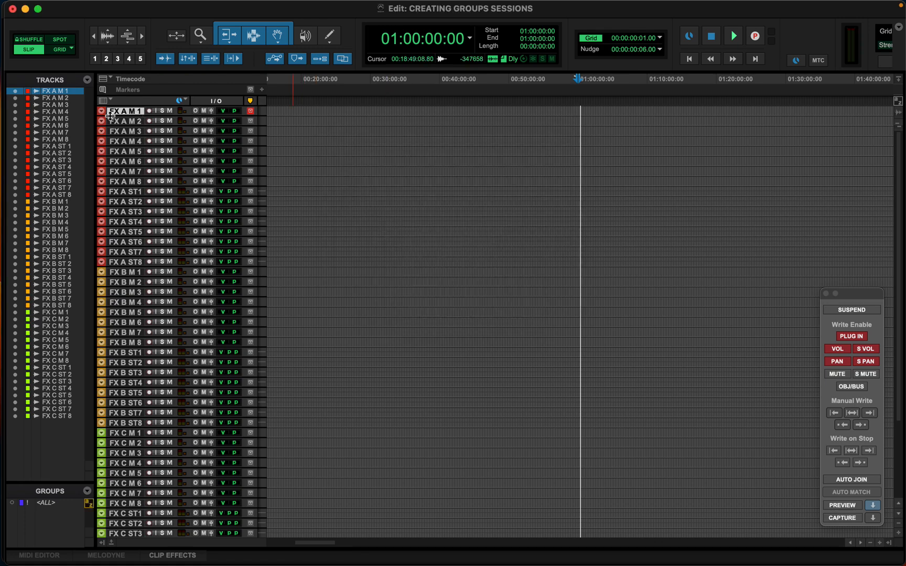
# Select the mono and stereo subsets in turn: FX A M 1–8, FX A ST1–8, FX B M 1–8 and FX B ST1–8
pyautogui.keyDown('shift'); pyautogui.click(136, 181); pyautogui.keyUp('shift')
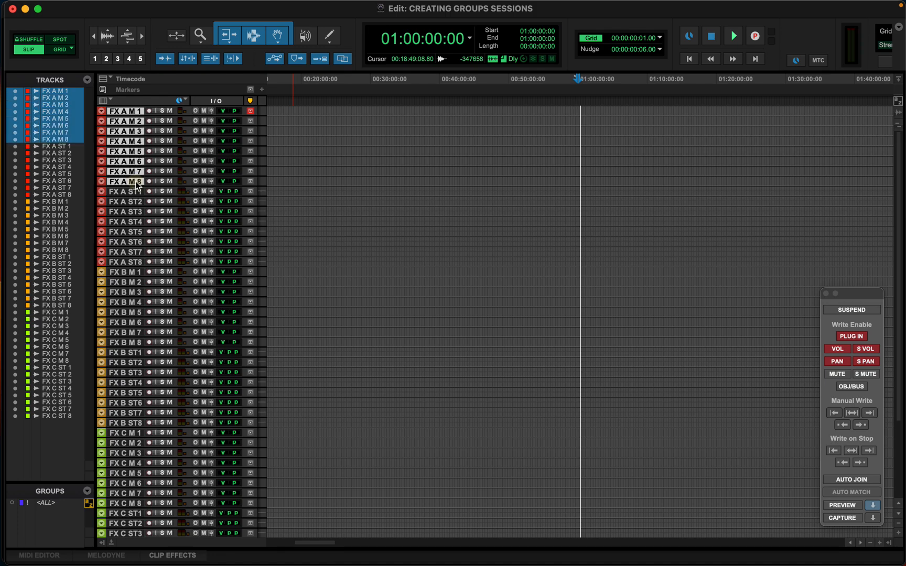
pyautogui.click(127, 193)
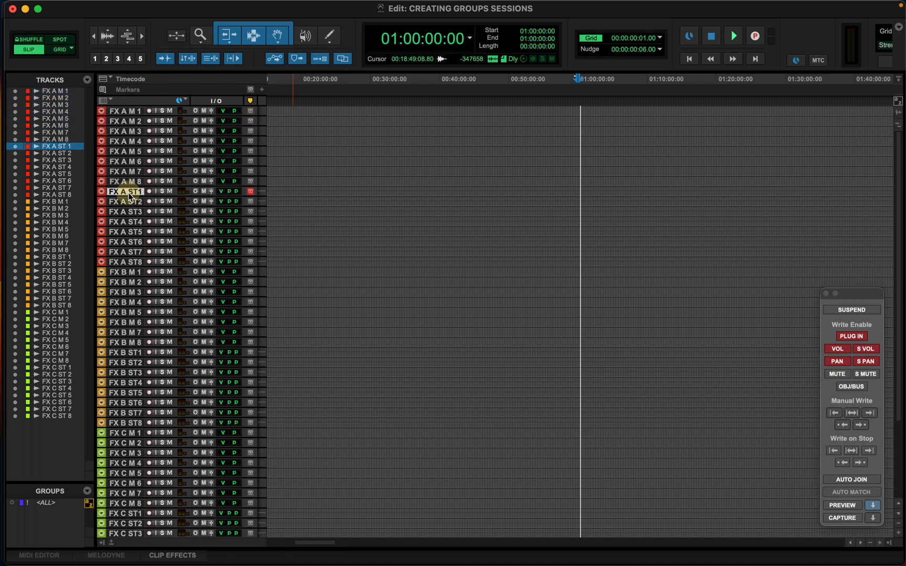
pyautogui.keyDown('shift'); pyautogui.click(131, 263); pyautogui.keyUp('shift')
pyautogui.click(131, 270)
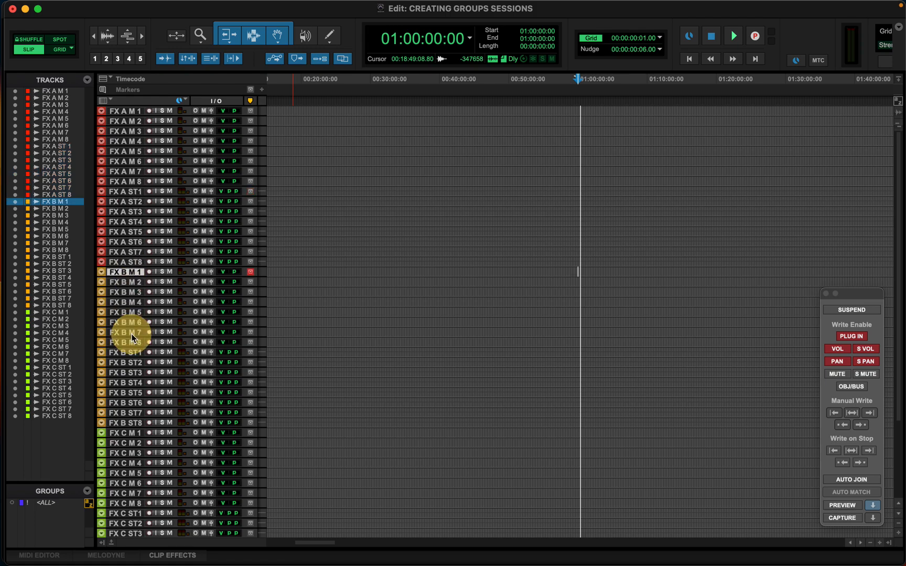
pyautogui.keyDown('shift'); pyautogui.click(137, 342); pyautogui.keyUp('shift')
pyautogui.click(136, 354)
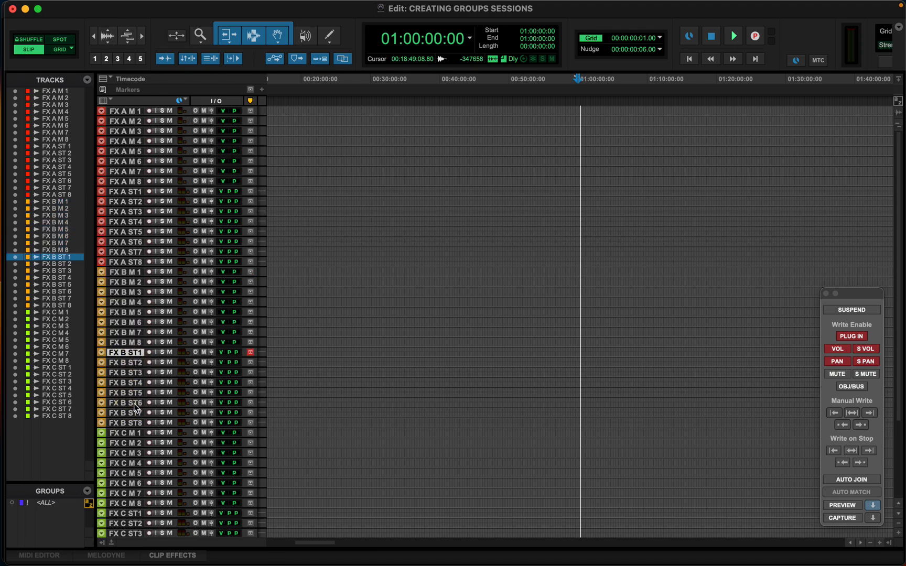
pyautogui.keyDown('shift'); pyautogui.click(134, 424); pyautogui.keyUp('shift')
pyautogui.scroll(-3, 135, 415)
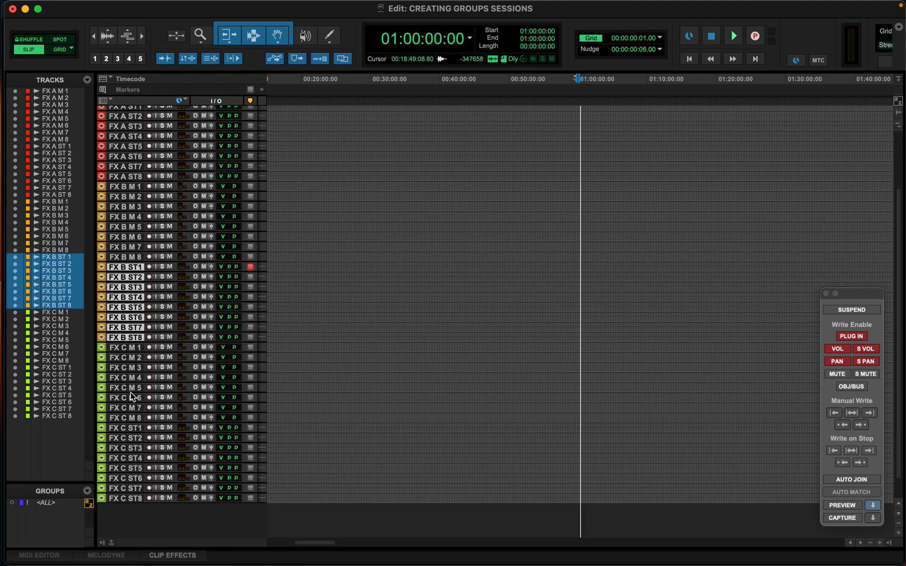
pyautogui.scroll(1, 135, 380)
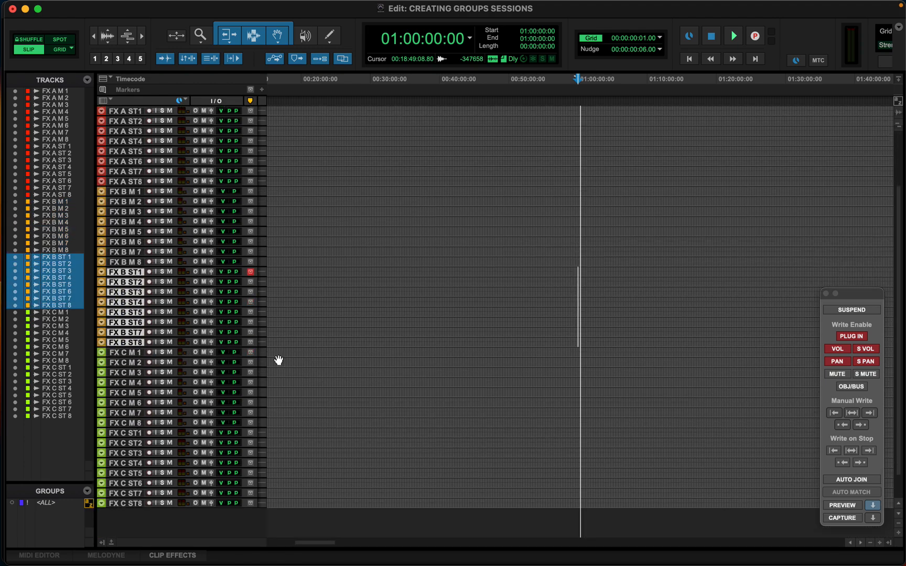
# Open the Channel Strip of FX A M 1 and, with automation Preview enabled, lower its low-pass filter to 3.0 kHz
pyautogui.click(134, 184)
pyautogui.scroll(3, 288, 217)
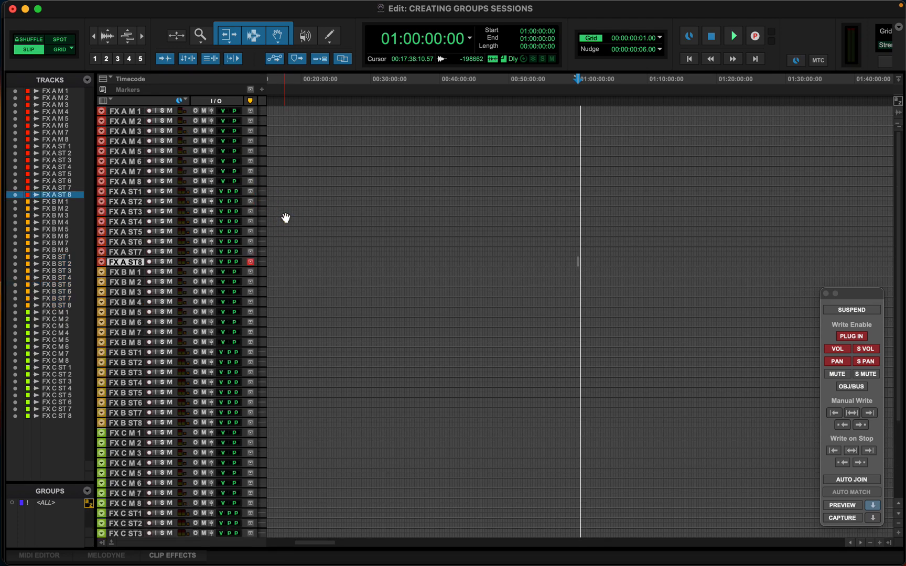
pyautogui.click(126, 110)
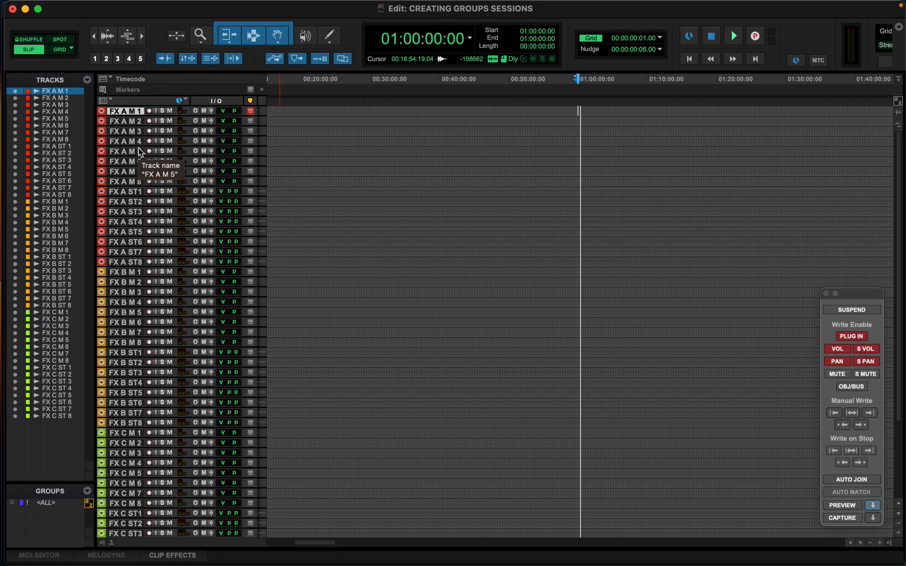
pyautogui.press('super+equal')
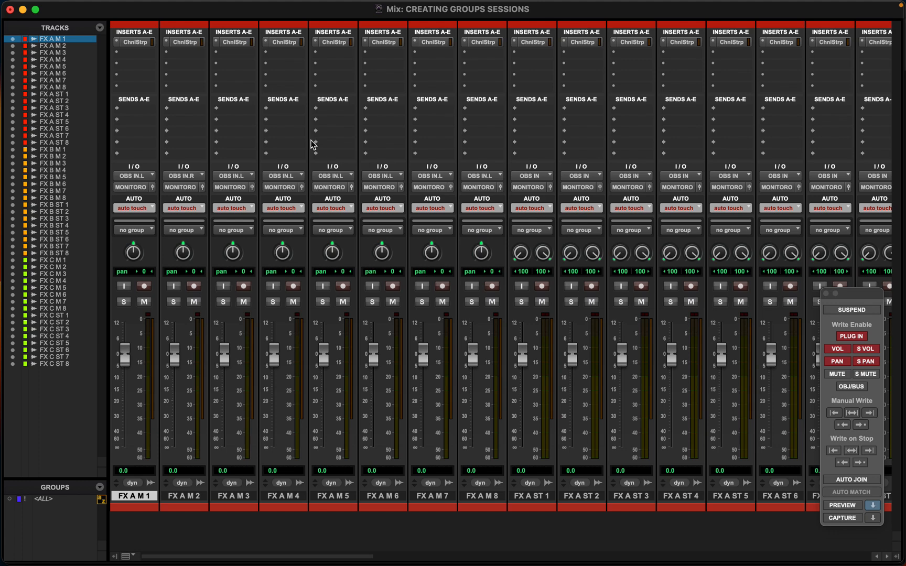
pyautogui.click(137, 44)
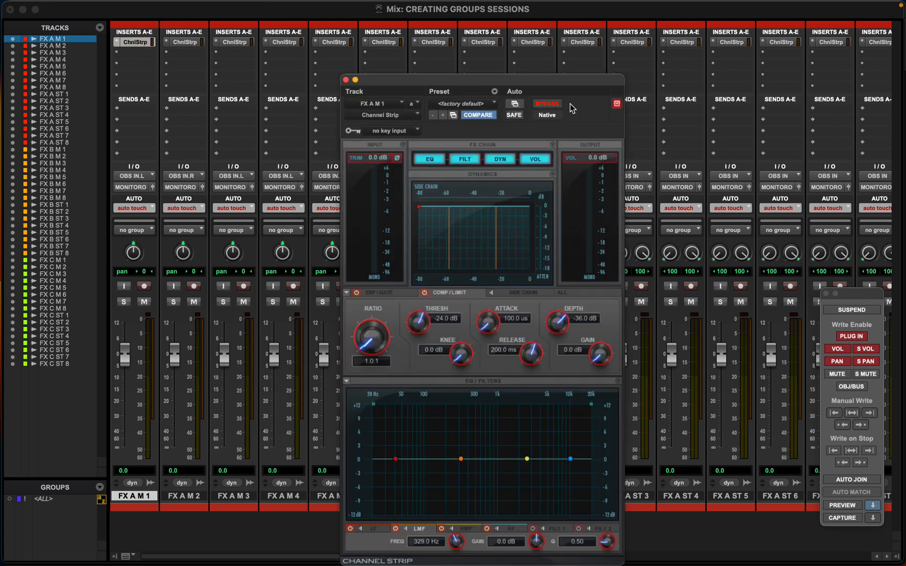
pyautogui.click(853, 506)
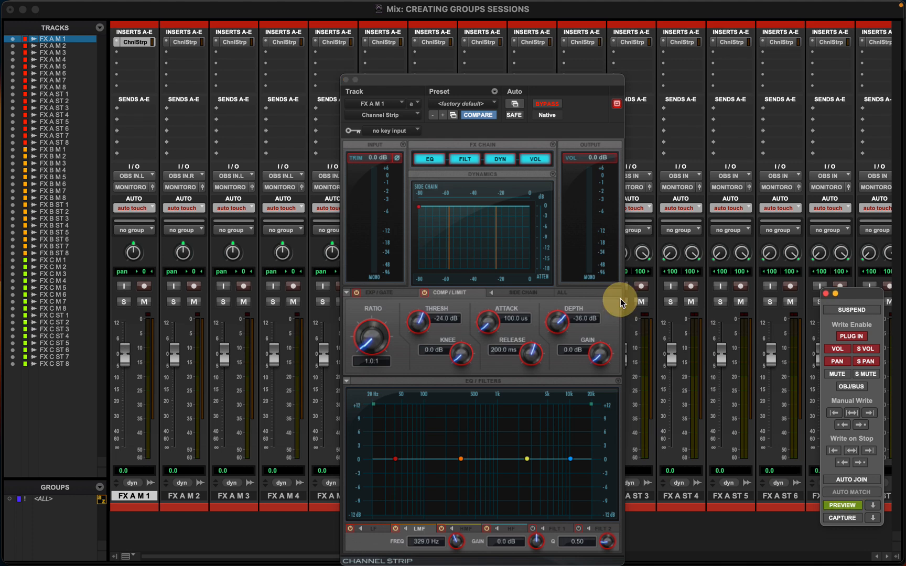
pyautogui.moveTo(592, 401); pyautogui.dragTo(532, 405)
# In the Edit window, move the Channel Strip aside and select about three minutes across tracks FX A M 1 through FX A ST7
pyautogui.press('super+equal')
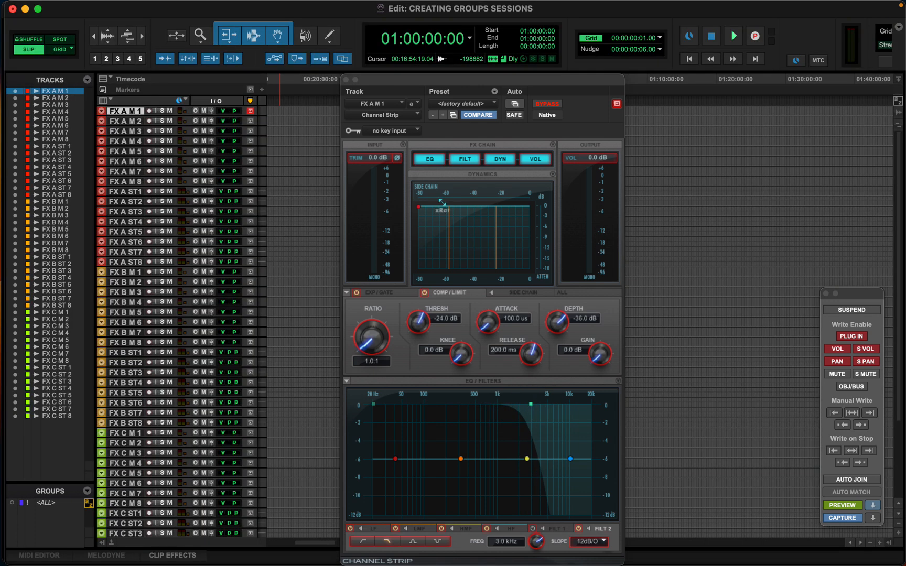
pyautogui.moveTo(428, 76); pyautogui.dragTo(678, 45)
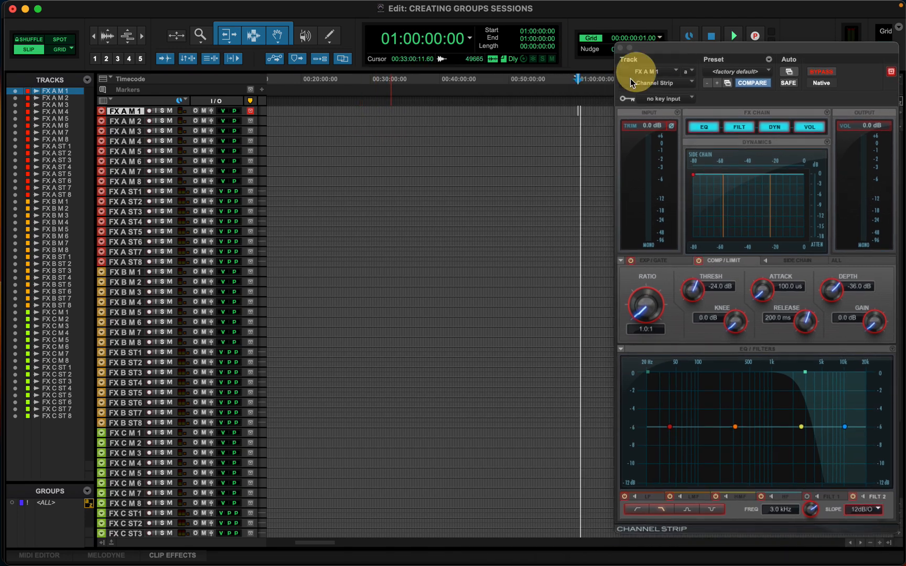
pyautogui.click(581, 111)
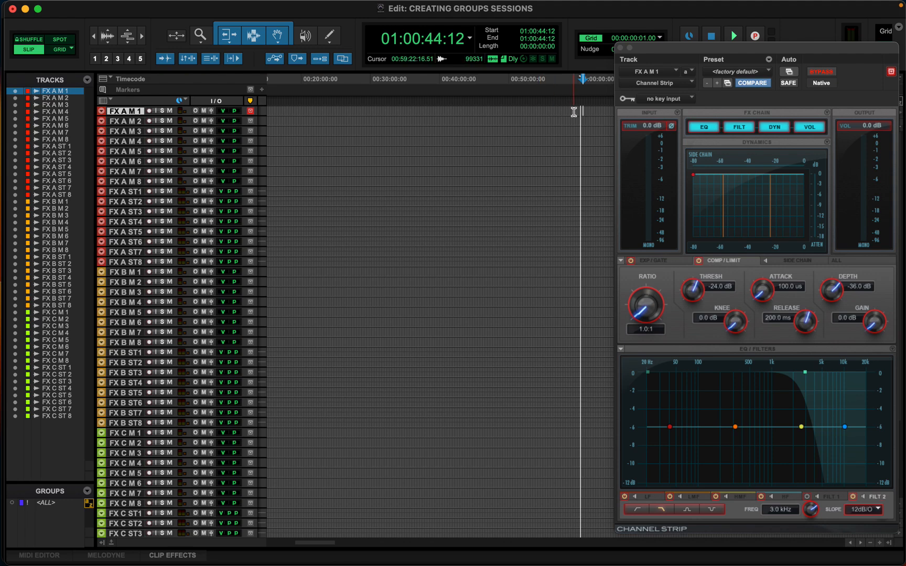
pyautogui.moveTo(582, 111); pyautogui.dragTo(603, 253)
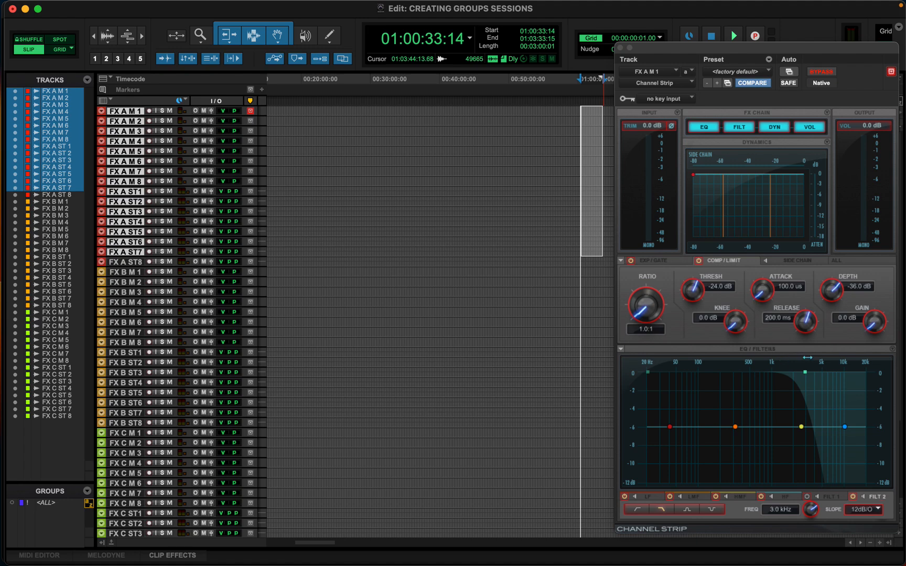
# Lower the Channel Strip's low-pass filter to 1.8 kHz and check the FX A channels in the Mix window
pyautogui.click(806, 372)
pyautogui.moveTo(807, 372); pyautogui.dragTo(790, 369)
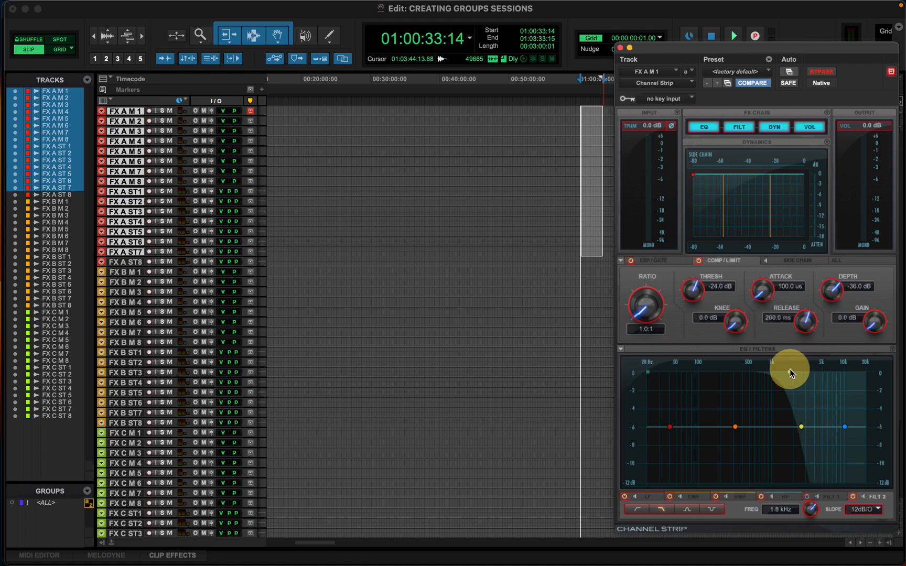
pyautogui.press('super+equal')
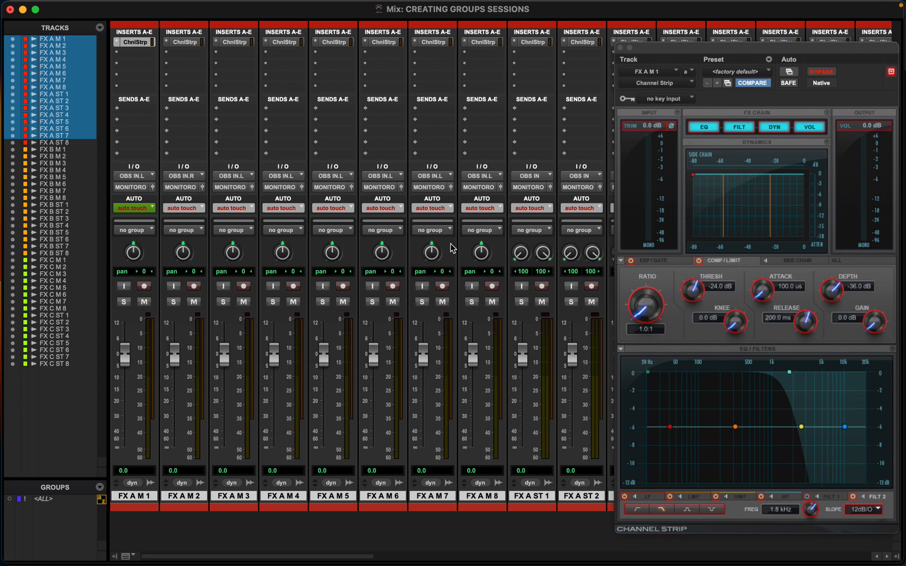
pyautogui.press('super+equal')
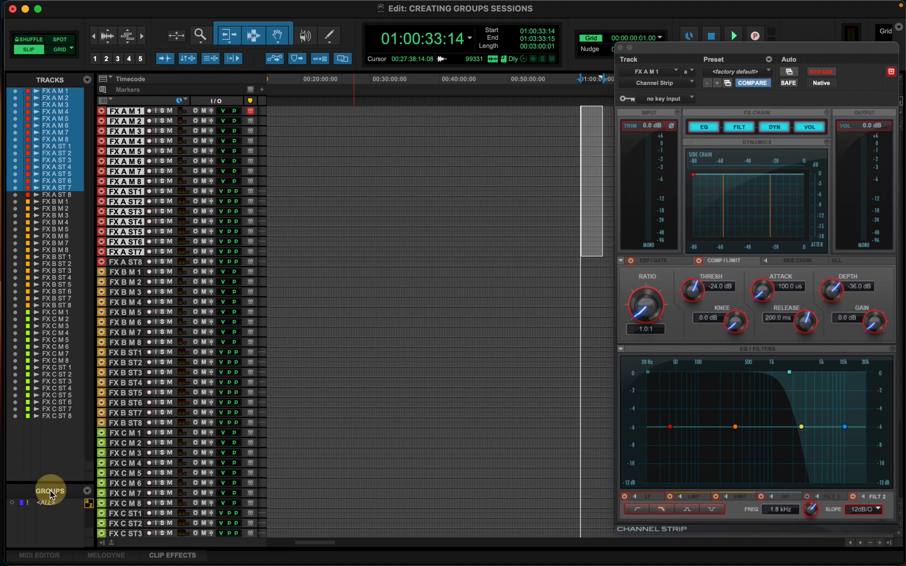
# Close the Channel Strip of FX A M 1 and turn off automation Preview
pyautogui.click(86, 491)
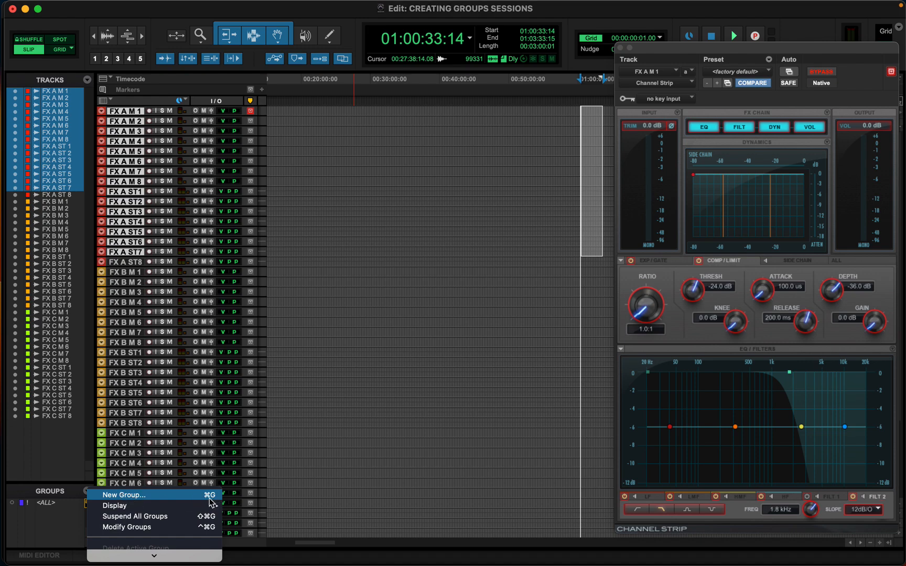
pyautogui.click(395, 264)
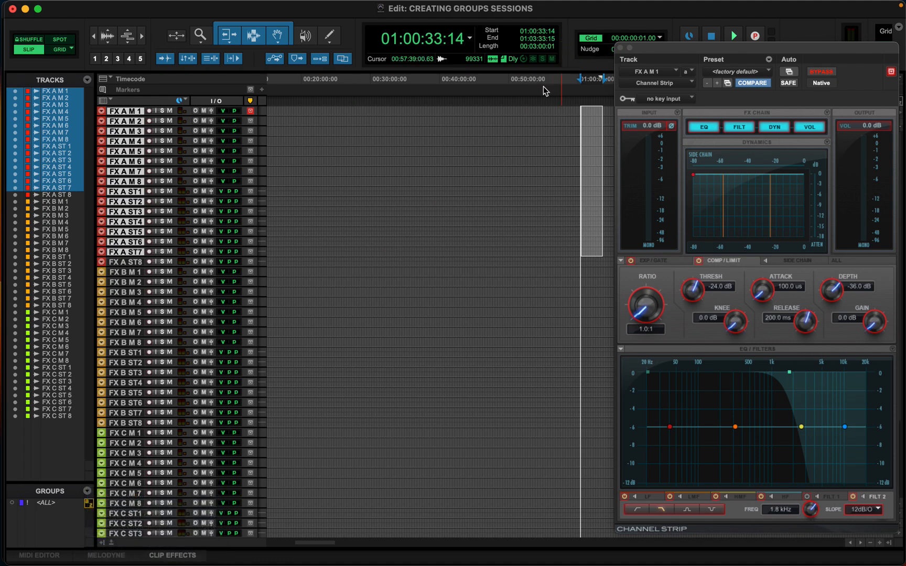
pyautogui.click(623, 54)
pyautogui.click(619, 47)
pyautogui.click(842, 505)
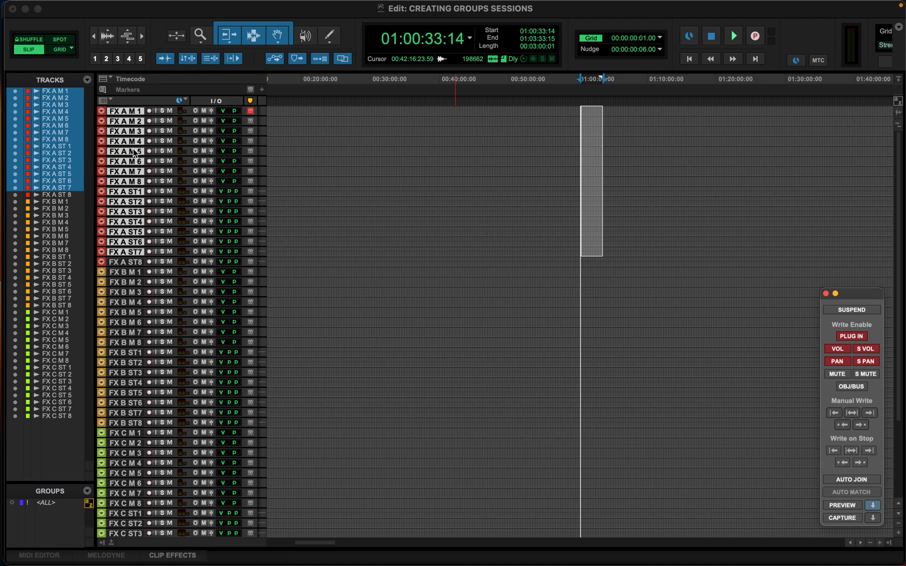
# Replace the current selection with tracks FX A M 1 through FX A M 8 and start a new group from them
pyautogui.click(314, 152)
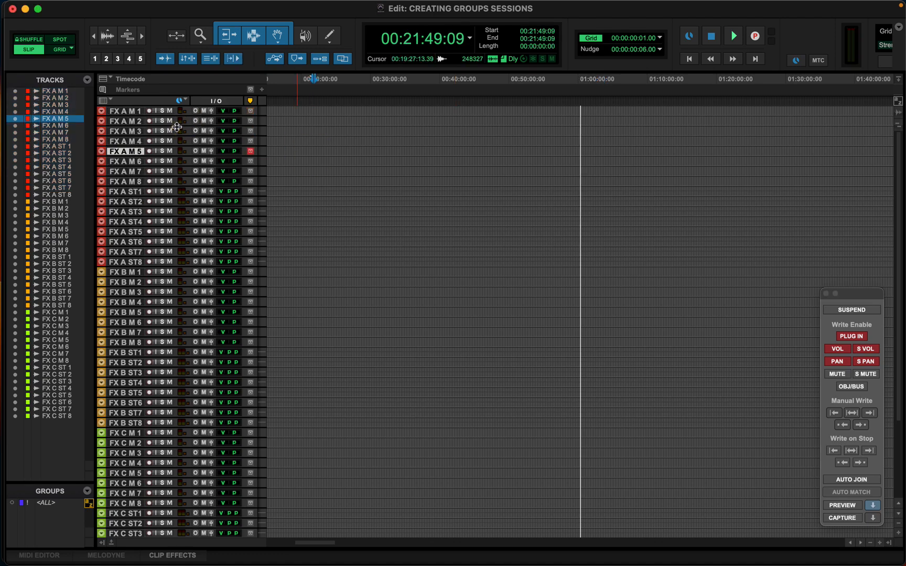
pyautogui.click(123, 112)
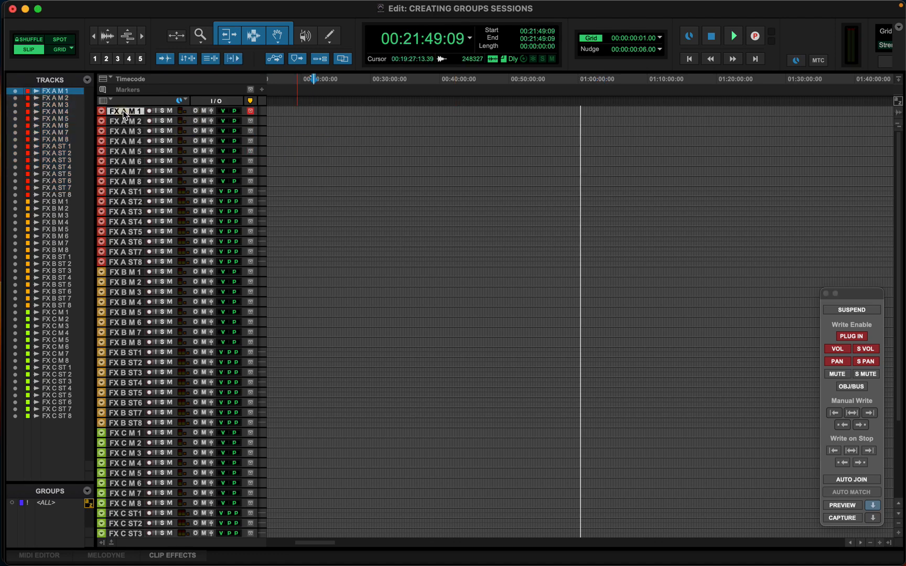
pyautogui.keyDown('shift'); pyautogui.click(123, 182); pyautogui.keyUp('shift')
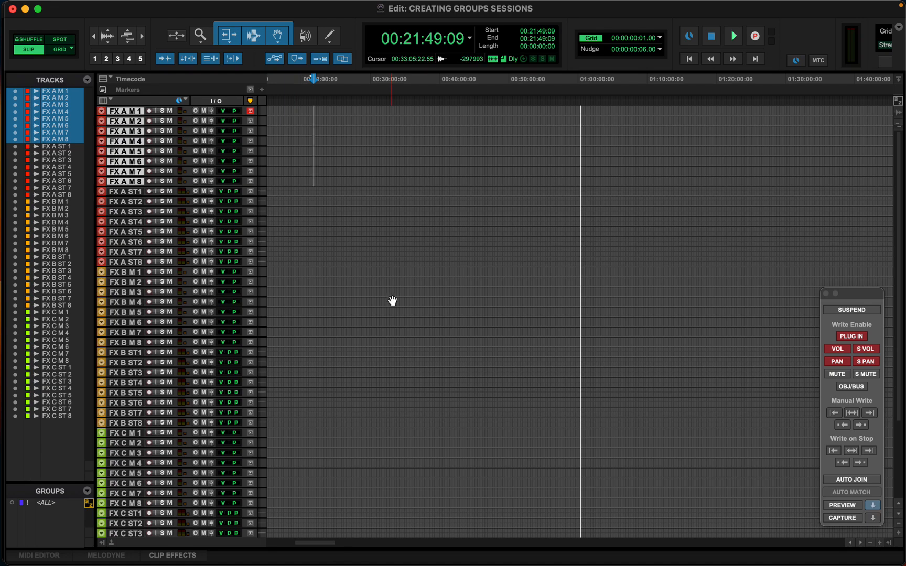
pyautogui.click(129, 112)
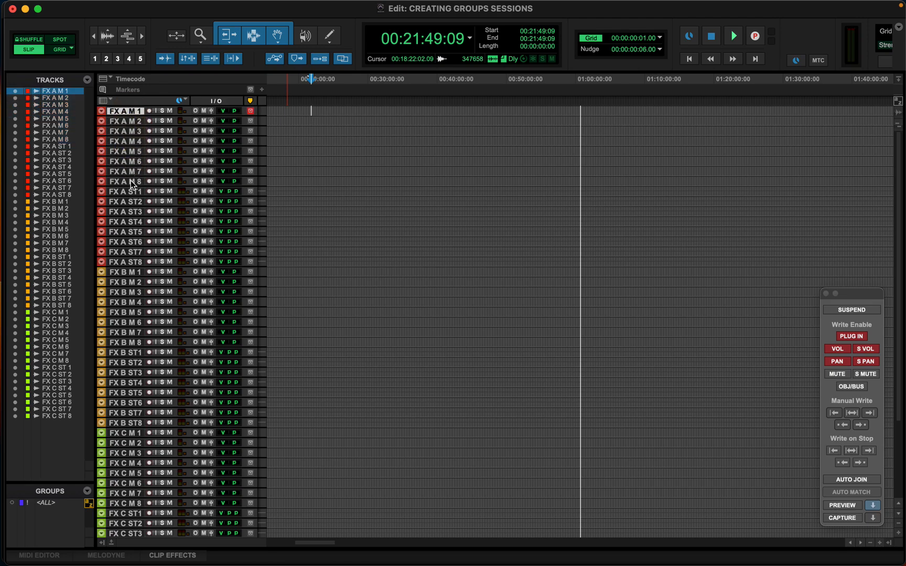
pyautogui.keyDown('shift'); pyautogui.click(130, 180); pyautogui.keyUp('shift')
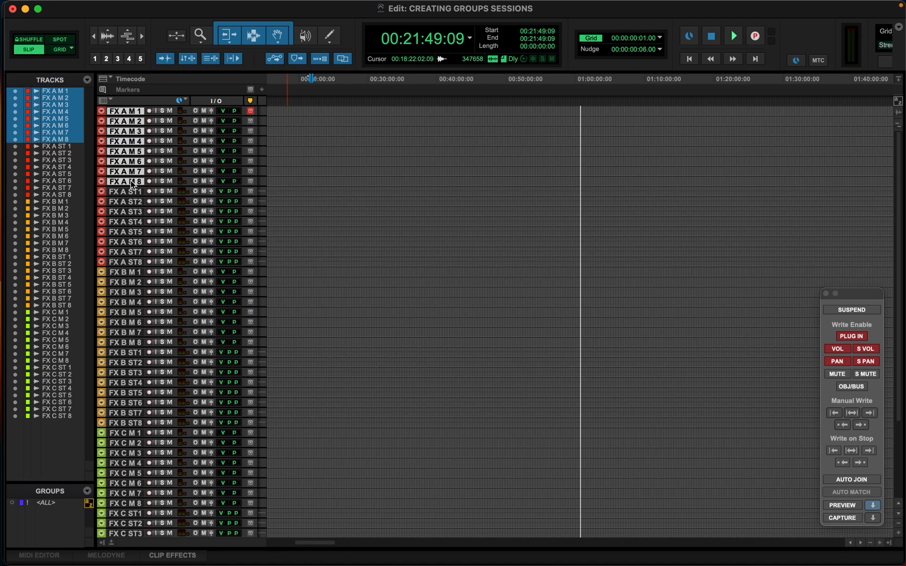
pyautogui.press('super+g')
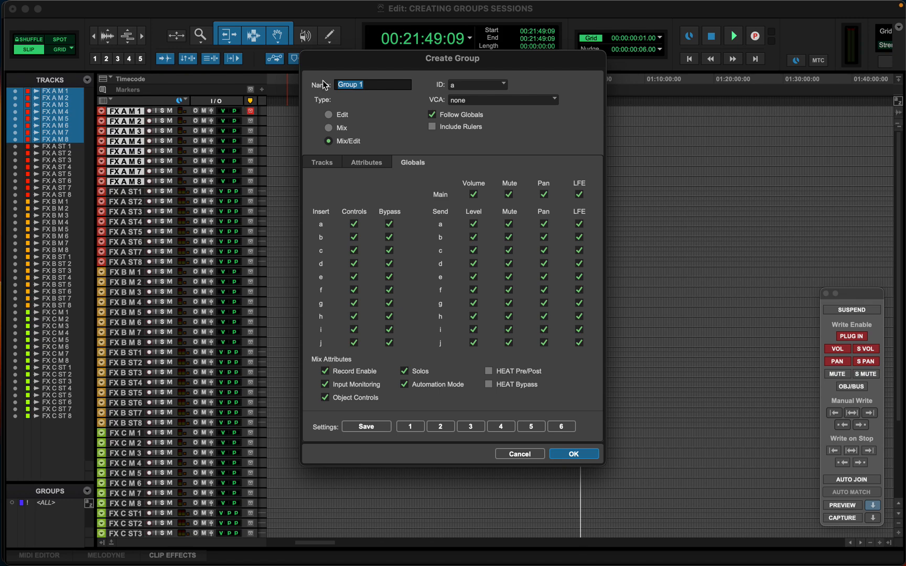
pyautogui.moveTo(448, 64); pyautogui.dragTo(421, 92)
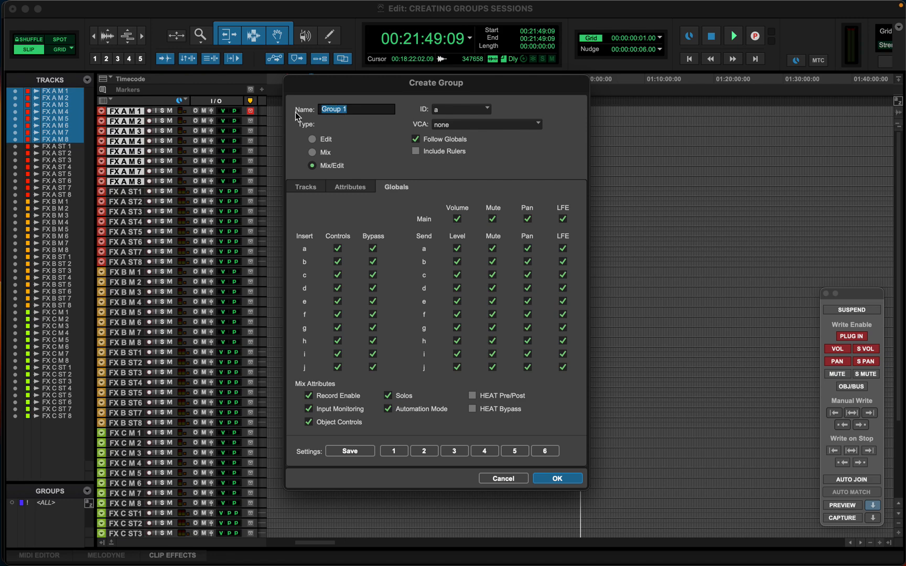
# Name the new group FX A M
pyautogui.moveTo(364, 111); pyautogui.dragTo(309, 110)
pyautogui.press('BackSpace')
pyautogui.write('FX A M')
pyautogui.press('BackSpace')
pyautogui.press('BackSpace')
# Examine the group's available and included tracks, highlighting members FX A M 1 through FX A M 8
pyautogui.click(307, 190)
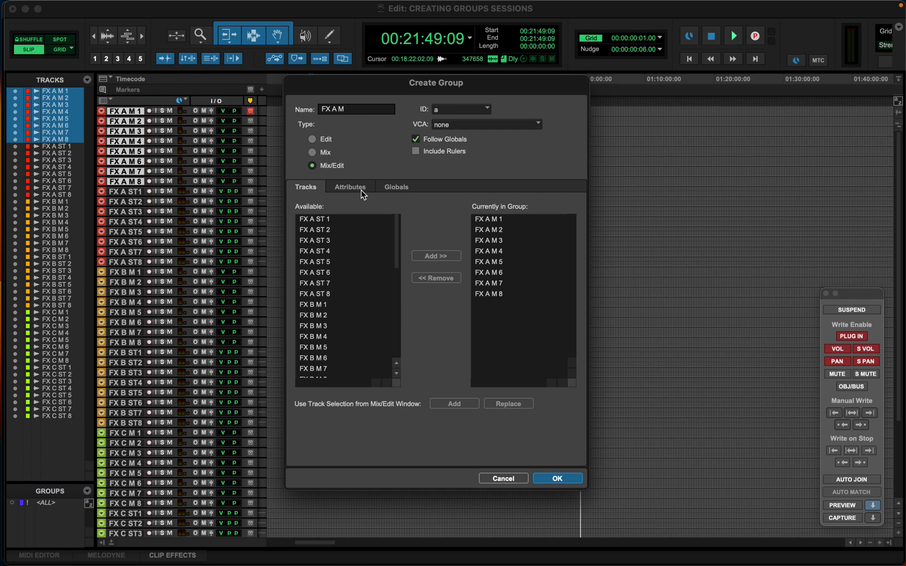
pyautogui.click(304, 189)
pyautogui.click(331, 220)
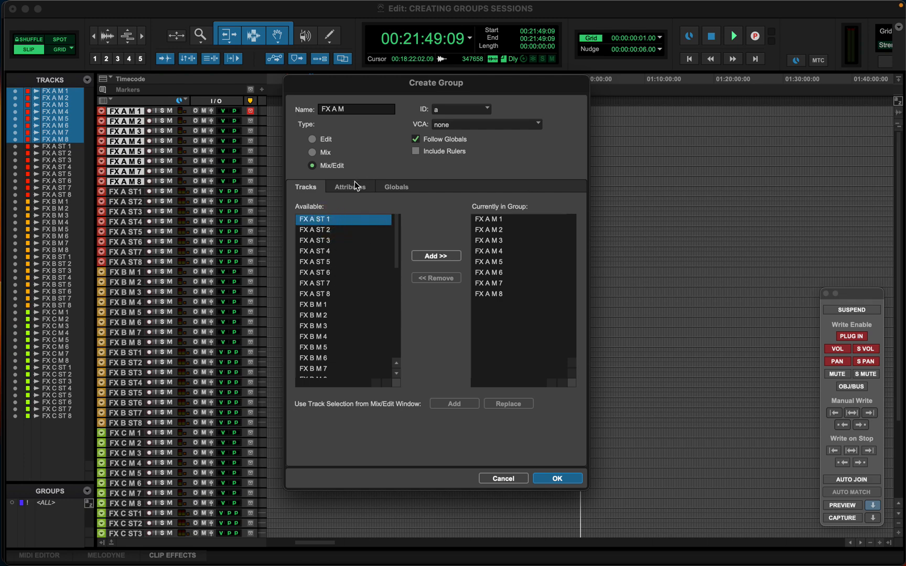
pyautogui.click(501, 204)
pyautogui.click(521, 219)
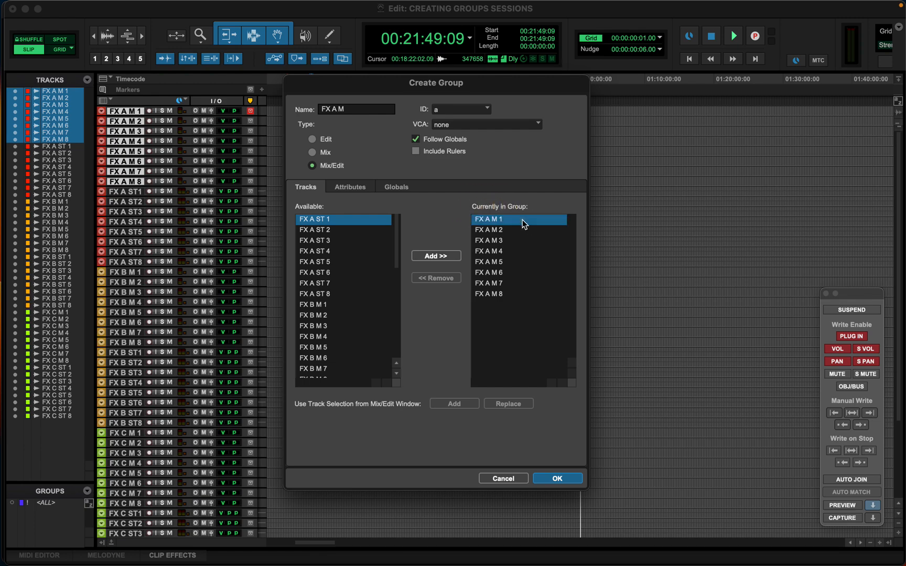
pyautogui.keyDown('shift'); pyautogui.click(503, 298); pyautogui.keyUp('shift')
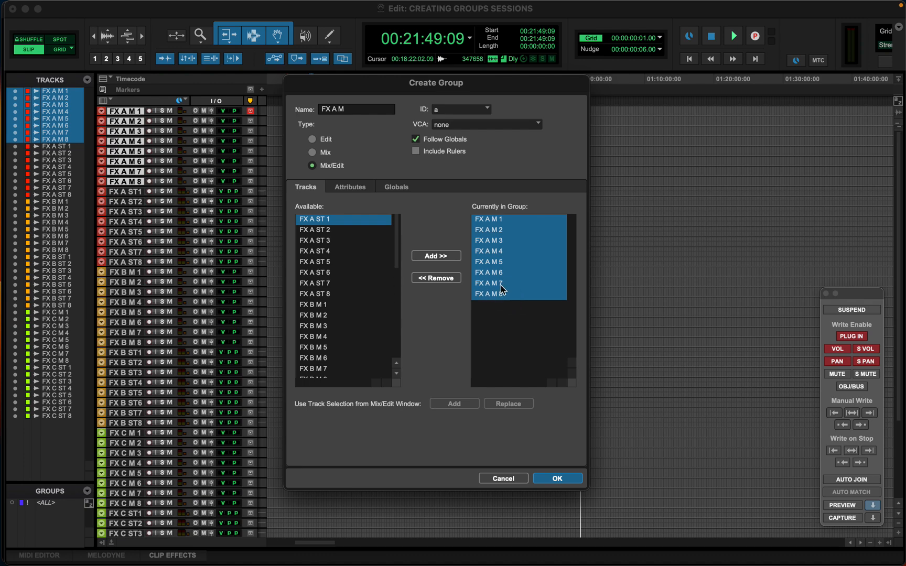
pyautogui.click(351, 111)
pyautogui.moveTo(351, 112); pyautogui.dragTo(287, 109)
# Add track FX A ST 2 to the group's members as a demonstration and remove it again
pyautogui.click(333, 232)
pyautogui.click(338, 221)
pyautogui.click(333, 230)
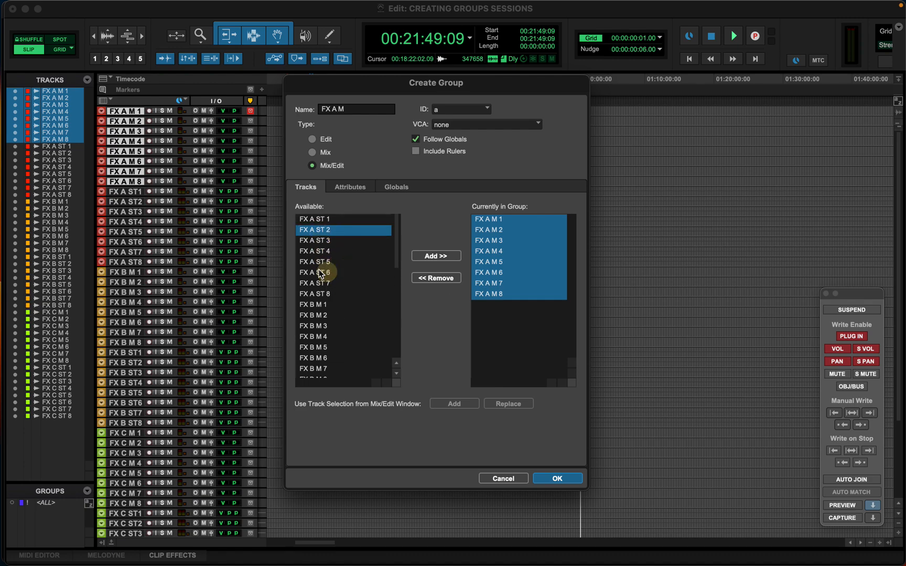
pyautogui.click(432, 257)
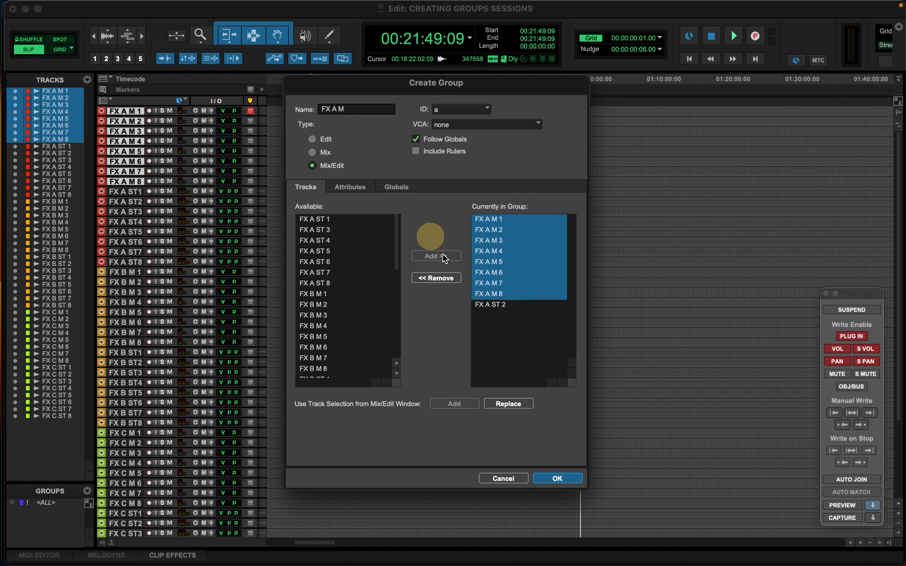
pyautogui.click(493, 306)
pyautogui.click(439, 278)
pyautogui.click(501, 220)
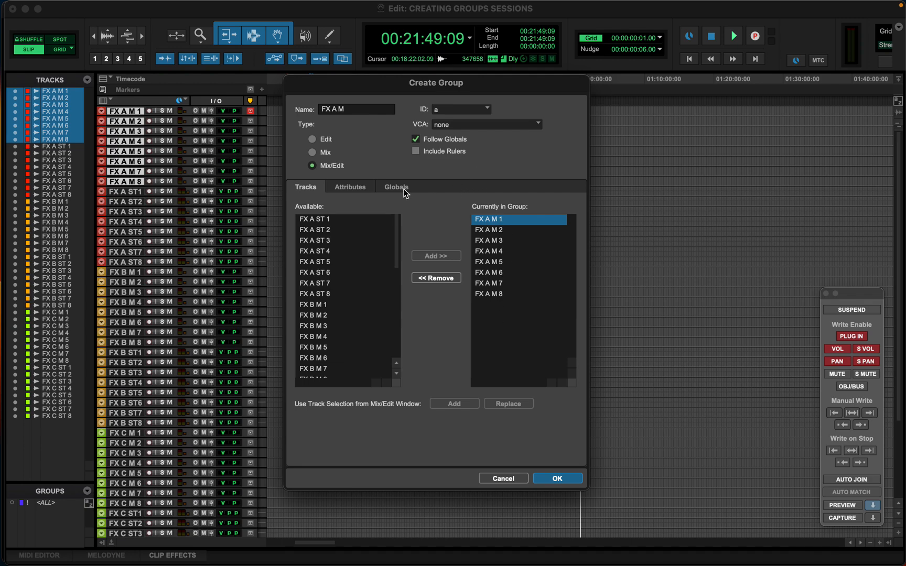
# Set the group type to Mix/Edit, check its Globals and VCA options, and create the FX A M group
pyautogui.click(337, 170)
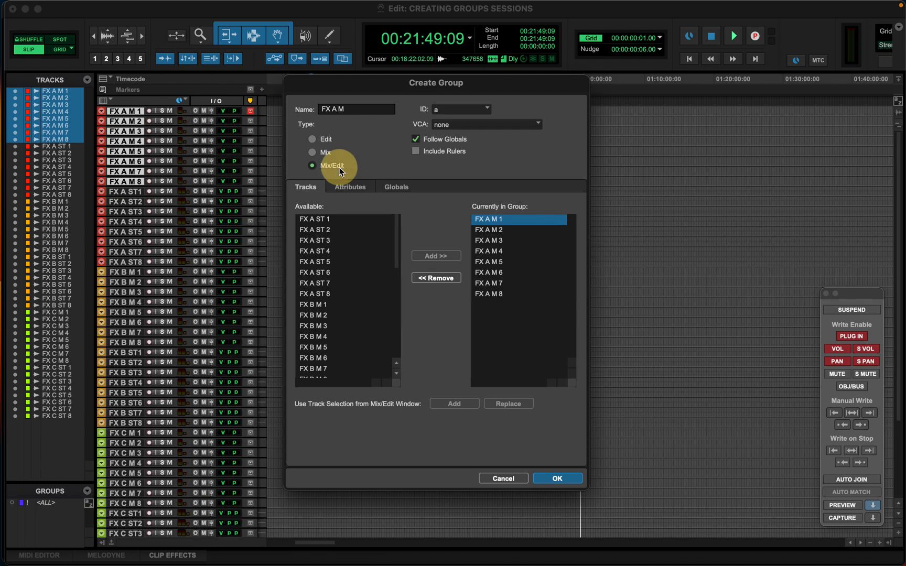
pyautogui.click(401, 185)
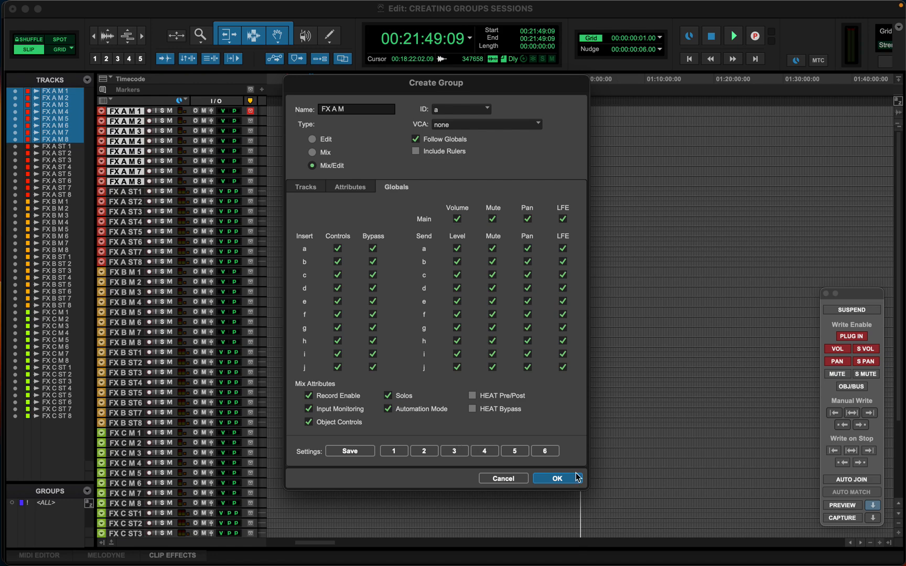
pyautogui.moveTo(355, 108); pyautogui.dragTo(307, 107)
pyautogui.click(464, 125)
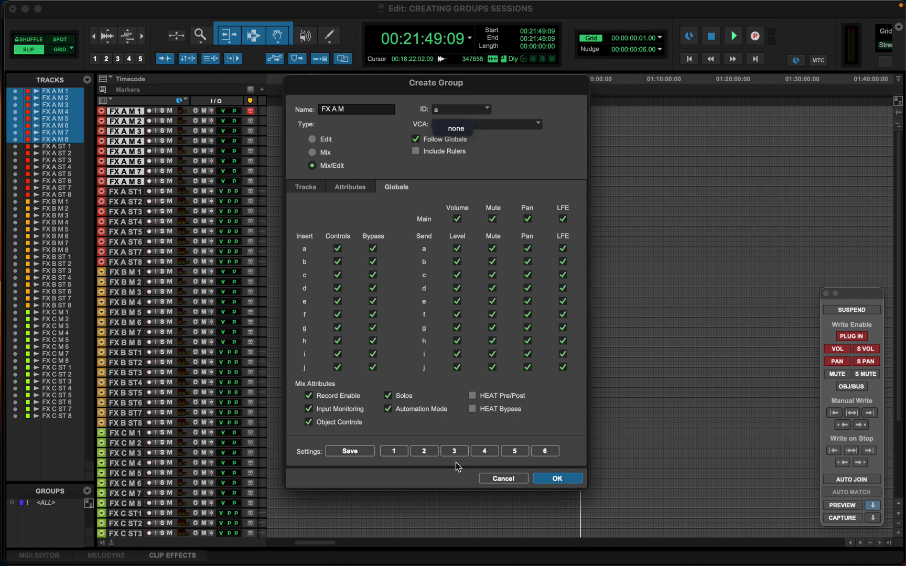
pyautogui.click(565, 480)
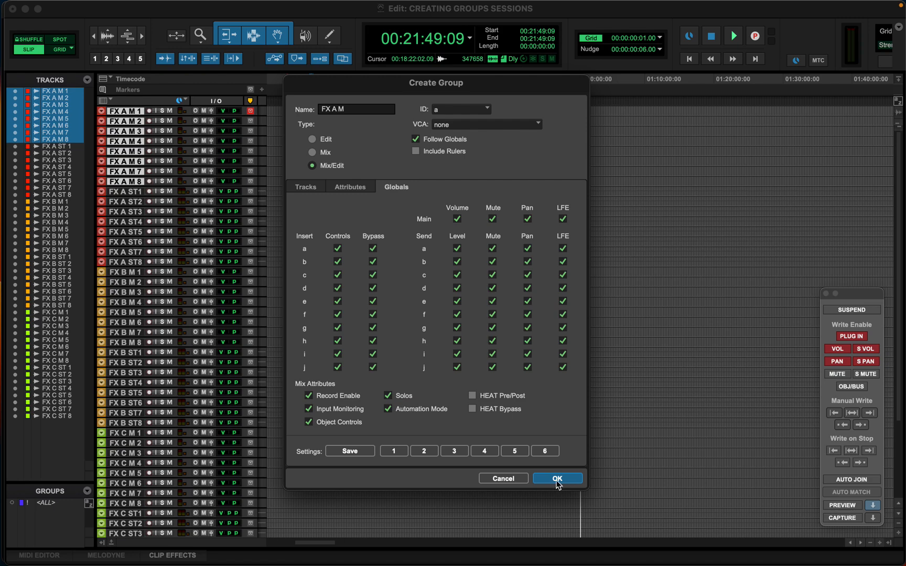
pyautogui.click(558, 479)
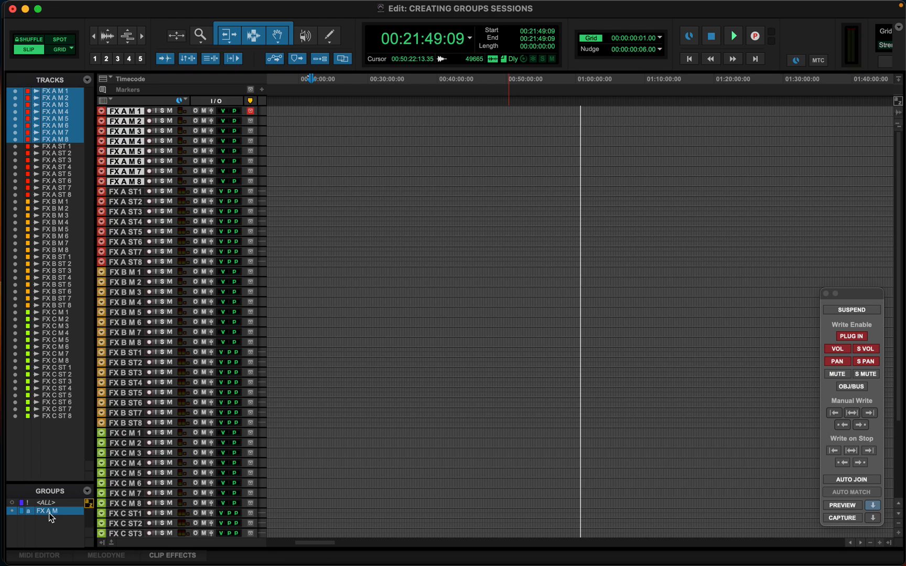
# Create a group named FX A ST from tracks FX A ST1 through FX A ST8, checking its member list
pyautogui.click(129, 191)
pyautogui.keyDown('shift'); pyautogui.click(128, 262); pyautogui.keyUp('shift')
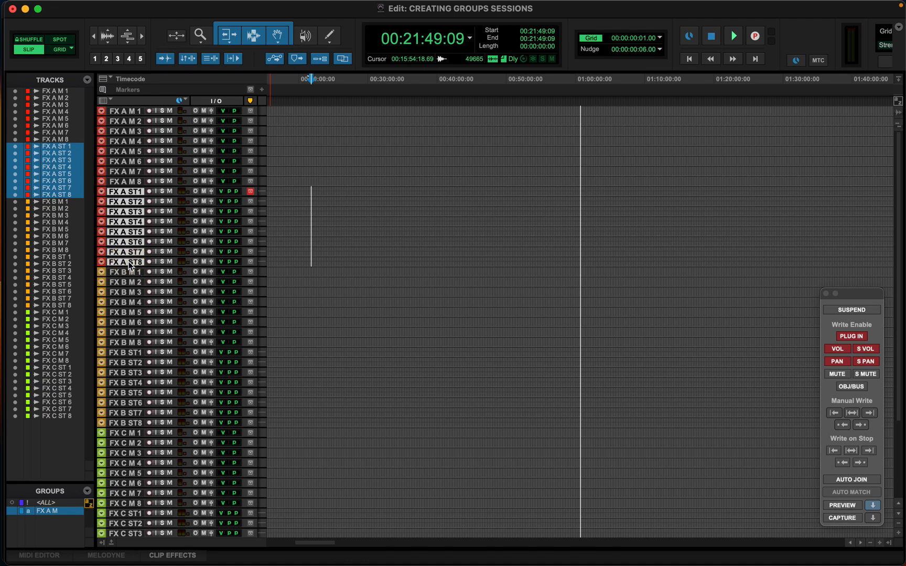
pyautogui.press('super+g')
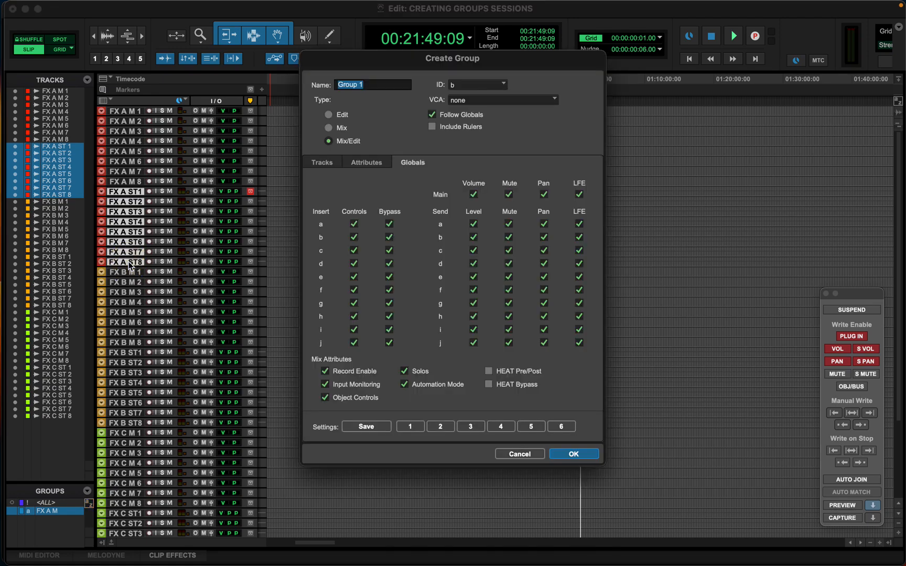
pyautogui.write('FX A ST')
pyautogui.click(320, 163)
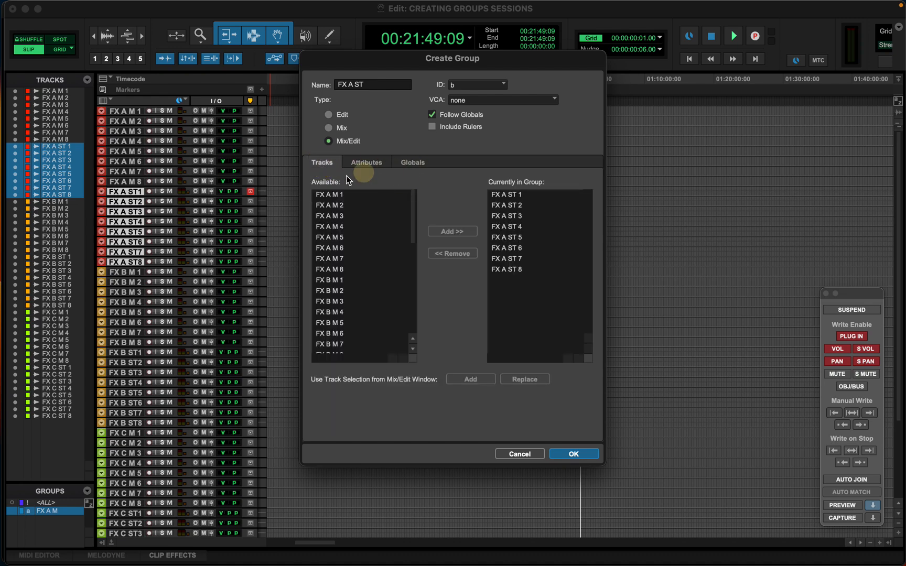
pyautogui.click(518, 195)
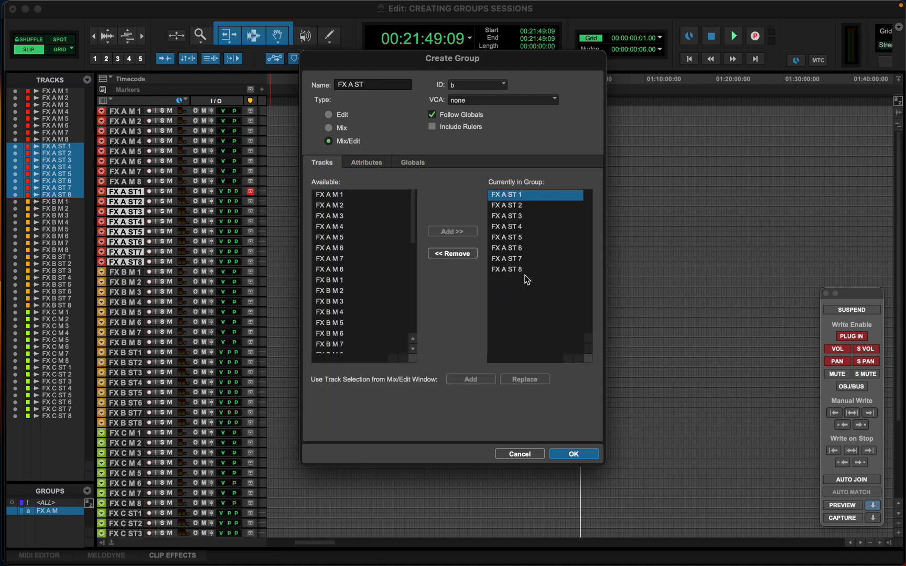
pyautogui.click(574, 454)
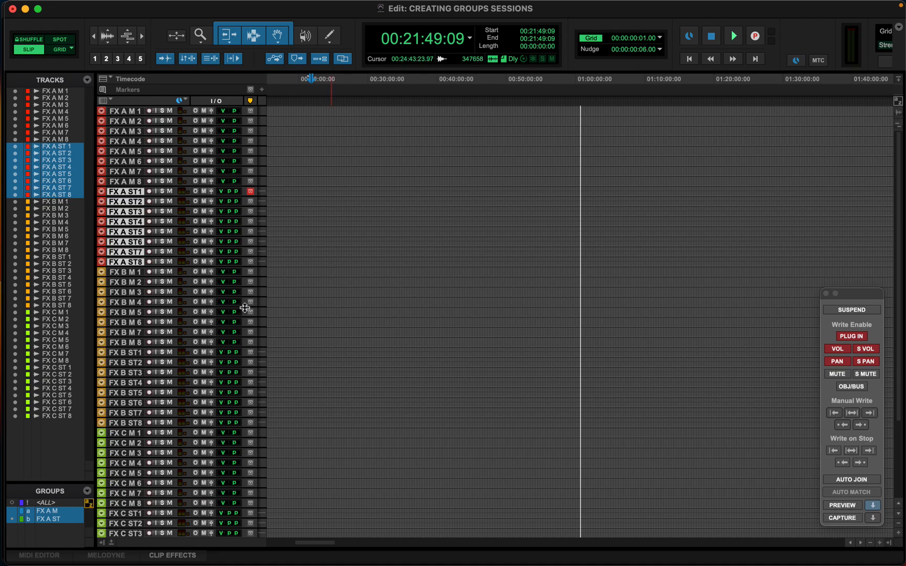
# Create a group named FX B M from tracks FX B M 1 through FX B M 8, checking its Globals and member list
pyautogui.click(130, 273)
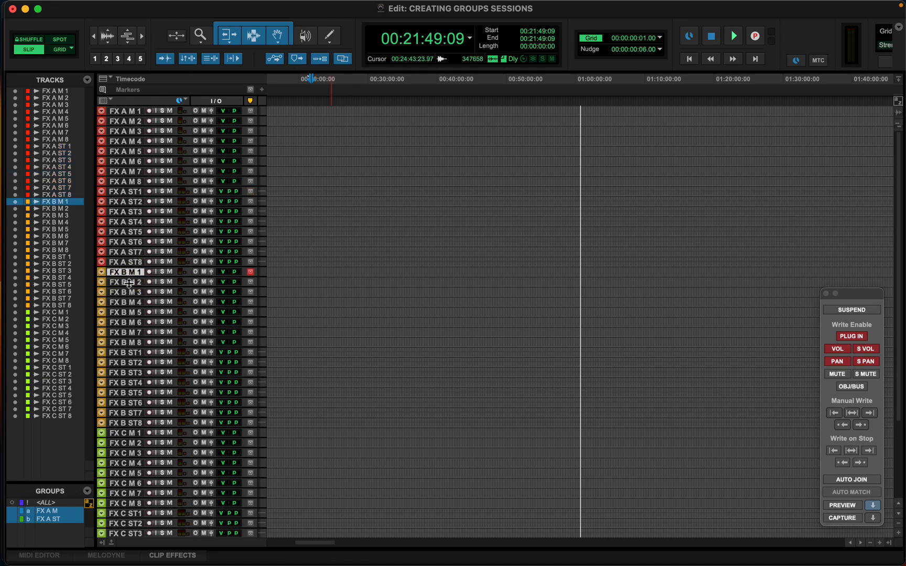
pyautogui.keyDown('shift'); pyautogui.click(132, 344); pyautogui.keyUp('shift')
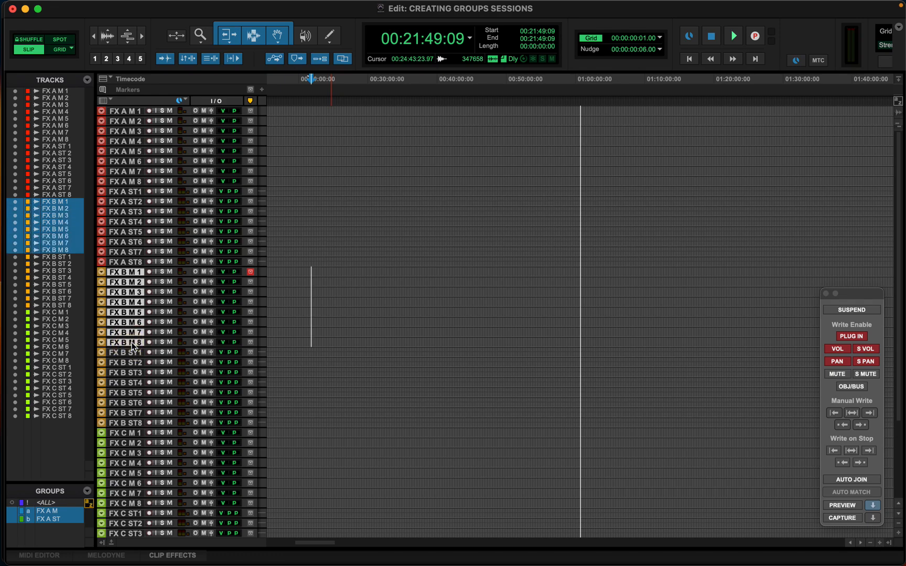
pyautogui.press('super+g')
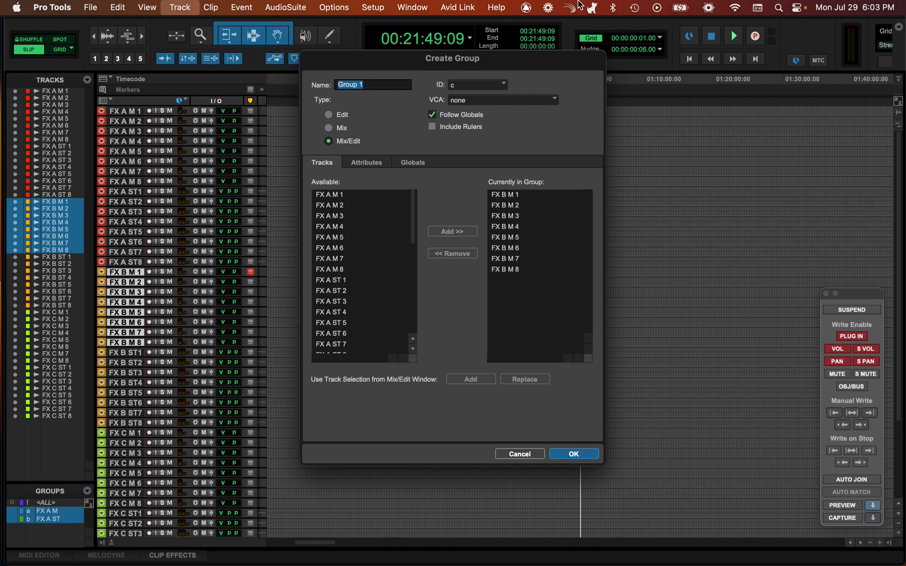
pyautogui.write('FX B M')
pyautogui.click(436, 161)
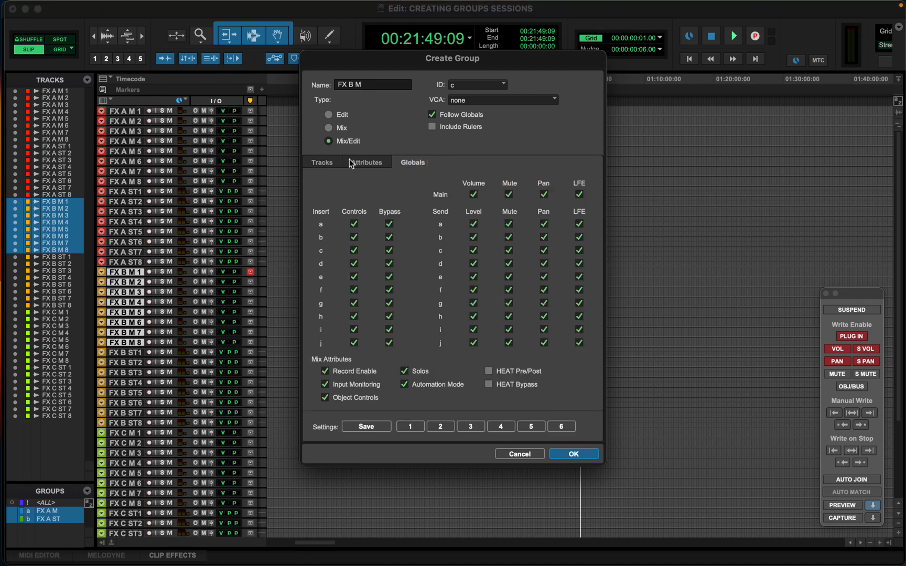
pyautogui.click(322, 162)
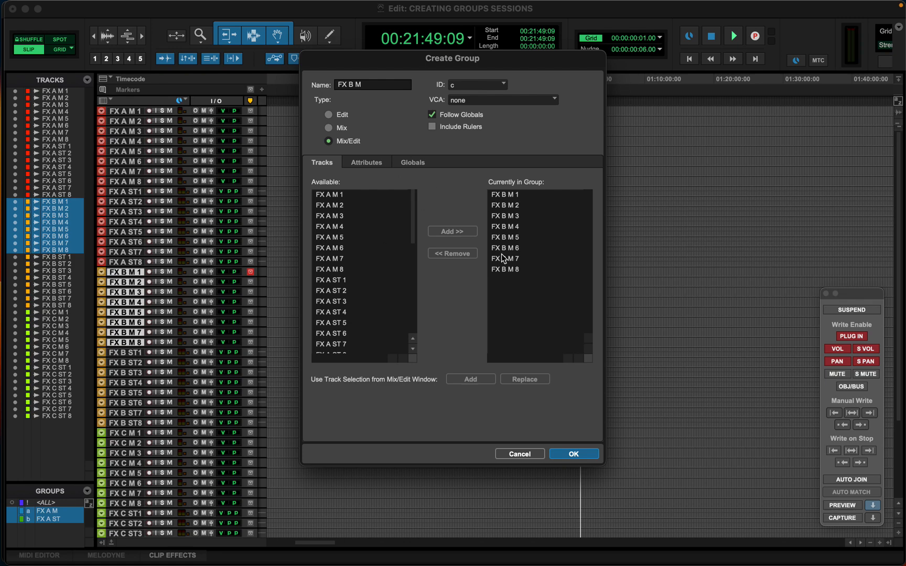
pyautogui.click(587, 456)
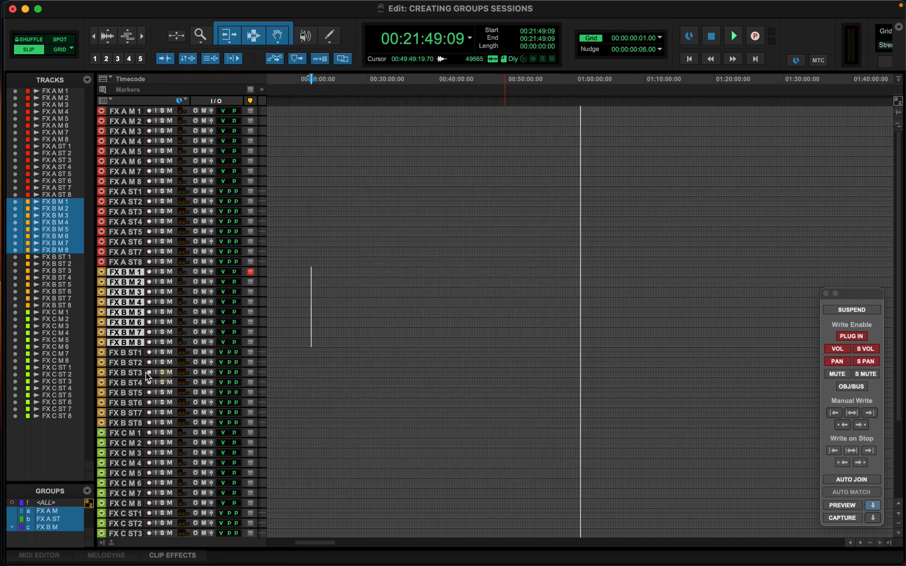
# Create a group named FX B ST from tracks FX B ST1 through FX B ST8
pyautogui.click(127, 351)
pyautogui.keyDown('shift'); pyautogui.click(134, 421); pyautogui.keyUp('shift')
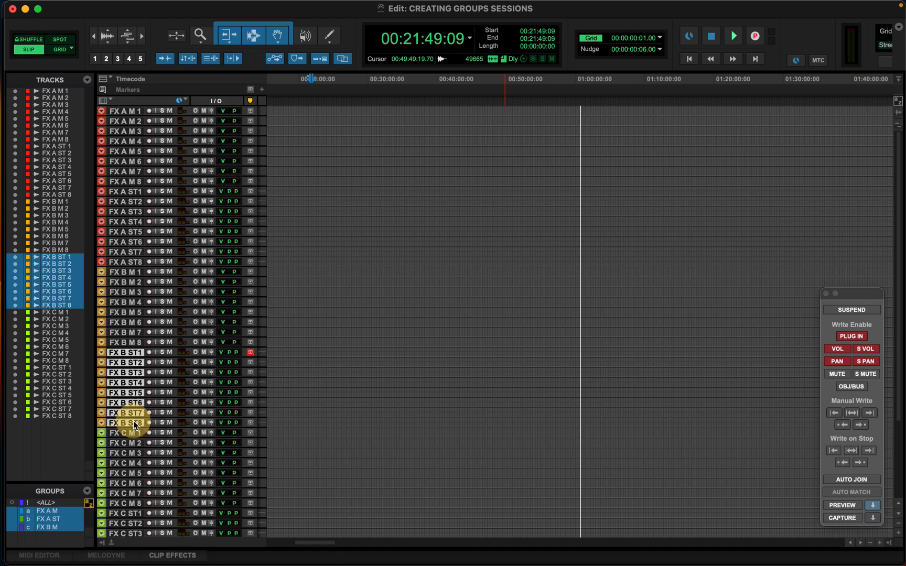
pyautogui.press('super+g')
pyautogui.write('FX B ST')
pyautogui.press('Return')
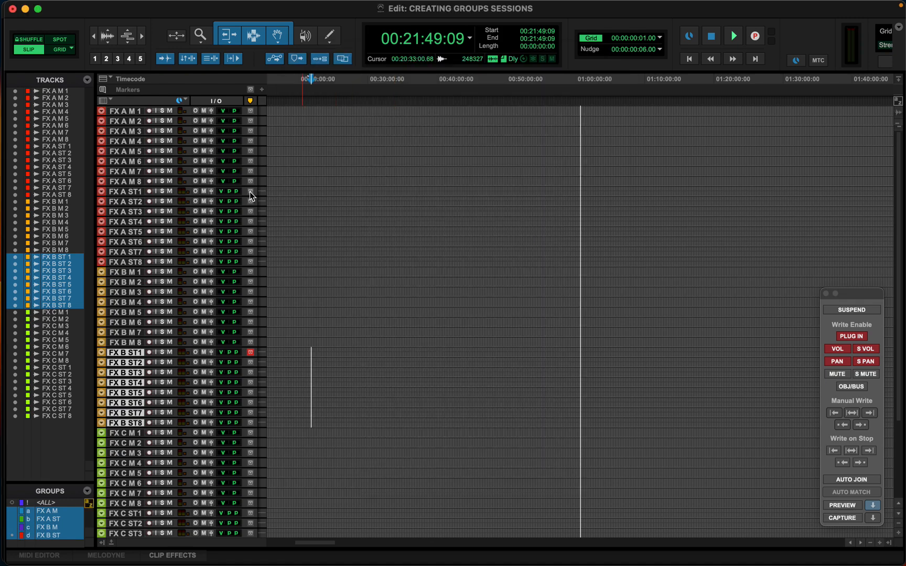
# Create a group named FX C M from tracks FX C M 1 through FX C M 8
pyautogui.click(122, 435)
pyautogui.scroll(-5, 356, 410)
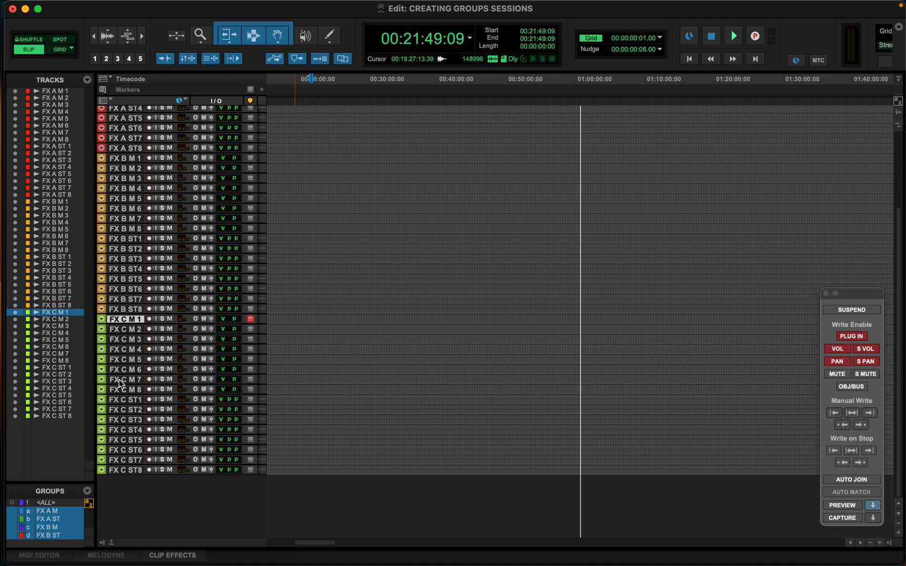
pyautogui.keyDown('shift'); pyautogui.click(127, 394); pyautogui.keyUp('shift')
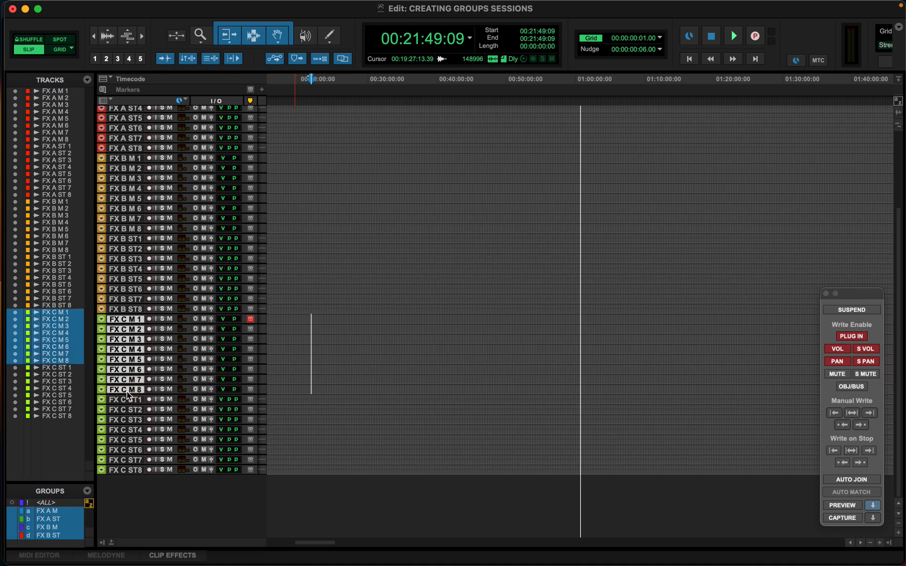
pyautogui.press('super+g')
pyautogui.write('FX C M')
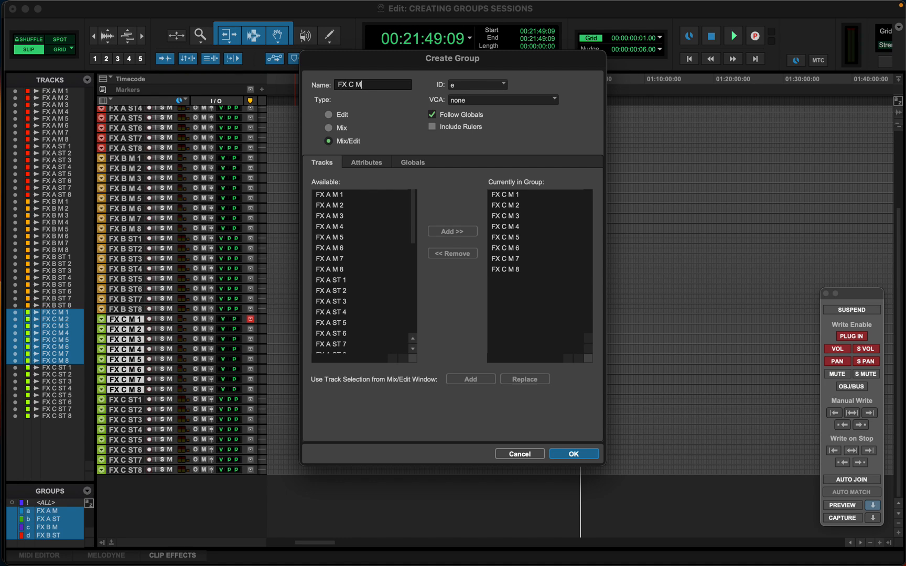
pyautogui.press('Return')
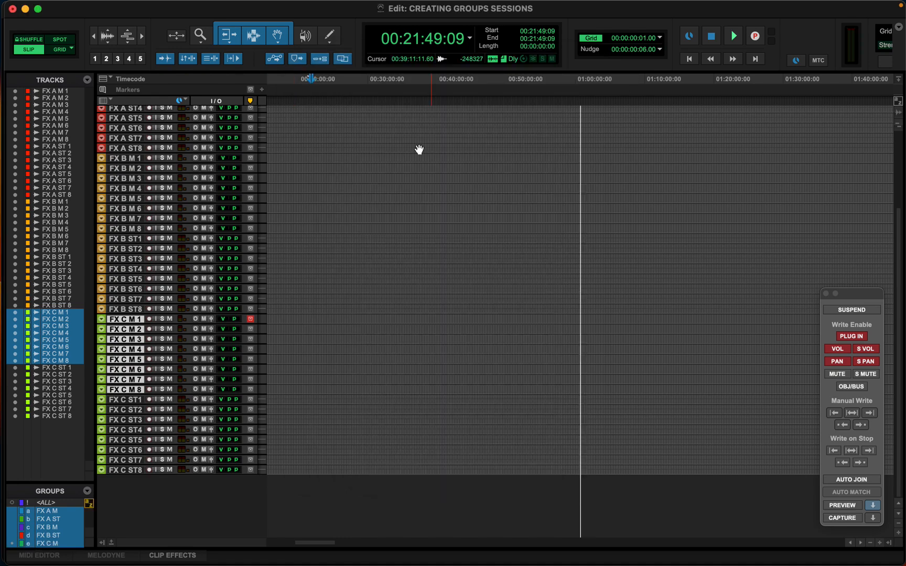
# Create a group named FX C ST from tracks FX C ST1 through FX C ST8
pyautogui.click(125, 400)
pyautogui.keyDown('shift'); pyautogui.click(128, 469); pyautogui.keyUp('shift')
pyautogui.press('super+g')
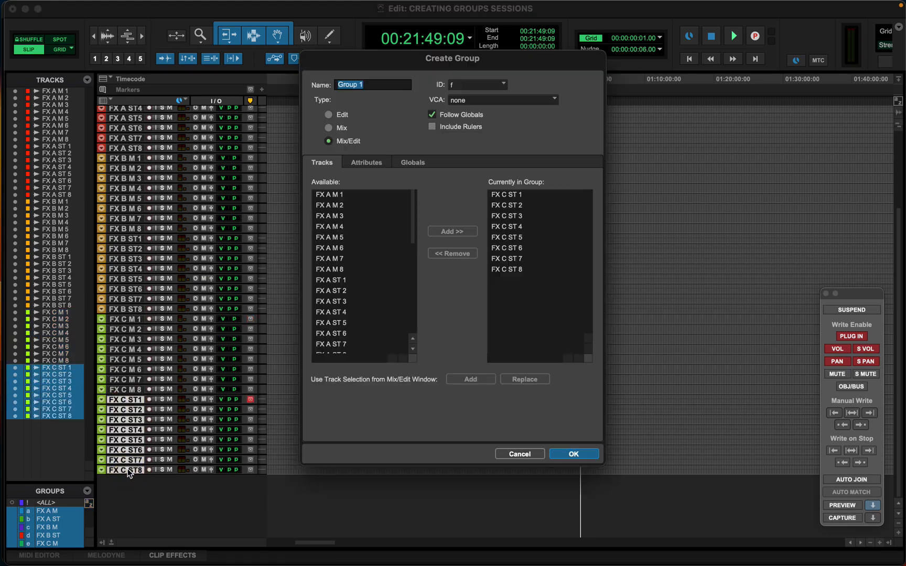
pyautogui.write('FX C ST')
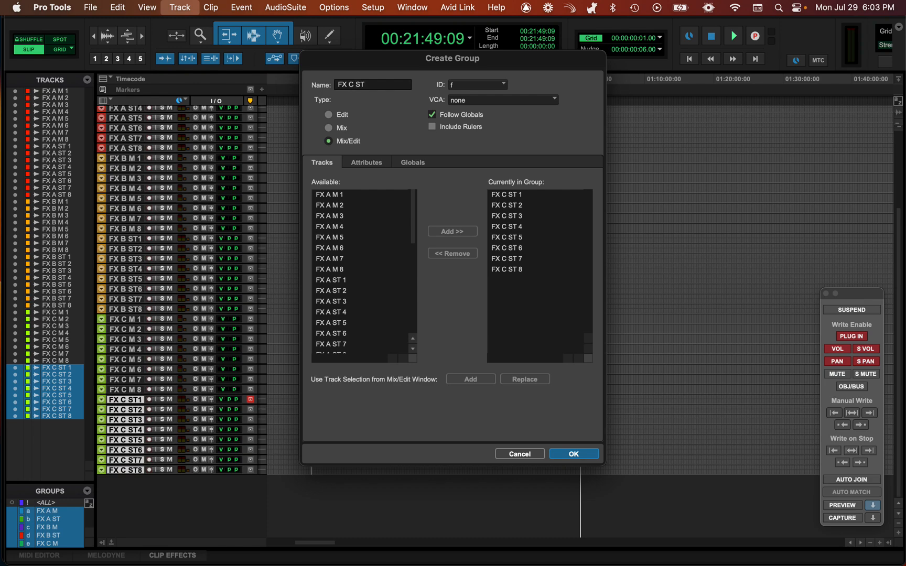
pyautogui.press('Return')
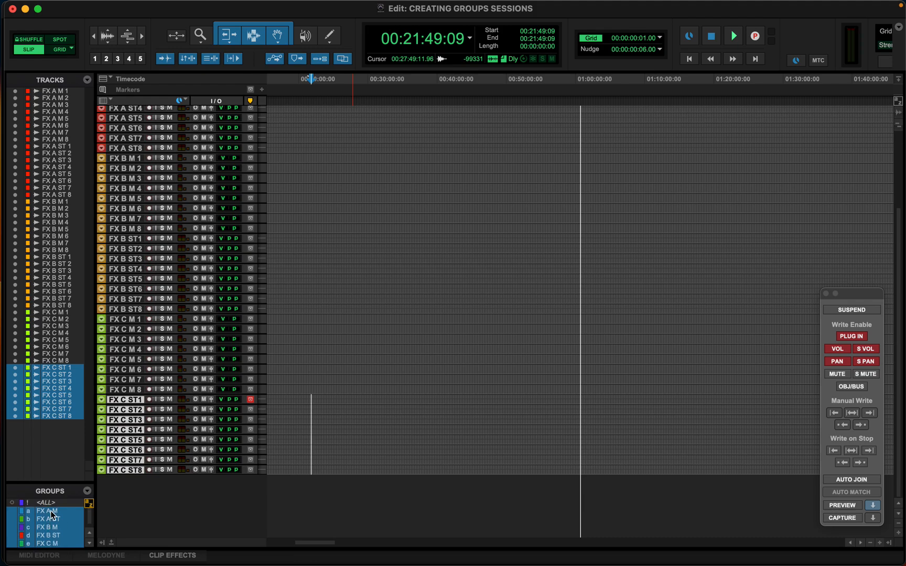
# Suspend all groups in the session and clear the track selection
pyautogui.click(86, 491)
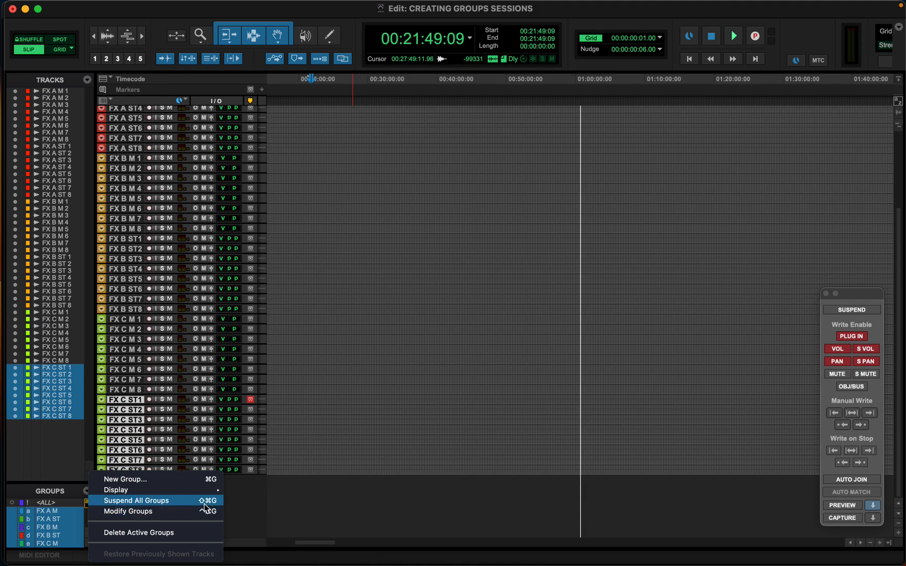
pyautogui.click(165, 502)
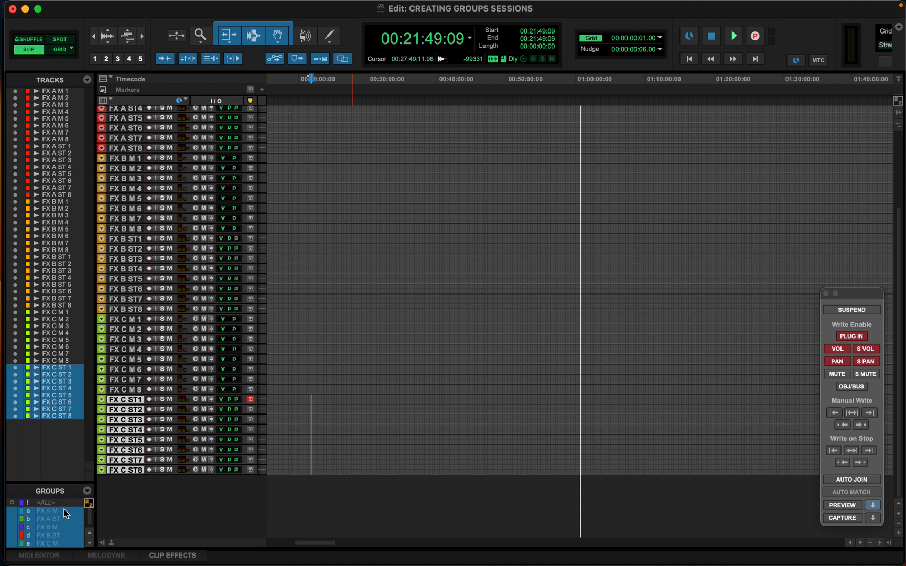
pyautogui.click(441, 250)
pyautogui.scroll(5, 442, 252)
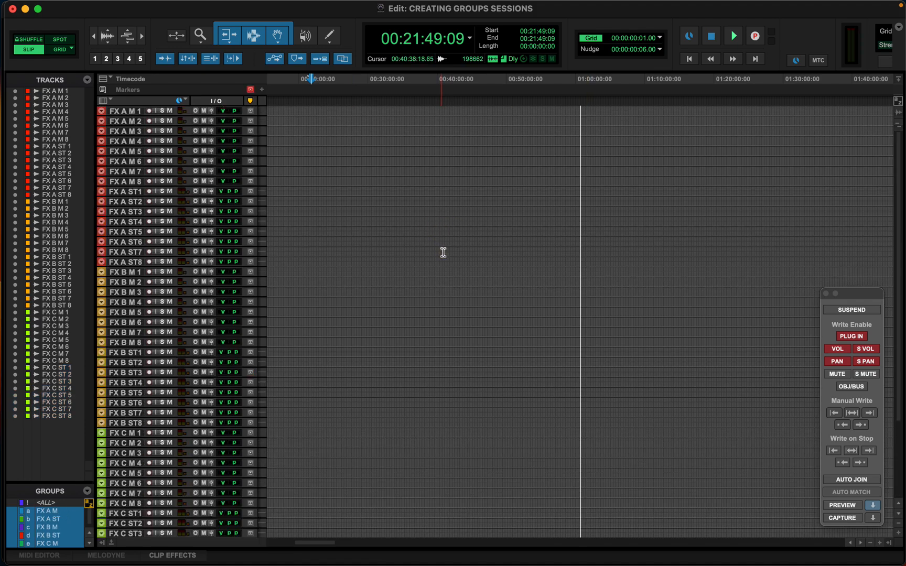
# Deactivate the FX A ST, FX B M, FX B ST and FX C M groups one by one
pyautogui.click(56, 521)
pyautogui.click(53, 514)
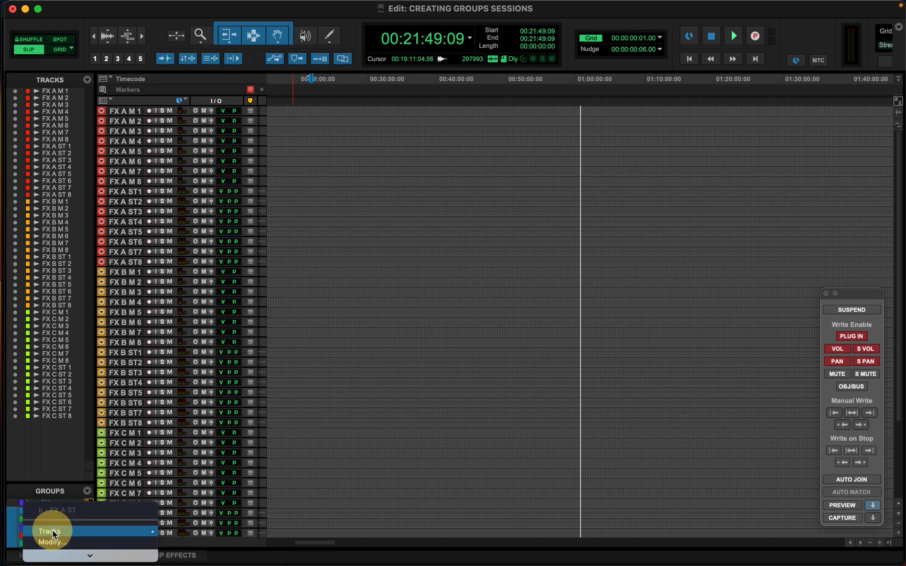
pyautogui.click(48, 520)
pyautogui.click(45, 529)
pyautogui.click(46, 536)
pyautogui.click(47, 543)
pyautogui.scroll(-1, 62, 541)
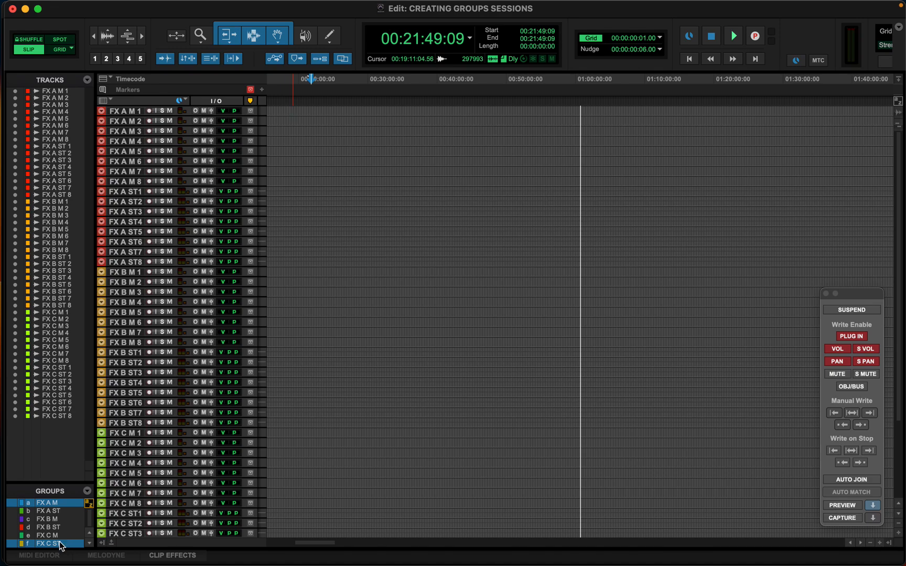
# Toggle the FX C ST group and reactivate the FX C M, FX B ST, FX B M and FX A ST groups
pyautogui.click(63, 542)
pyautogui.click(55, 545)
pyautogui.click(55, 536)
pyautogui.click(57, 527)
pyautogui.click(58, 520)
pyautogui.click(60, 513)
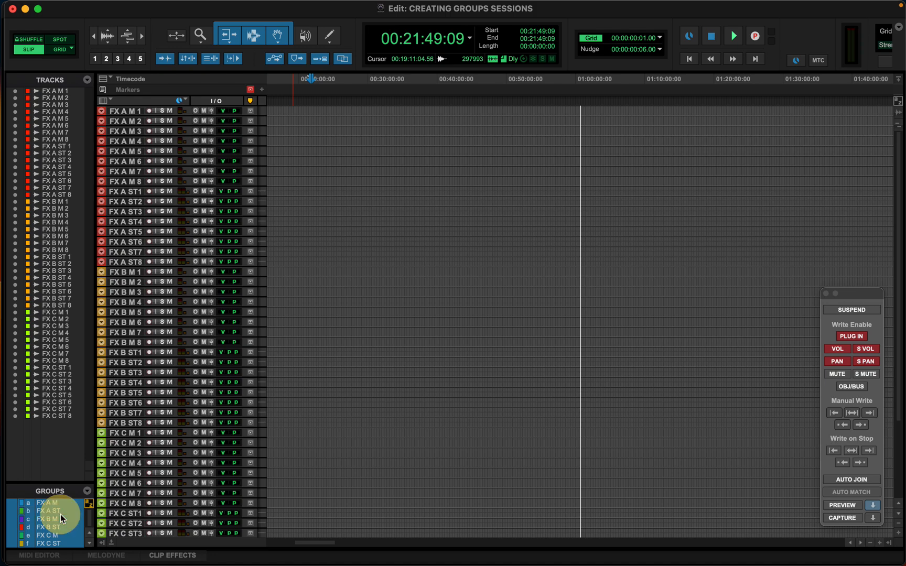
pyautogui.scroll(1, 57, 535)
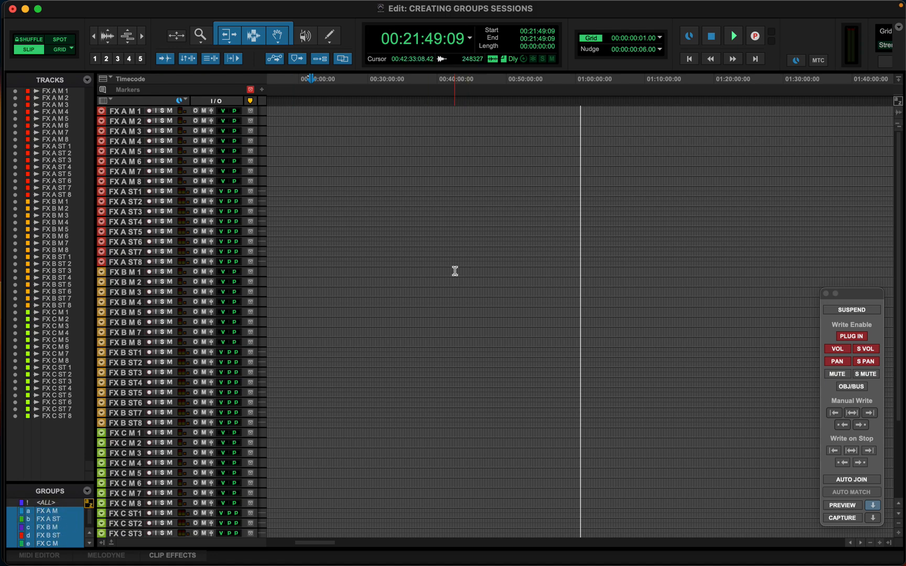
# From the Mix window, open the Channel Strip inserts of FX A M 1 and FX A M 2 in separate untargeted windows side by side
pyautogui.press('super+equal')
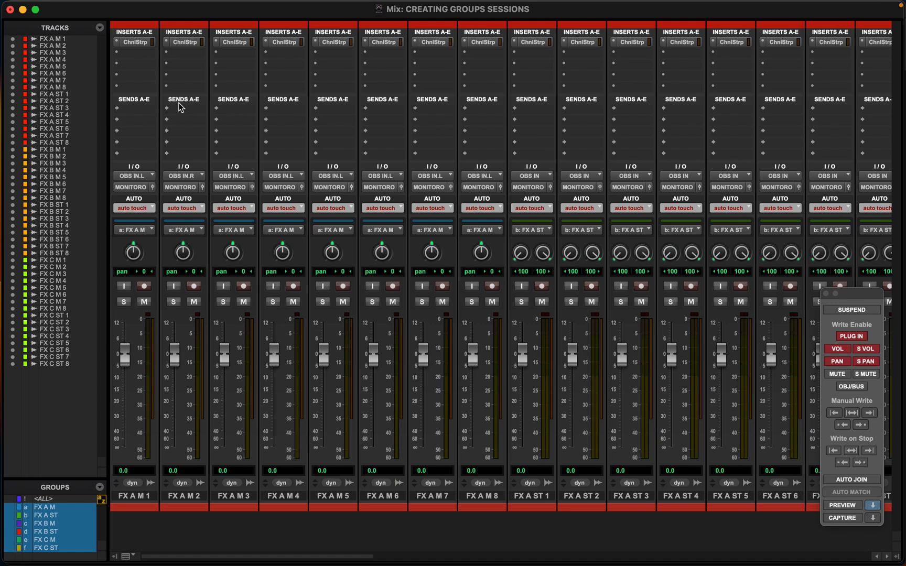
pyautogui.click(131, 42)
pyautogui.moveTo(726, 49); pyautogui.dragTo(134, 49)
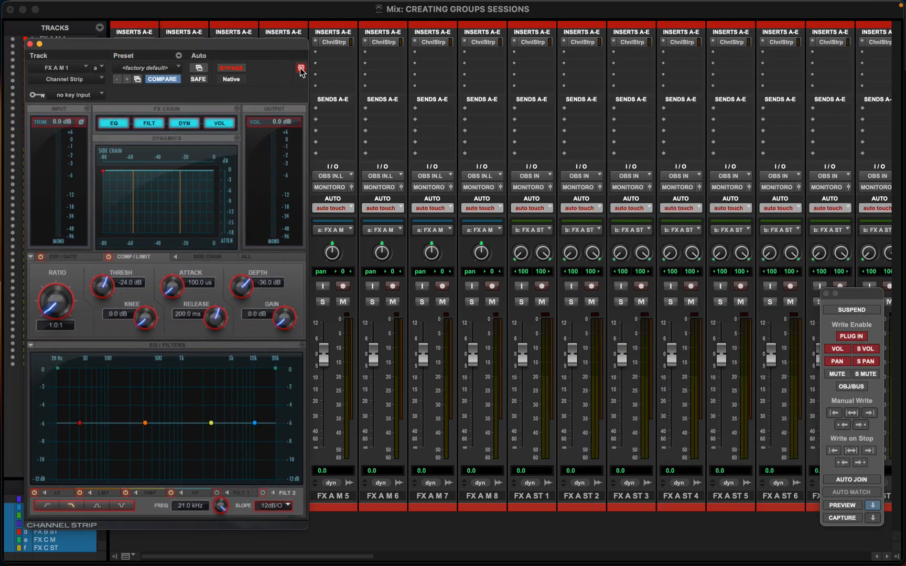
pyautogui.moveTo(244, 43); pyautogui.dragTo(228, 61)
pyautogui.click(180, 42)
pyautogui.click(302, 68)
pyautogui.moveTo(291, 47); pyautogui.dragTo(492, 69)
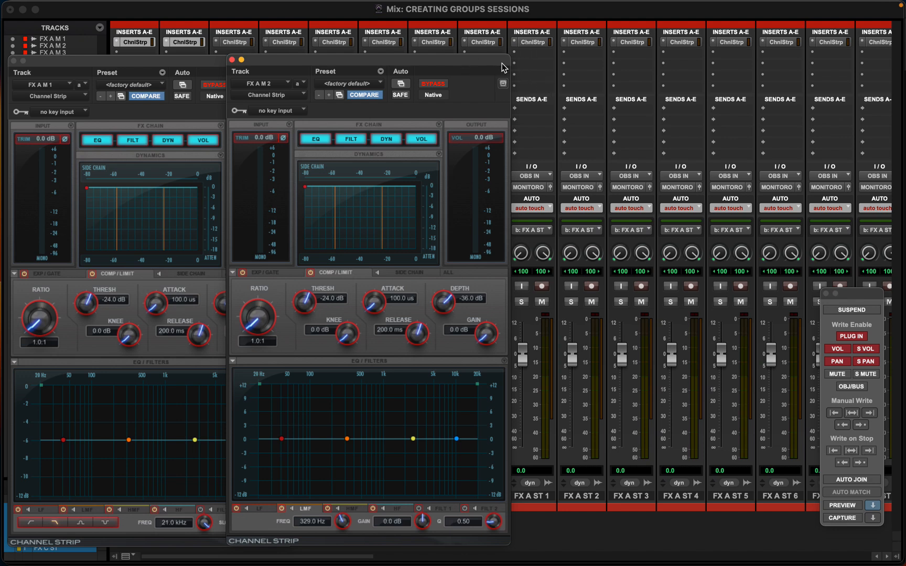
# Open the Channel Strip inserts of FX A ST 1 and FX A ST 2 and place them beside the mono plug-in windows
pyautogui.click(535, 42)
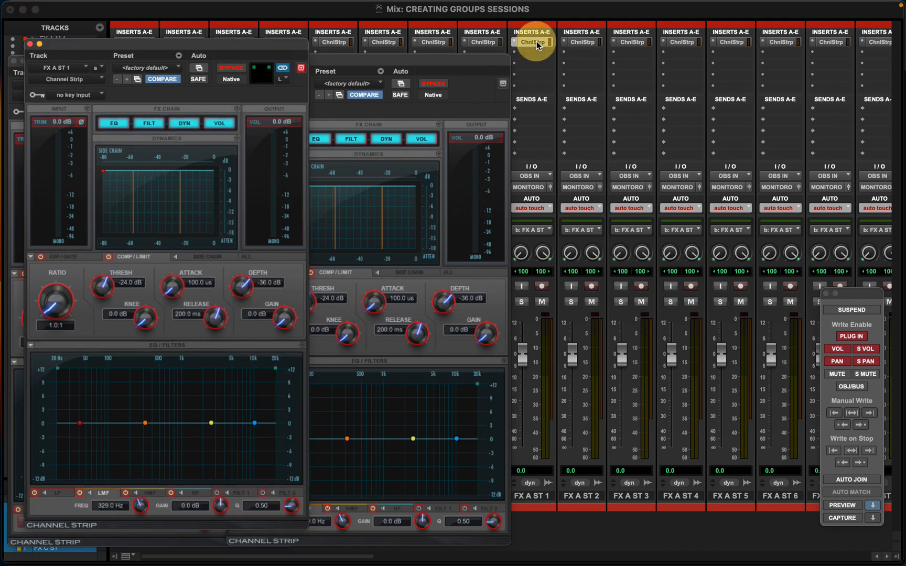
pyautogui.moveTo(296, 48); pyautogui.dragTo(737, 142)
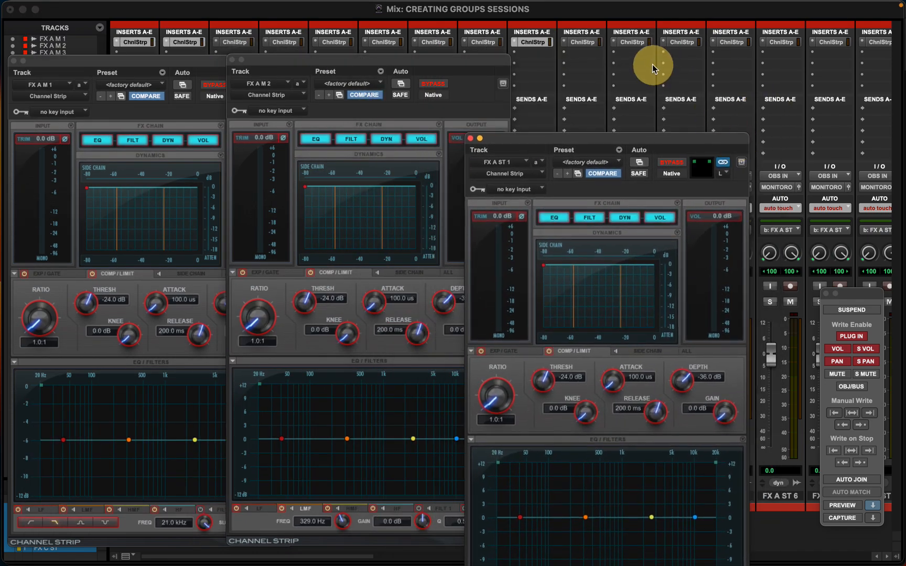
pyautogui.click(583, 43)
pyautogui.moveTo(277, 47); pyautogui.dragTo(875, 149)
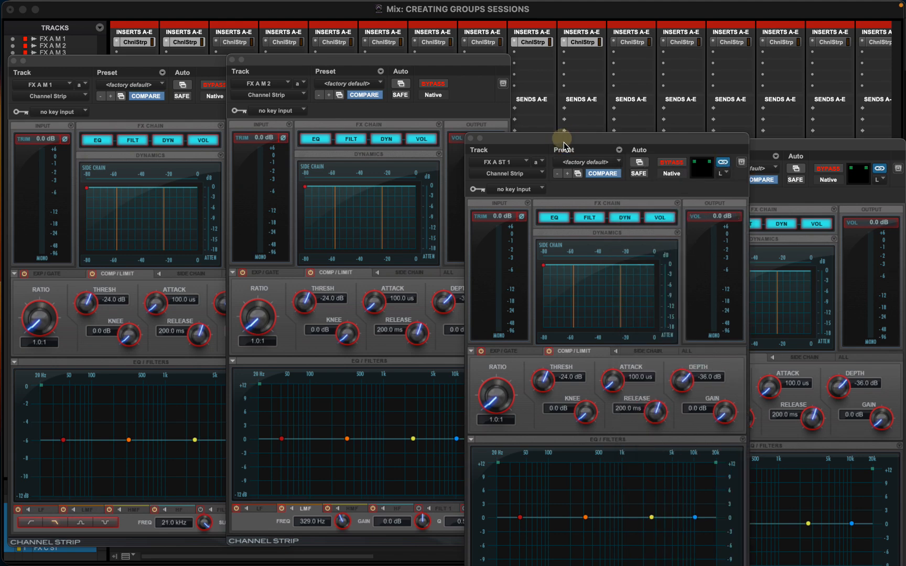
pyautogui.moveTo(576, 138); pyautogui.dragTo(579, 149)
# Toggle the target setting of the FX A M 1 Channel Strip window and close the window
pyautogui.click(134, 59)
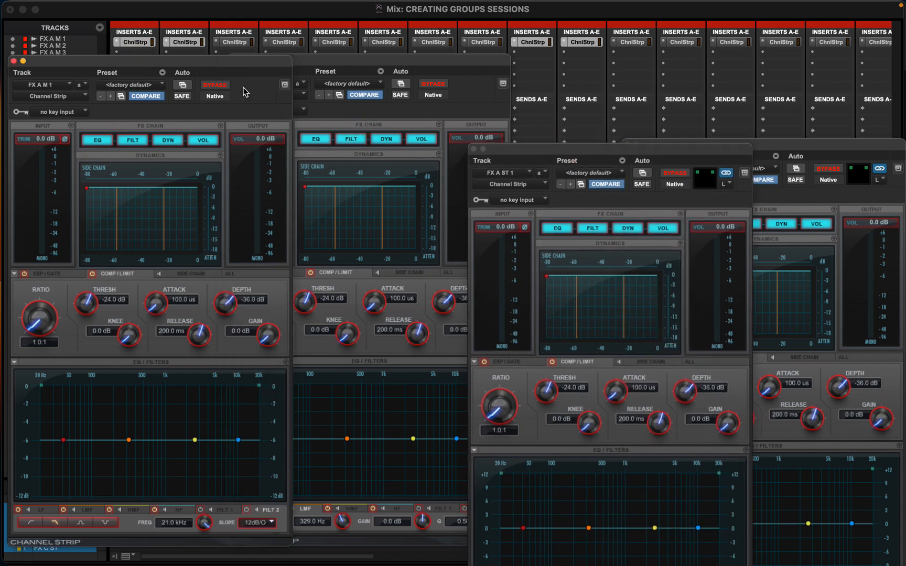
pyautogui.click(285, 85)
pyautogui.click(284, 85)
pyautogui.click(284, 85)
pyautogui.moveTo(249, 70); pyautogui.dragTo(270, 43)
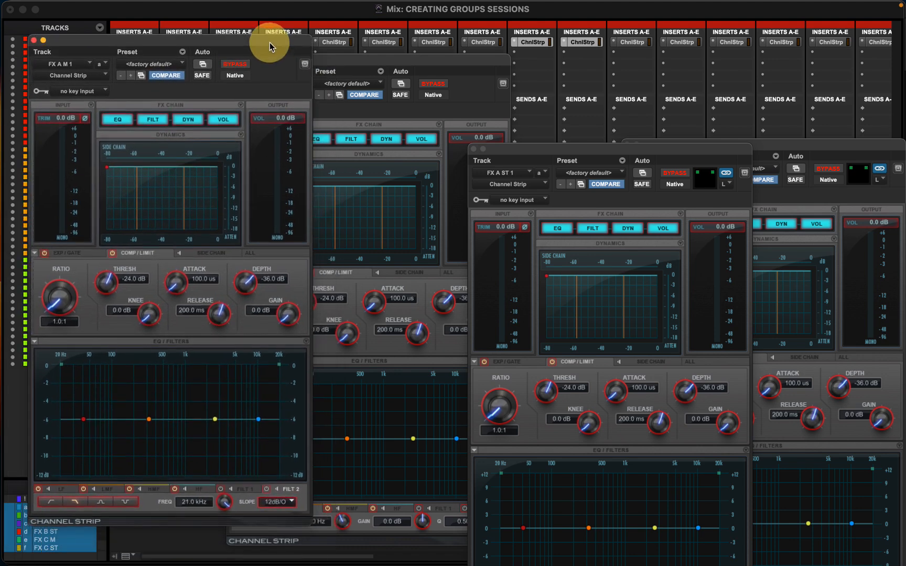
pyautogui.click(34, 41)
# Reopen the FX A M 1 Channel Strip, swap its targeted window to FX A M 5, and switch it back to FX A M 1
pyautogui.click(135, 42)
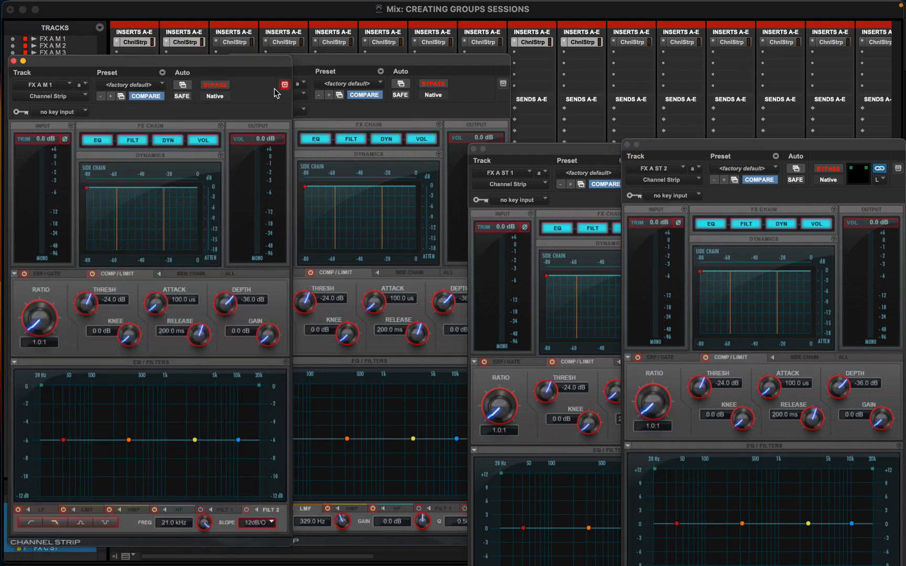
pyautogui.click(334, 42)
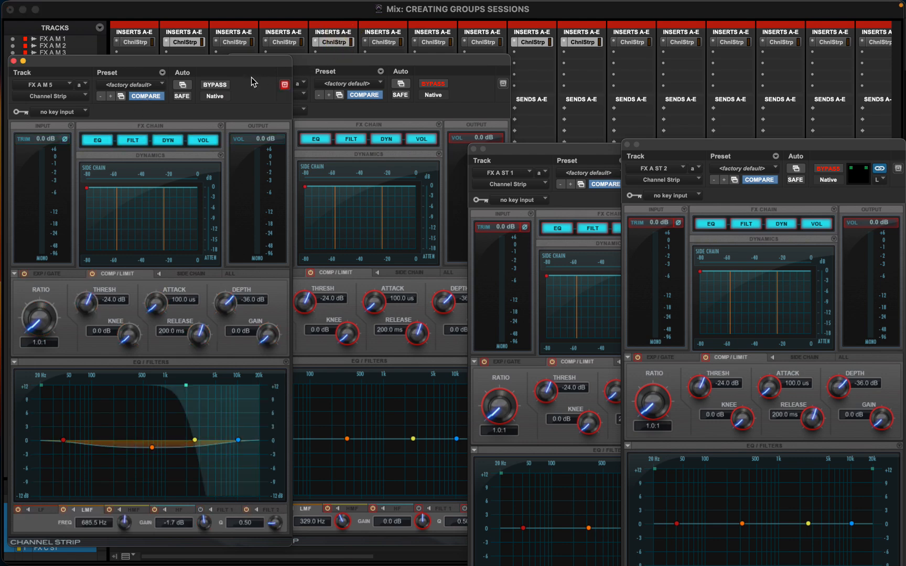
pyautogui.click(135, 42)
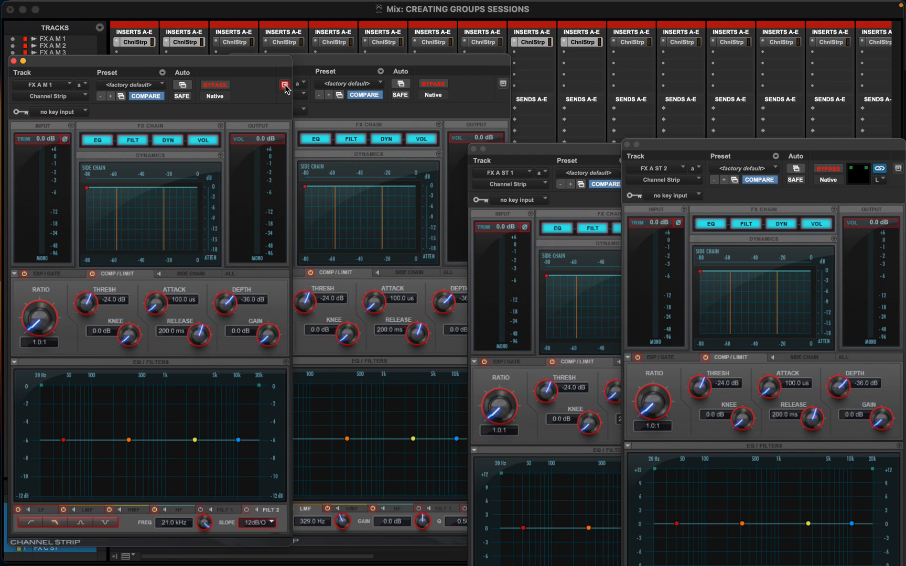
pyautogui.moveTo(278, 61); pyautogui.dragTo(306, 59)
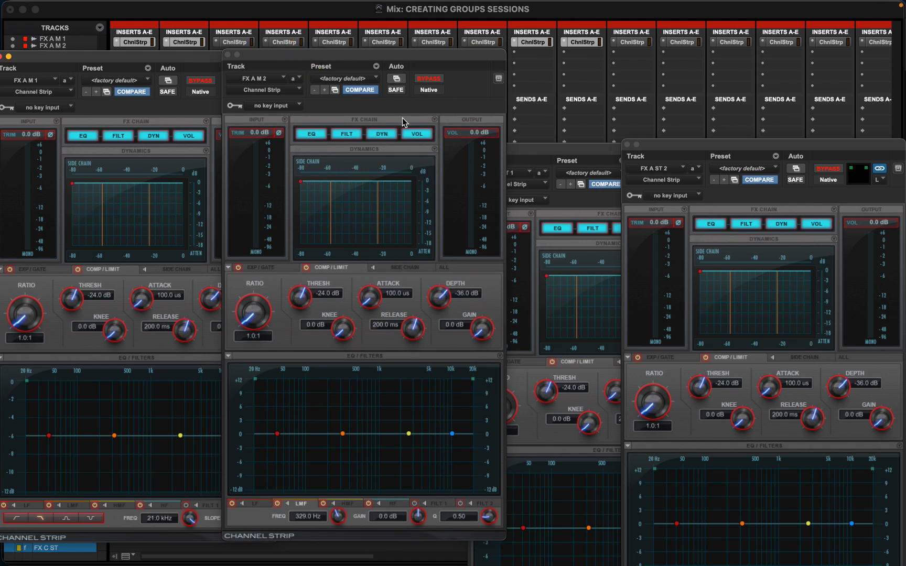
# Turn on automation Preview and arrange the FX A M 1 and FX A M 2 Channel Strip windows side by side
pyautogui.press('super+4')
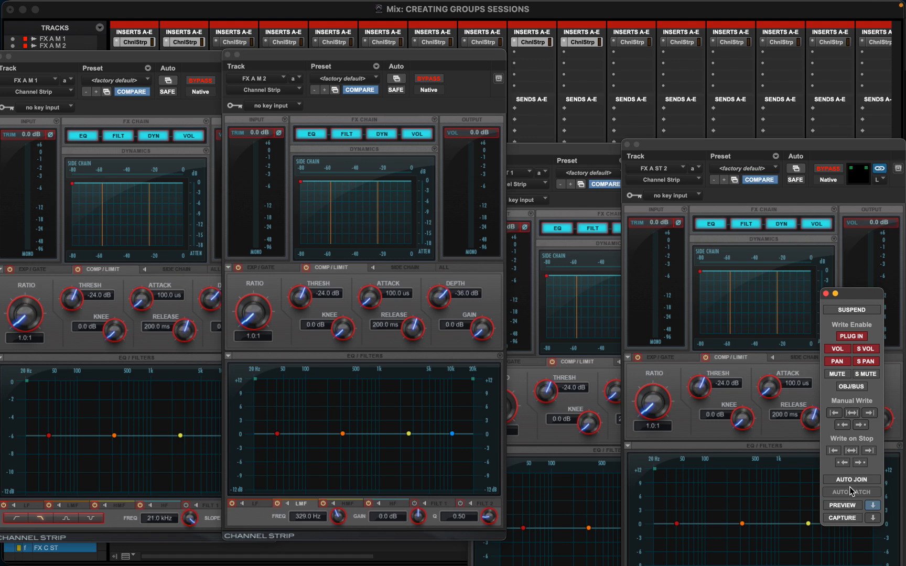
pyautogui.click(844, 508)
pyautogui.moveTo(204, 63); pyautogui.dragTo(212, 63)
pyautogui.moveTo(341, 61); pyautogui.dragTo(380, 62)
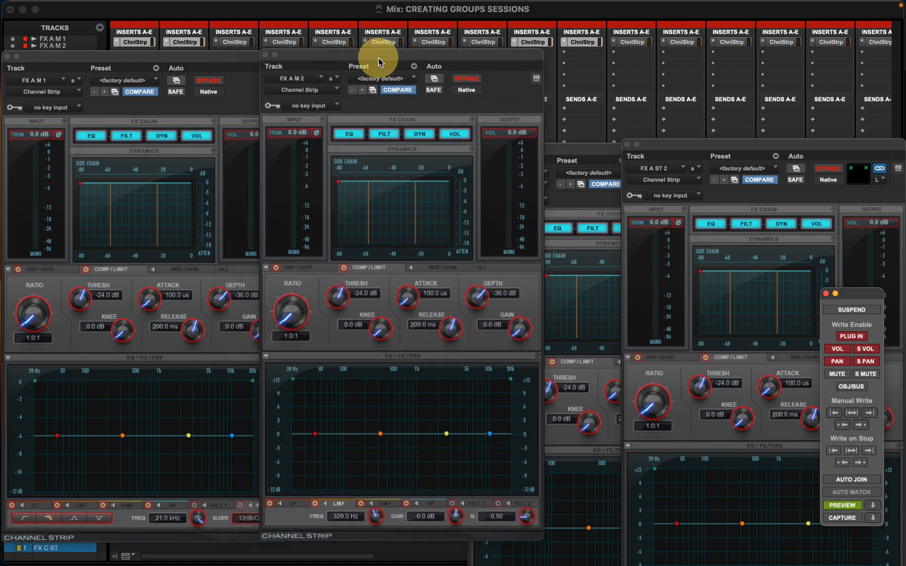
pyautogui.moveTo(186, 59)
pyautogui.mouseDown()
pyautogui.moveTo(212, 61)
pyautogui.moveTo(196, 54)
pyautogui.moveTo(204, 59)
pyautogui.mouseUp()
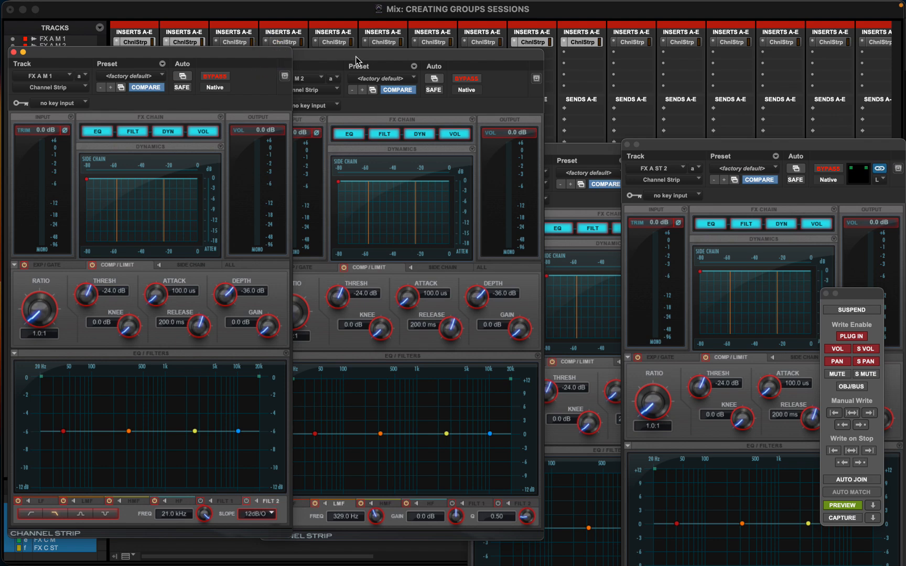
pyautogui.moveTo(359, 59); pyautogui.dragTo(376, 55)
# Check the active groups in the Mix window's Groups list, moving the FX A M 1 Channel Strip aside and back
pyautogui.press('super+equal')
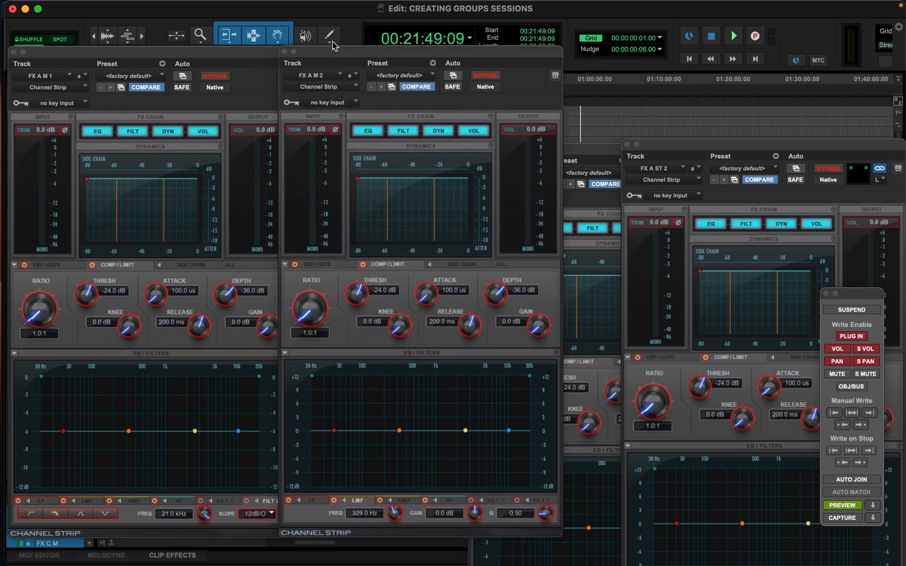
pyautogui.press('super+equal')
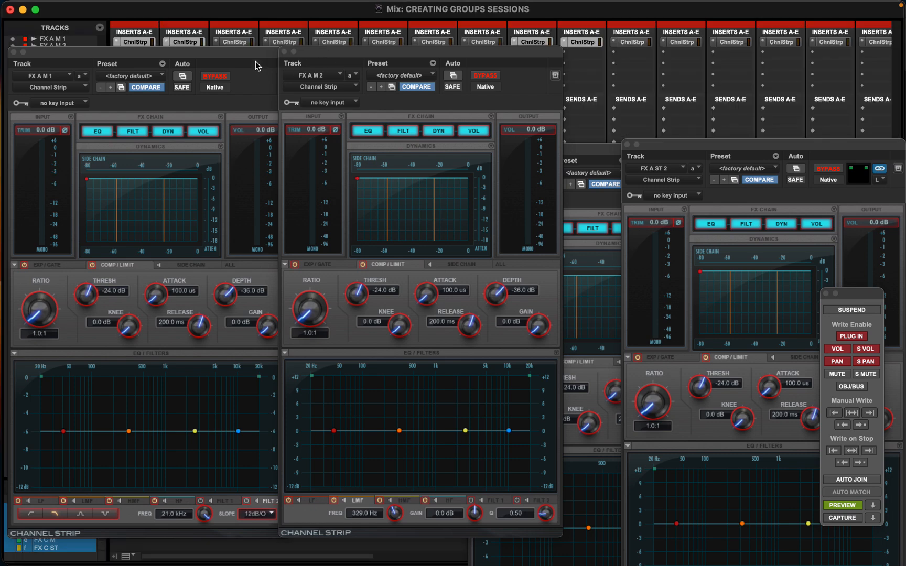
pyautogui.moveTo(216, 54); pyautogui.dragTo(291, 51)
pyautogui.click(54, 486)
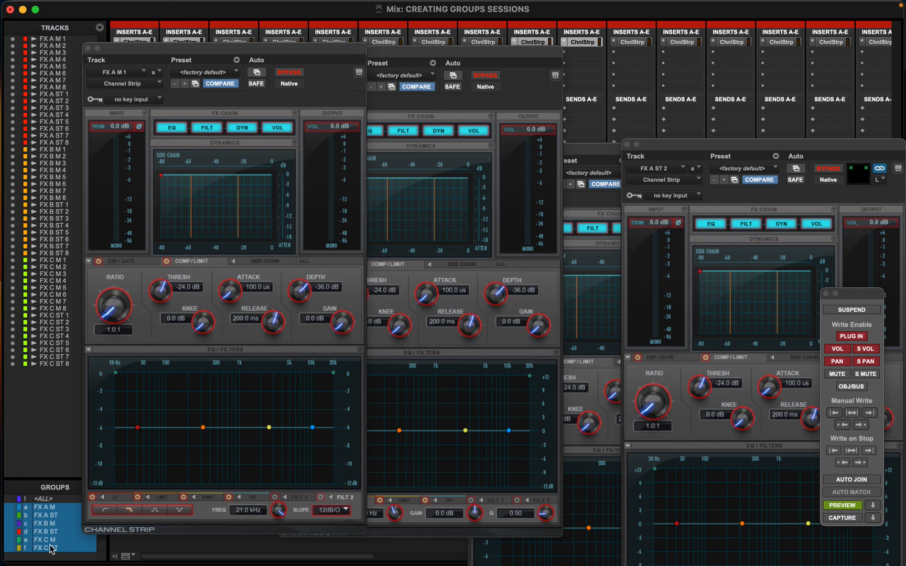
pyautogui.click(47, 509)
pyautogui.click(50, 508)
pyautogui.moveTo(319, 51); pyautogui.dragTo(230, 54)
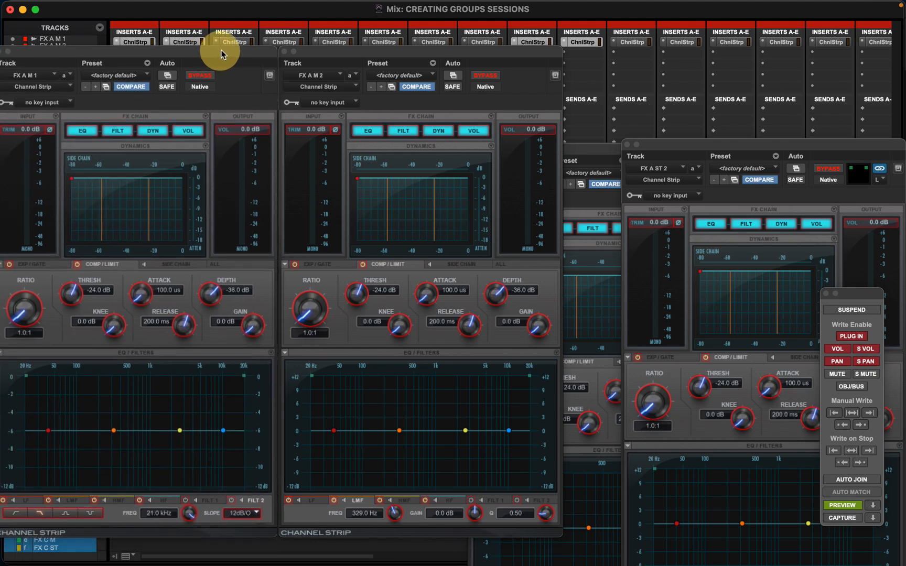
# In the FX A M 1 Channel Strip EQ, set Filter 2 to 9.2 kHz, cut the high-mid band steeply, and boost LF 1.4 dB at 39.6 Hz
pyautogui.moveTo(242, 378)
pyautogui.mouseDown()
pyautogui.moveTo(91, 377)
pyautogui.moveTo(225, 384)
pyautogui.mouseUp()
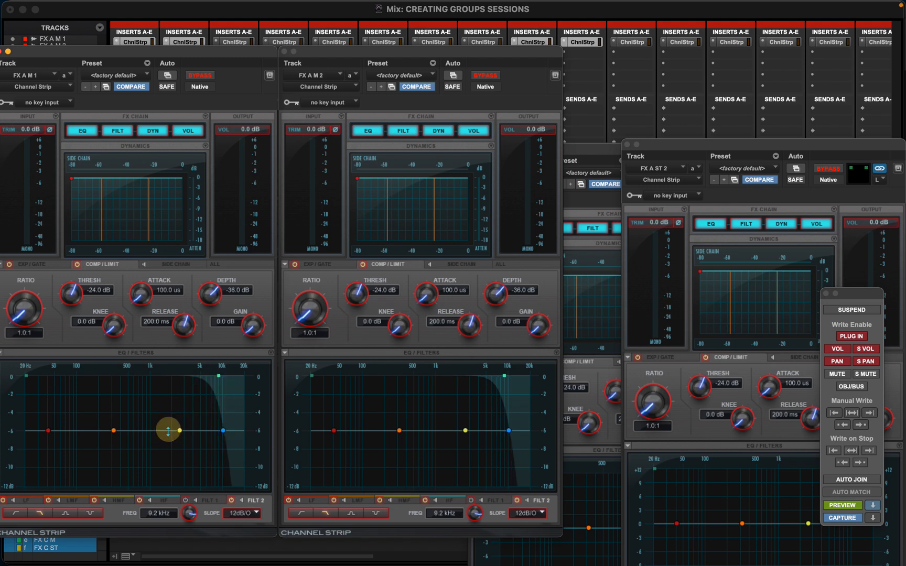
pyautogui.moveTo(179, 431); pyautogui.dragTo(169, 448)
pyautogui.moveTo(187, 510); pyautogui.dragTo(184, 519)
pyautogui.moveTo(259, 514); pyautogui.dragTo(186, 482)
pyautogui.moveTo(51, 427); pyautogui.dragTo(49, 420)
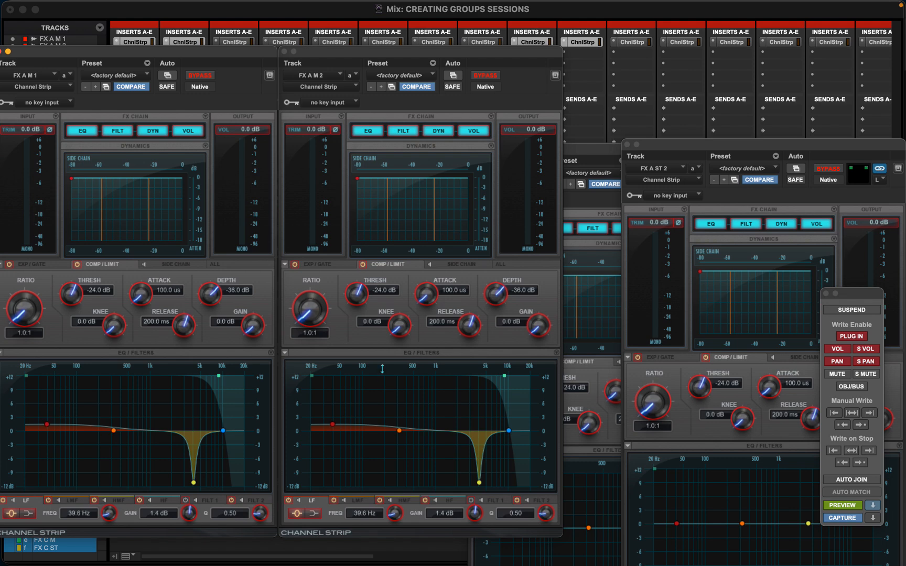
# Open the FX A M 3 and FX A M 4 Channel Strips as separate untargeted windows alongside those of FX A M 1 and FX A M 2
pyautogui.moveTo(238, 55)
pyautogui.mouseDown()
pyautogui.moveTo(258, 54)
pyautogui.moveTo(226, 51)
pyautogui.moveTo(242, 54)
pyautogui.mouseUp()
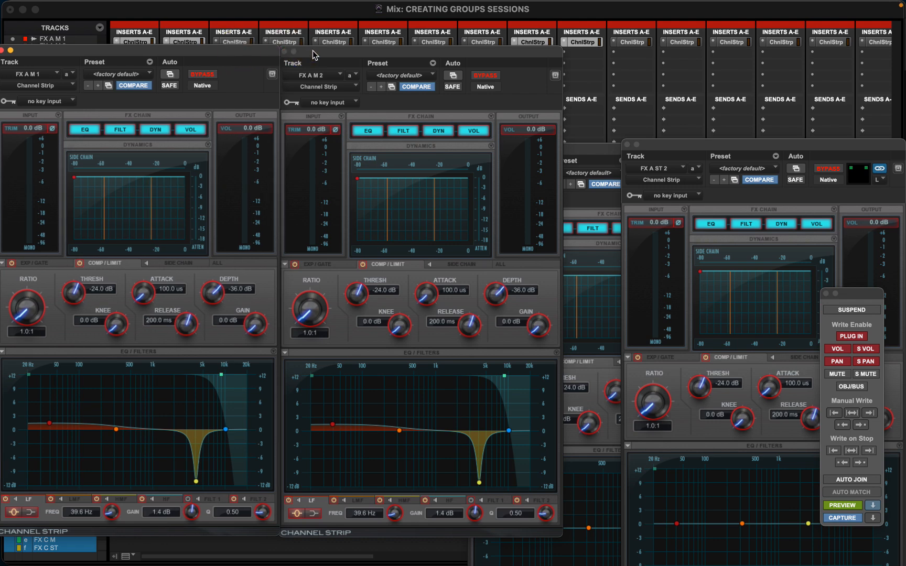
pyautogui.moveTo(345, 55); pyautogui.dragTo(279, 67)
pyautogui.click(236, 42)
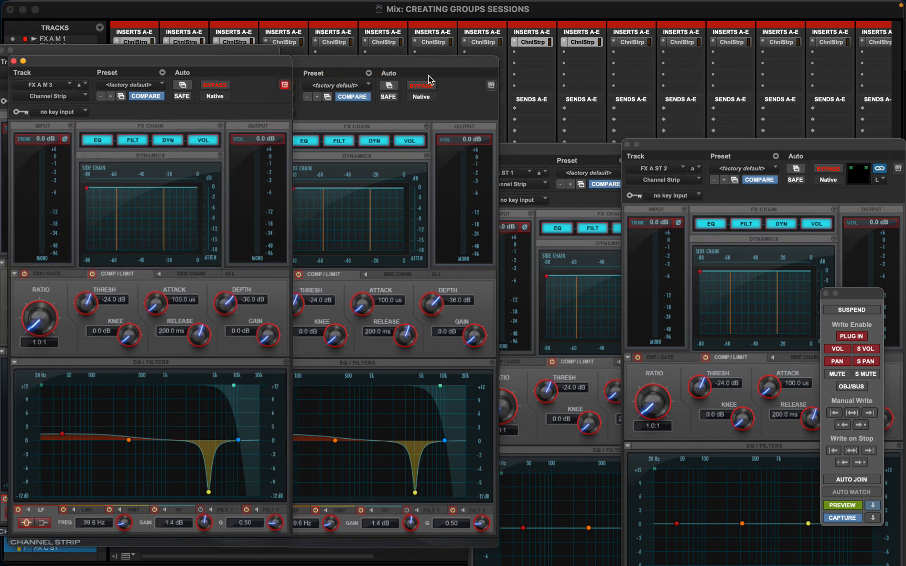
pyautogui.click(283, 85)
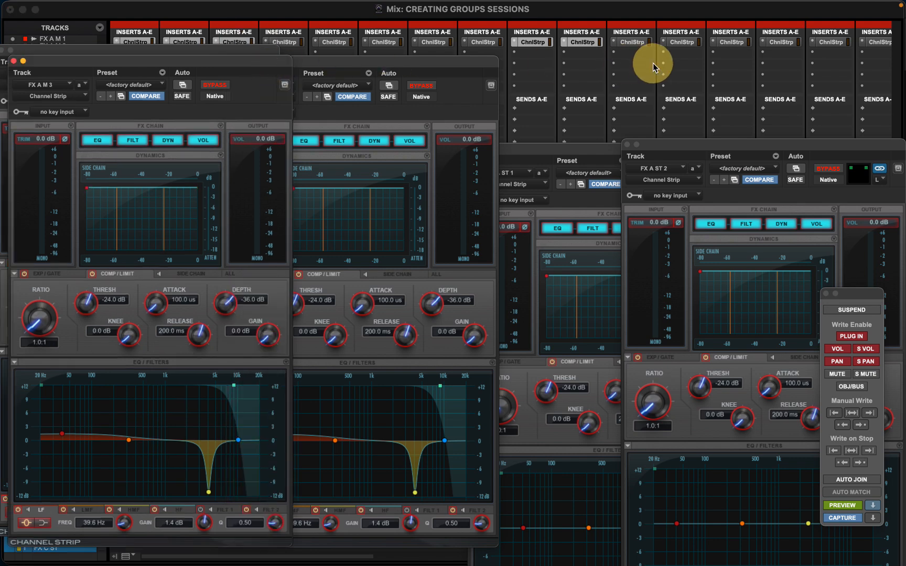
pyautogui.moveTo(239, 64); pyautogui.dragTo(612, 66)
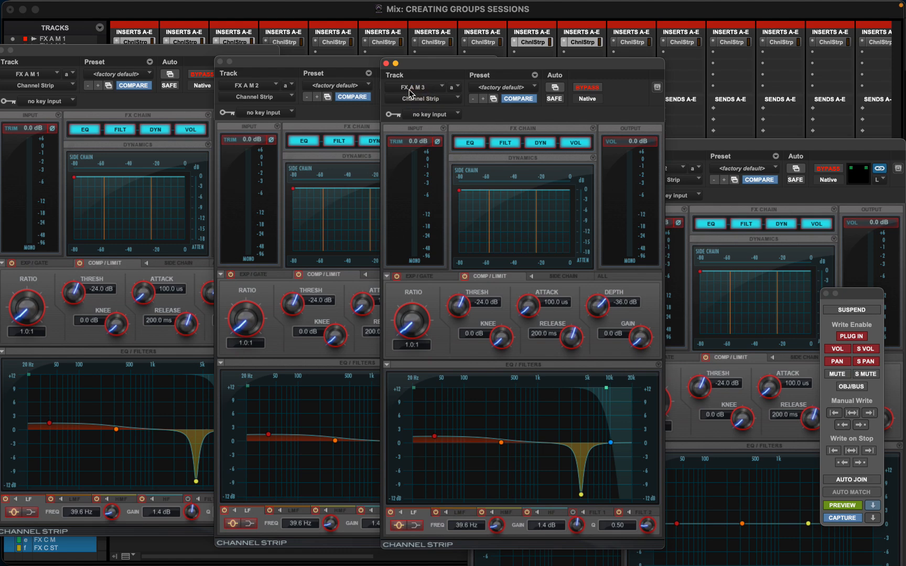
pyautogui.click(286, 43)
pyautogui.click(285, 85)
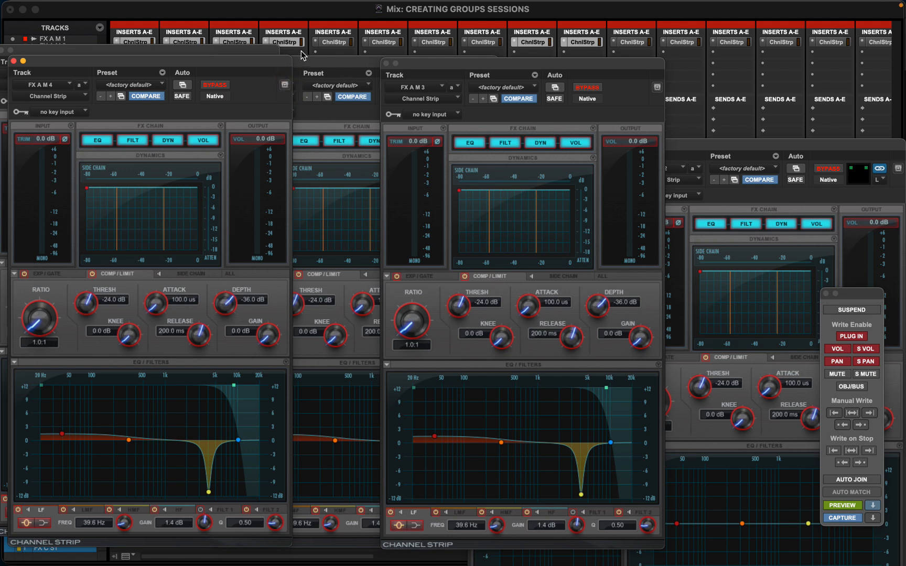
# Step through the Channel Strips of FX A M 5, 6, 7 and 8 to compare their EQ settings
pyautogui.click(335, 42)
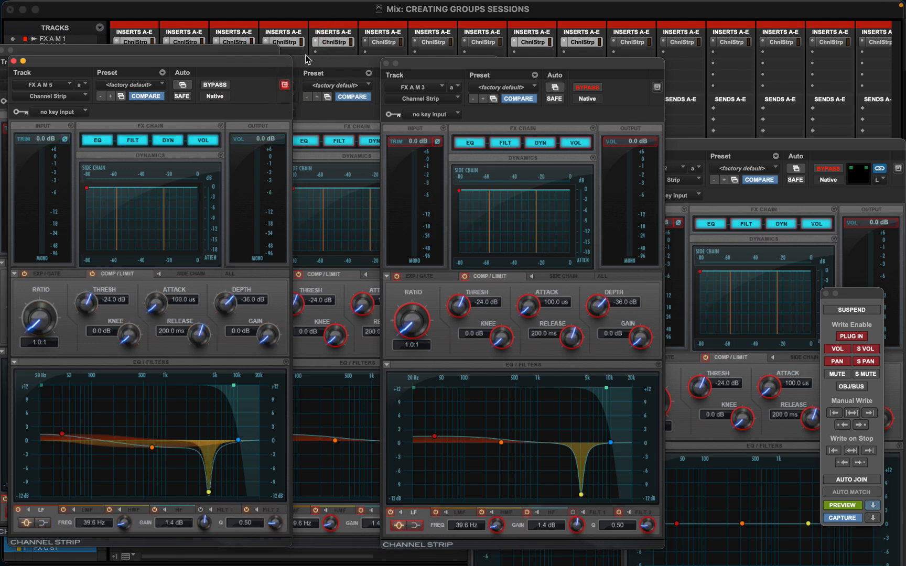
pyautogui.click(387, 43)
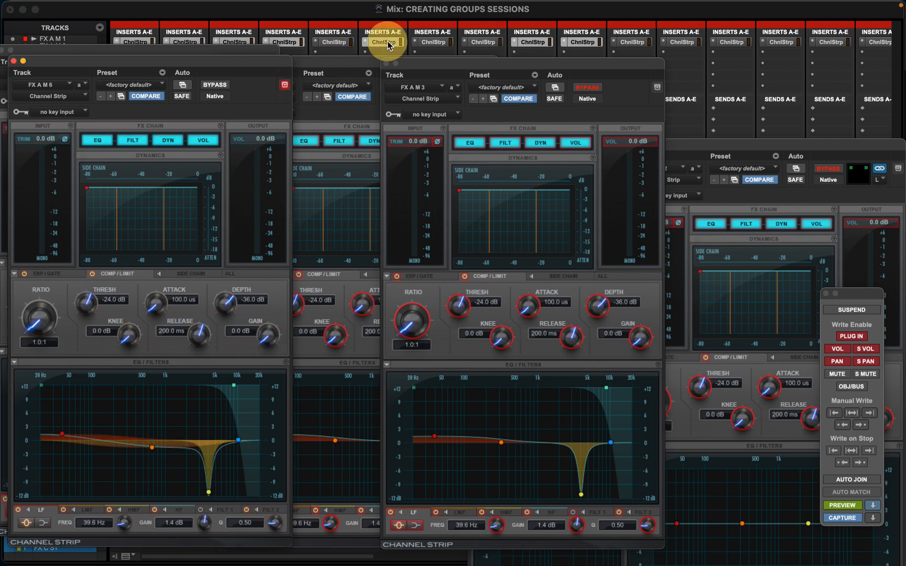
pyautogui.click(432, 42)
pyautogui.click(483, 42)
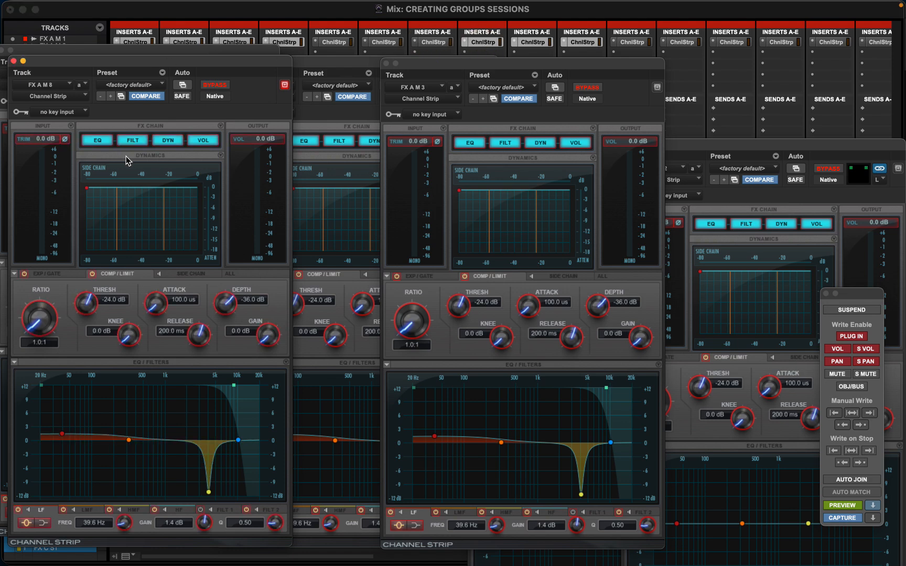
# Close all open Channel Strip windows of the mono FX A tracks
pyautogui.click(15, 62)
pyautogui.moveTo(42, 50); pyautogui.dragTo(71, 51)
pyautogui.click(34, 52)
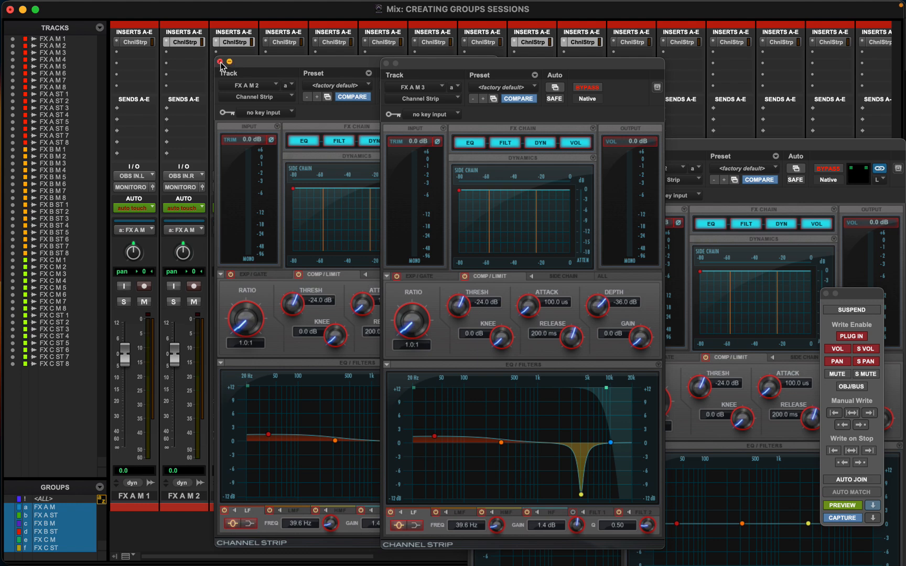
pyautogui.click(221, 62)
pyautogui.click(386, 63)
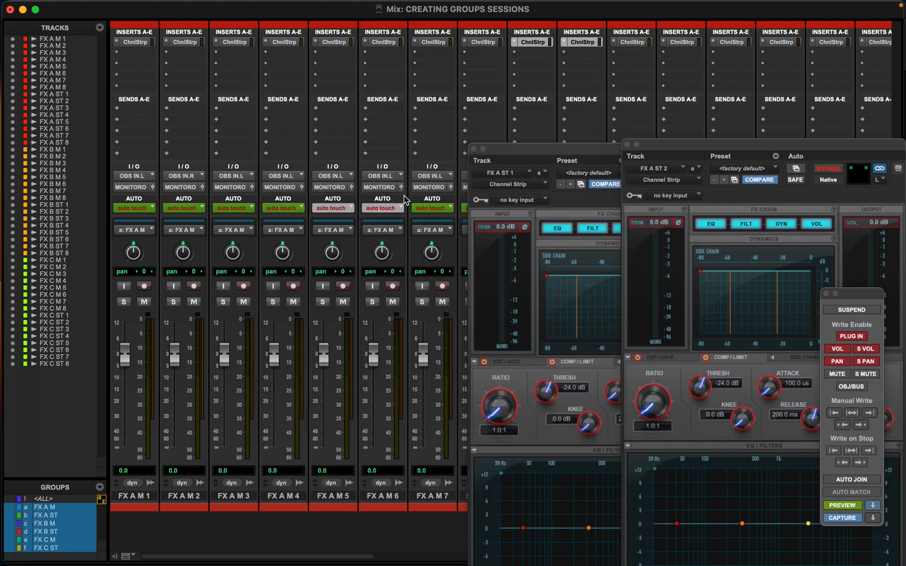
# Reopen the FX A M 5 Channel Strip and move it clear of the mono FX A track inserts
pyautogui.click(342, 45)
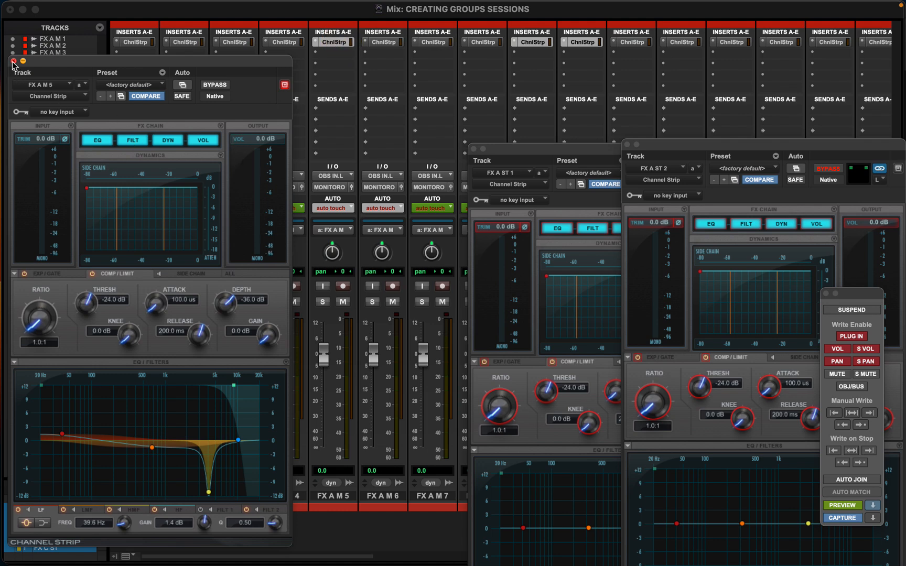
pyautogui.click(339, 44)
pyautogui.moveTo(208, 64); pyautogui.dragTo(759, 76)
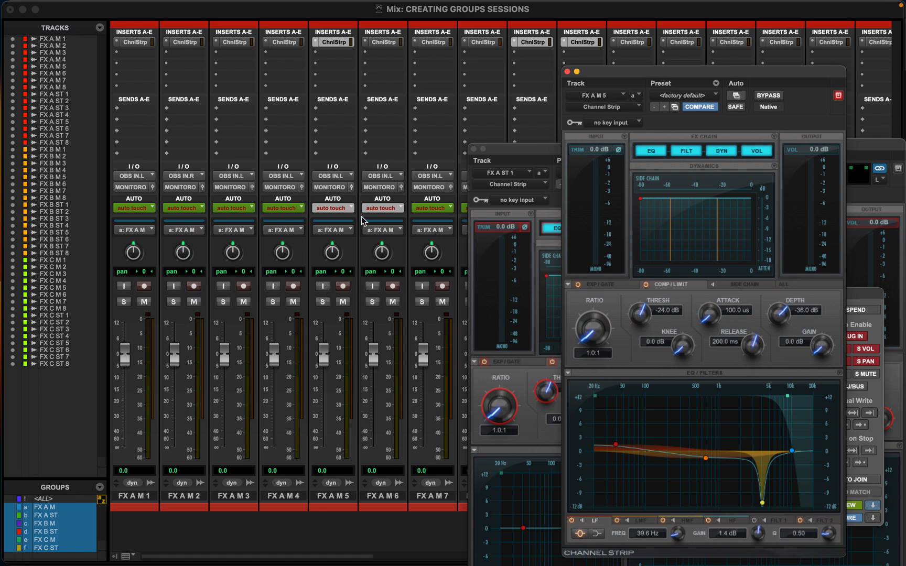
# Restart automation Preview and lower Filter 2 in the FX A M 1 Channel Strip to 9.4 kHz
pyautogui.press('super+KP_4')
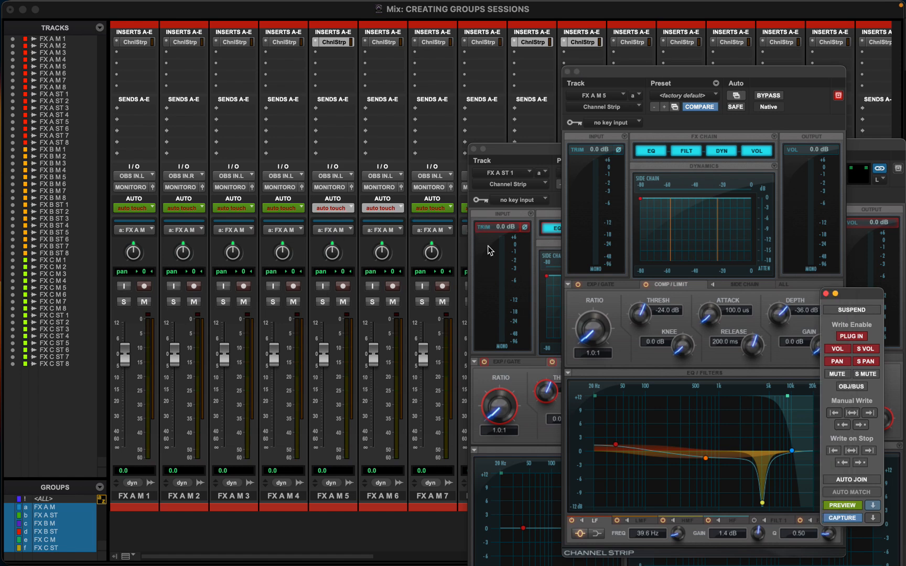
pyautogui.click(851, 505)
pyautogui.click(852, 506)
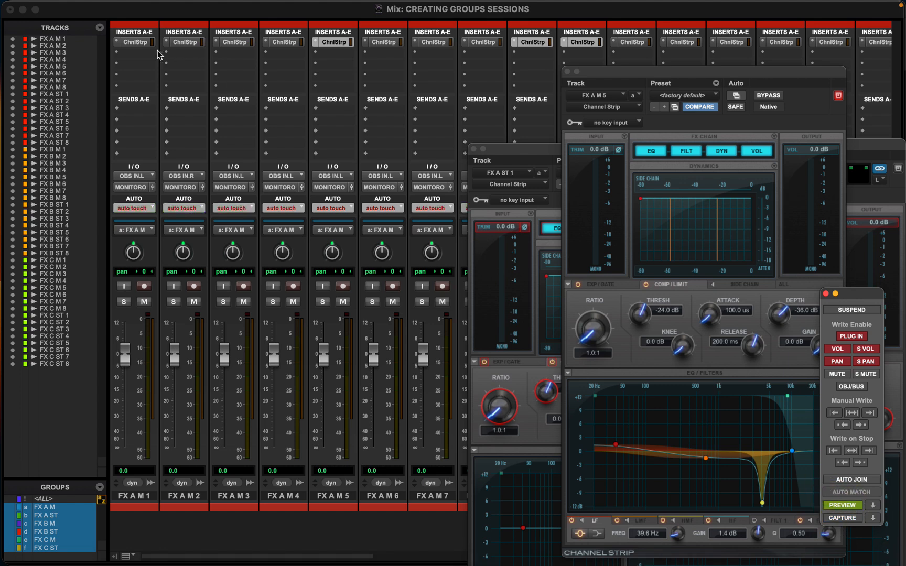
pyautogui.click(144, 42)
pyautogui.moveTo(812, 396); pyautogui.dragTo(788, 396)
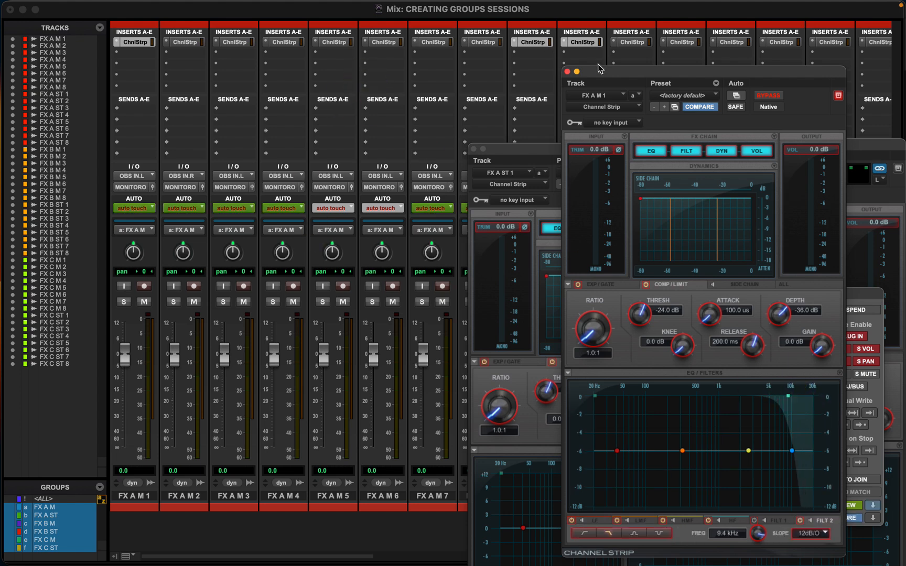
# Turn off automation Preview and close the FX A M 1, FX A ST 1 and FX A ST 2 Channel Strip windows
pyautogui.moveTo(603, 72); pyautogui.dragTo(510, 60)
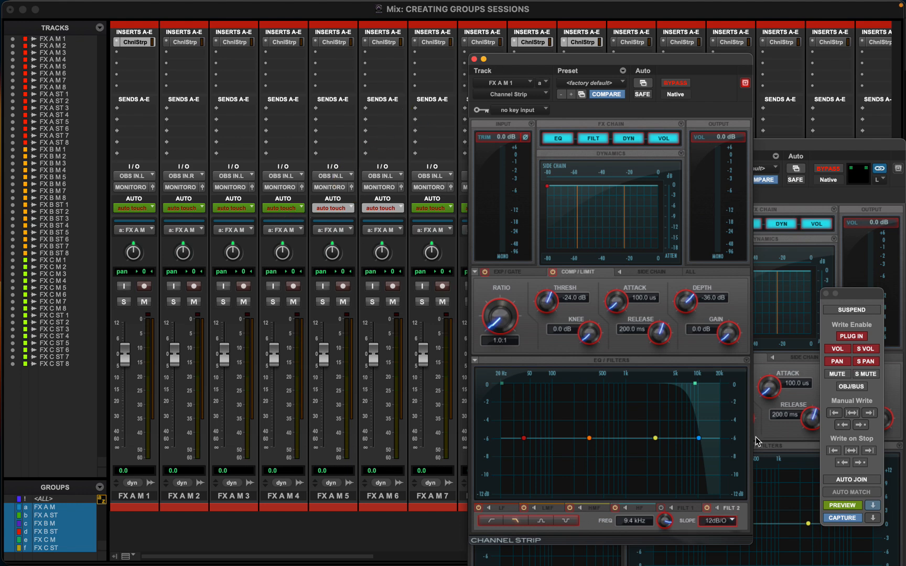
pyautogui.click(840, 506)
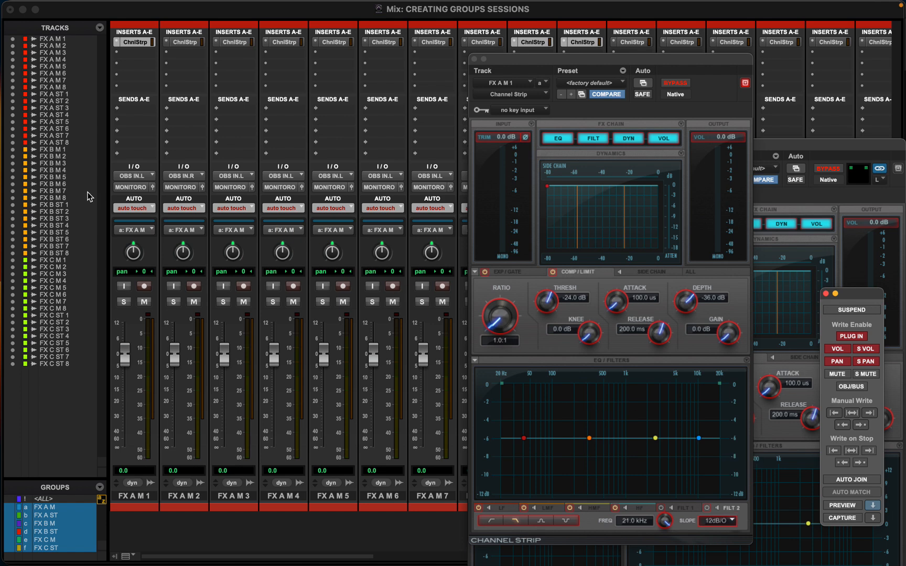
pyautogui.click(475, 58)
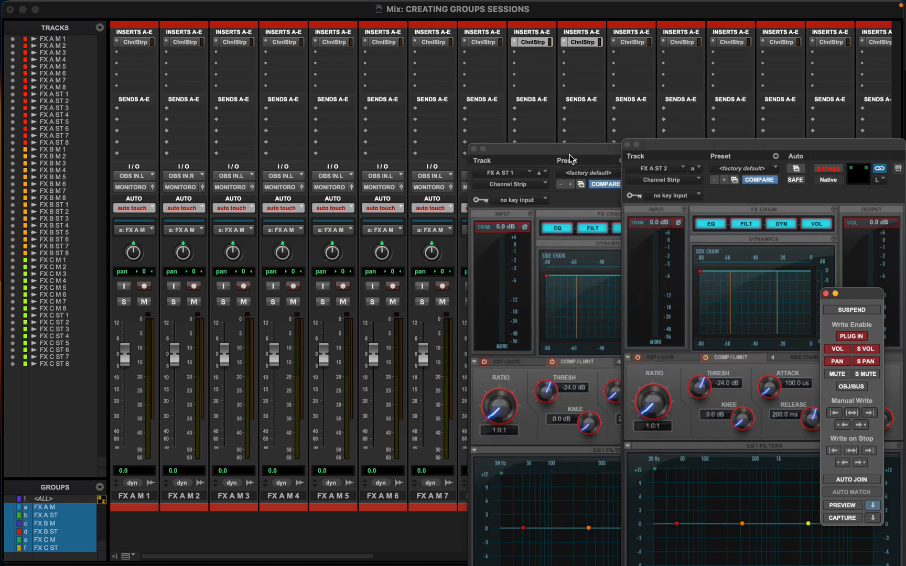
pyautogui.click(474, 146)
pyautogui.click(627, 144)
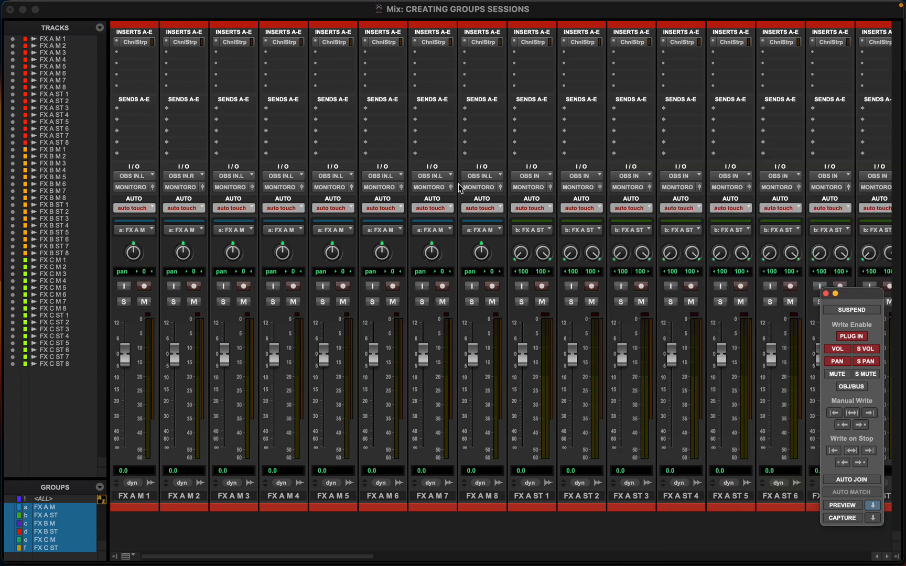
# Turn on automation Preview and set Filter 2 in the FX A M 8 Channel Strip to 6.7 kHz
pyautogui.click(483, 501)
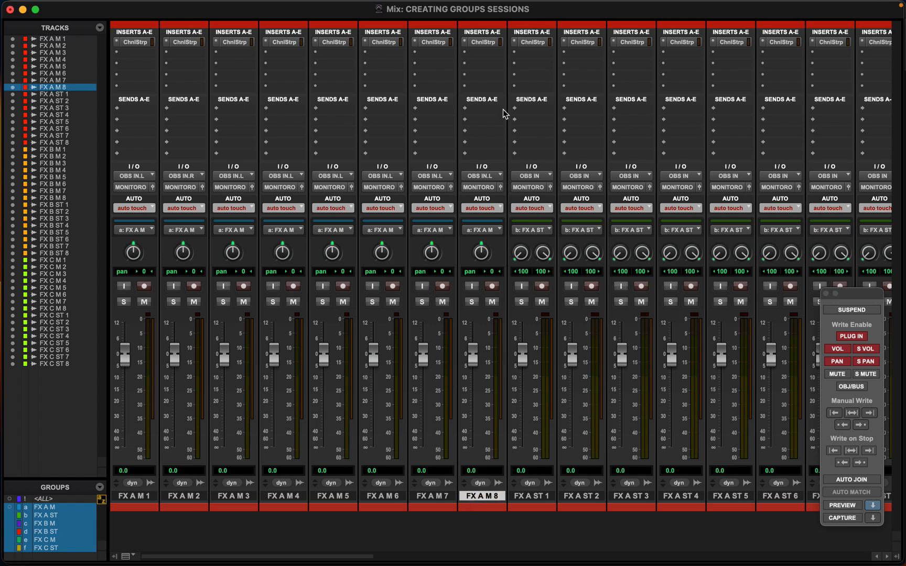
pyautogui.click(482, 42)
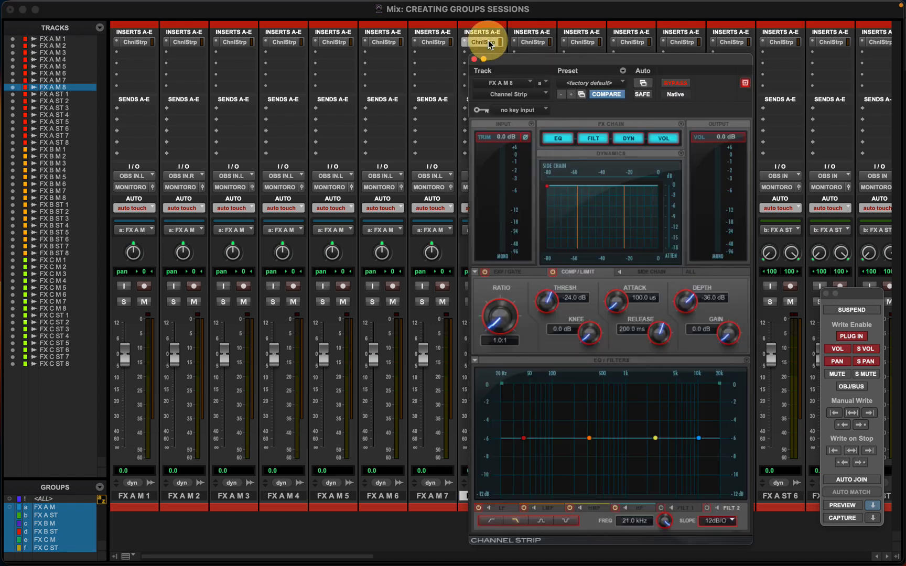
pyautogui.click(838, 506)
pyautogui.moveTo(716, 384); pyautogui.dragTo(684, 385)
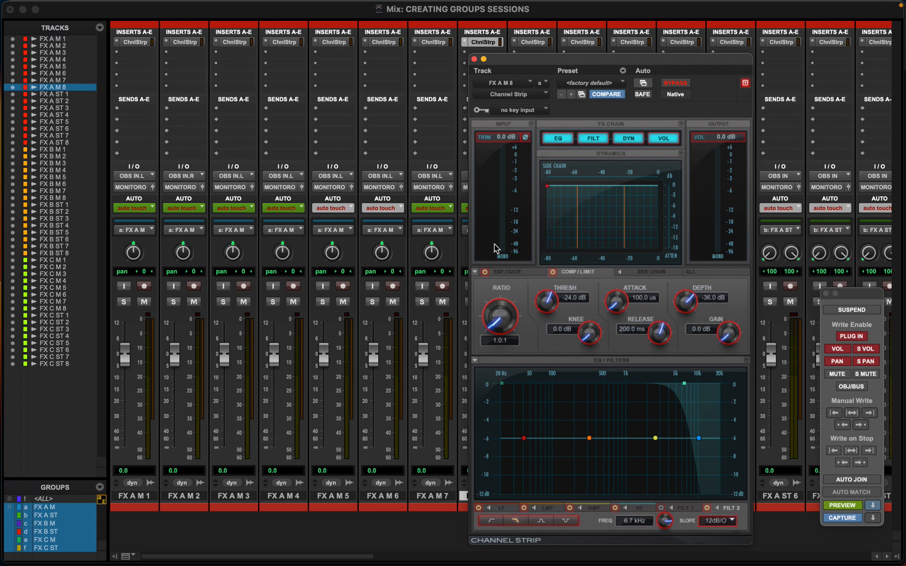
# Check the FX A M 3 Channel Strip for the linked filter change, and close its window
pyautogui.click(225, 208)
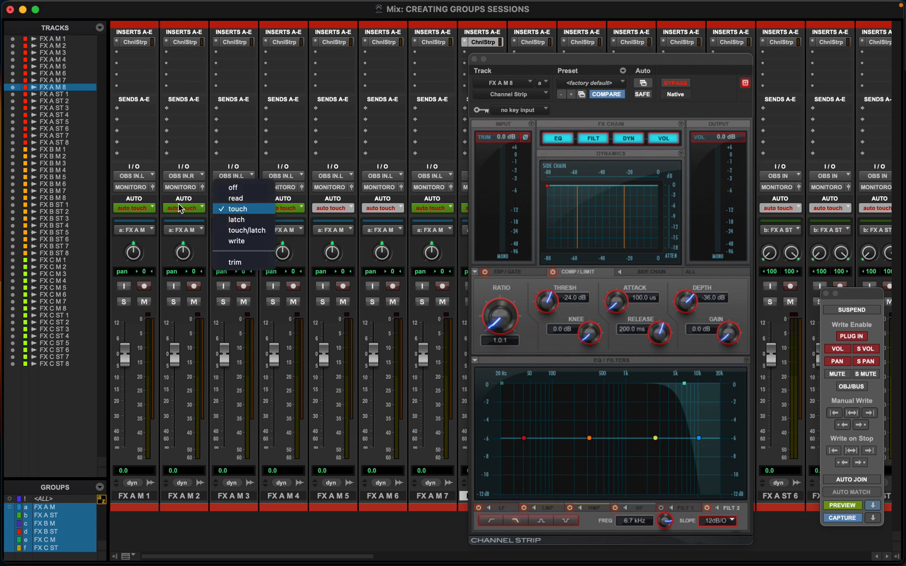
pyautogui.click(220, 206)
pyautogui.click(236, 43)
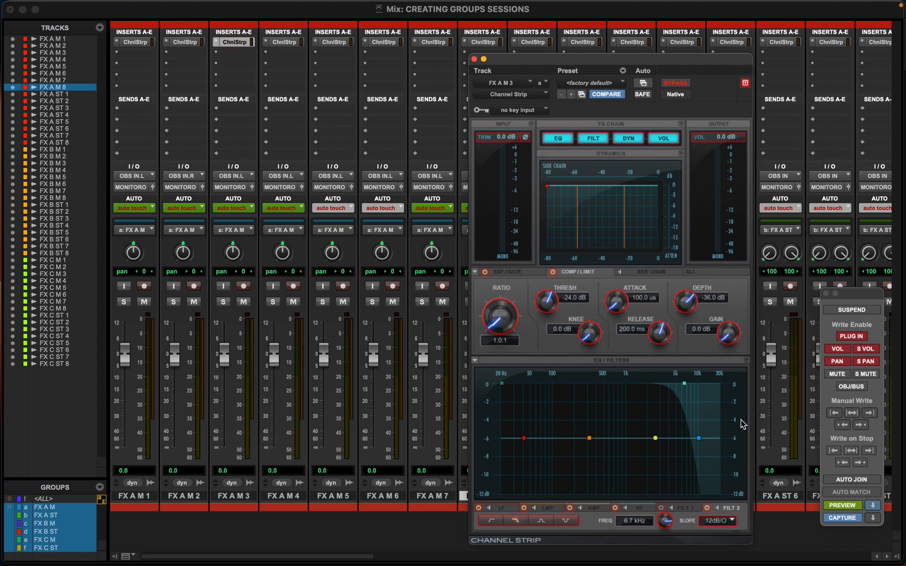
pyautogui.click(475, 59)
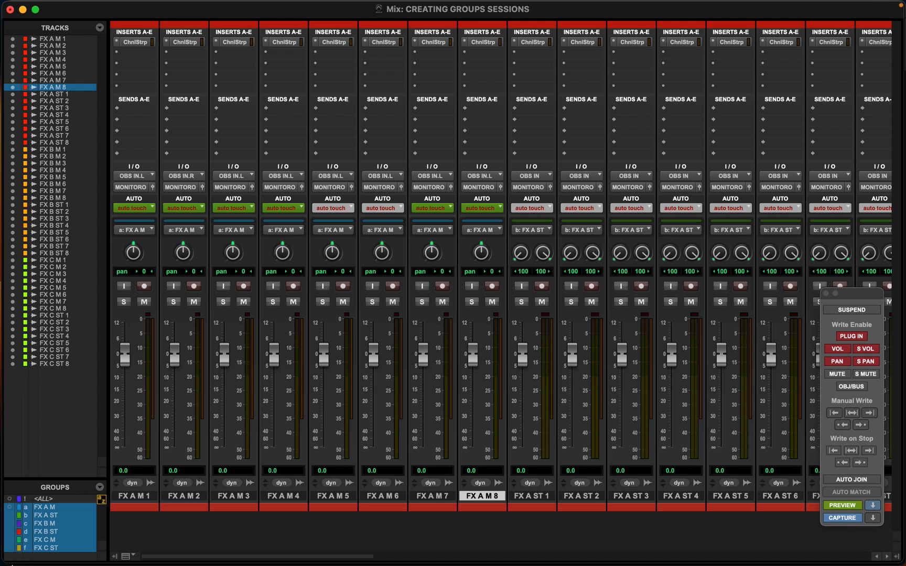
# Open Modify Groups and switch the group ID to d (FX B ST) and back to a (FX A M)
pyautogui.click(101, 489)
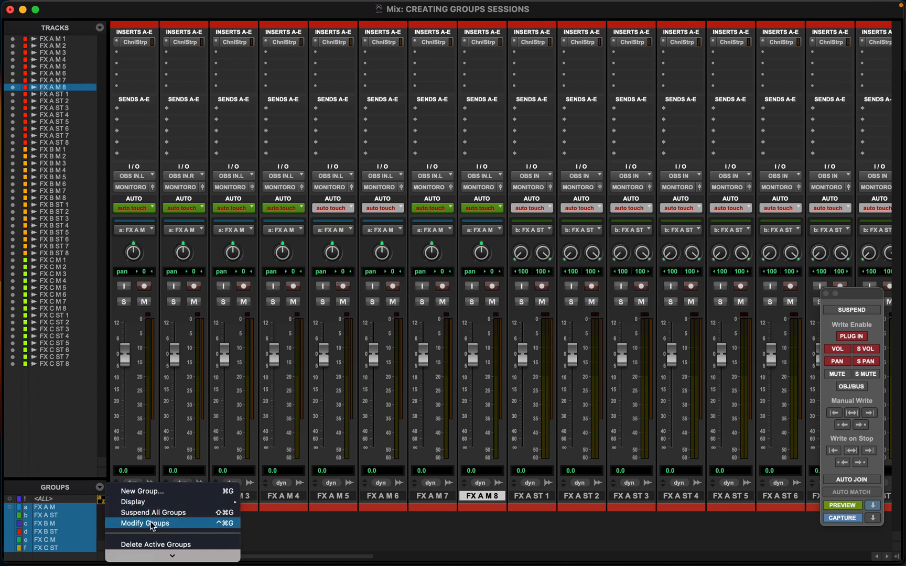
pyautogui.click(150, 524)
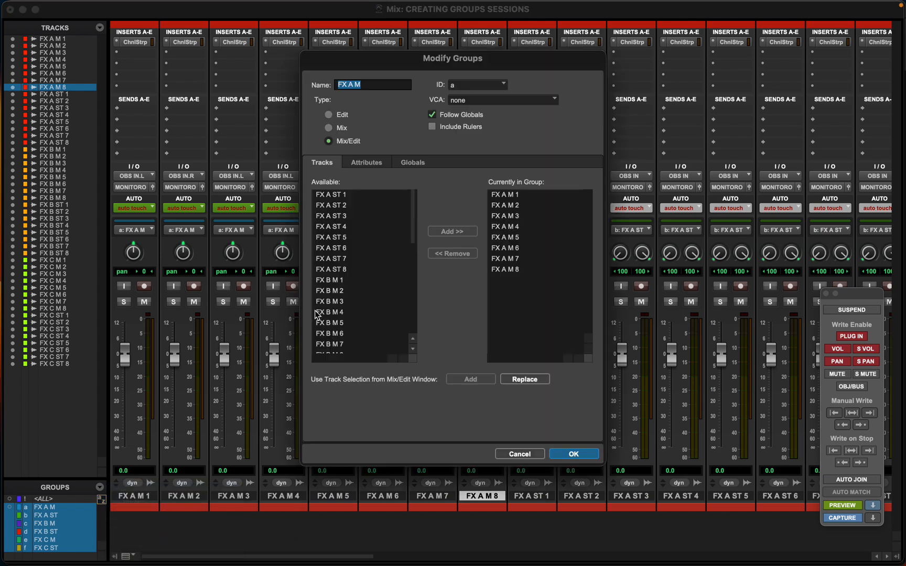
pyautogui.click(437, 84)
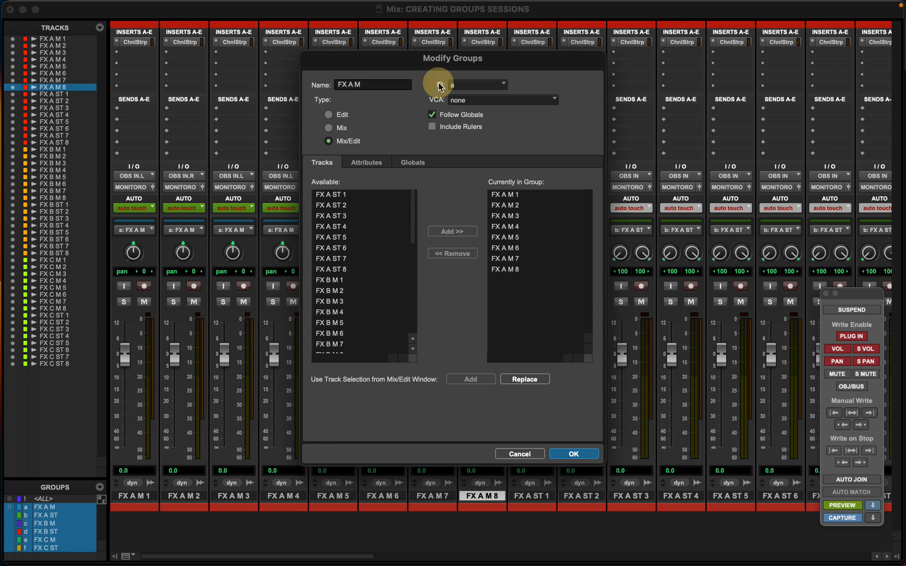
pyautogui.click(471, 85)
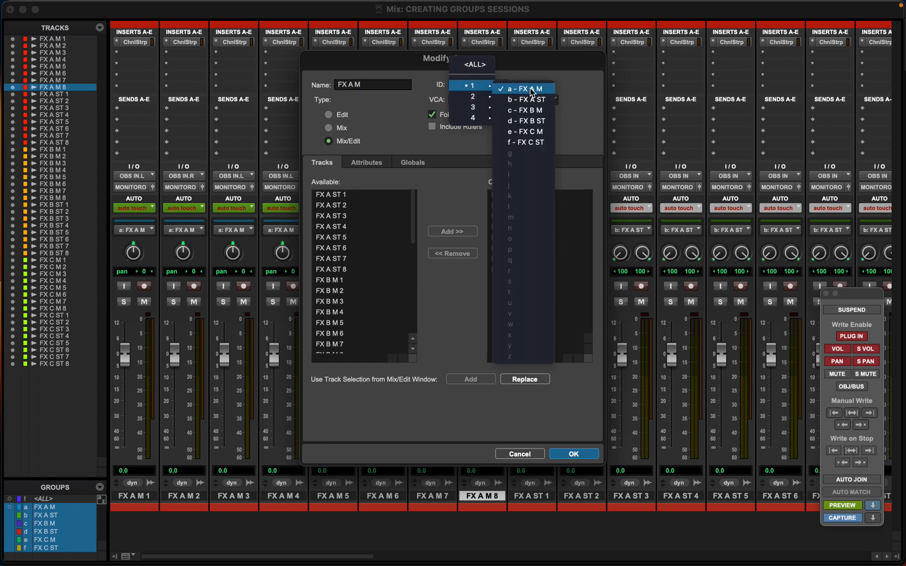
pyautogui.click(533, 121)
pyautogui.click(479, 85)
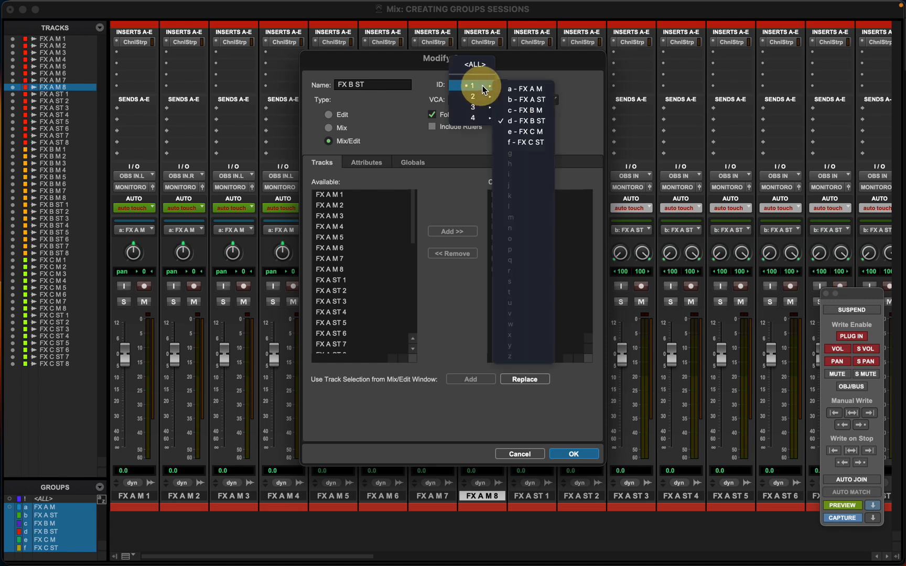
pyautogui.click(513, 89)
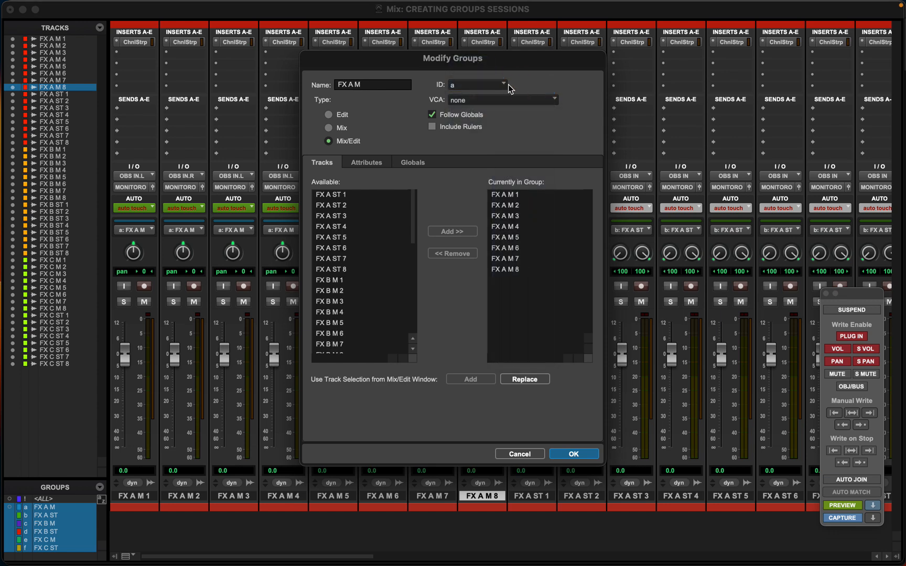
# Remove tracks FX A M 1 through FX A M 8 from the FX A M group
pyautogui.click(516, 196)
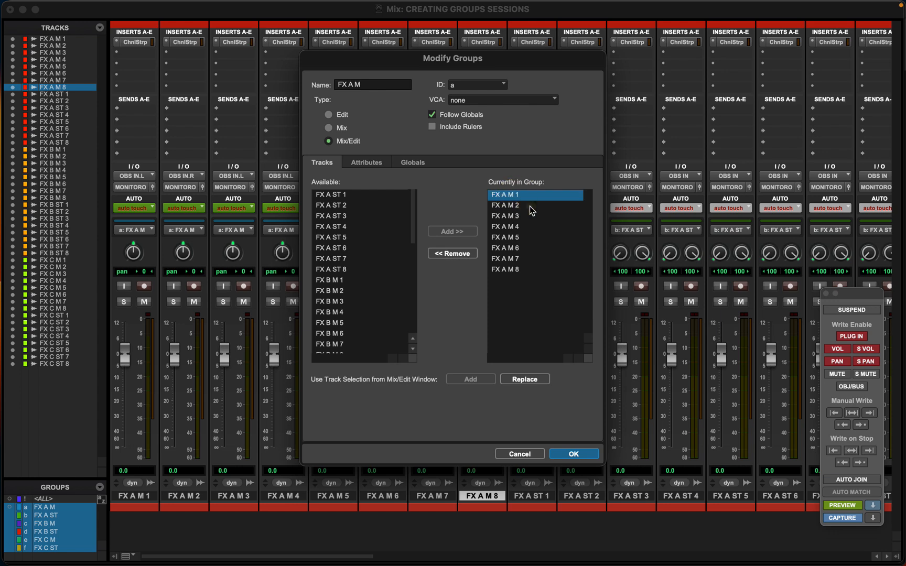
pyautogui.click(527, 271)
pyautogui.click(532, 199)
pyautogui.keyDown('shift'); pyautogui.click(527, 270); pyautogui.keyUp('shift')
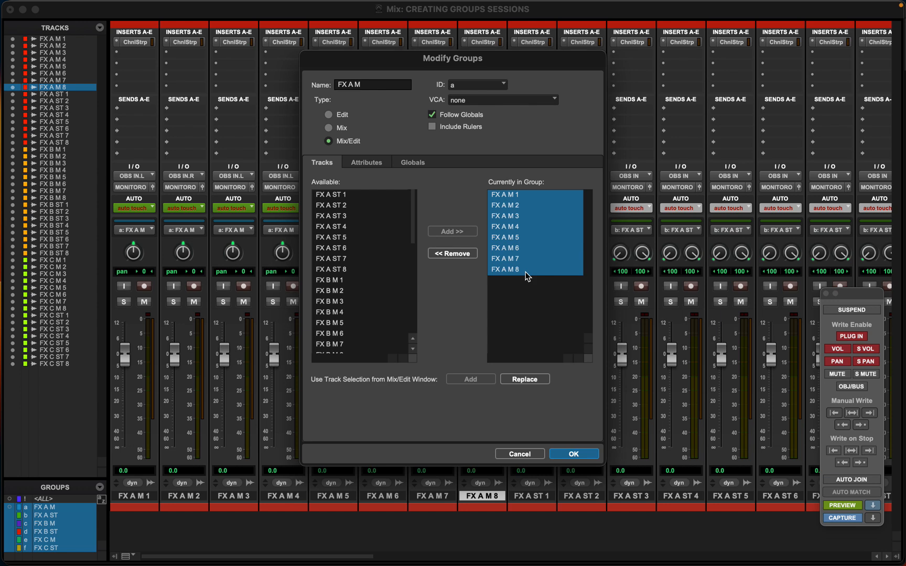
pyautogui.click(474, 257)
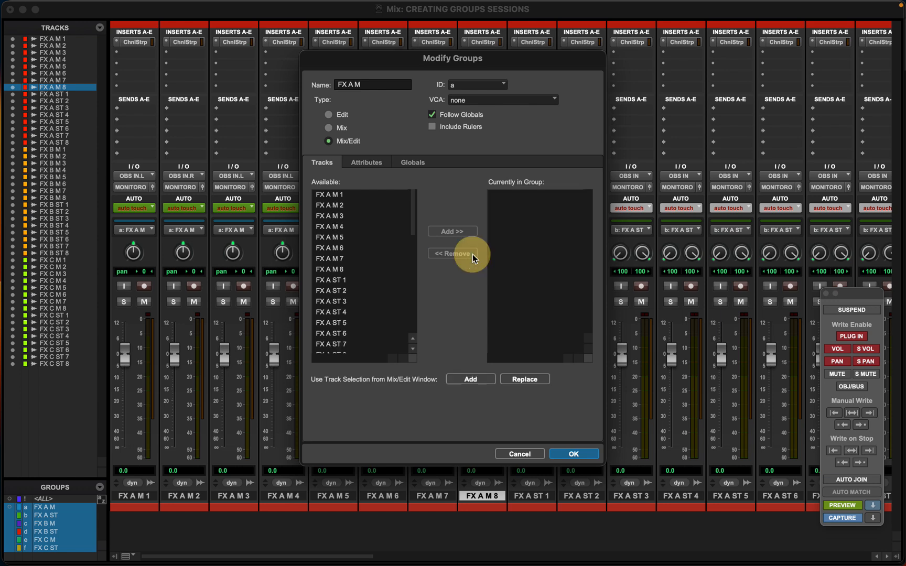
# Add tracks FX A M 1 through FX A M 8 back to the FX A M group and apply the group changes
pyautogui.click(345, 196)
pyautogui.keyDown('shift'); pyautogui.click(349, 269); pyautogui.keyUp('shift')
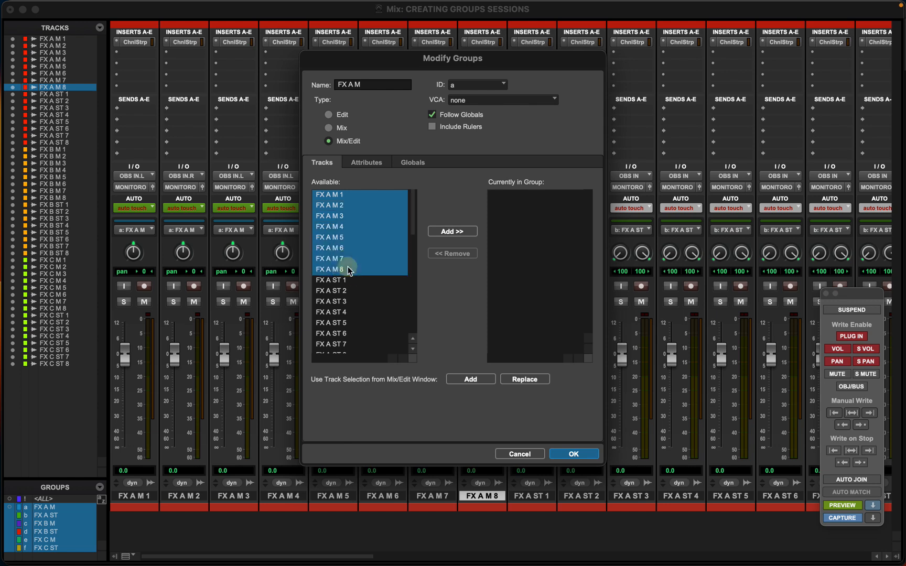
pyautogui.click(452, 232)
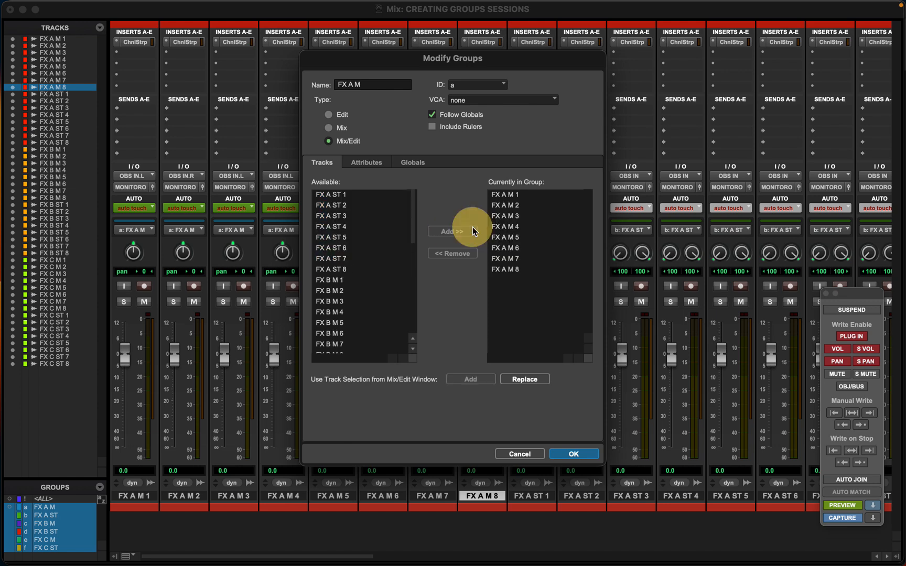
pyautogui.click(585, 451)
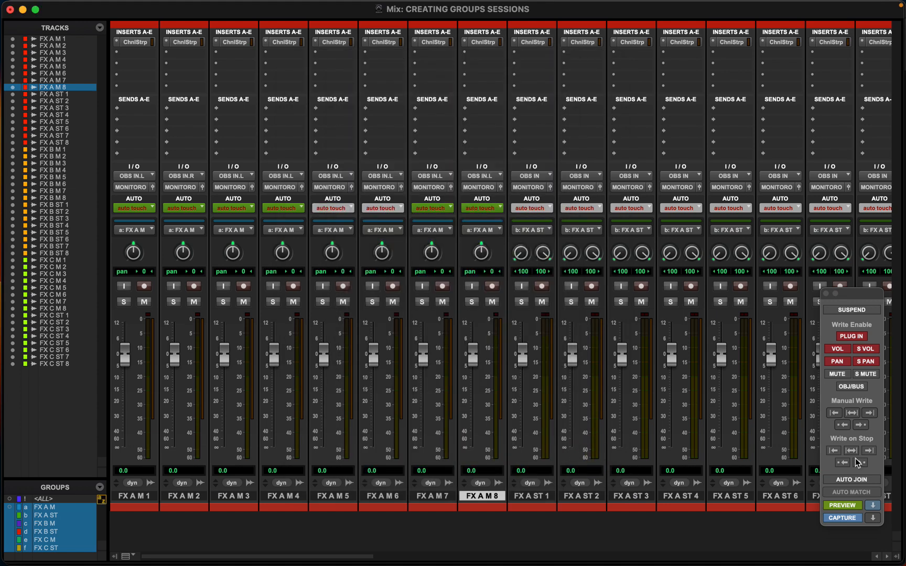
# Examine the automatable parameters in the FX A M 5 Channel Strip's Plug-In Automation settings, and leave them without changes
pyautogui.click(336, 43)
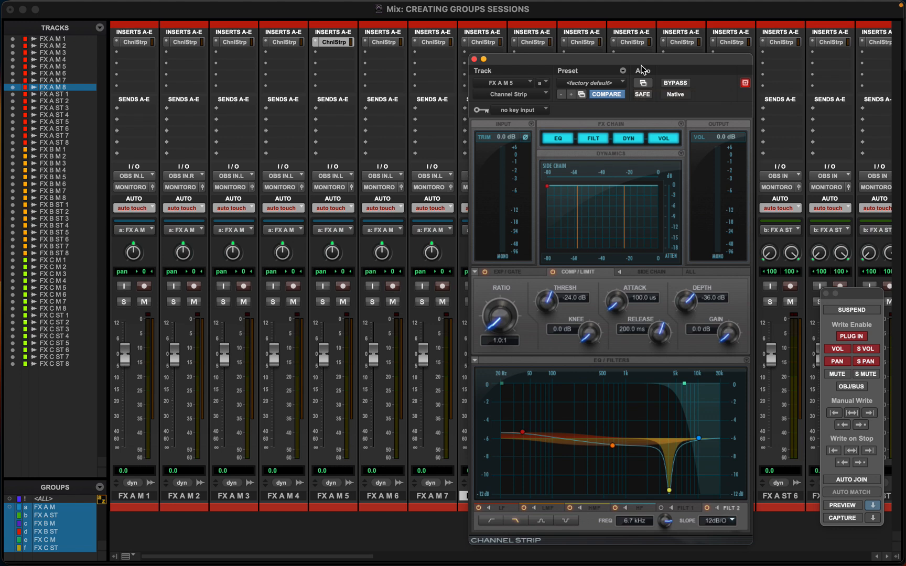
pyautogui.moveTo(640, 66); pyautogui.dragTo(601, 64)
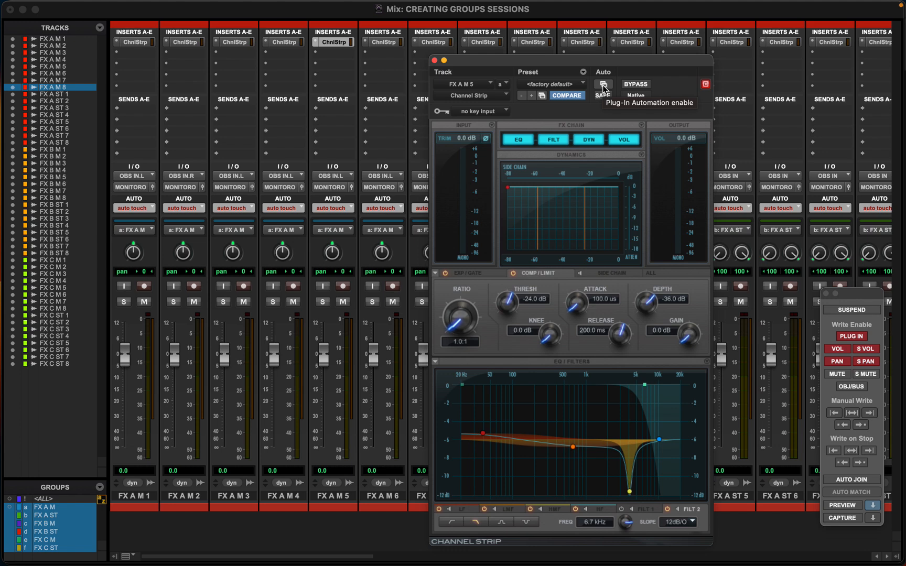
pyautogui.click(603, 87)
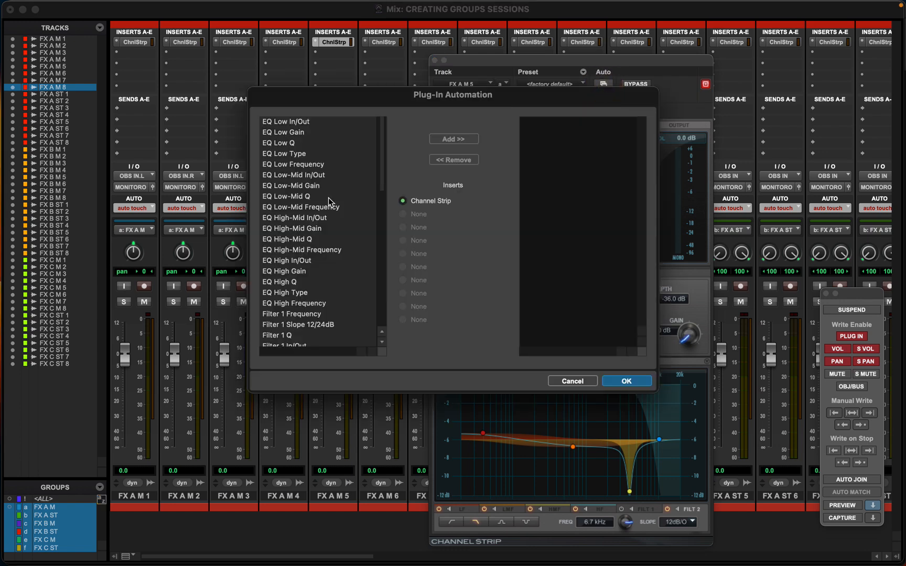
pyautogui.moveTo(394, 107); pyautogui.dragTo(397, 118)
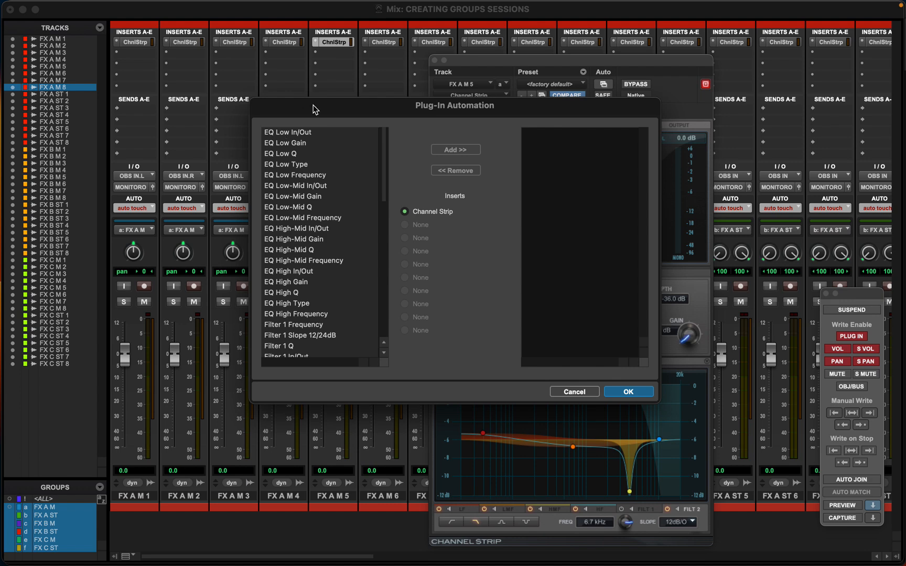
pyautogui.click(574, 392)
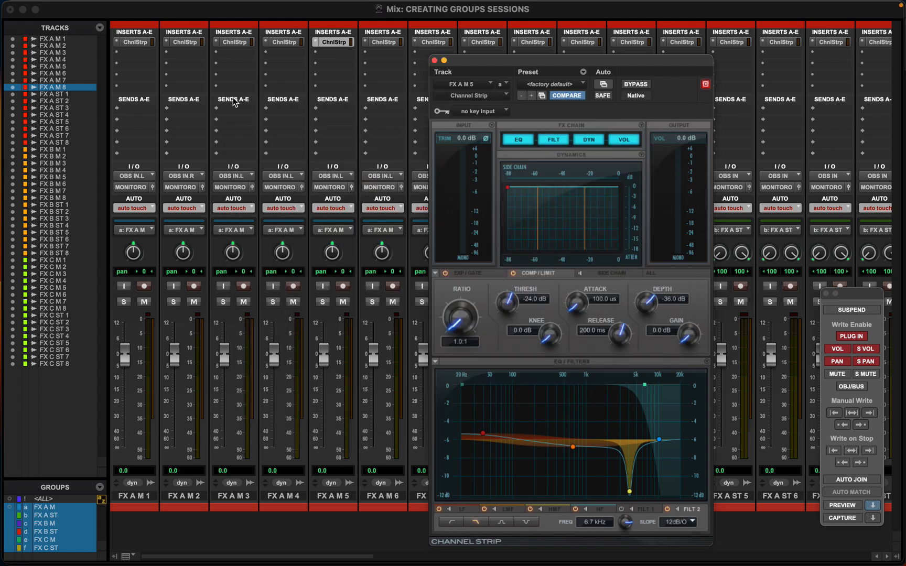
# Remove the Channel Strip insert from FX A M 1 and insert a fresh EQ Channel Strip (mono) in the same slot
pyautogui.click(138, 42)
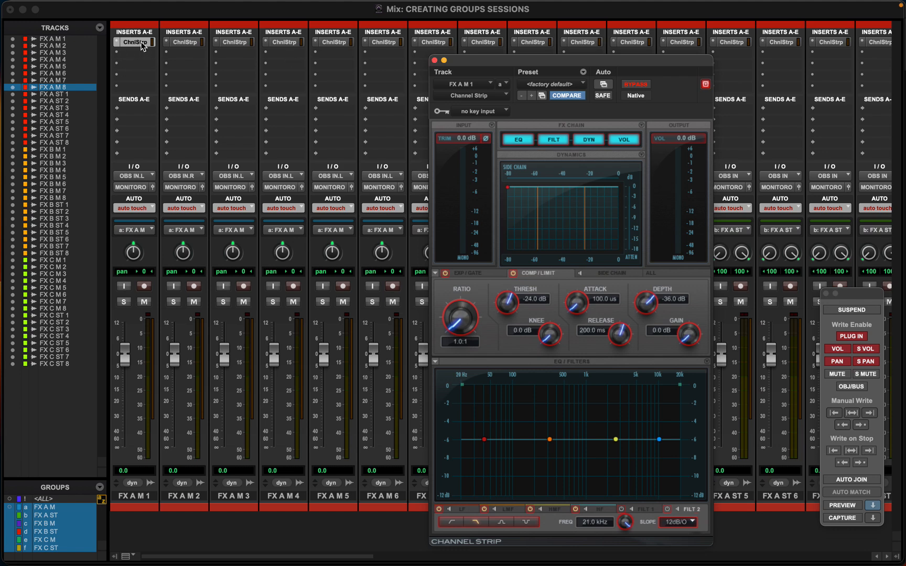
pyautogui.moveTo(120, 46); pyautogui.dragTo(159, 20)
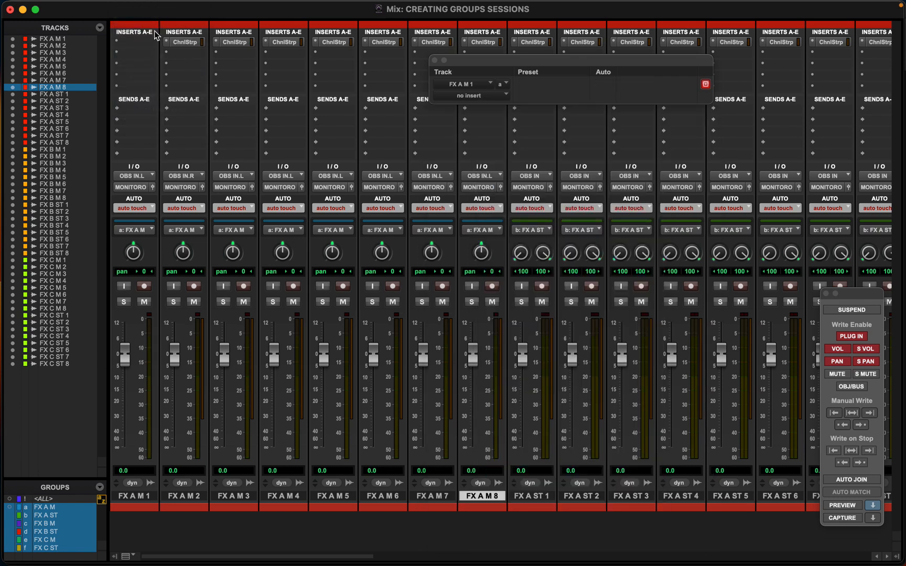
pyautogui.click(126, 44)
pyautogui.moveTo(173, 45)
pyautogui.moveTo(270, 46)
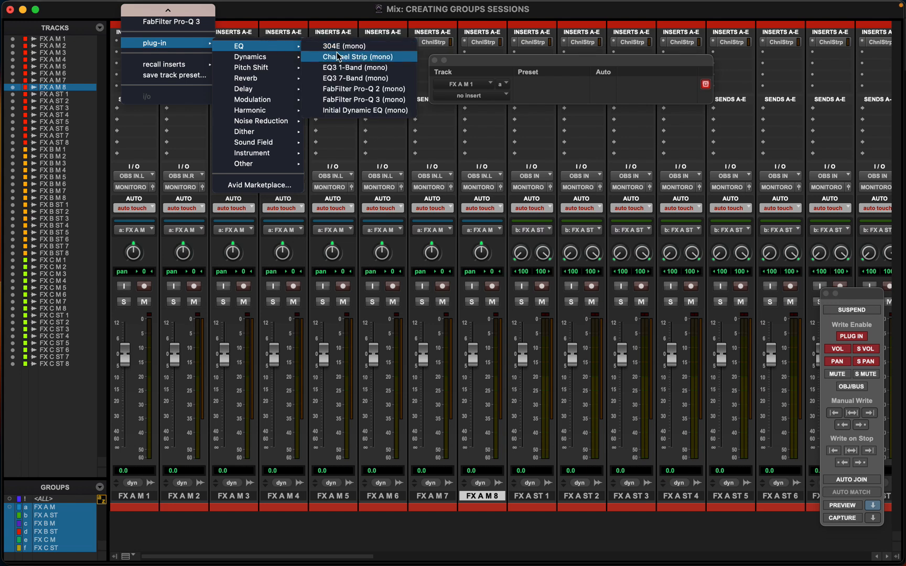
pyautogui.click(346, 58)
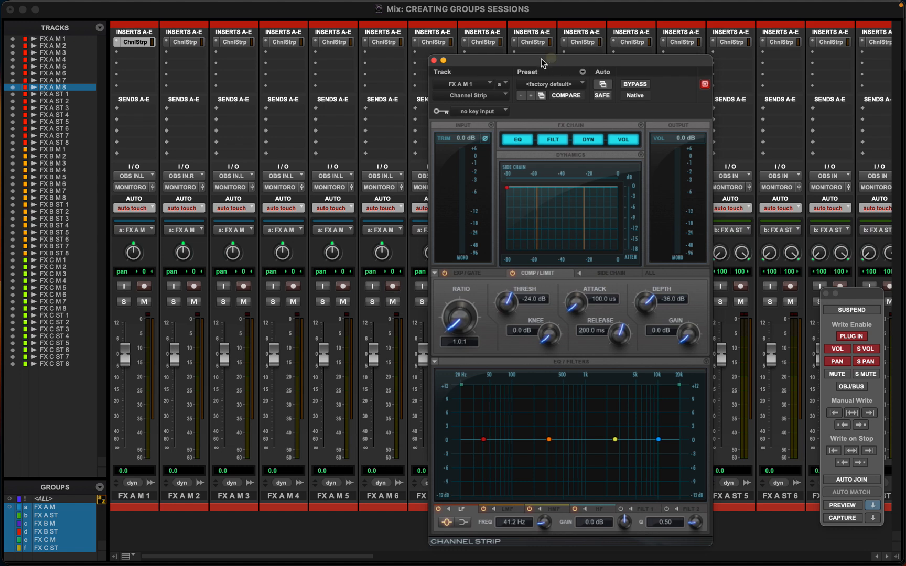
pyautogui.moveTo(554, 59); pyautogui.dragTo(370, 41)
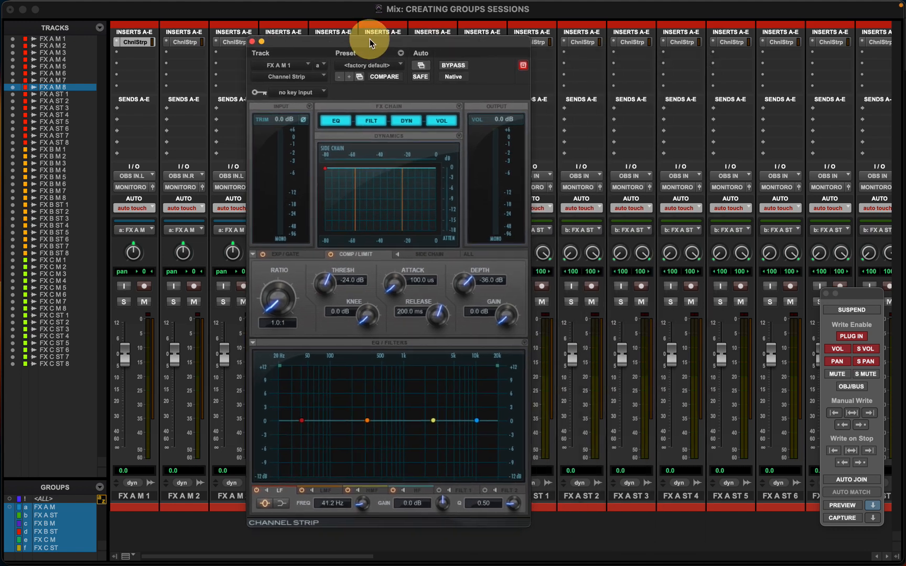
# Review the FX A M 1 Channel Strip's Plug-In Automation parameters and enable EQ Low Type for automation
pyautogui.click(419, 66)
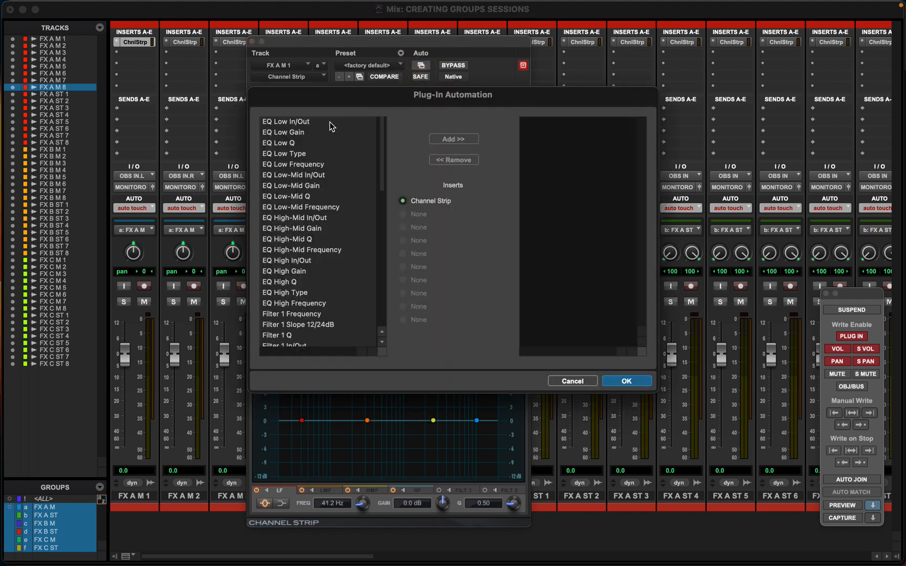
pyautogui.moveTo(476, 99); pyautogui.dragTo(462, 96)
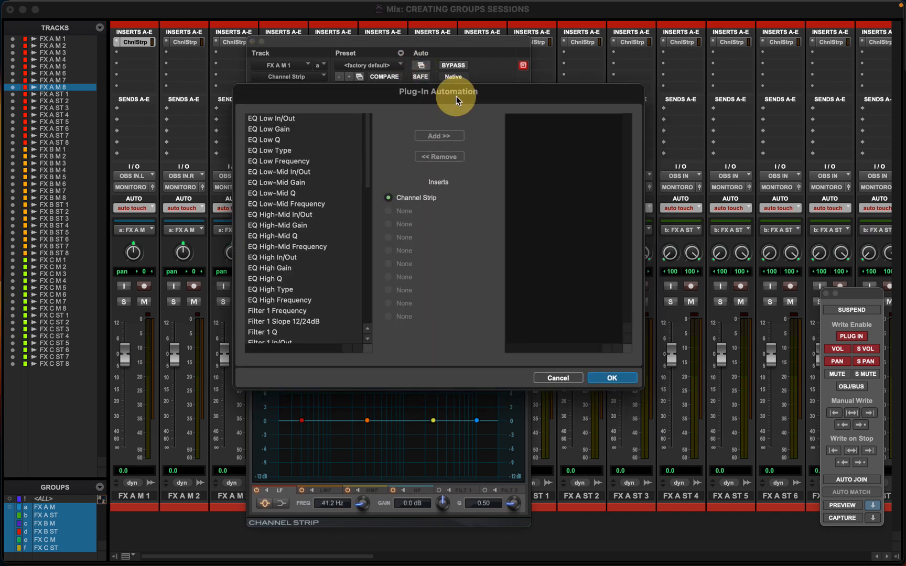
pyautogui.click(299, 120)
pyautogui.scroll(-10, 313, 321)
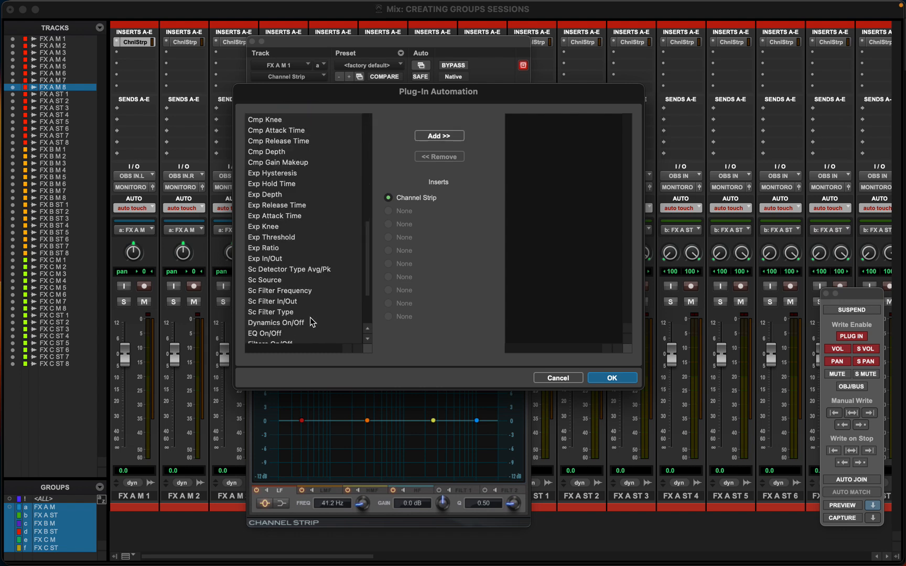
pyautogui.scroll(-3, 311, 325)
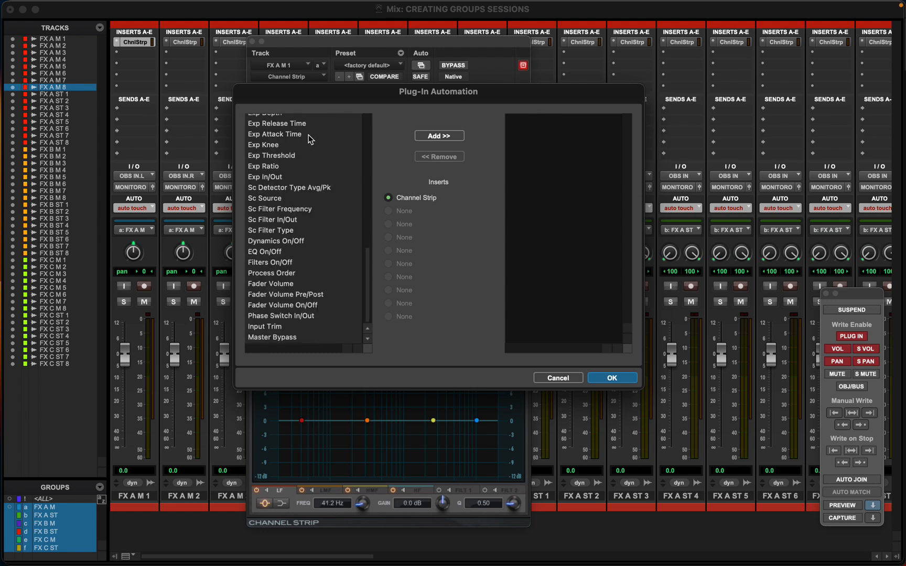
pyautogui.scroll(13, 300, 241)
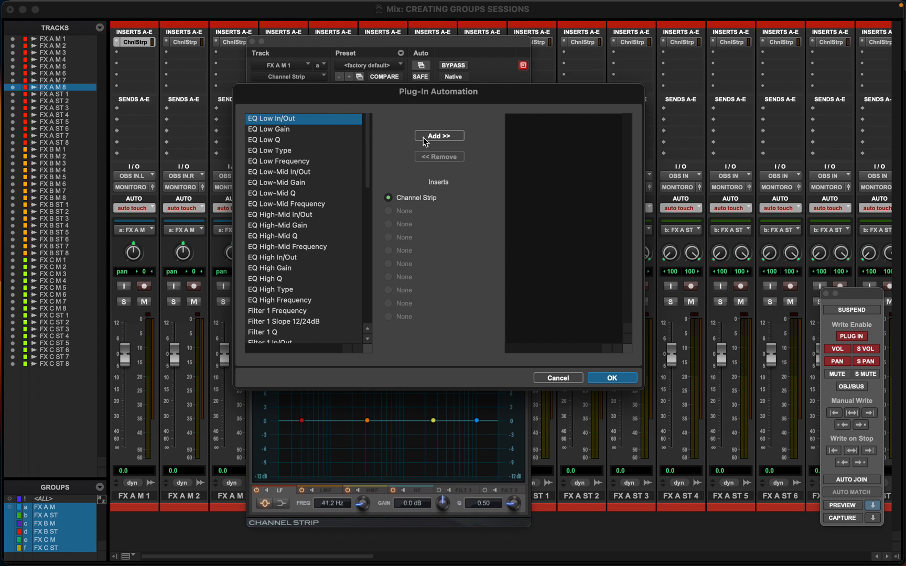
pyautogui.click(303, 151)
pyautogui.click(429, 147)
pyautogui.click(442, 137)
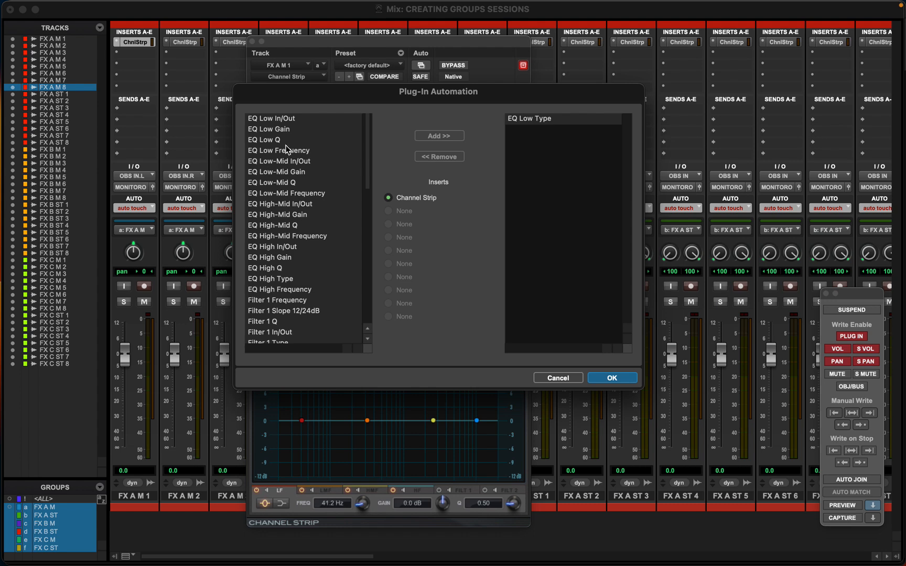
# Enable all remaining FX A M 1 Channel Strip parameters for automation, apply the settings, and close the plug-in window
pyautogui.click(285, 142)
pyautogui.press('super+a')
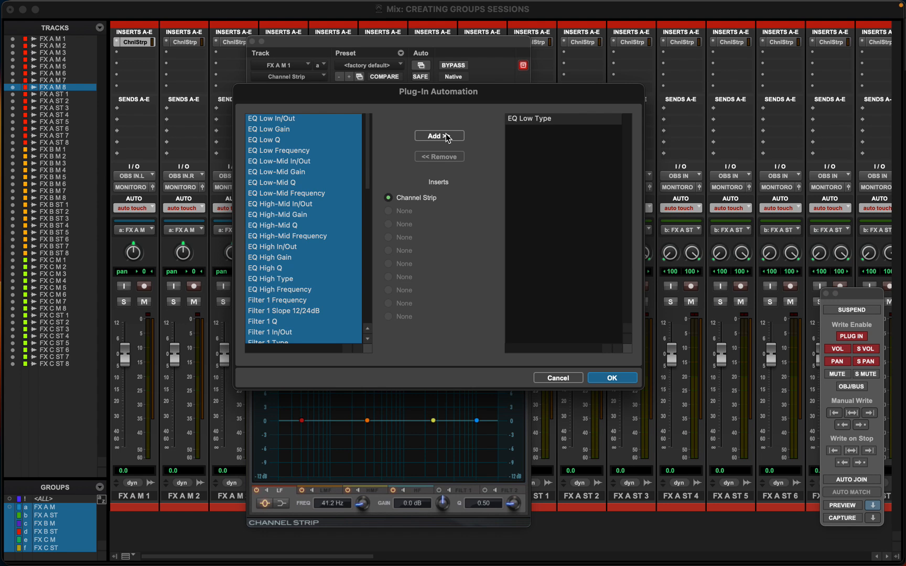
pyautogui.click(430, 136)
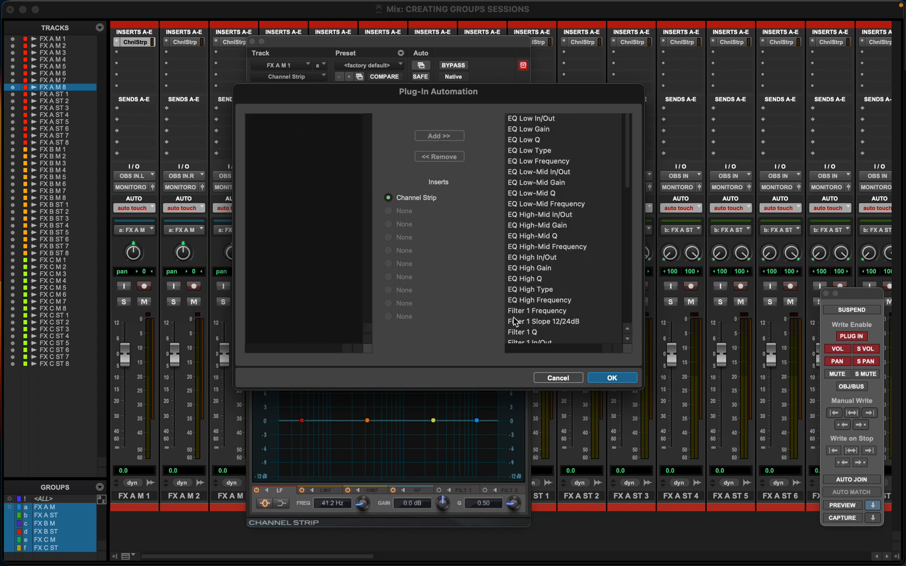
pyautogui.scroll(-10, 532, 260)
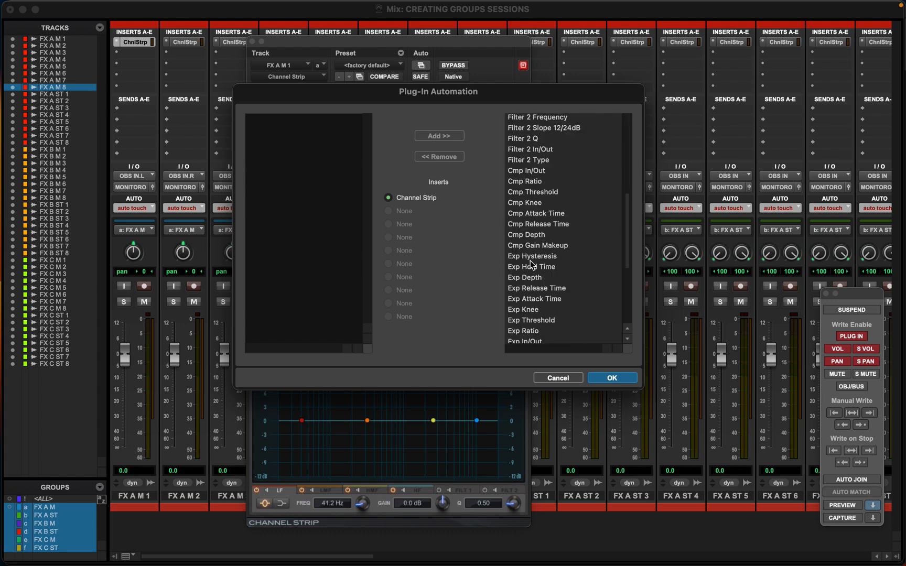
pyautogui.click(613, 379)
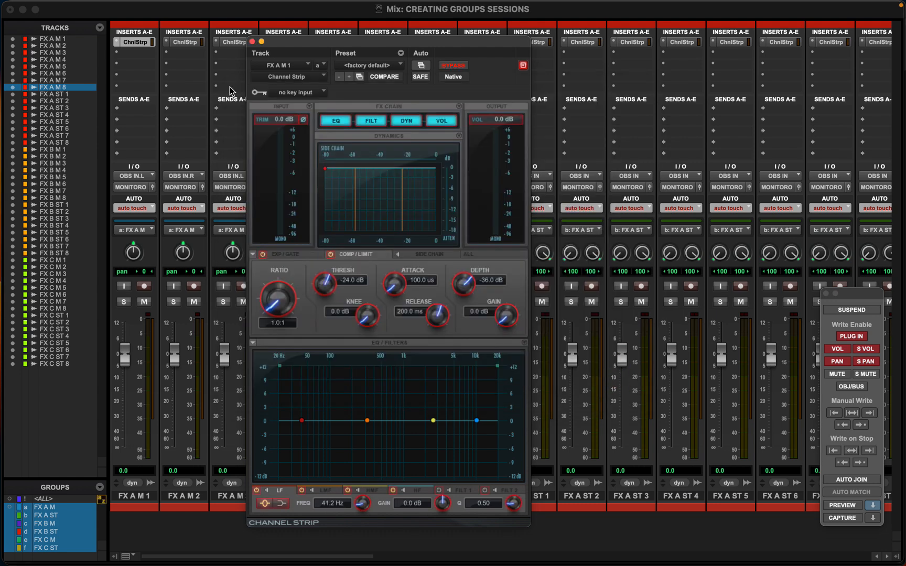
pyautogui.click(252, 41)
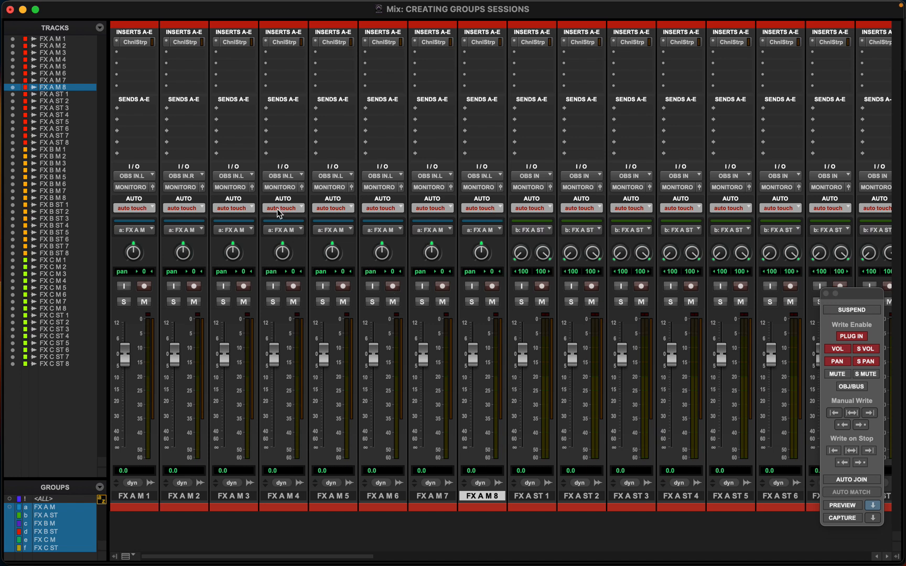
# Try selecting EQ Low In/Out through Filter 1 Q in the FX A M 6 Channel Strip's Plug-In Automation settings
pyautogui.click(384, 42)
pyautogui.click(421, 66)
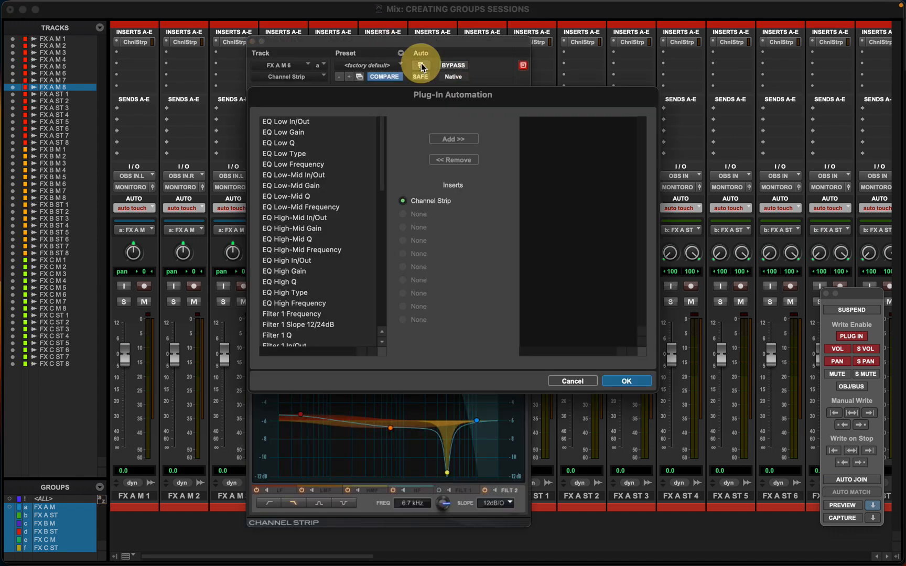
pyautogui.click(326, 131)
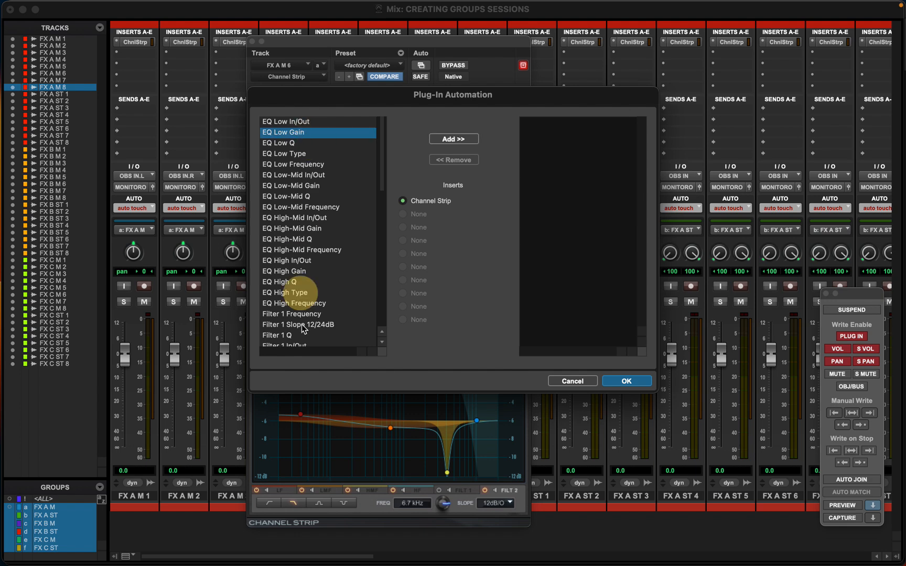
pyautogui.keyDown('shift'); pyautogui.click(305, 344); pyautogui.keyUp('shift')
pyautogui.keyDown('shift'); pyautogui.click(329, 122); pyautogui.keyUp('shift')
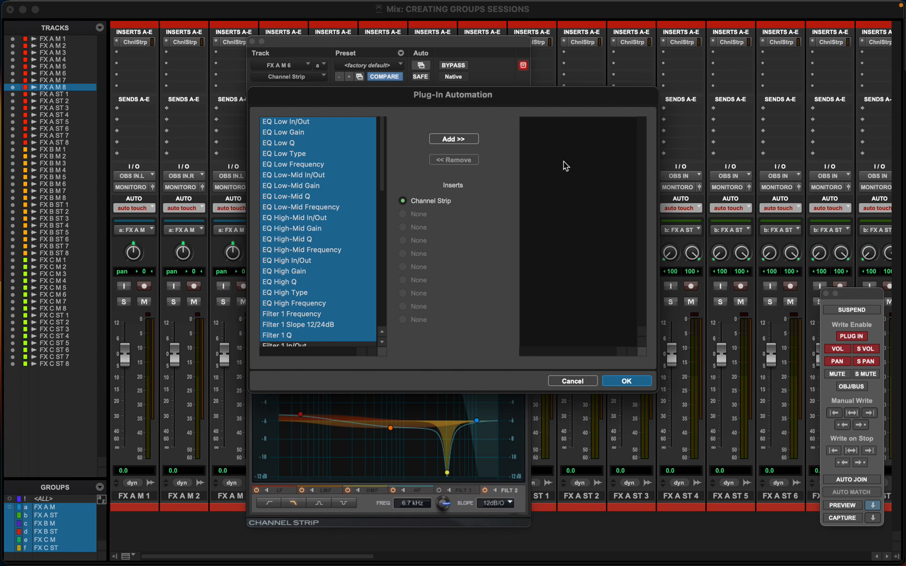
pyautogui.click(571, 382)
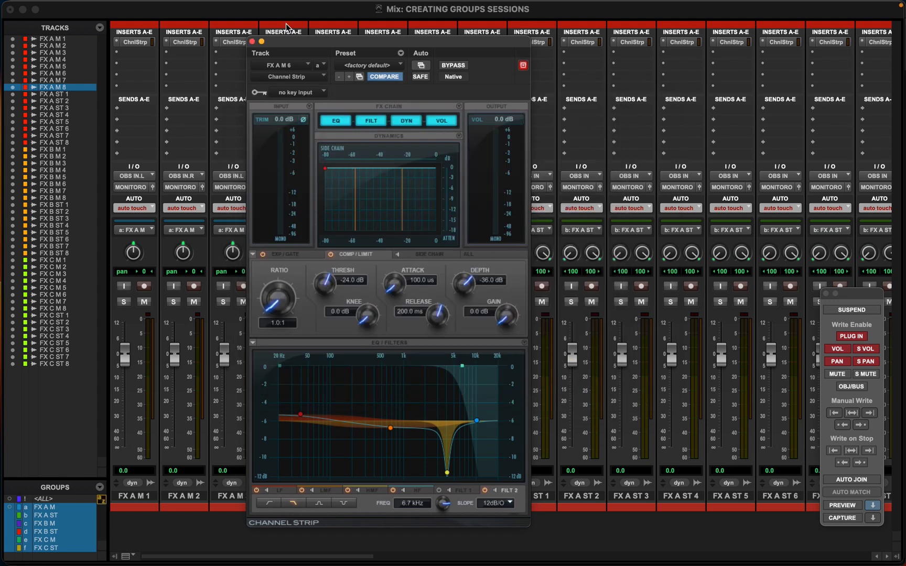
pyautogui.click(253, 42)
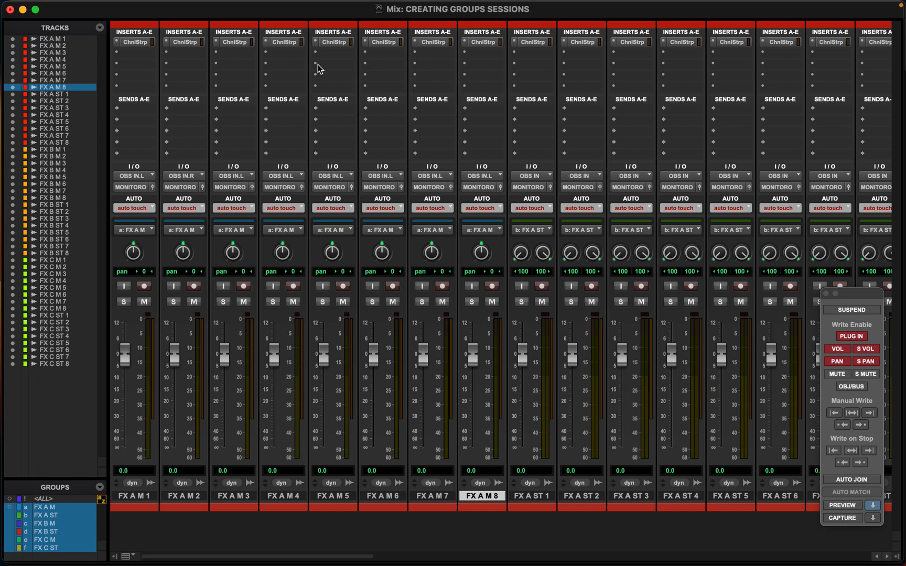
# Remove the Channel Strip insert from FX A M 5
pyautogui.click(316, 46)
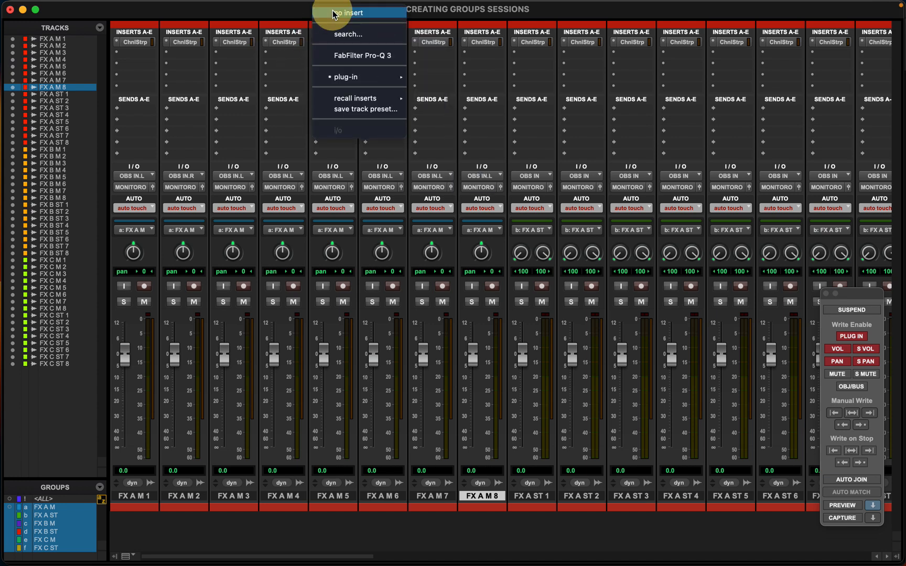
pyautogui.click(331, 11)
# Check which parameters are enabled in the FX A M 4 Channel Strip's Plug-In Automation settings, and close its window
pyautogui.click(286, 45)
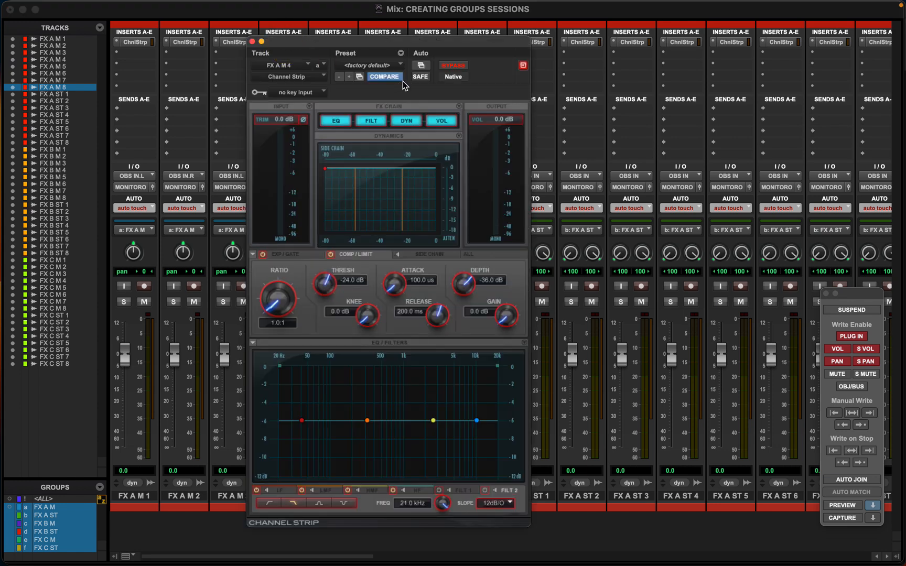
pyautogui.click(420, 66)
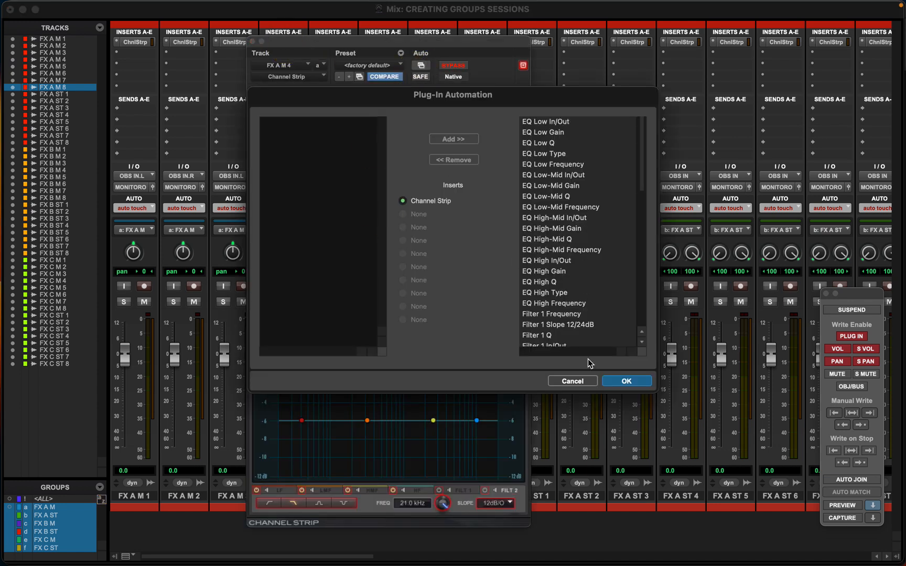
pyautogui.click(627, 381)
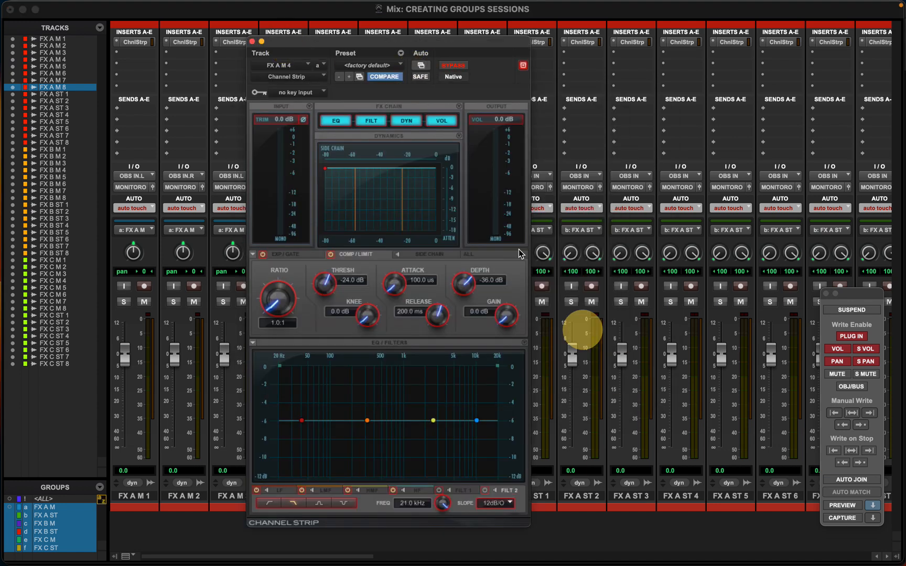
pyautogui.click(251, 42)
# Copy the Channel Strip insert from FX A M 4 to FX A M 6, check its automation state, and close its window
pyautogui.moveTo(282, 46); pyautogui.dragTo(398, 45)
pyautogui.click(362, 43)
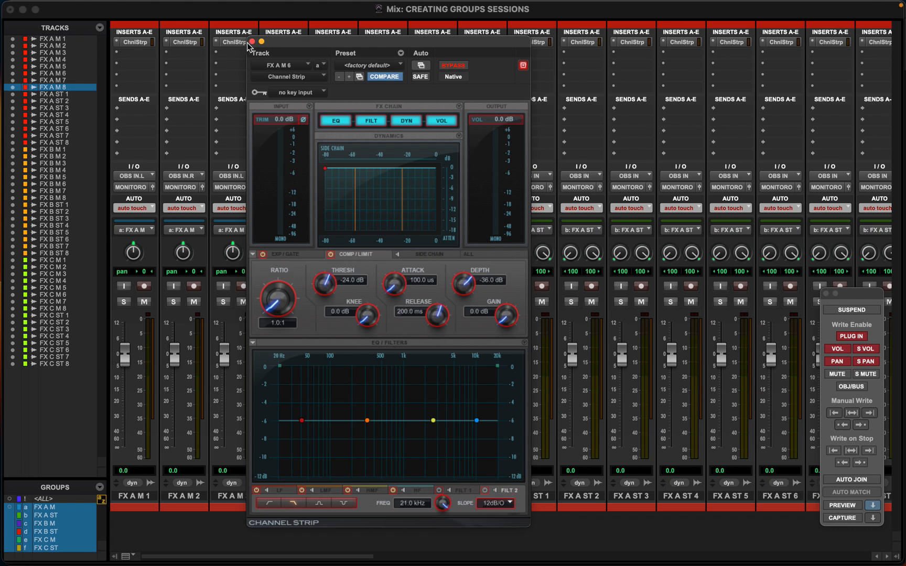
pyautogui.click(251, 41)
# Replace the Channel Strip insert on FX A M 6 with a copy of the one on FX A M 5
pyautogui.click(364, 53)
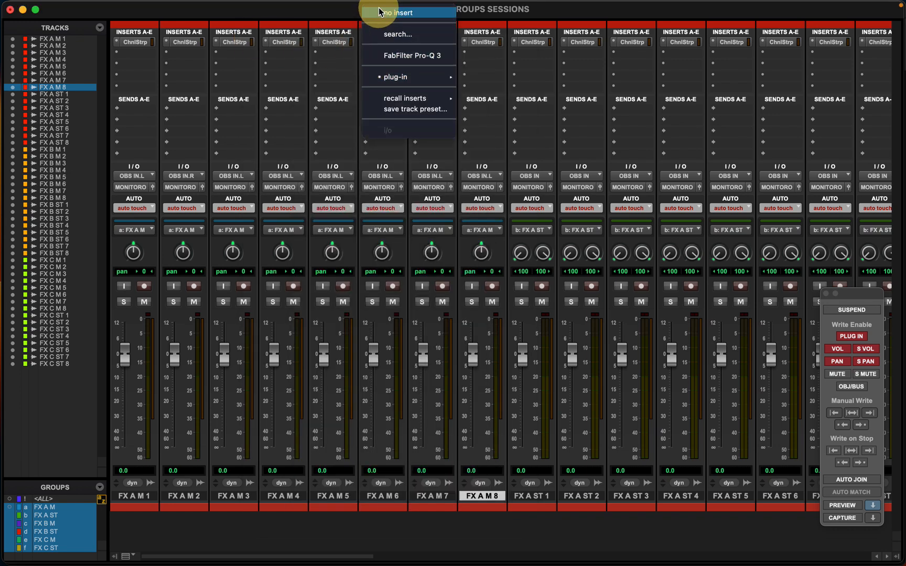
pyautogui.click(379, 11)
pyautogui.moveTo(332, 46); pyautogui.dragTo(380, 45)
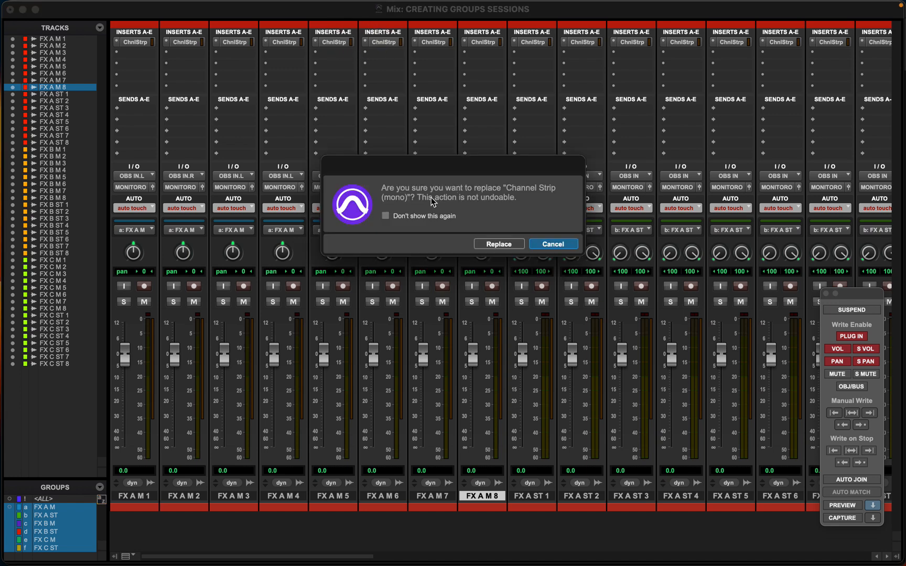
pyautogui.click(499, 244)
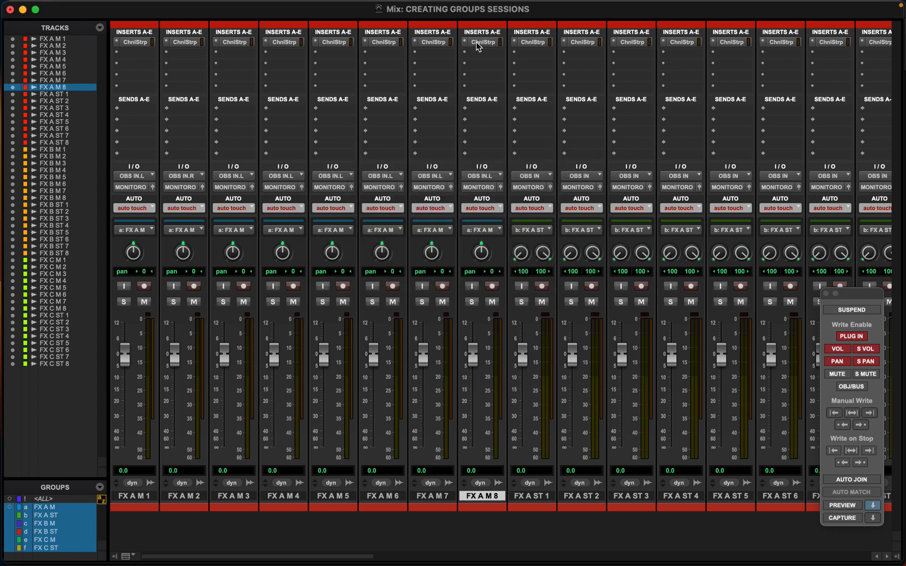
# Enable automation Preview and lower the Filter 2 frequency to 9.6 kHz in the FX A M 1 Channel Strip
pyautogui.click(854, 506)
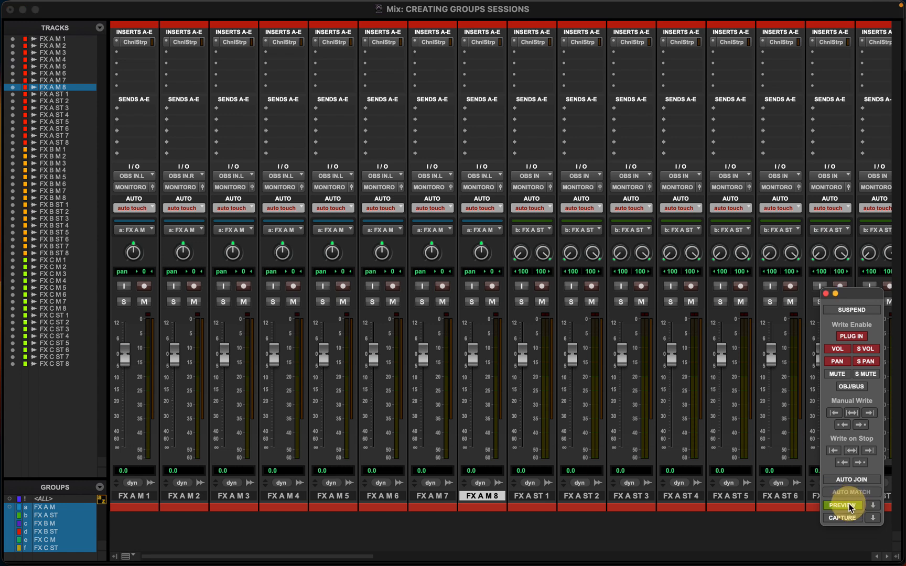
pyautogui.click(145, 43)
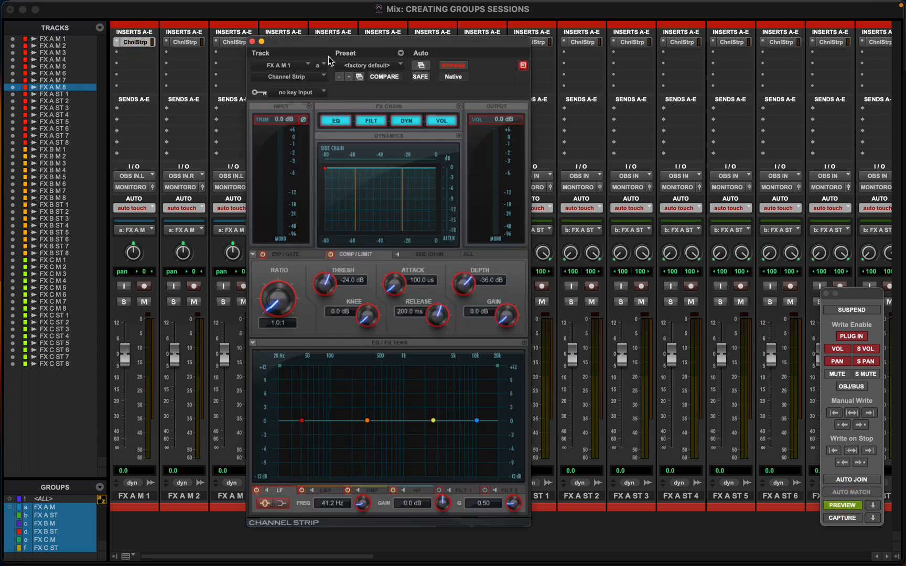
pyautogui.moveTo(462, 41); pyautogui.dragTo(676, 43)
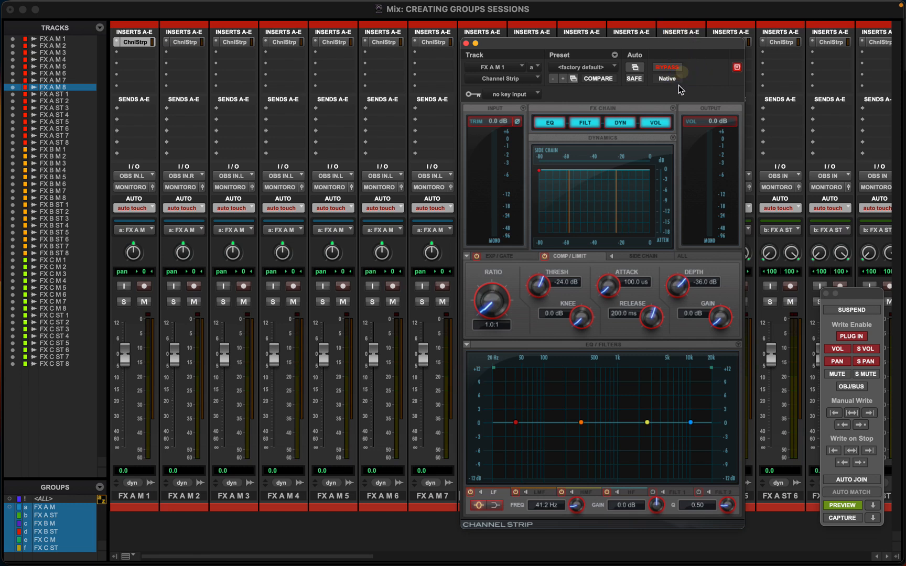
pyautogui.moveTo(649, 40); pyautogui.dragTo(699, 19)
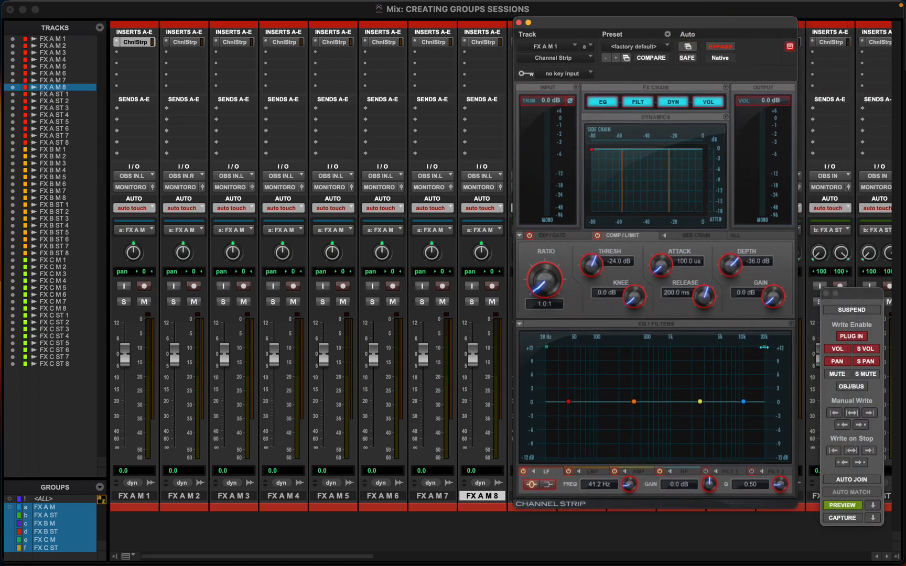
pyautogui.moveTo(764, 347); pyautogui.dragTo(724, 314)
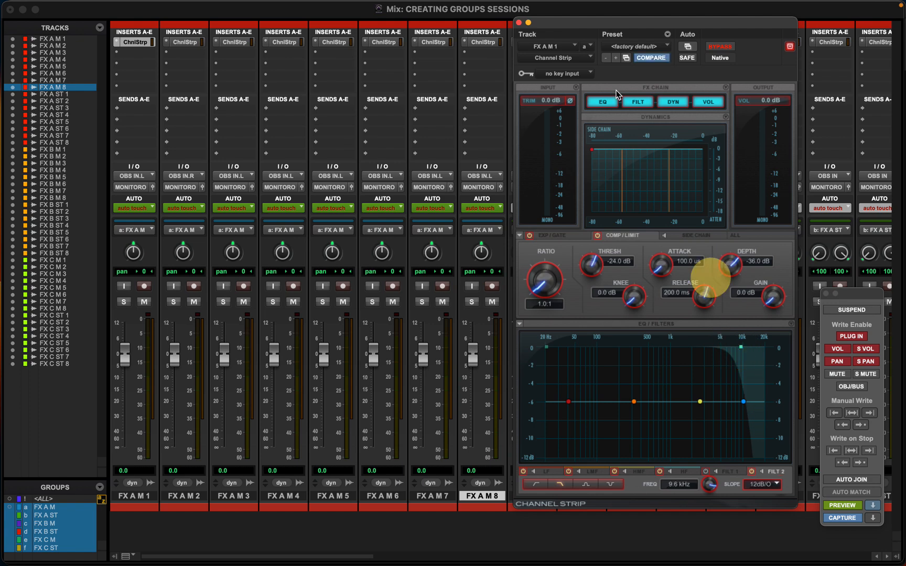
# Compare the Filter 2 settings in the Channel Strips of FX A M 6 down to FX A M 1, and close the plug-in window
pyautogui.moveTo(569, 29); pyautogui.dragTo(595, 30)
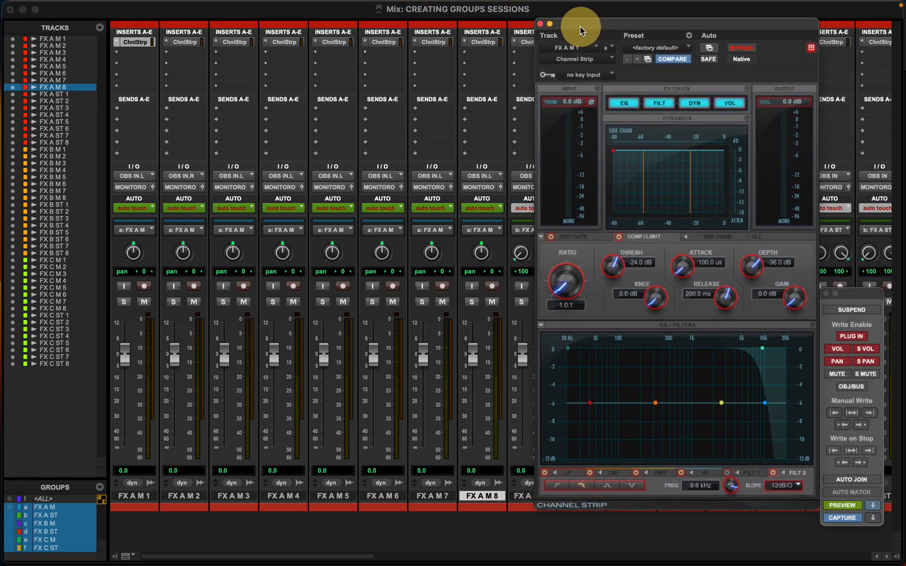
pyautogui.click(386, 44)
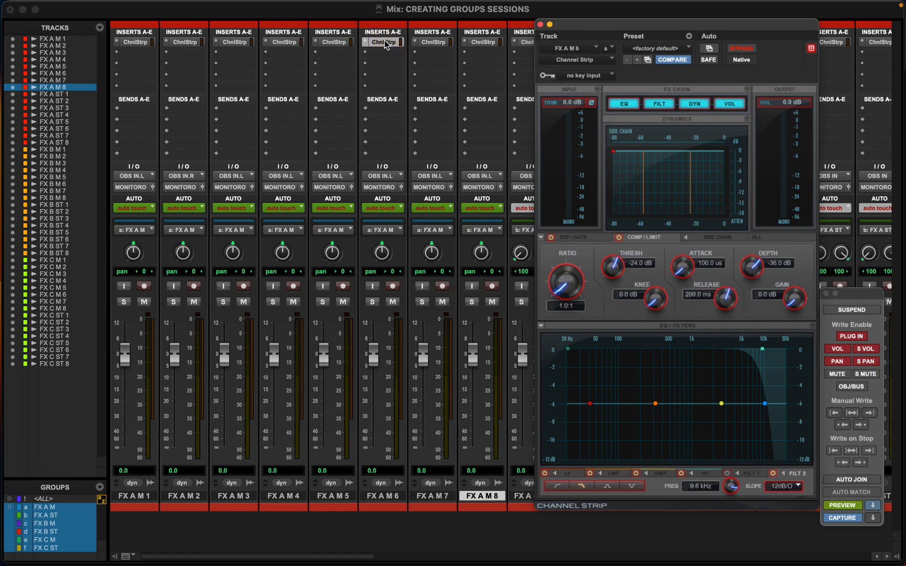
pyautogui.click(330, 43)
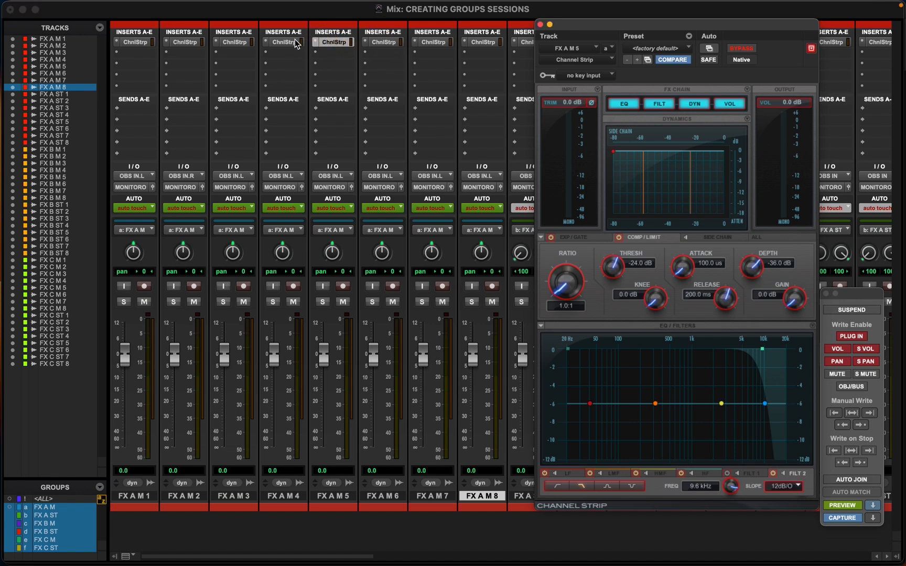
pyautogui.click(290, 43)
pyautogui.click(237, 43)
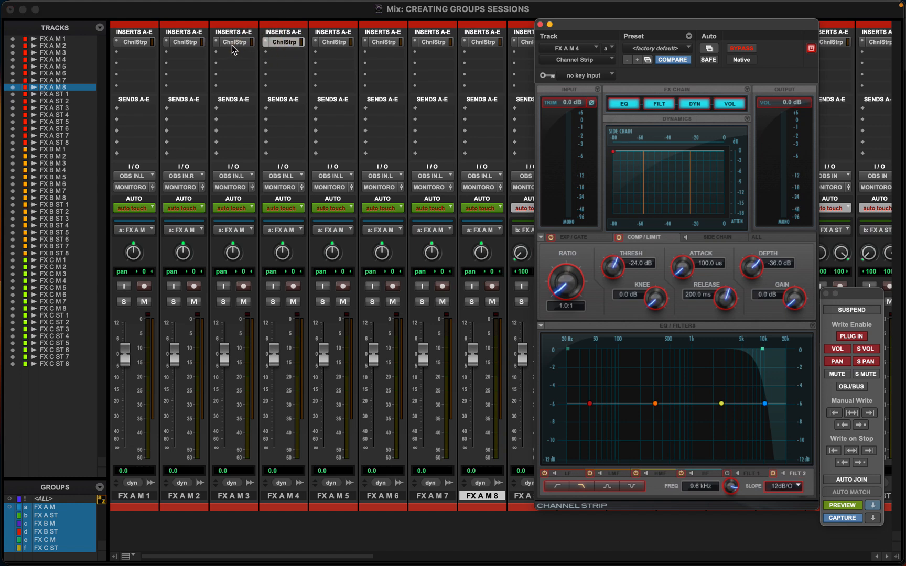
pyautogui.click(190, 43)
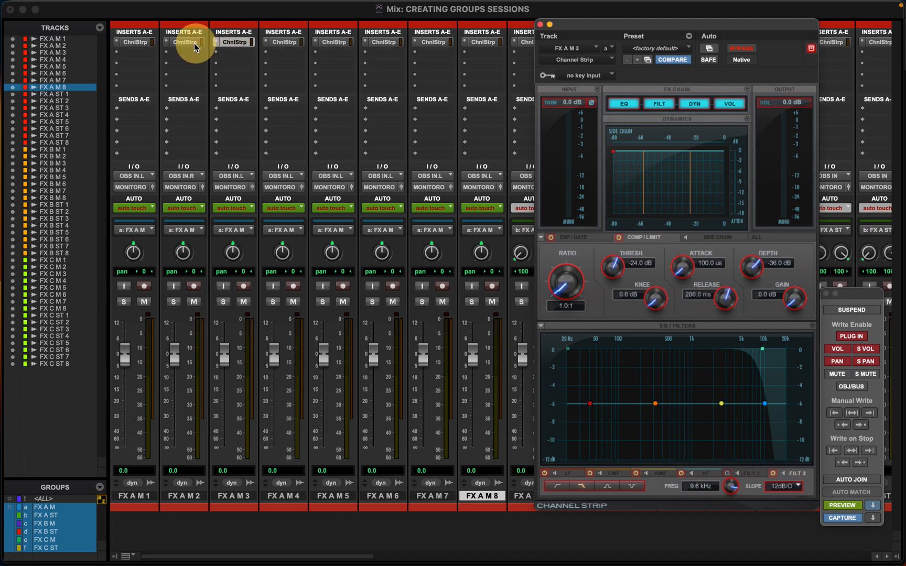
pyautogui.click(143, 44)
pyautogui.click(540, 25)
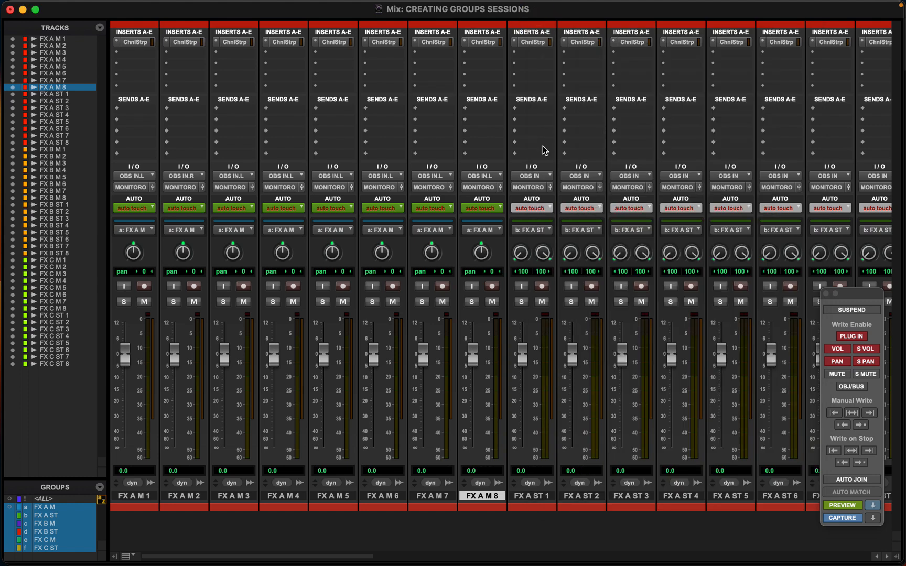
# Set the low-frequency EQ band to about 39.6 Hz with 2.3 dB gain in the FX A ST 1 Channel Strip
pyautogui.click(540, 44)
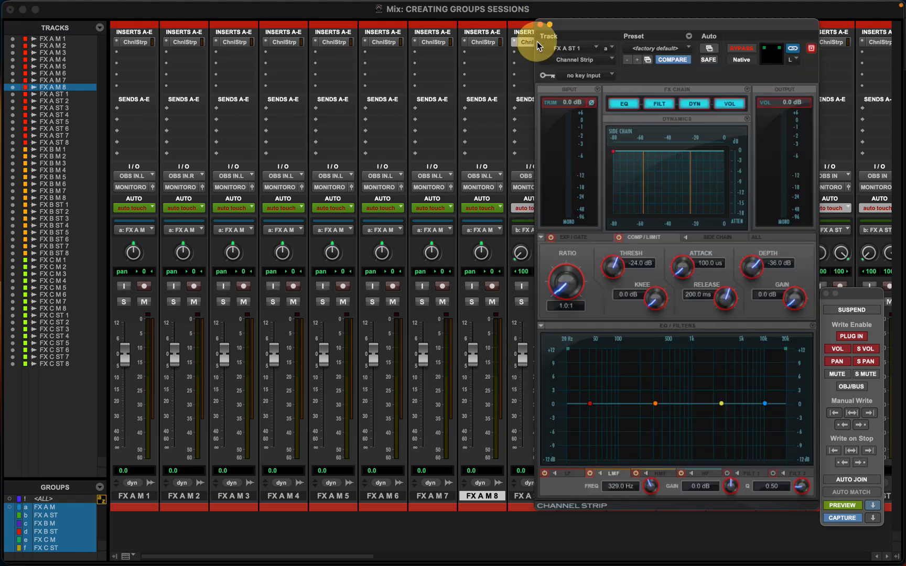
pyautogui.moveTo(627, 29); pyautogui.dragTo(197, 38)
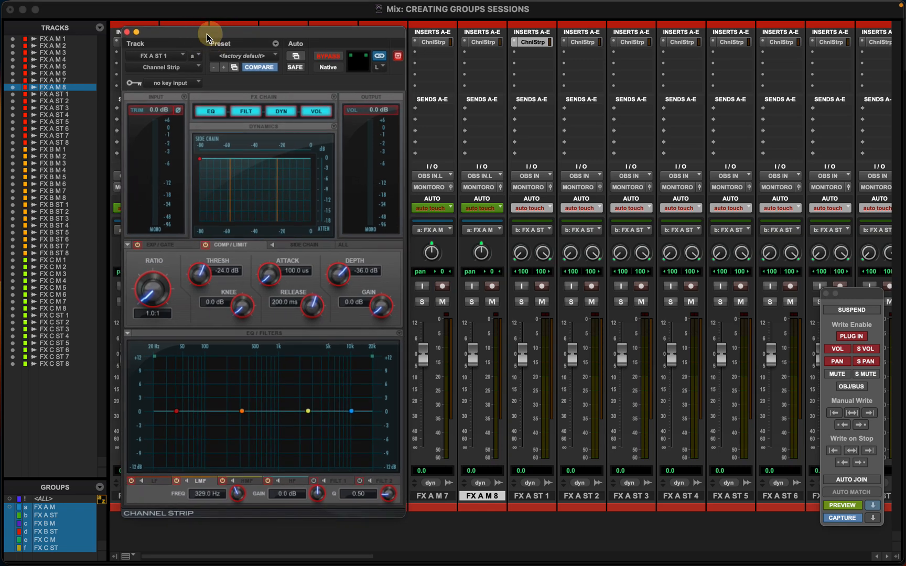
pyautogui.moveTo(178, 412); pyautogui.dragTo(175, 401)
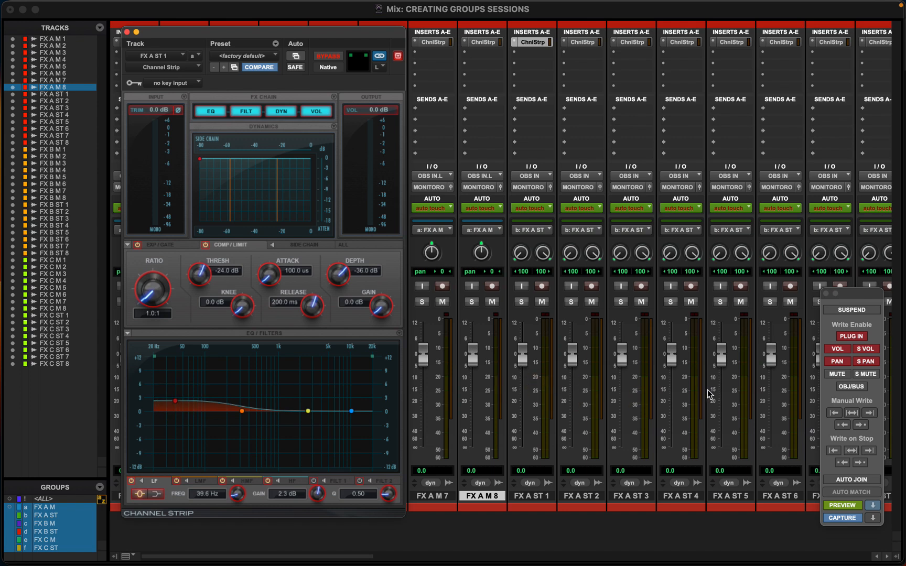
# Check the EQ curve in the FX A ST 5 Channel Strip and close its window
pyautogui.hscroll(5, 709, 394)
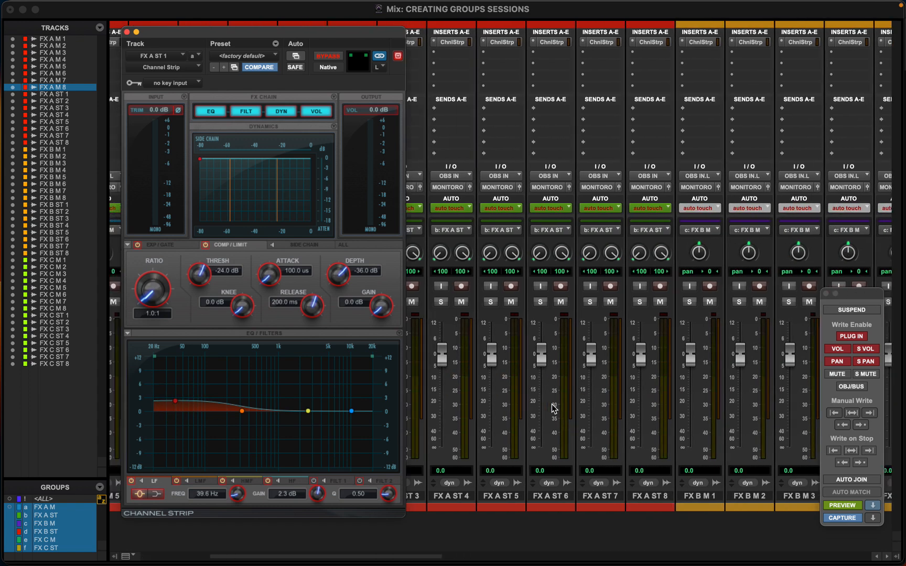
pyautogui.click(510, 44)
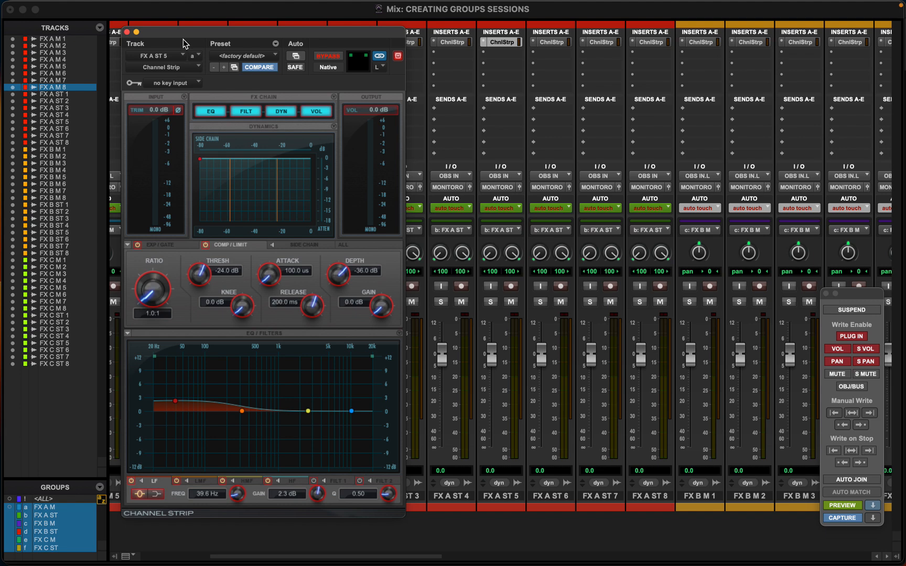
pyautogui.click(127, 33)
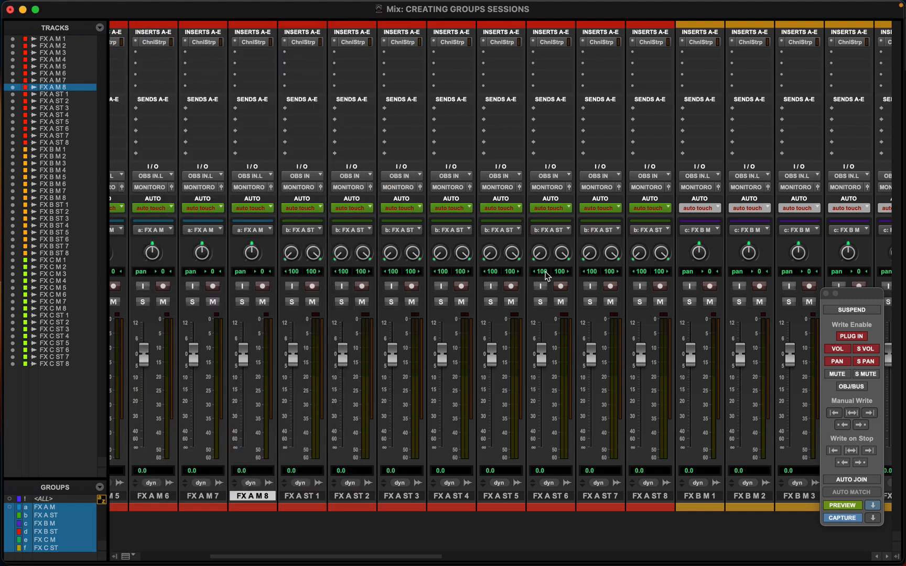
pyautogui.hscroll(-5, 548, 276)
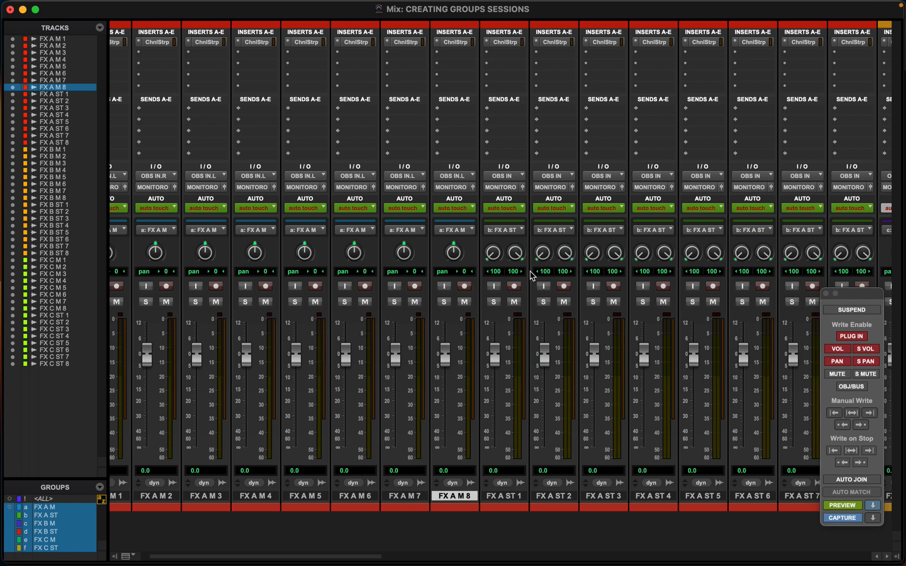
# In the Edit window, create a clip group across FX A M 1–8 from about 00:56:06:06 and another across FX A ST1–8 from about 01:00:44:12
pyautogui.press('super+equal')
pyautogui.click(549, 111)
pyautogui.moveTo(564, 113); pyautogui.dragTo(614, 122)
pyautogui.press('alt+super+g')
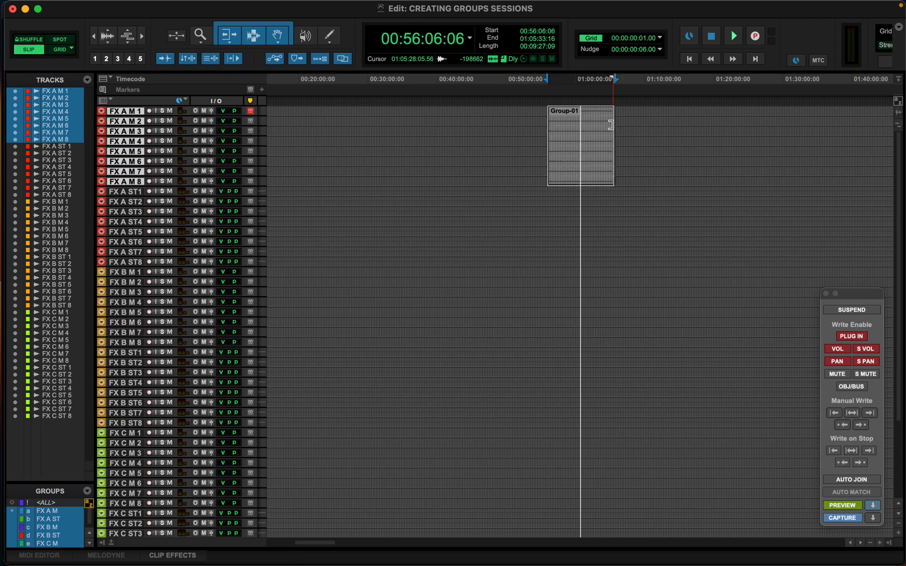
pyautogui.moveTo(581, 195); pyautogui.dragTo(634, 210)
pyautogui.press('alt+super+g')
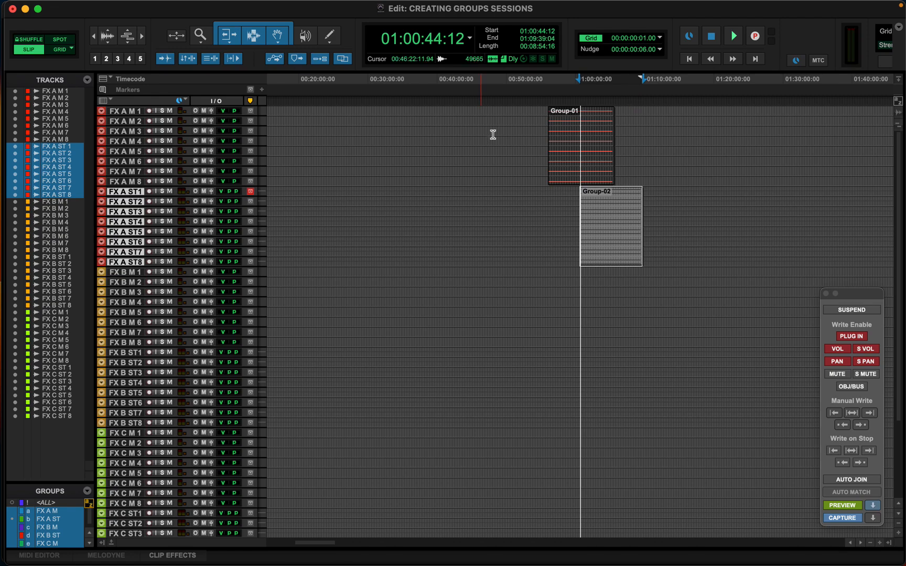
# Place the edit cursor at about 01:02:28:04 inside the FX A M tracks' clip group
pyautogui.click(580, 135)
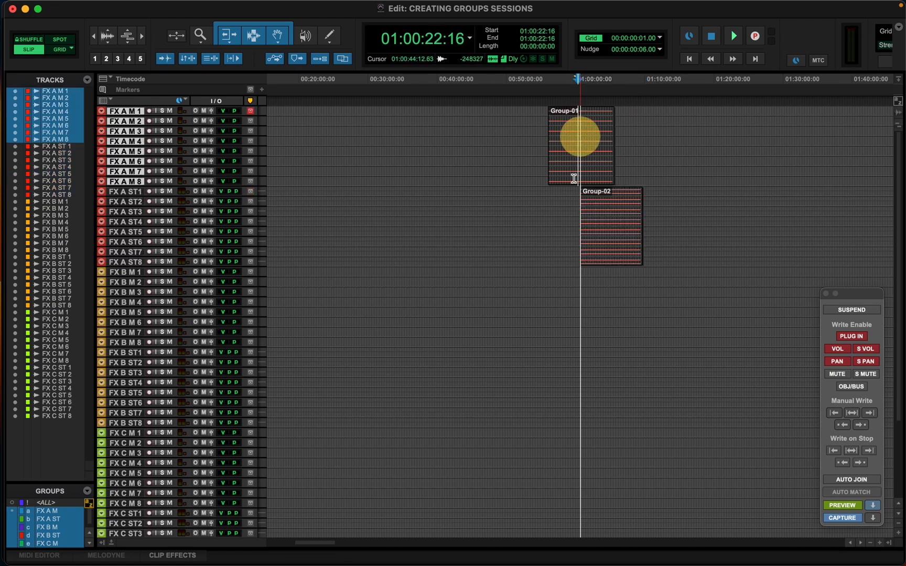
pyautogui.click(590, 117)
pyautogui.click(587, 112)
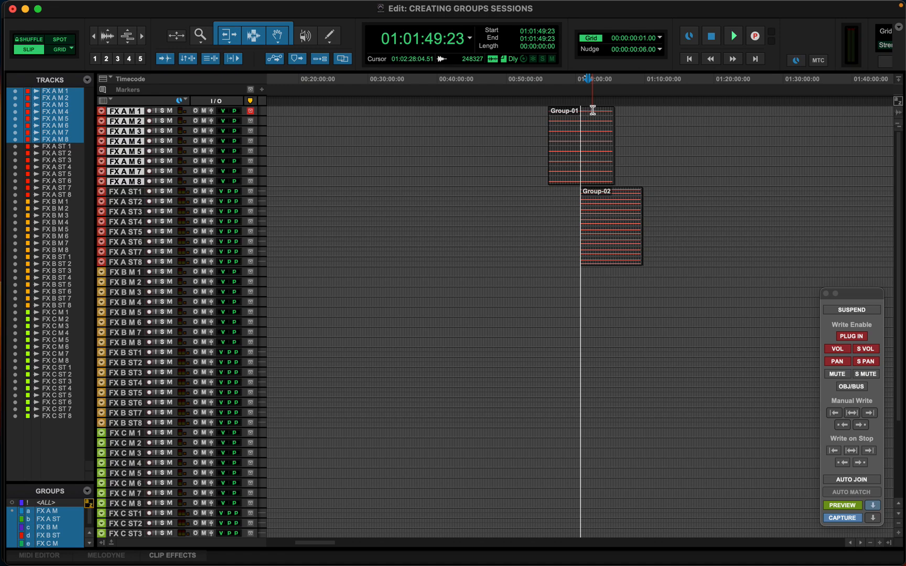
pyautogui.click(593, 111)
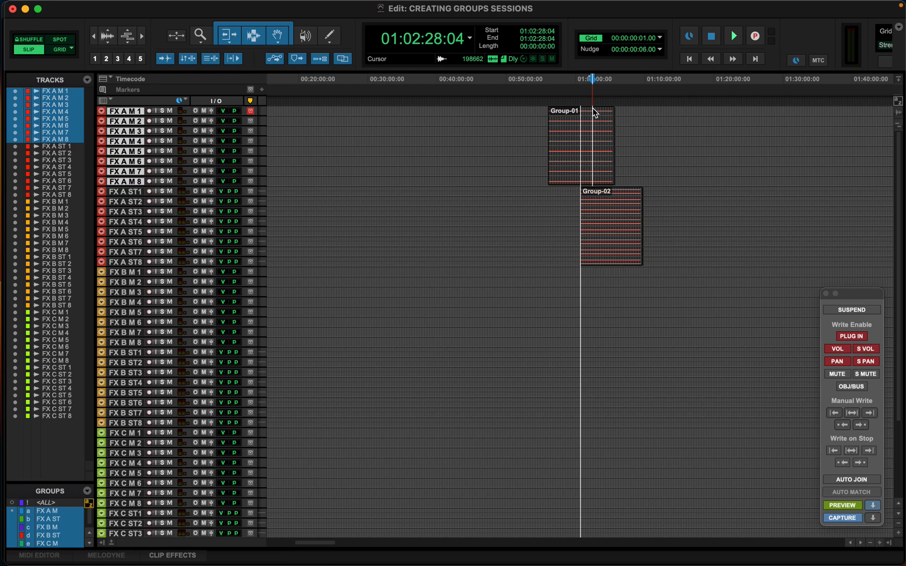
# In the Mix window, suspend and reactivate all groups, and look up the Suspend All Groups command without applying it
pyautogui.press('super+equal')
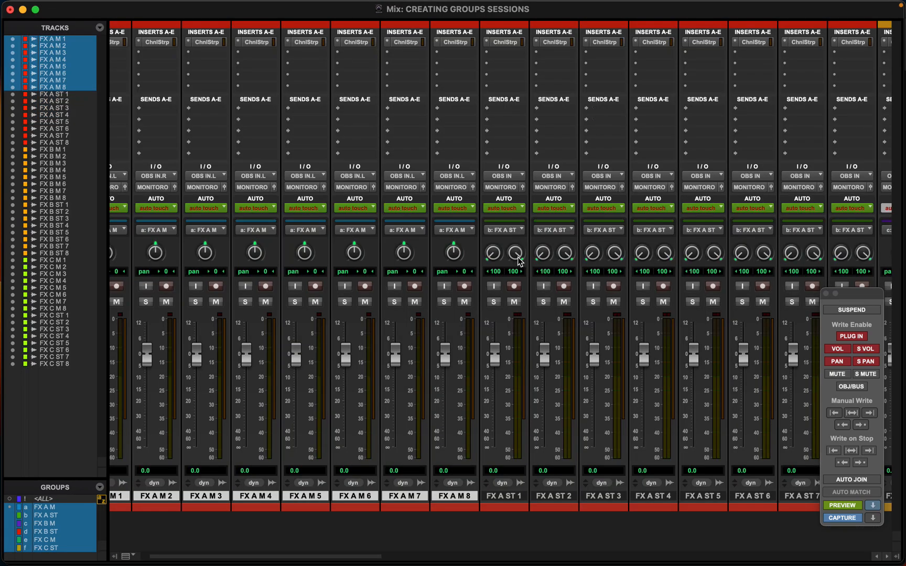
pyautogui.hscroll(-2, 454, 301)
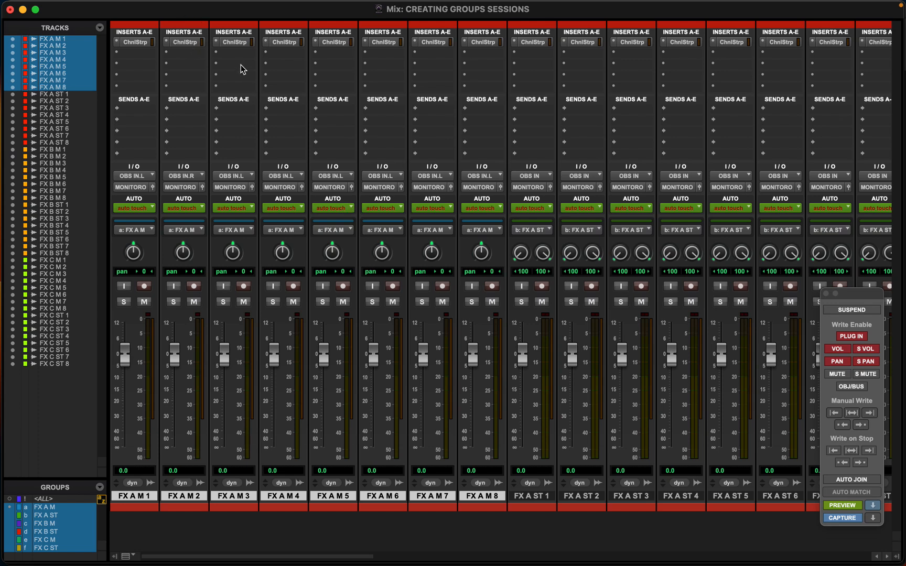
pyautogui.hscroll(5, 507, 236)
pyautogui.hscroll(-5, 508, 236)
pyautogui.click(83, 499)
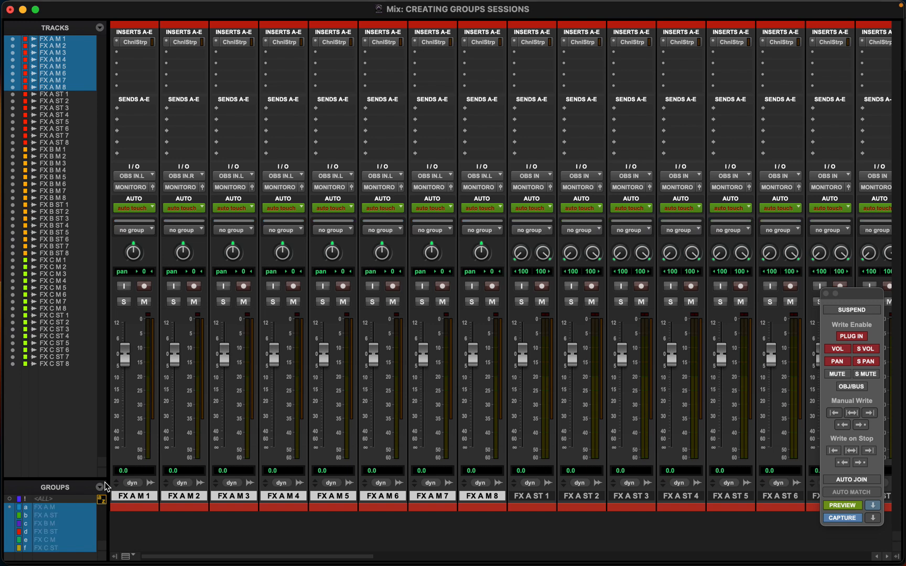
pyautogui.click(78, 499)
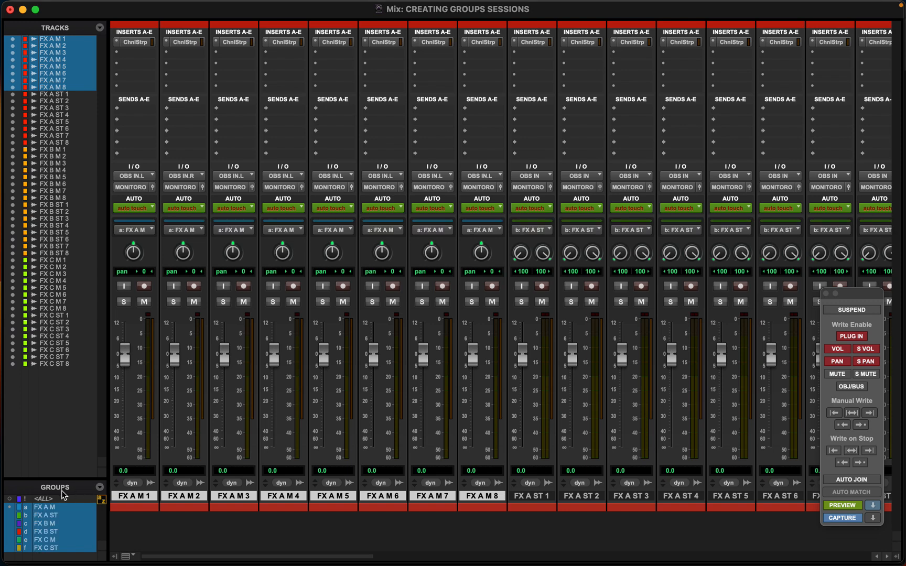
pyautogui.click(99, 487)
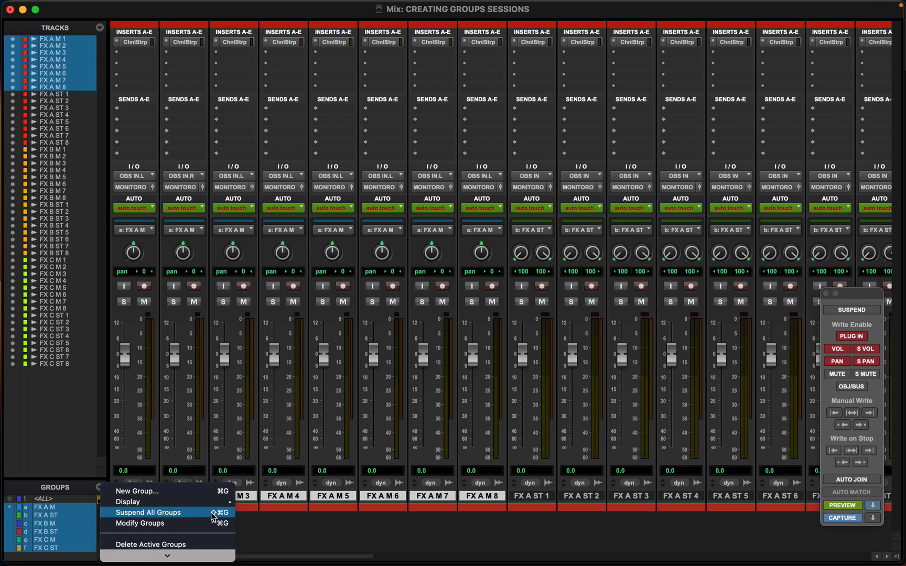
pyautogui.click(264, 525)
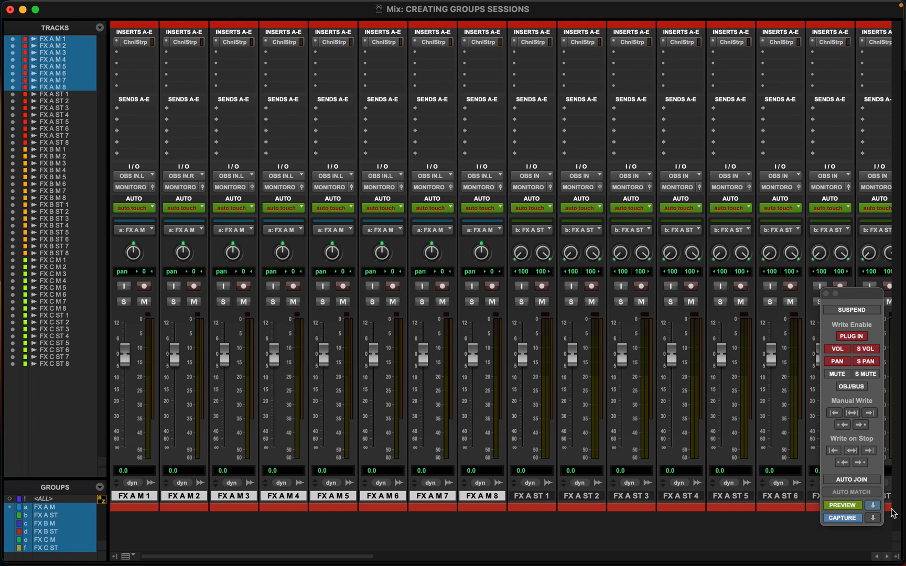
# Turn off automation Preview and bring the FX B and FX C tracks into view in the Edit window
pyautogui.click(857, 505)
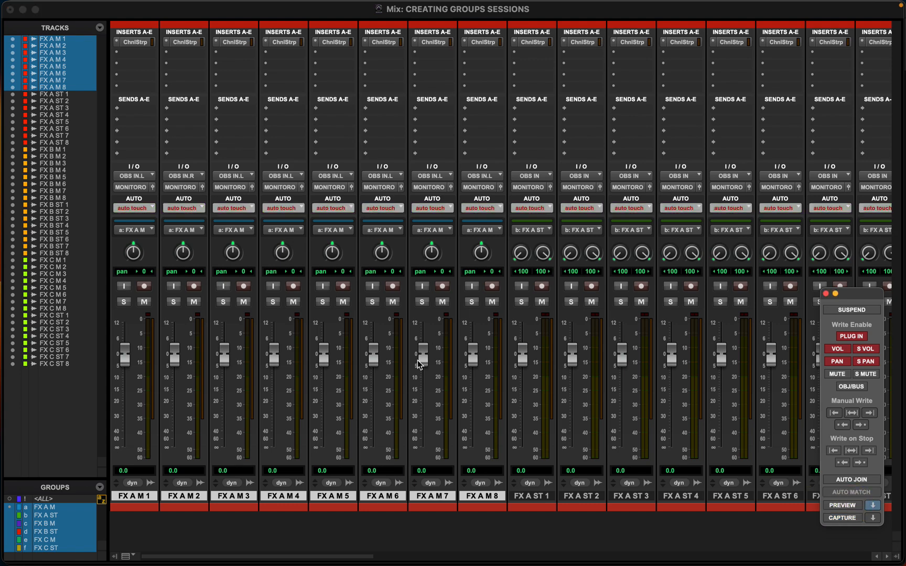
pyautogui.press('super+equal')
pyautogui.click(524, 300)
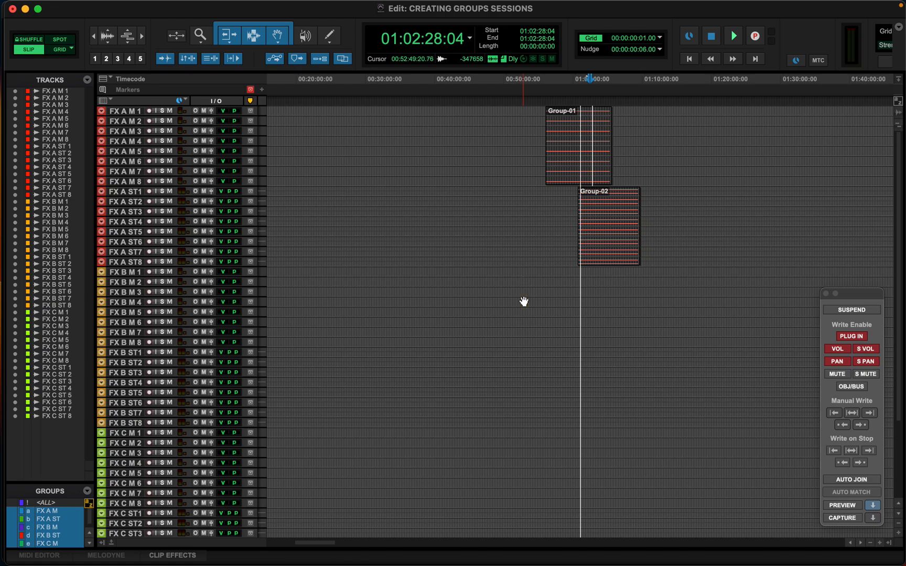
pyautogui.scroll(-3, 524, 302)
pyautogui.scroll(-4, 524, 301)
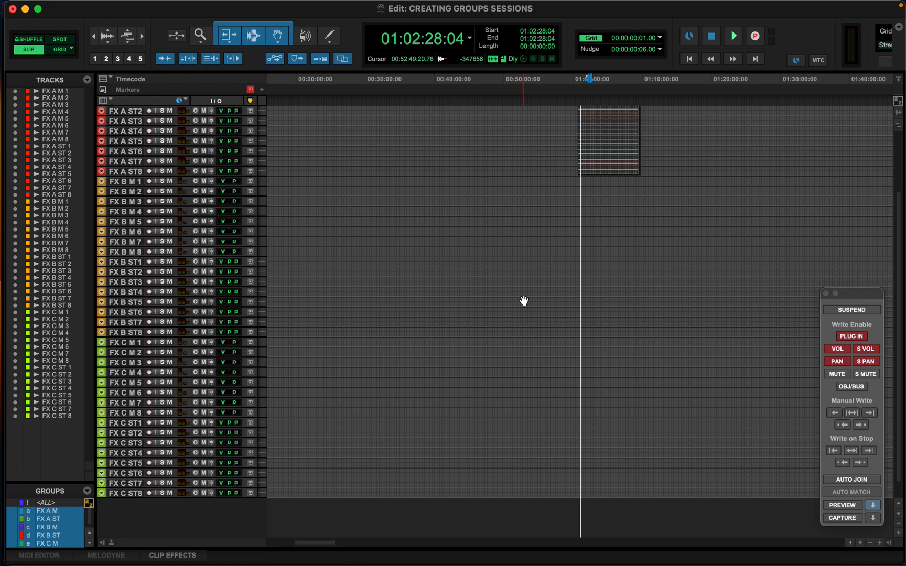
# In the Mix window, open the Channel Strip plug-in on FX B M 1 and keep its window open beside the tracks
pyautogui.press('super+equal')
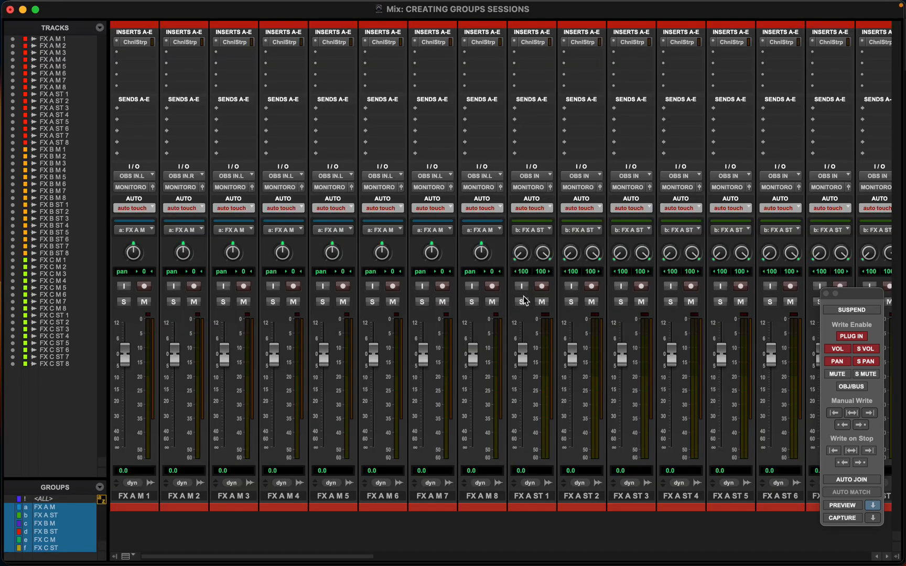
pyautogui.hscroll(8, 521, 357)
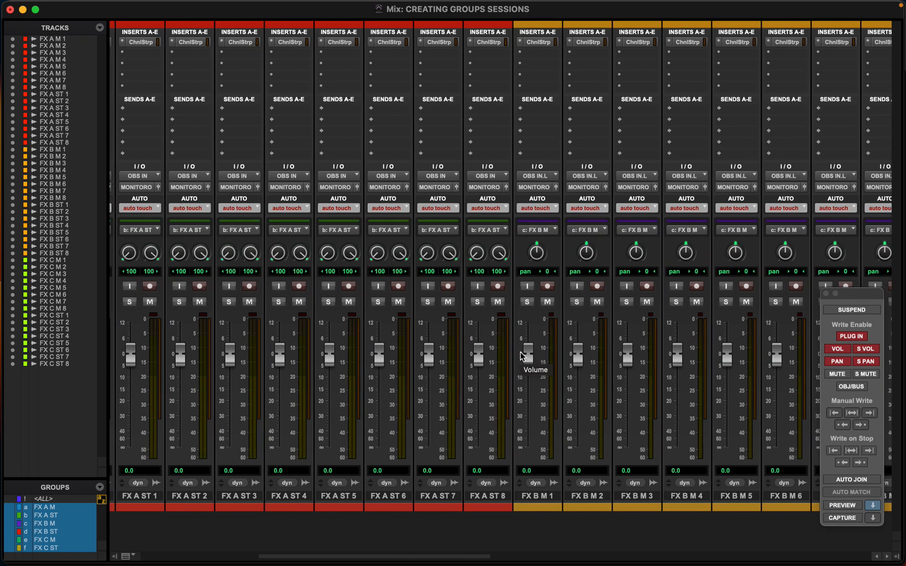
pyautogui.hscroll(2, 519, 430)
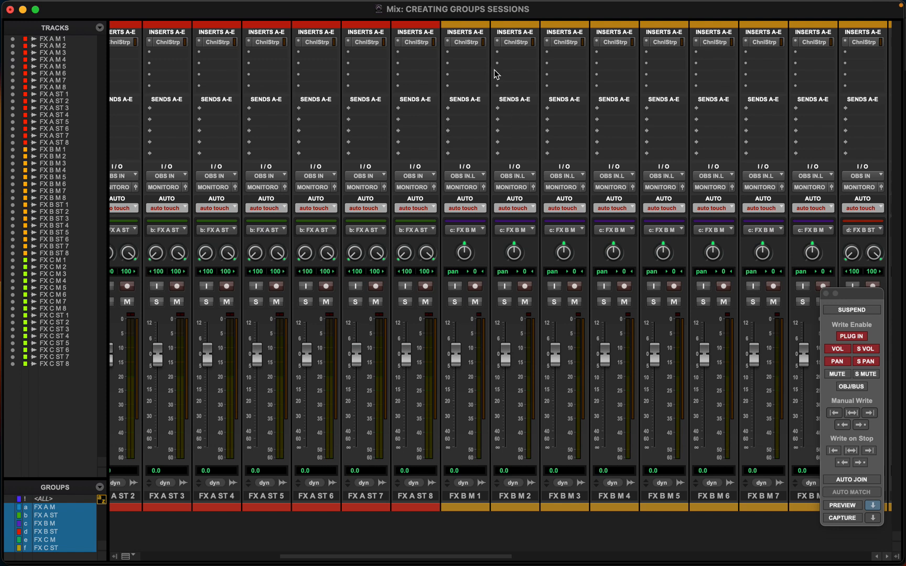
pyautogui.click(475, 42)
pyautogui.moveTo(339, 33); pyautogui.dragTo(295, 34)
pyautogui.click(354, 58)
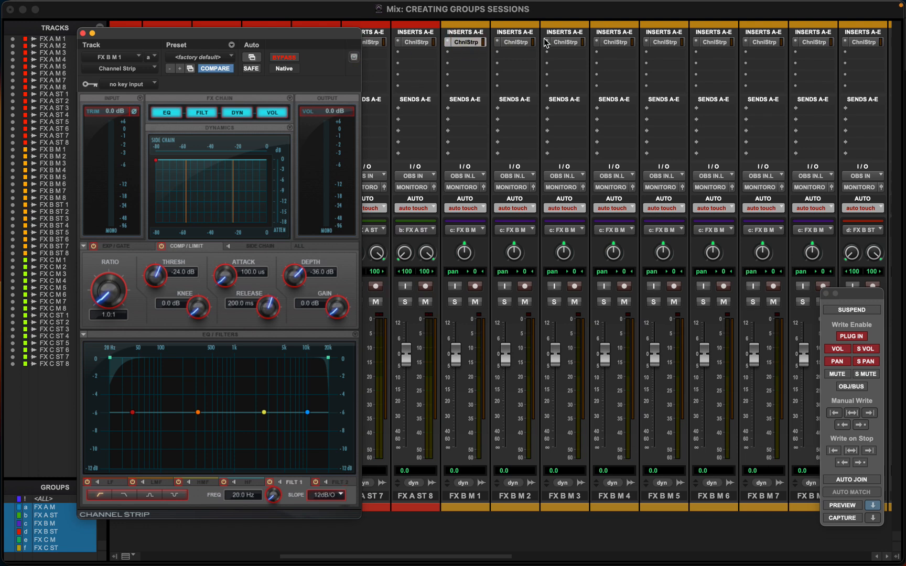
# Turn on automation Preview, lower FX B M 1's high-cut filter to 9.6 kHz, and move the automation window clear of the tracks
pyautogui.click(862, 507)
pyautogui.moveTo(329, 358); pyautogui.dragTo(304, 359)
pyautogui.click(551, 202)
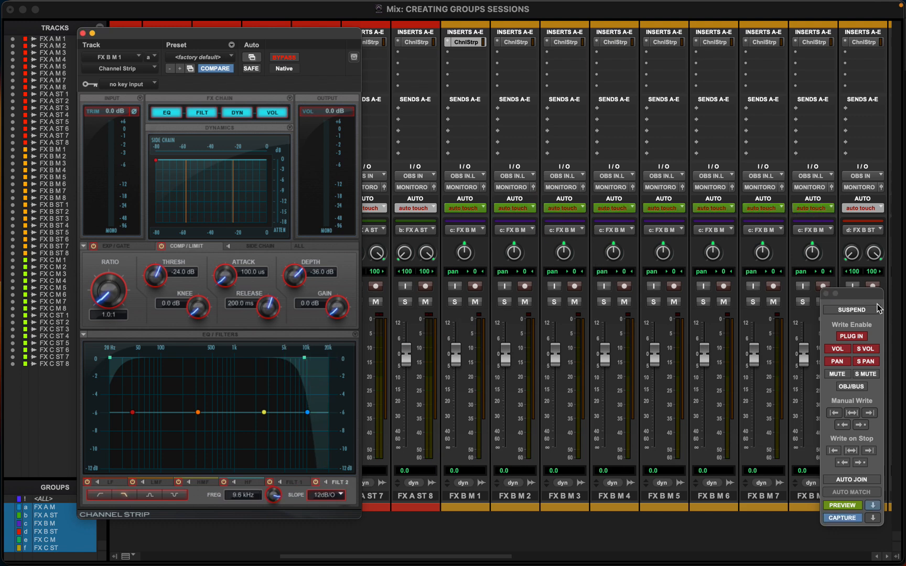
pyautogui.moveTo(872, 294); pyautogui.dragTo(891, 258)
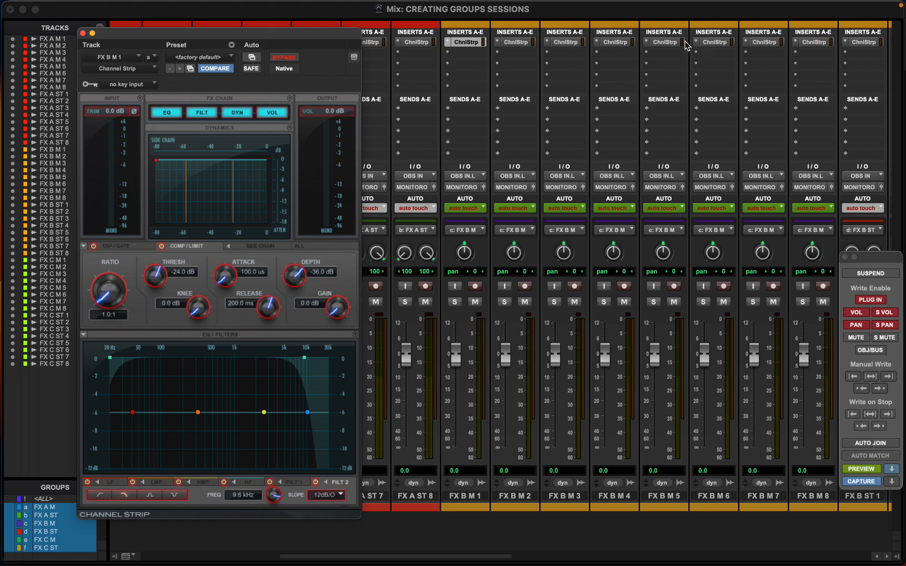
# Open the Channel Strips of FX B M 3 and FX B M 8 as separate windows and line them up beside FX B M 1's
pyautogui.click(565, 43)
pyautogui.click(355, 56)
pyautogui.moveTo(353, 34); pyautogui.dragTo(638, 36)
pyautogui.click(814, 42)
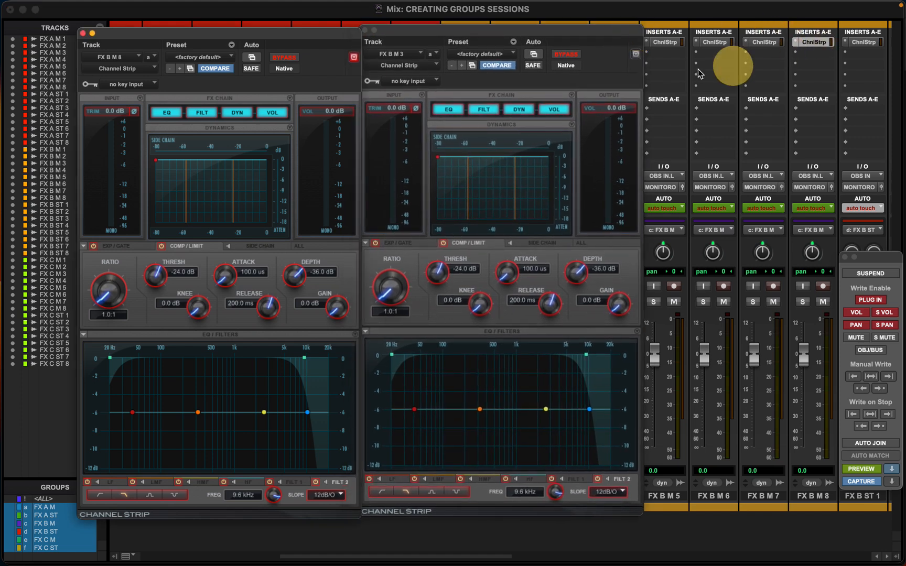
pyautogui.click(776, 42)
pyautogui.click(811, 42)
pyautogui.click(354, 57)
pyautogui.moveTo(351, 37); pyautogui.dragTo(886, 43)
# In FX B M 8's Channel Strip, cut the low-mid band, boost the low band, and set the high-cut filter to 4.3 kHz
pyautogui.moveTo(735, 415); pyautogui.dragTo(737, 429)
pyautogui.moveTo(669, 415); pyautogui.dragTo(669, 402)
pyautogui.moveTo(844, 362); pyautogui.dragTo(816, 361)
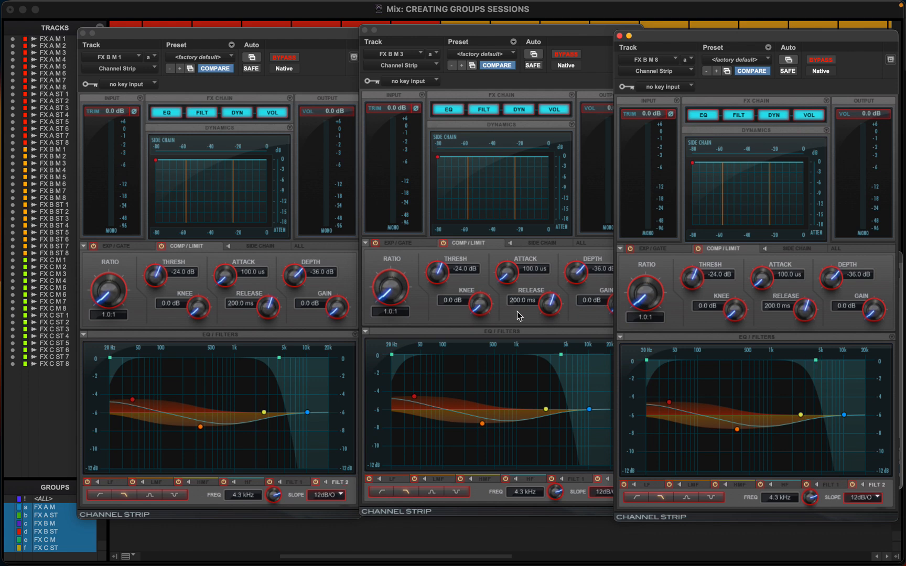
# Close the Channel Strip windows of FX B M 1, 3 and 8 and turn off automation Preview
pyautogui.click(344, 21)
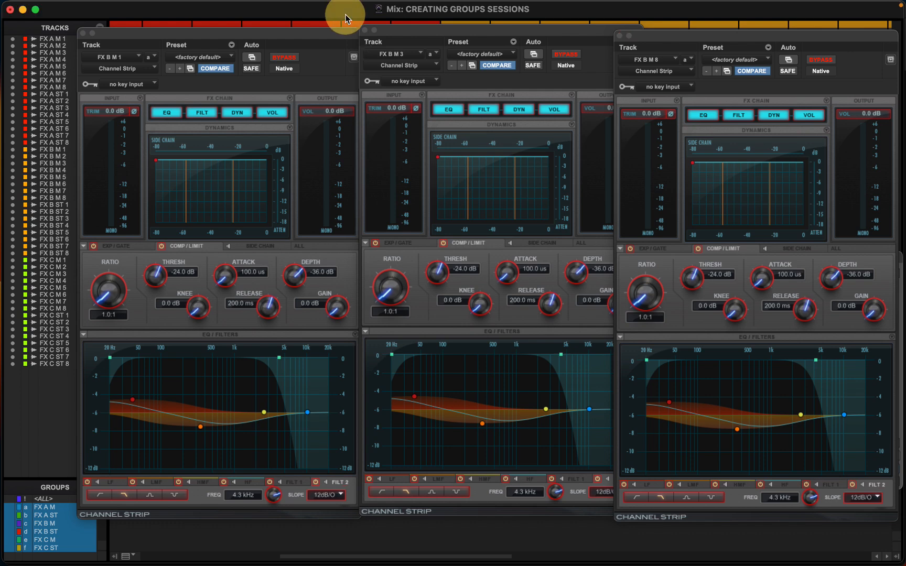
pyautogui.click(83, 33)
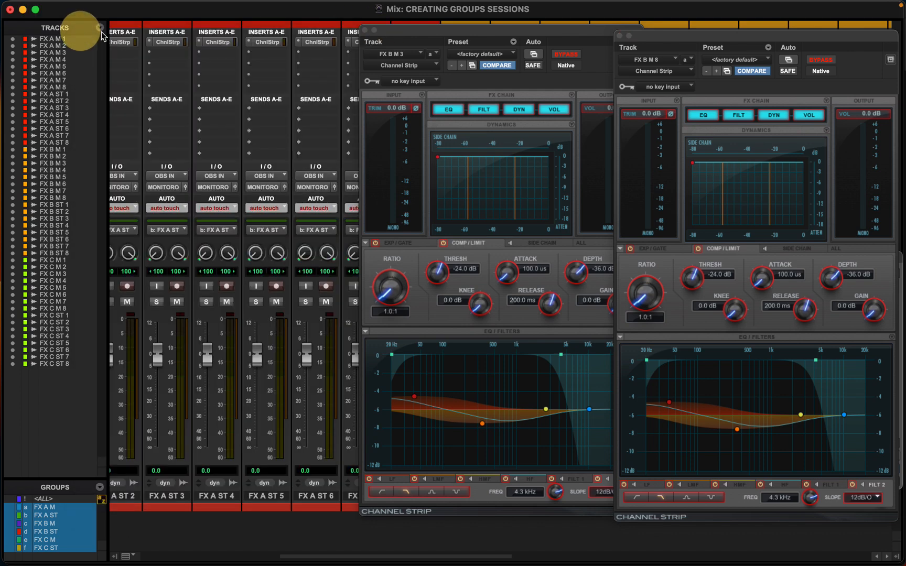
pyautogui.click(365, 30)
pyautogui.click(620, 36)
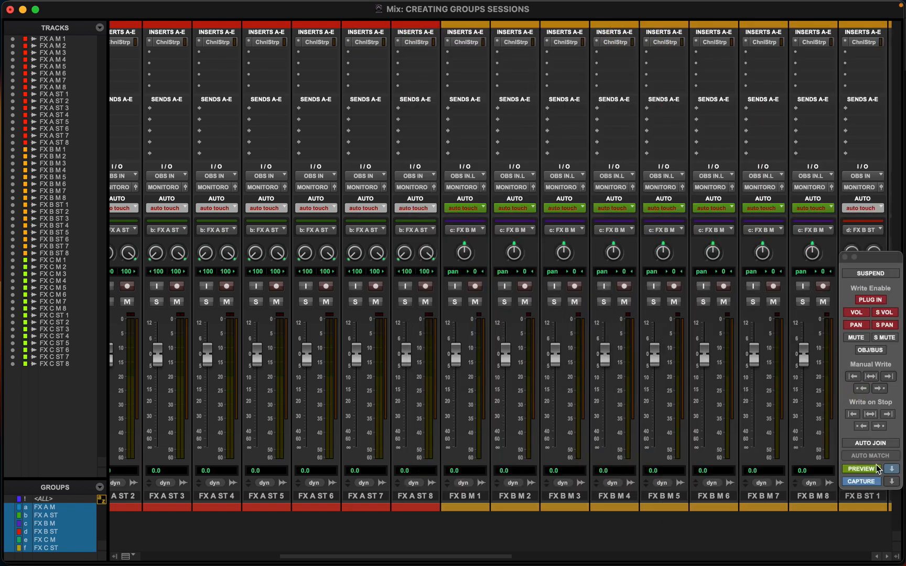
# Bring the FX C tracks into view in the Mix window and select FX C M 1
pyautogui.hscroll(10, 538, 376)
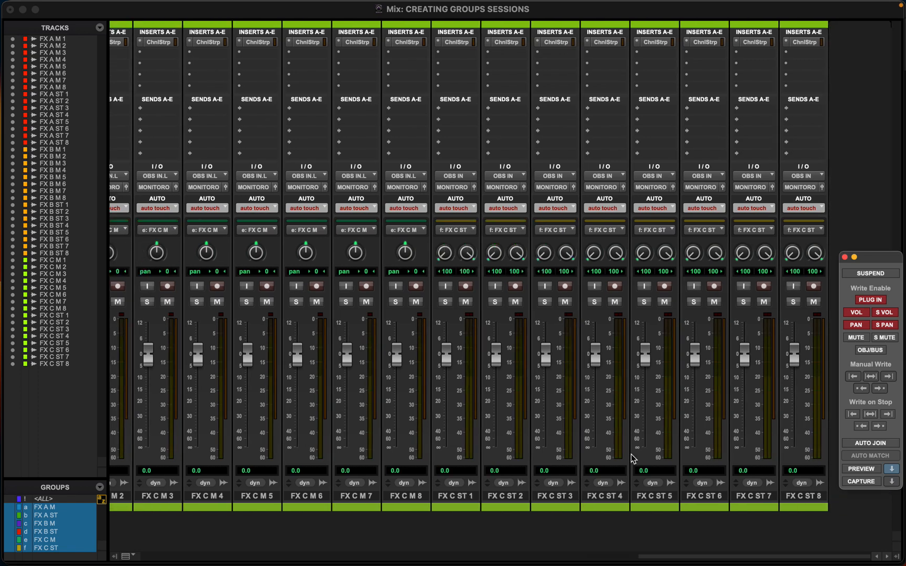
pyautogui.hscroll(-5, 326, 485)
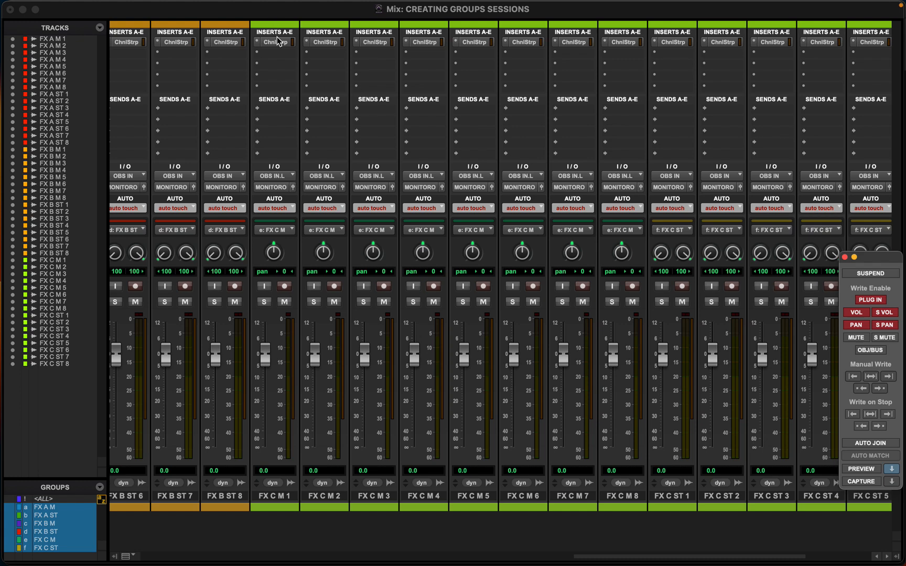
pyautogui.click(281, 496)
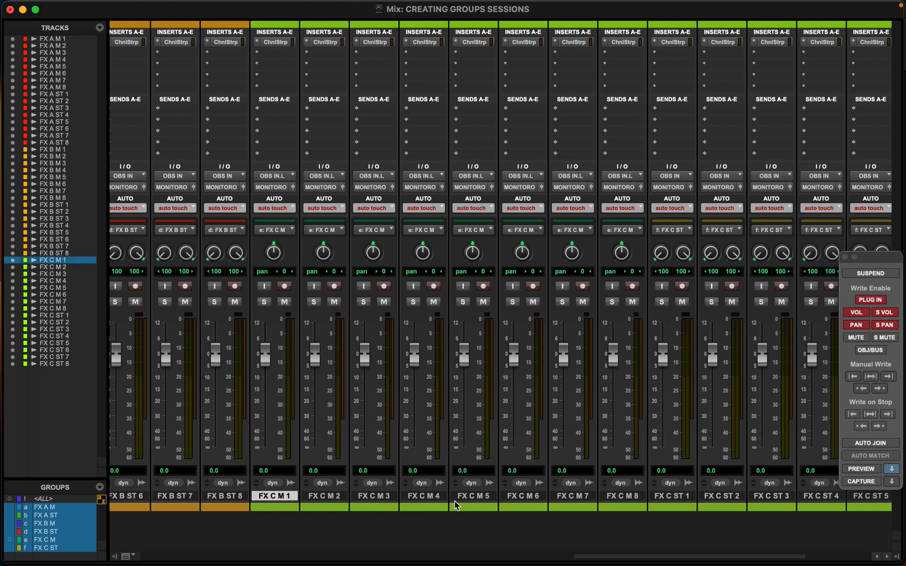
pyautogui.hscroll(4, 420, 499)
pyautogui.hscroll(-3, 630, 520)
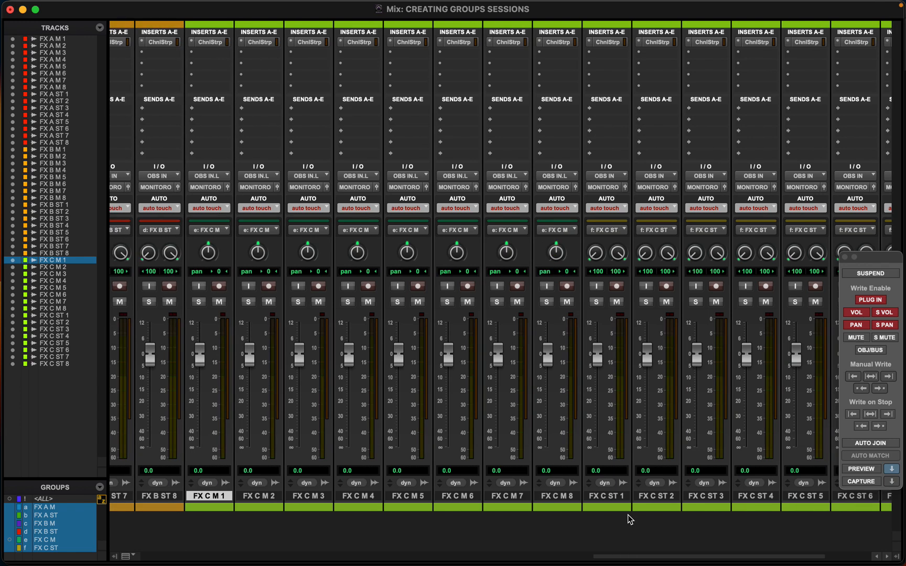
# Set up a new-tracks request for eight mono and eight stereo audio tracks
pyautogui.hscroll(3, 366, 513)
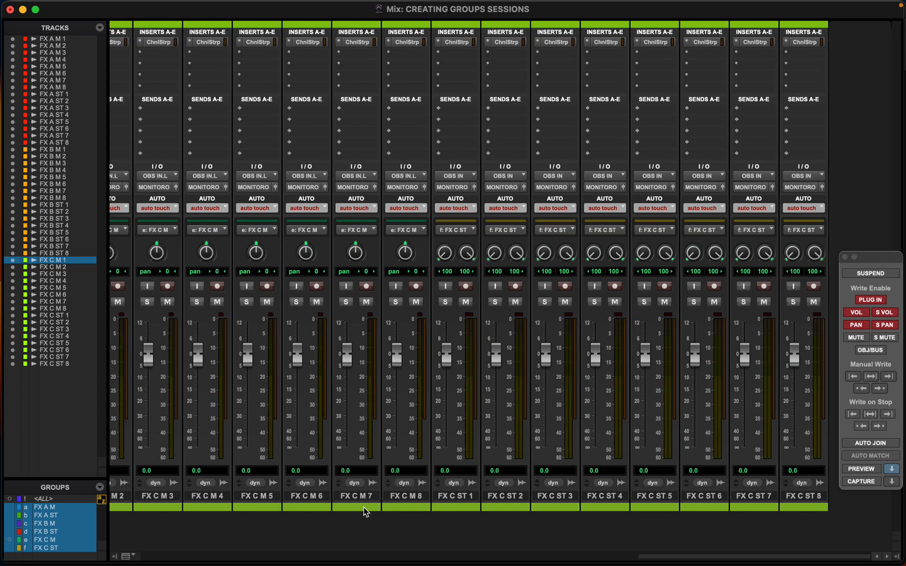
pyautogui.keyDown('shift'); pyautogui.click(801, 500); pyautogui.keyUp('shift')
pyautogui.press('super+shift+n')
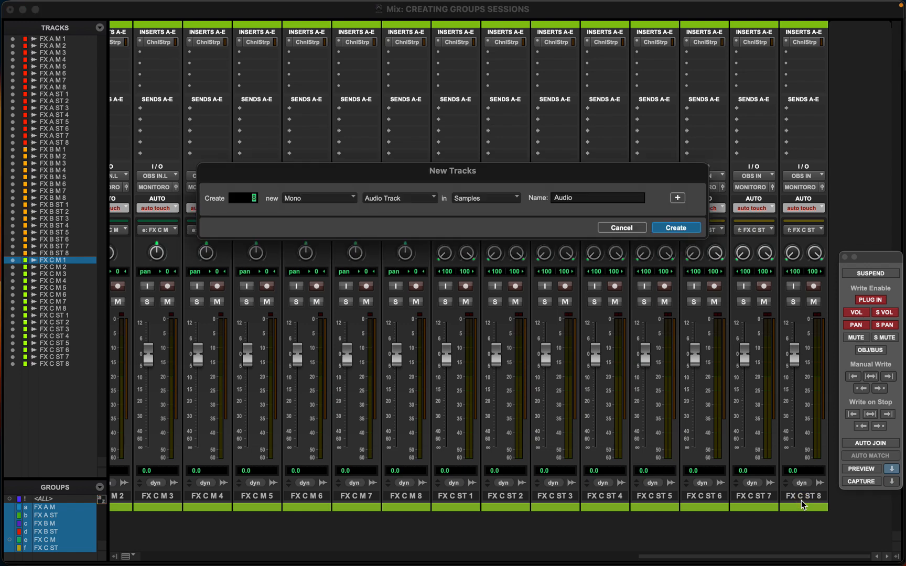
pyautogui.write('8')
pyautogui.press('super+shift+plus')
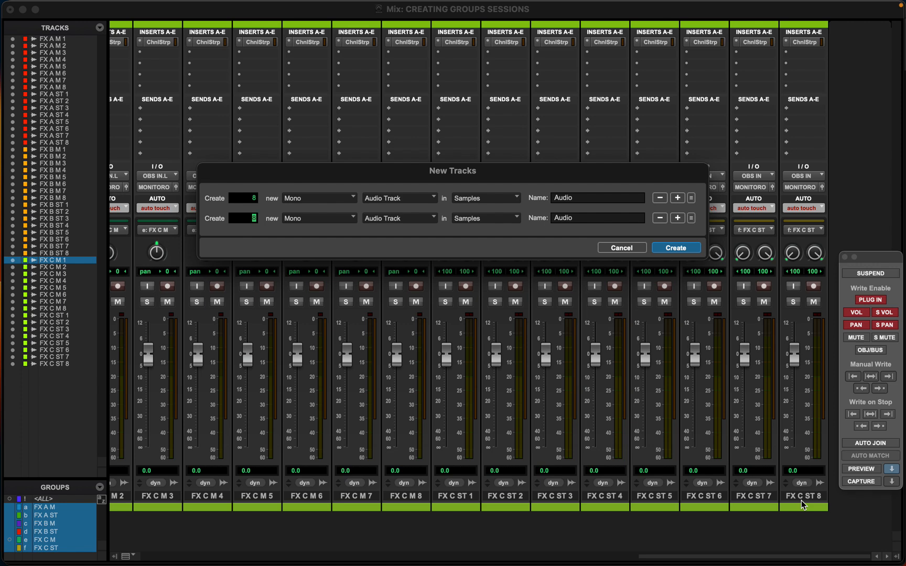
pyautogui.press('super+Right')
# Name the mono tracks FX D M and the stereo tracks FX D ST, and create them
pyautogui.click(553, 197)
pyautogui.write('FX D M')
pyautogui.click(545, 216)
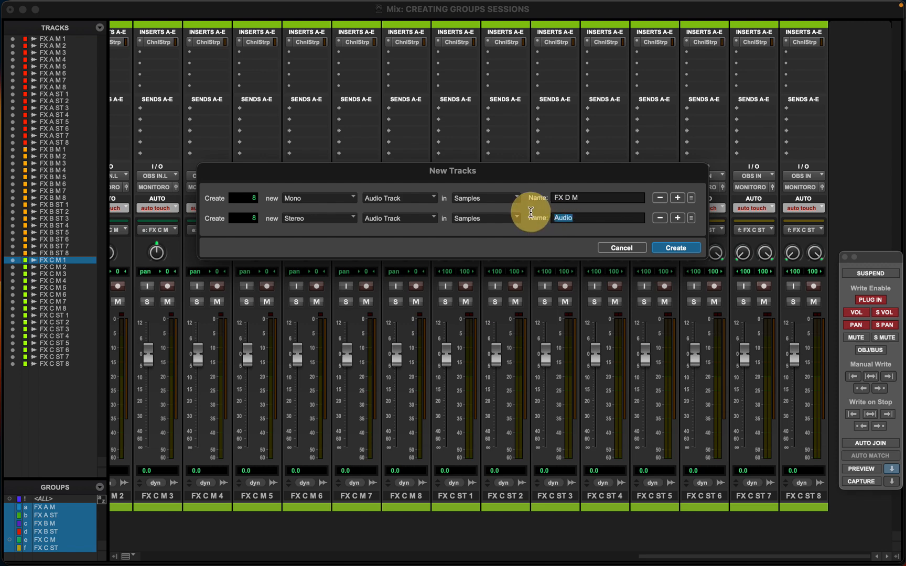
pyautogui.write('FX D ST')
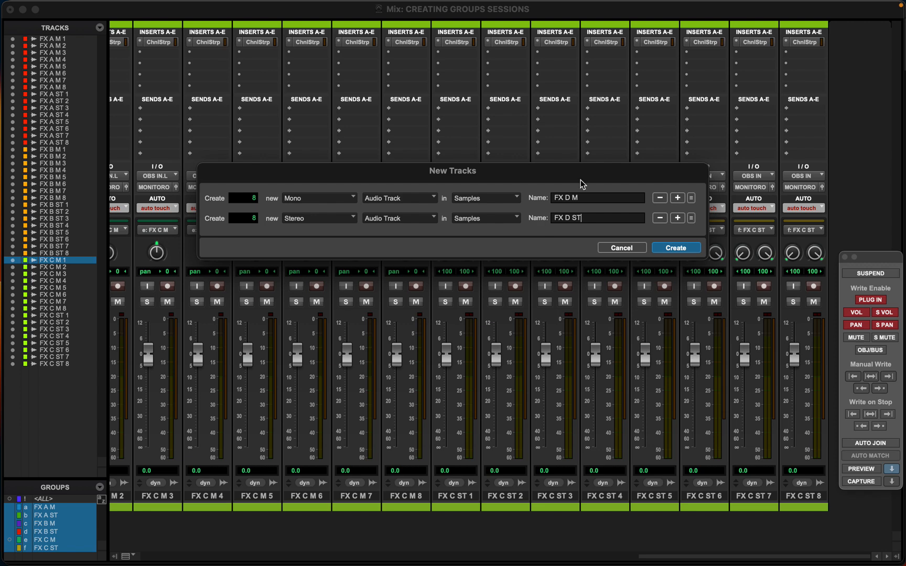
pyautogui.press('Return')
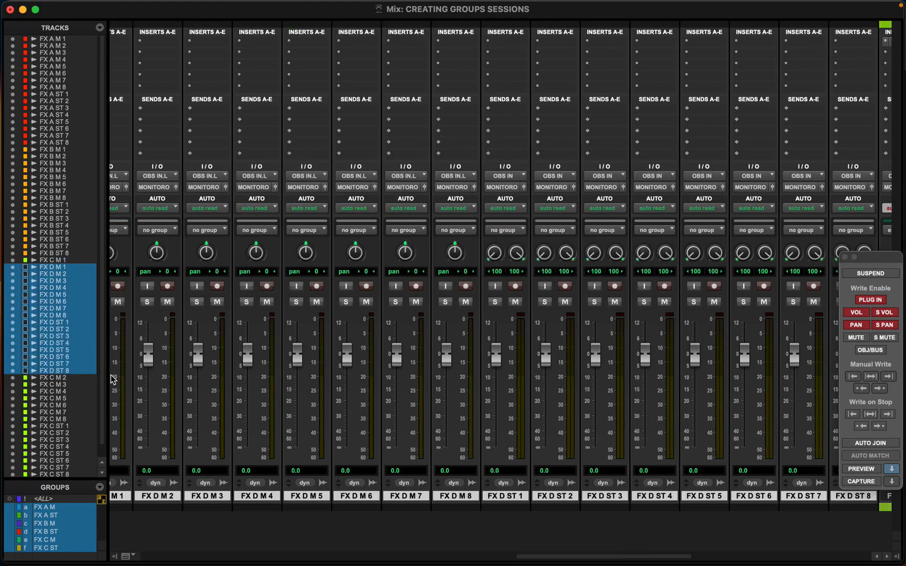
# Color all the new FX D mono and stereo tracks purple
pyautogui.doubleClick(158, 506)
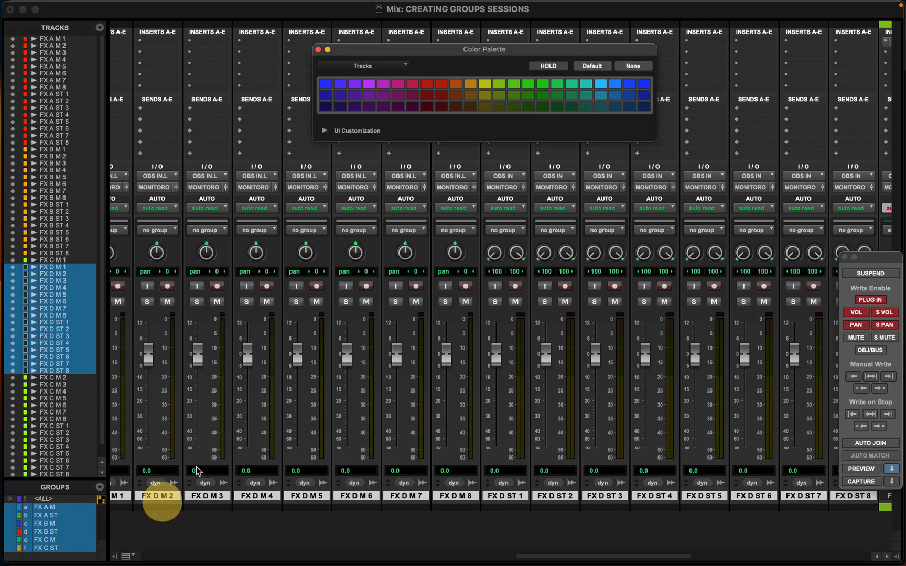
pyautogui.click(485, 97)
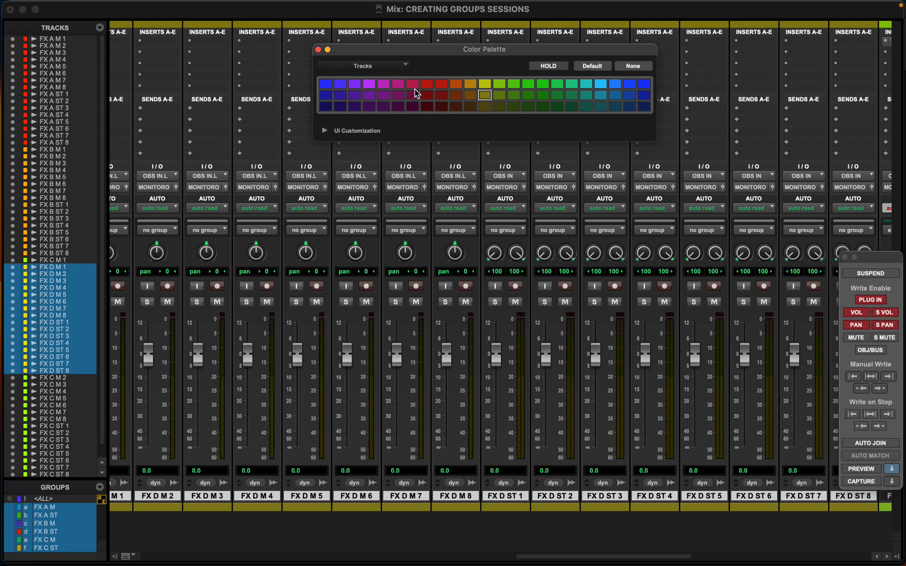
pyautogui.click(384, 95)
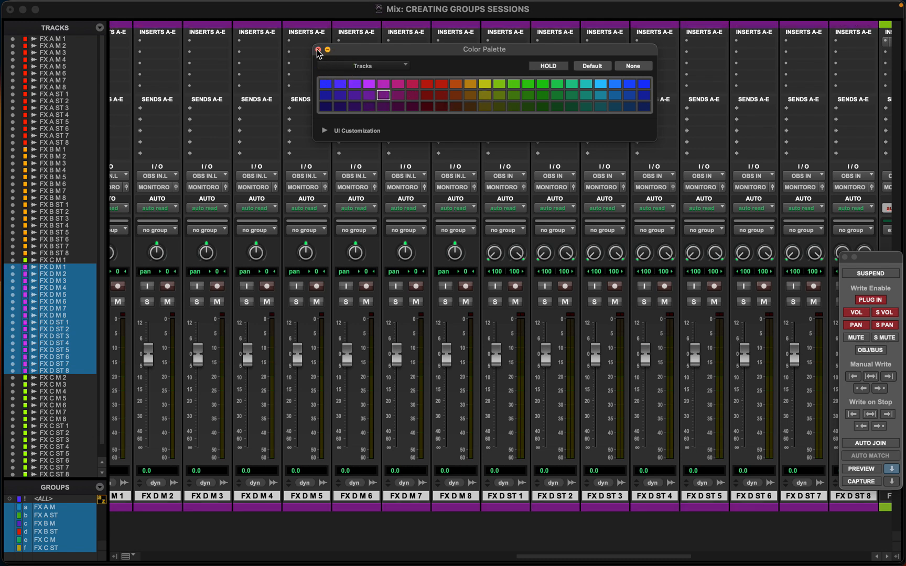
pyautogui.click(318, 51)
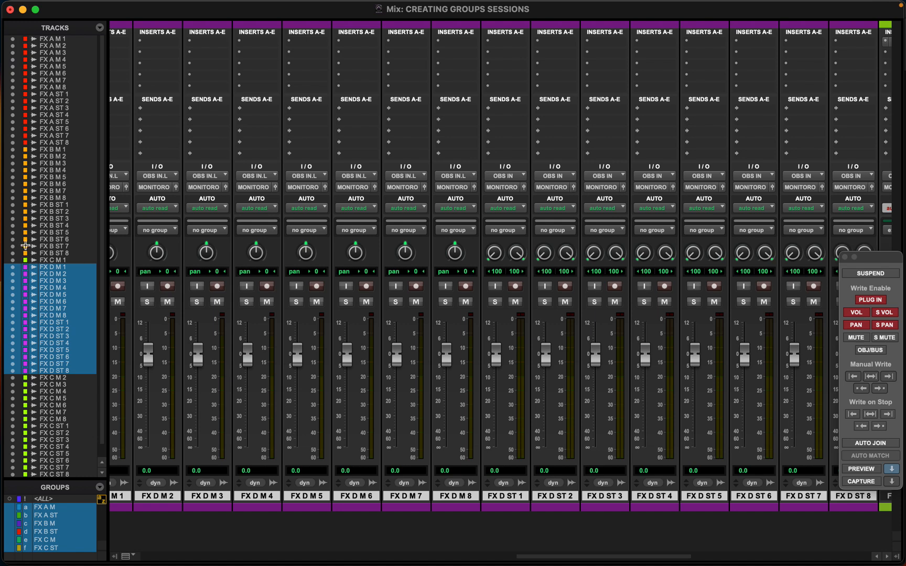
# Move the selected FX D tracks to the end of the track list, below FX C ST 8
pyautogui.scroll(-2, 59, 275)
pyautogui.click(51, 269)
pyautogui.moveTo(51, 273); pyautogui.dragTo(67, 463)
pyautogui.hscroll(15, 557, 406)
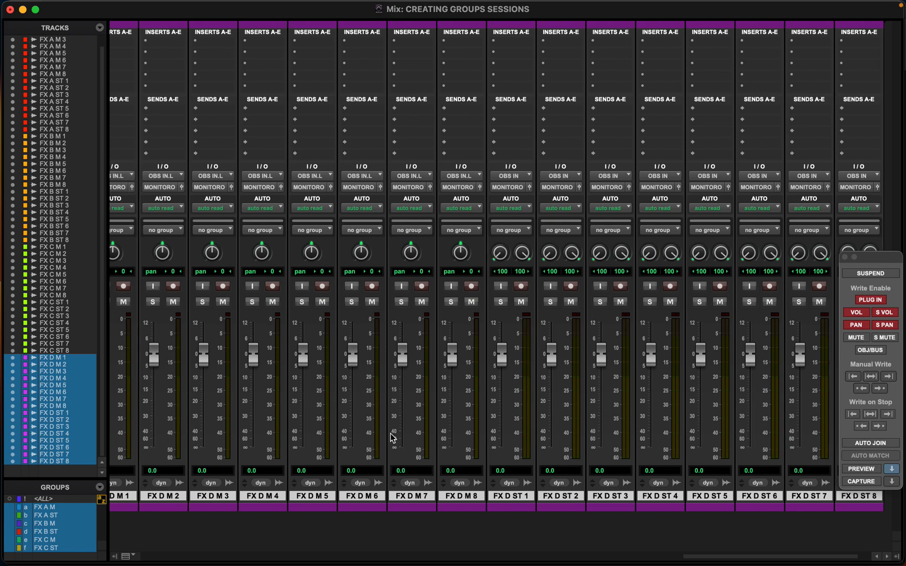
pyautogui.hscroll(-5, 409, 361)
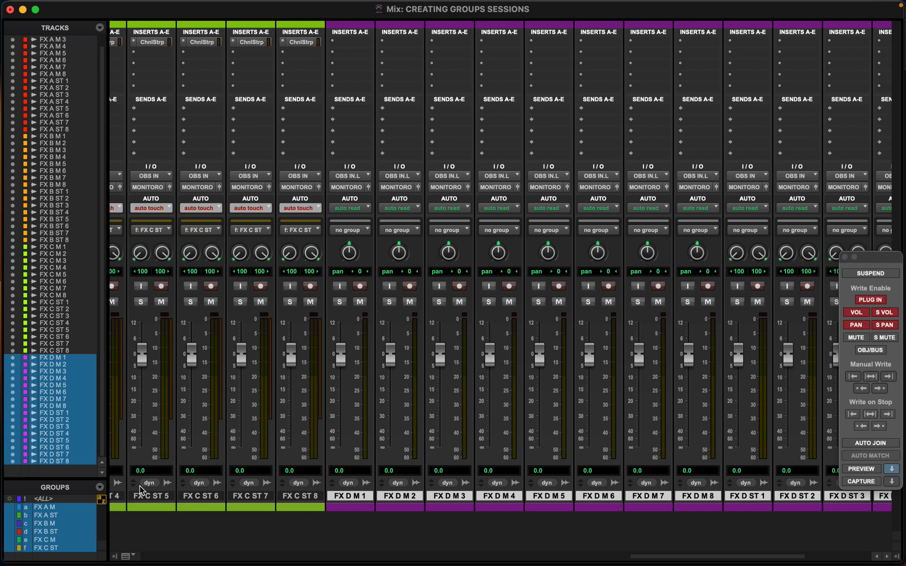
# Create a Mix/Edit group named FX D with ID g from the selected FX D mono and stereo tracks, following globals
pyautogui.press('super+g')
pyautogui.write('FX D')
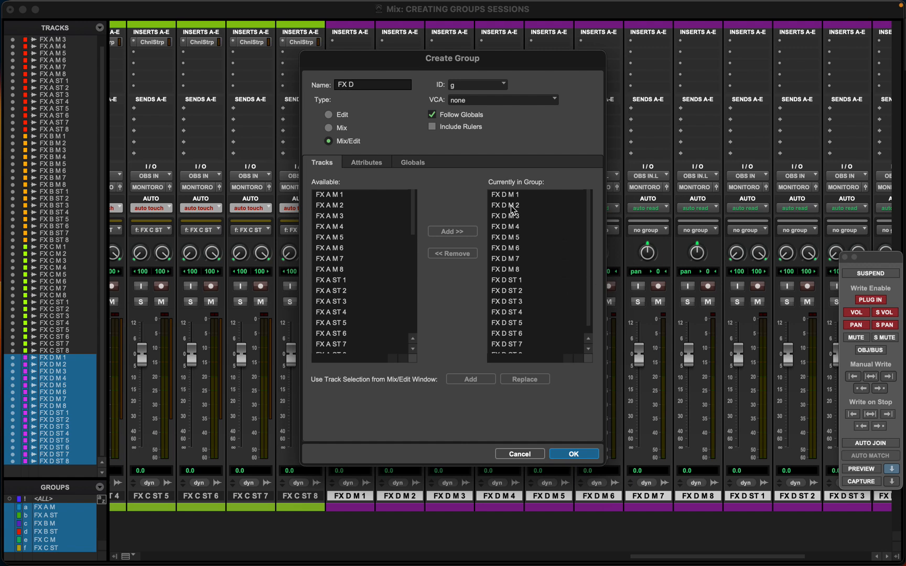
pyautogui.click(526, 196)
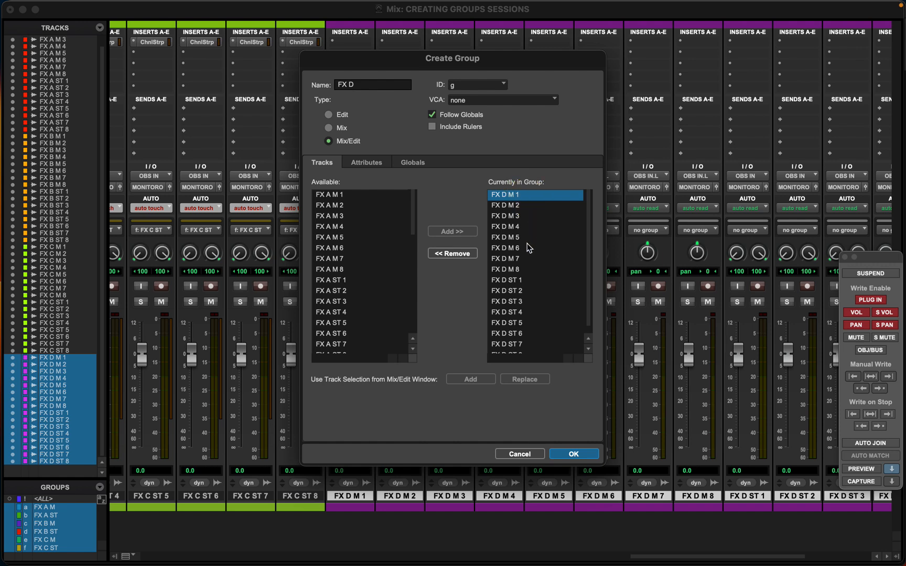
pyautogui.click(527, 269)
pyautogui.click(527, 280)
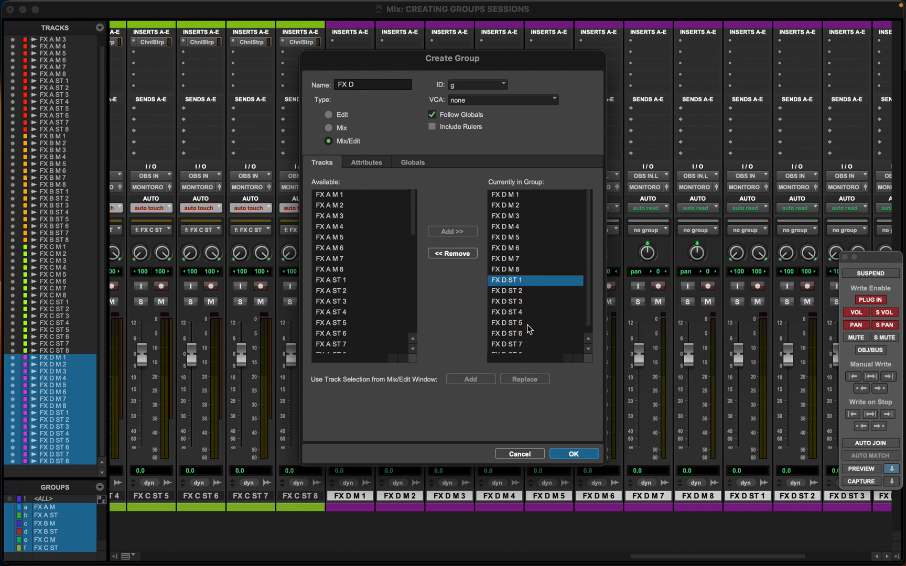
pyautogui.click(528, 351)
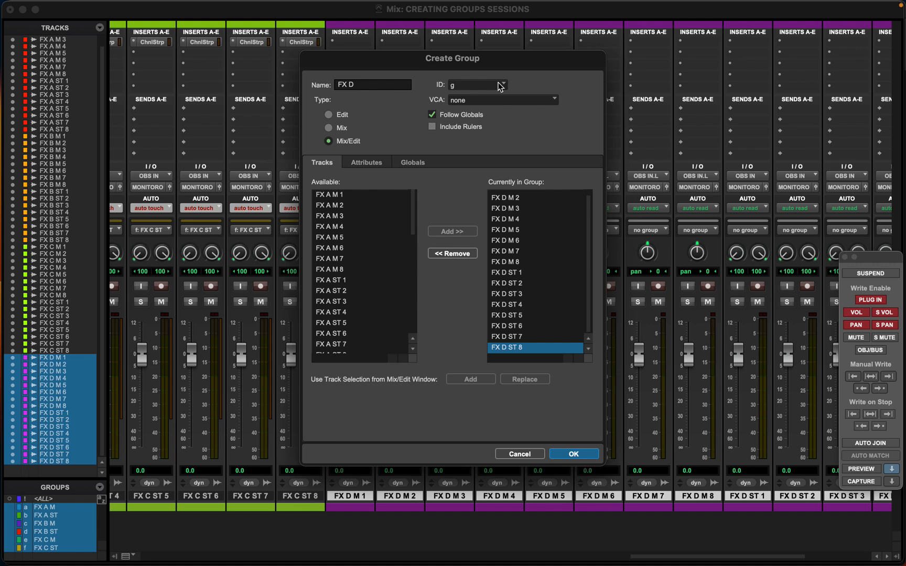
pyautogui.click(411, 163)
pyautogui.click(585, 457)
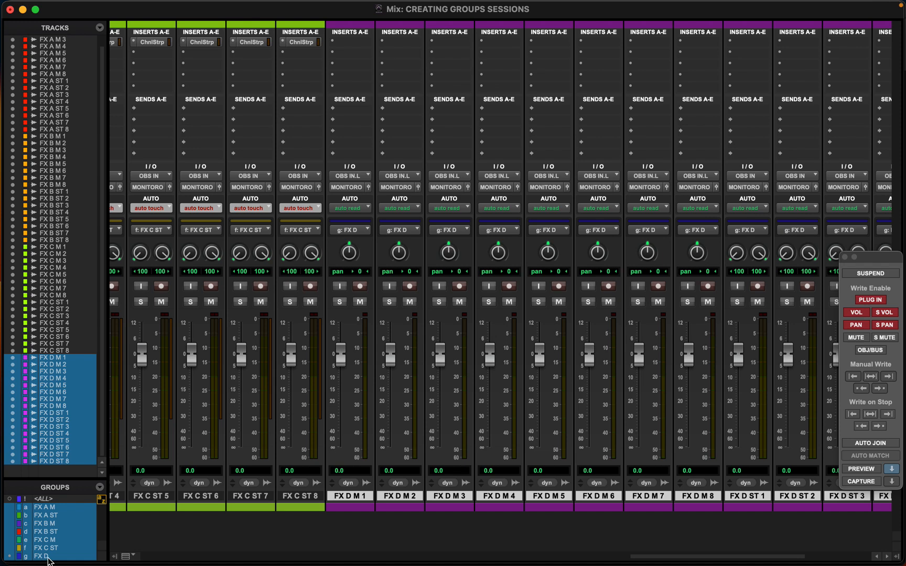
# Toggle the FX D group off and back on, and check the group assignment on FX D M 1
pyautogui.click(47, 557)
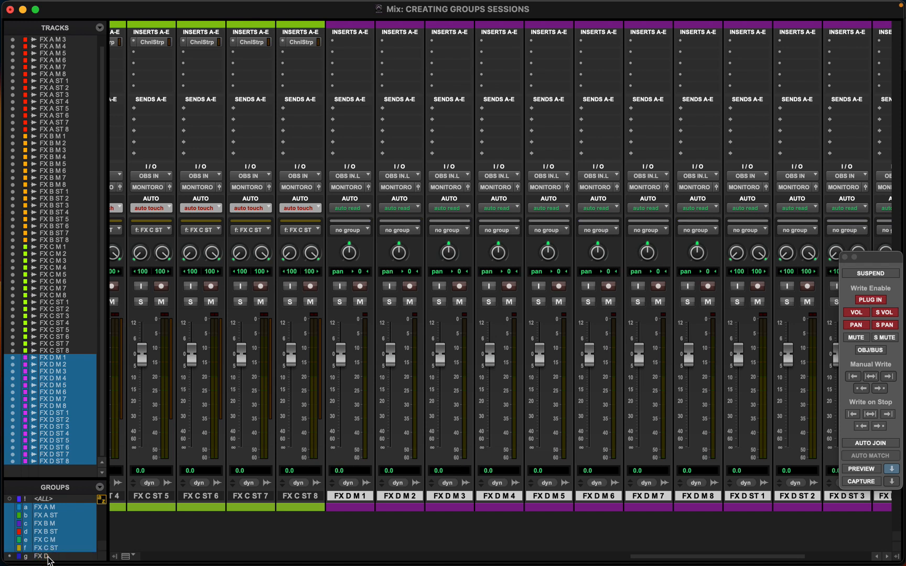
pyautogui.rightClick(47, 557)
pyautogui.press('Escape')
pyautogui.click(46, 558)
pyautogui.click(46, 557)
pyautogui.click(46, 558)
pyautogui.click(47, 557)
pyautogui.click(62, 556)
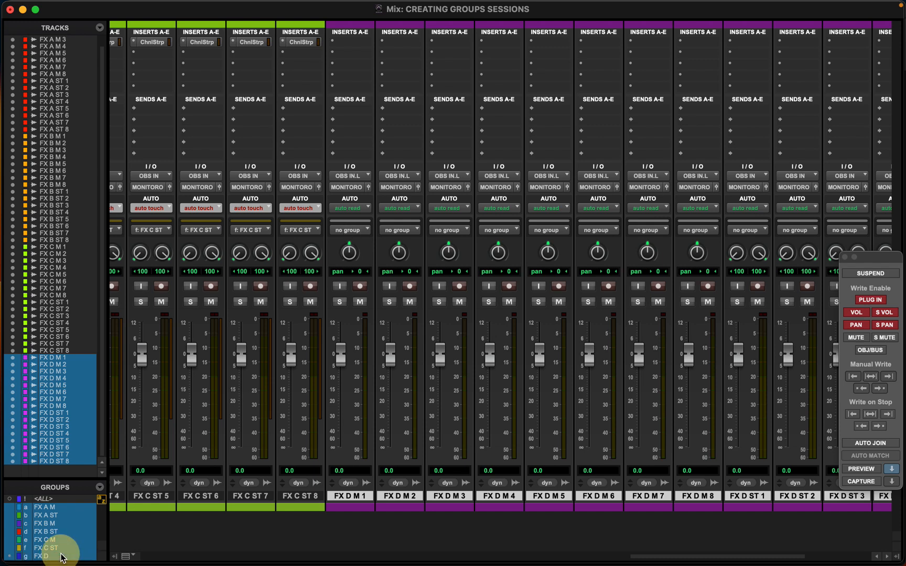
pyautogui.click(353, 229)
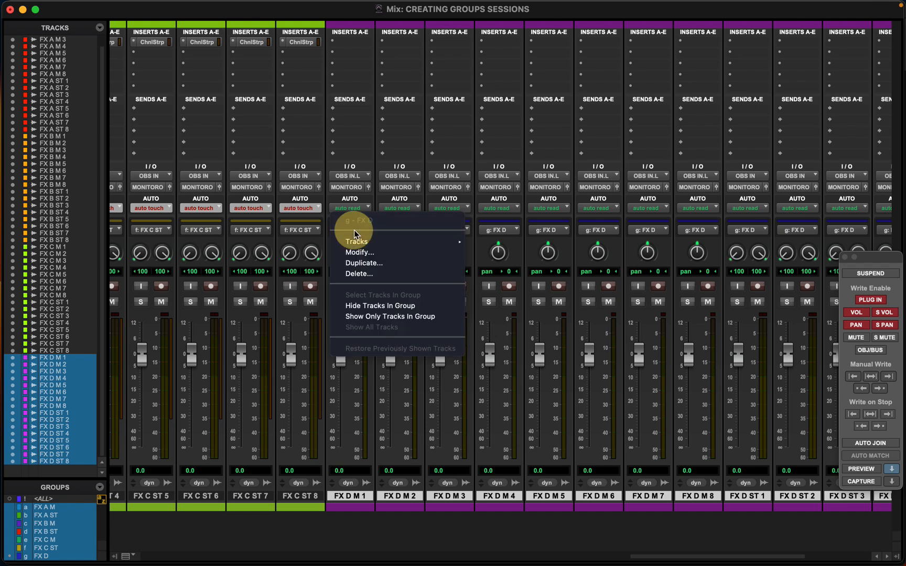
pyautogui.click(334, 147)
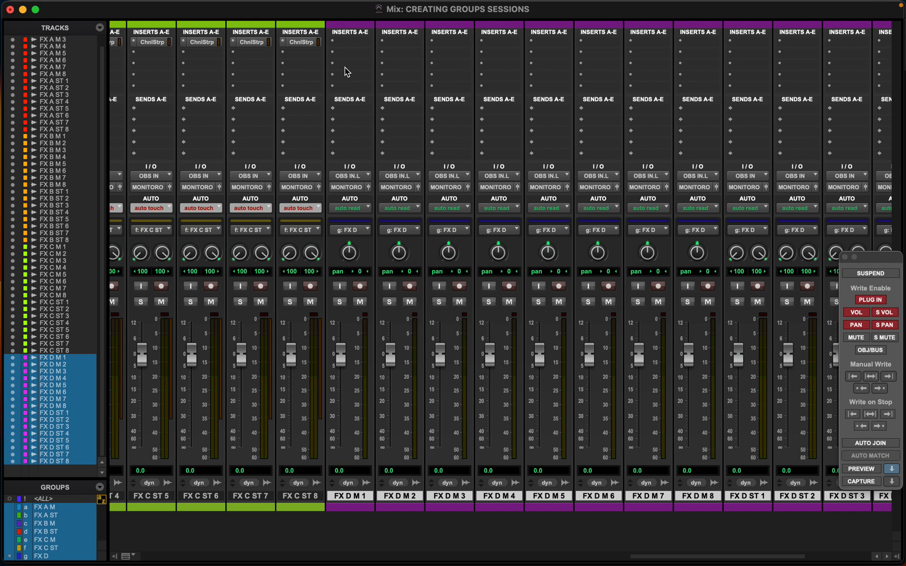
# Add the mono EQ3 7-Band plug-in to the first insert slot of FX D M 1
pyautogui.click(354, 42)
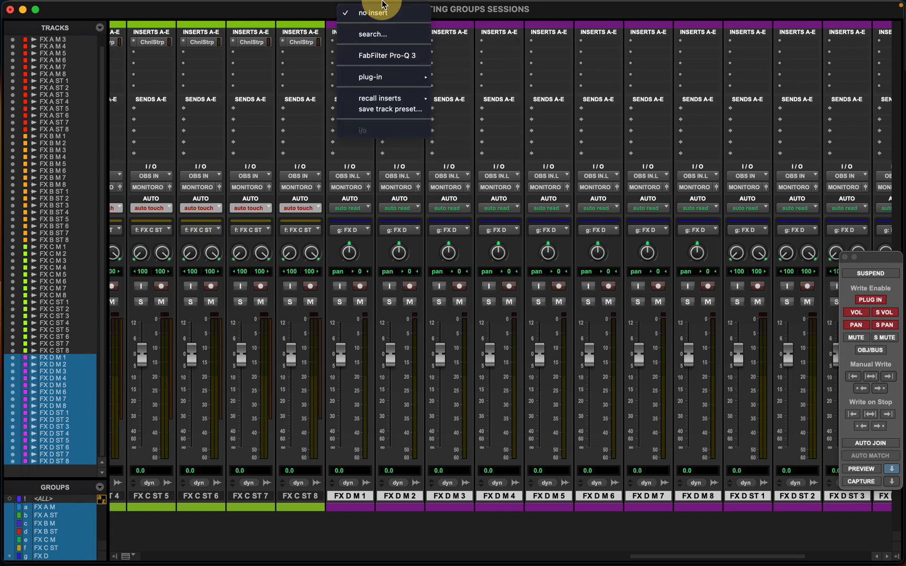
pyautogui.moveTo(407, 77)
pyautogui.moveTo(511, 80)
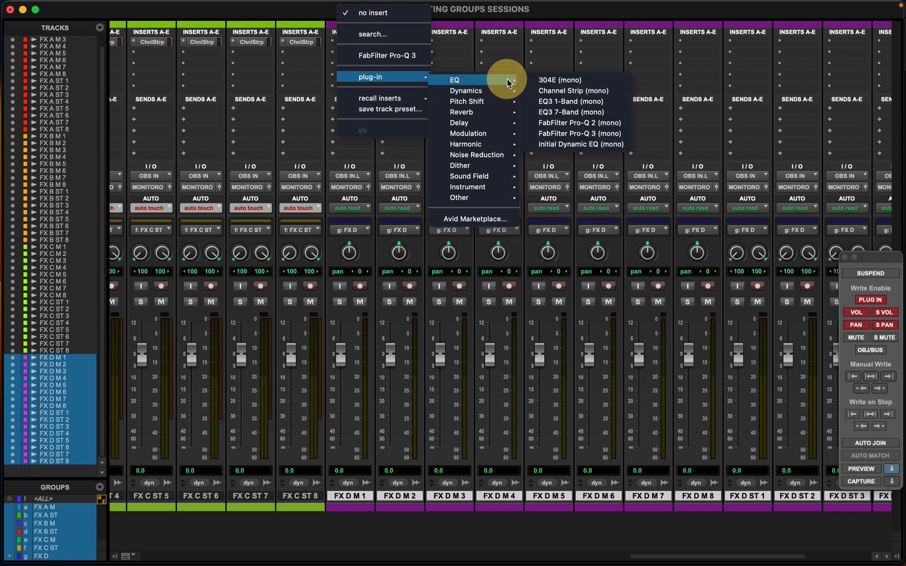
pyautogui.click(574, 113)
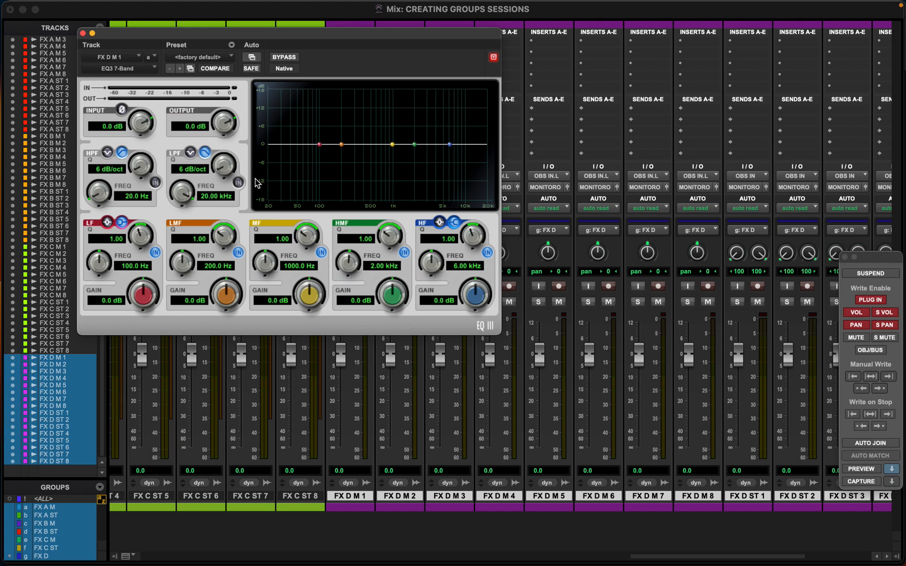
# Enable automation for all EQ3 7-Band parameters on FX D M 1 and close the plug-in
pyautogui.click(256, 59)
pyautogui.click(310, 124)
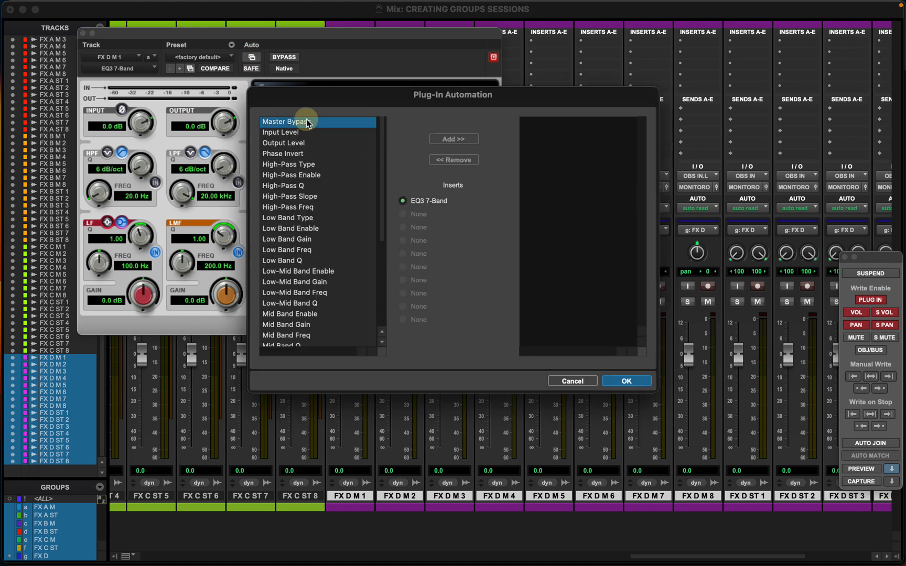
pyautogui.scroll(-5, 306, 338)
pyautogui.keyDown('shift'); pyautogui.click(303, 341); pyautogui.keyUp('shift')
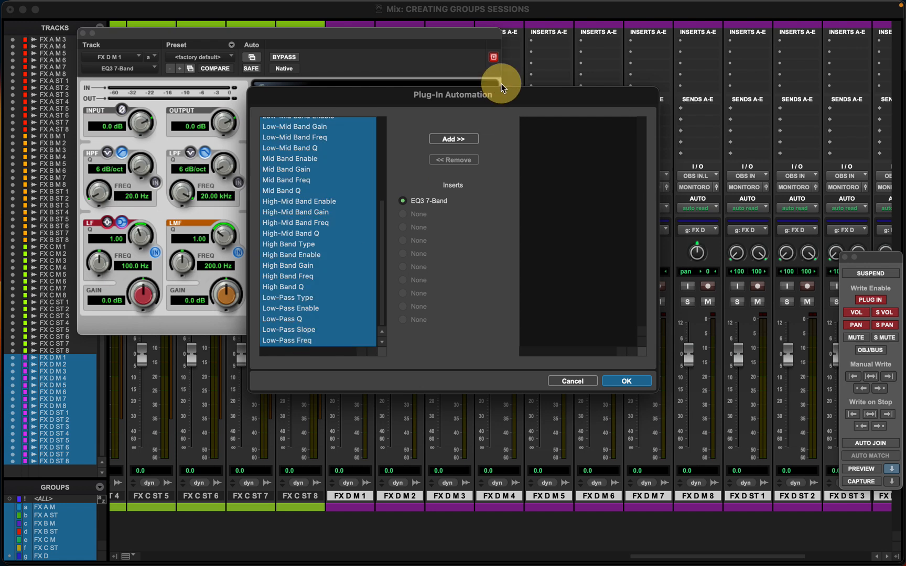
pyautogui.click(460, 139)
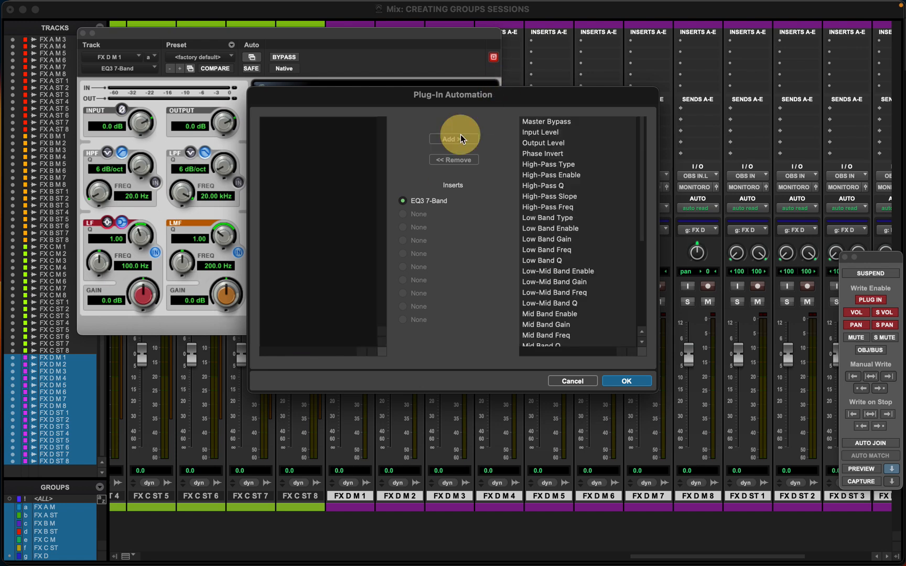
pyautogui.click(633, 384)
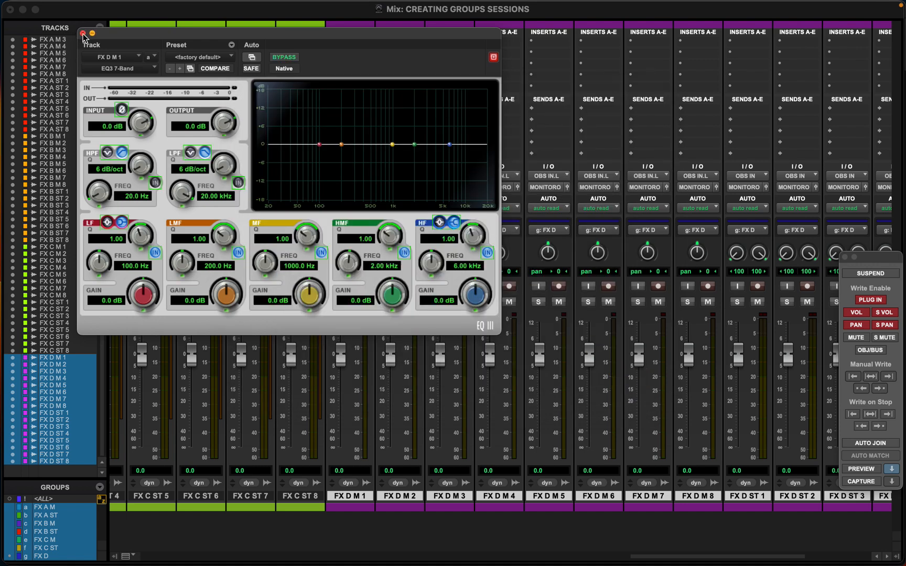
pyautogui.click(82, 33)
# Copy the EQ3 7-Band insert to FX D M 2 through 8, and add EQ3 7-Band to FX D ST 1
pyautogui.moveTo(354, 43); pyautogui.dragTo(698, 48)
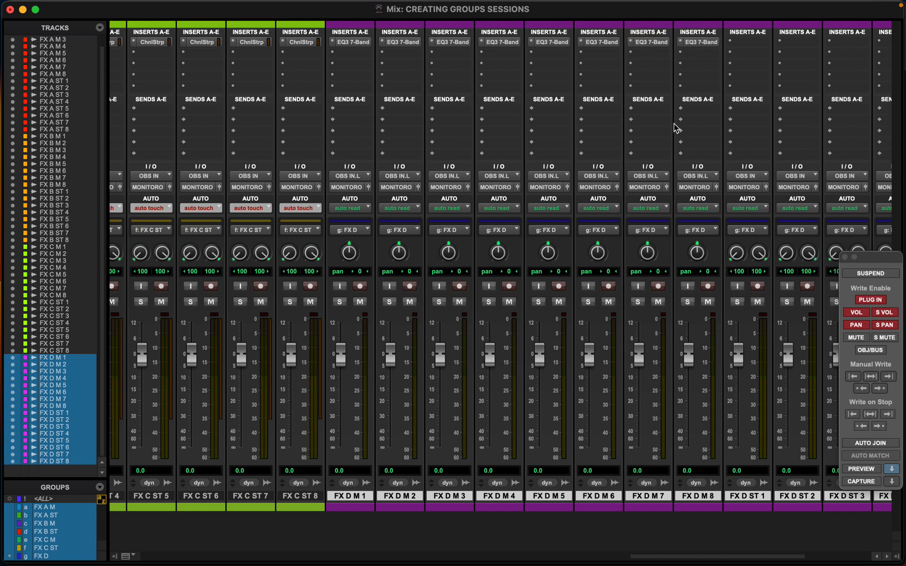
pyautogui.hscroll(4, 672, 129)
pyautogui.moveTo(548, 41); pyautogui.dragTo(808, 77)
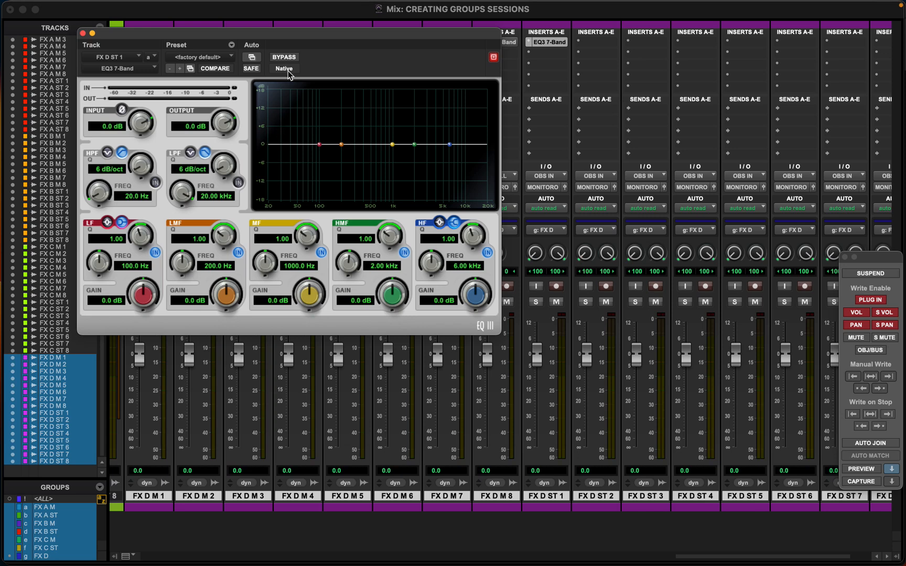
# Enable automation for all EQ3 7-Band parameters on FX D ST 1 and recheck the plug-in's settings
pyautogui.click(253, 57)
pyautogui.click(294, 177)
pyautogui.press('super+a')
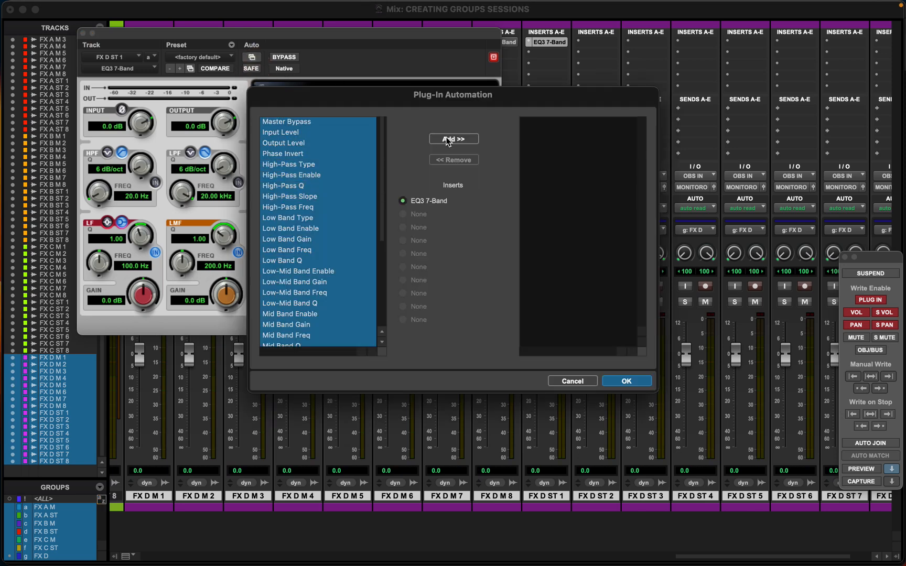
pyautogui.click(447, 140)
pyautogui.click(627, 381)
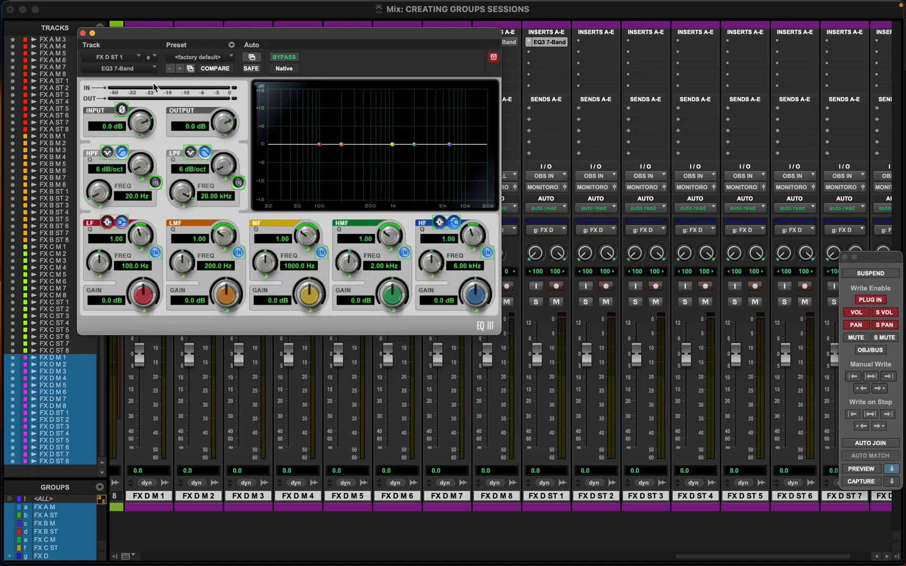
pyautogui.click(82, 33)
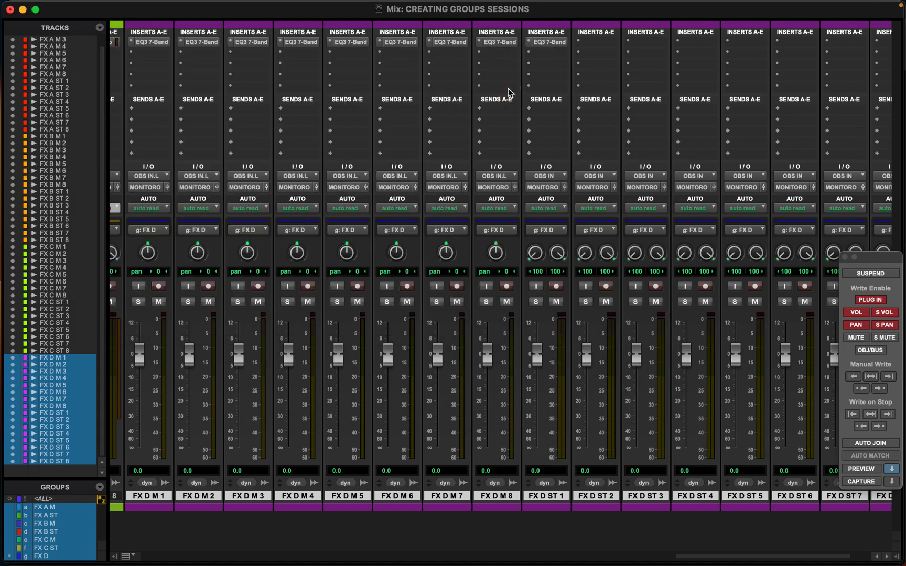
pyautogui.click(545, 43)
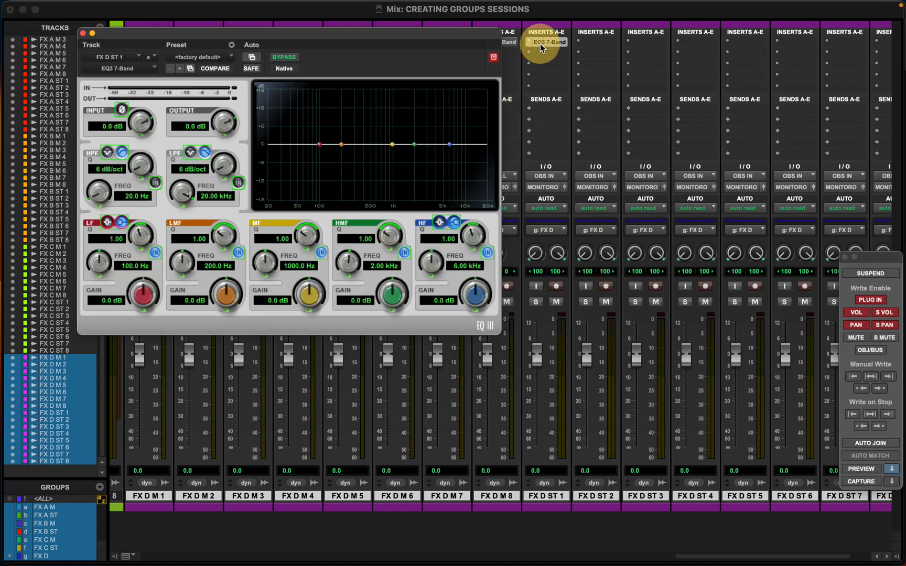
pyautogui.click(83, 34)
# Copy the automation-enabled EQ3 7-Band insert from FX D ST 1 to FX D ST 2 through 8
pyautogui.hscroll(2, 555, 65)
pyautogui.click(577, 46)
pyautogui.moveTo(577, 43); pyautogui.dragTo(806, 45)
pyautogui.hscroll(3, 638, 71)
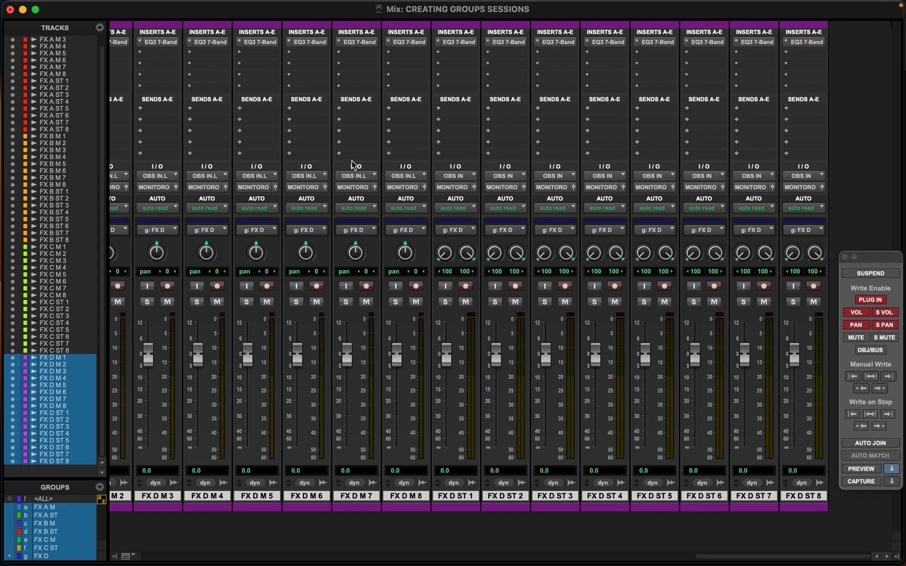
# Open the EQ3 7-Band plug-ins on FX D M 1 and FX D M 2 in separate windows, one above the other
pyautogui.hscroll(-10, 354, 165)
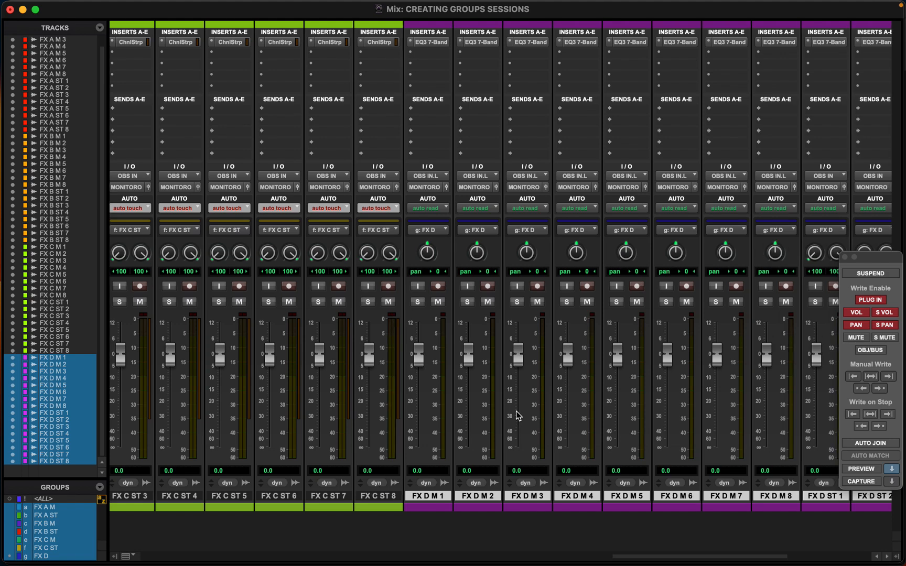
pyautogui.click(429, 45)
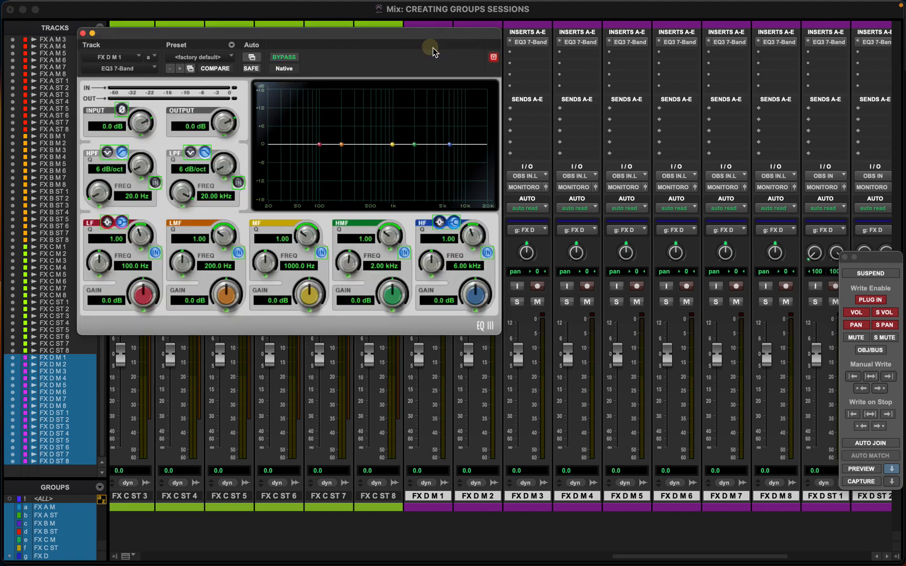
pyautogui.moveTo(381, 35); pyautogui.dragTo(308, 29)
pyautogui.click(421, 51)
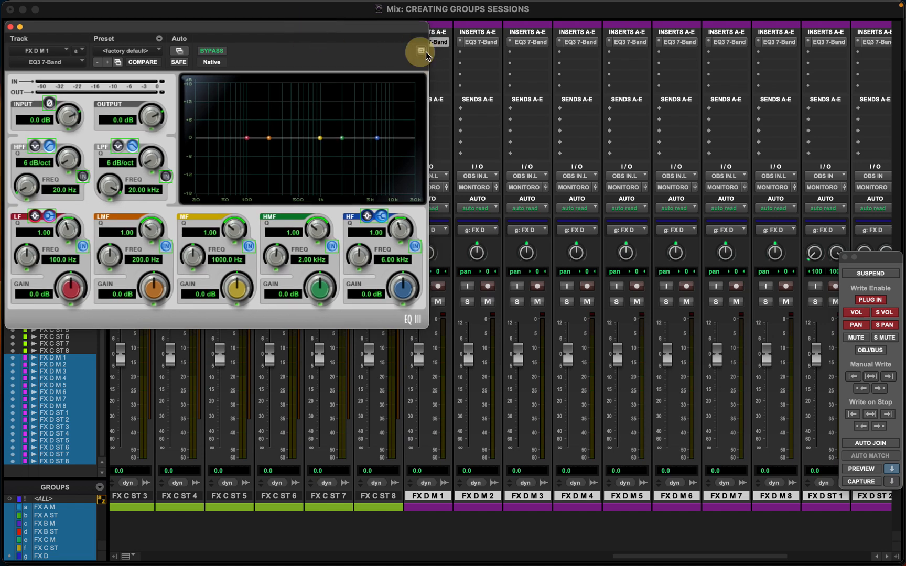
pyautogui.hscroll(1, 550, 160)
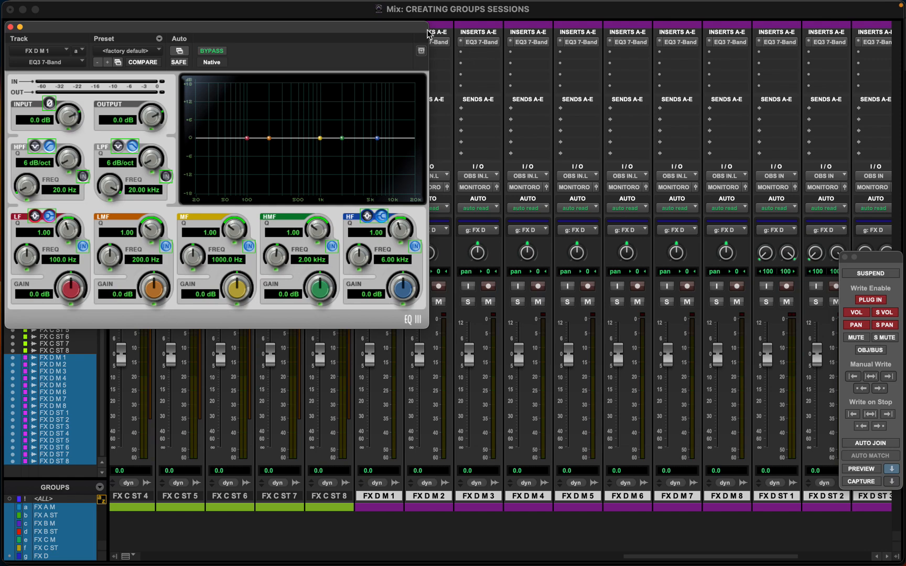
pyautogui.click(444, 46)
pyautogui.moveTo(416, 29); pyautogui.dragTo(420, 227)
pyautogui.hscroll(4, 646, 188)
pyautogui.hscroll(1, 643, 184)
pyautogui.hscroll(1, 649, 178)
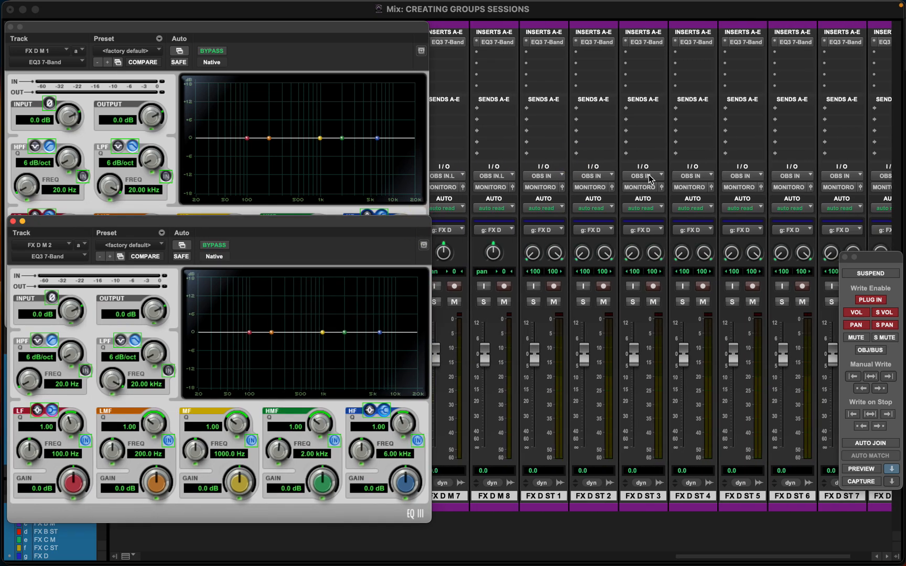
# Open the EQ3 7-Band plug-ins on FX D ST 1 and FX D ST 2 in separate windows beside the mono ones
pyautogui.click(555, 43)
pyautogui.moveTo(390, 31); pyautogui.dragTo(425, 27)
pyautogui.click(602, 43)
pyautogui.moveTo(827, 39); pyautogui.dragTo(821, 279)
pyautogui.moveTo(513, 30); pyautogui.dragTo(826, 21)
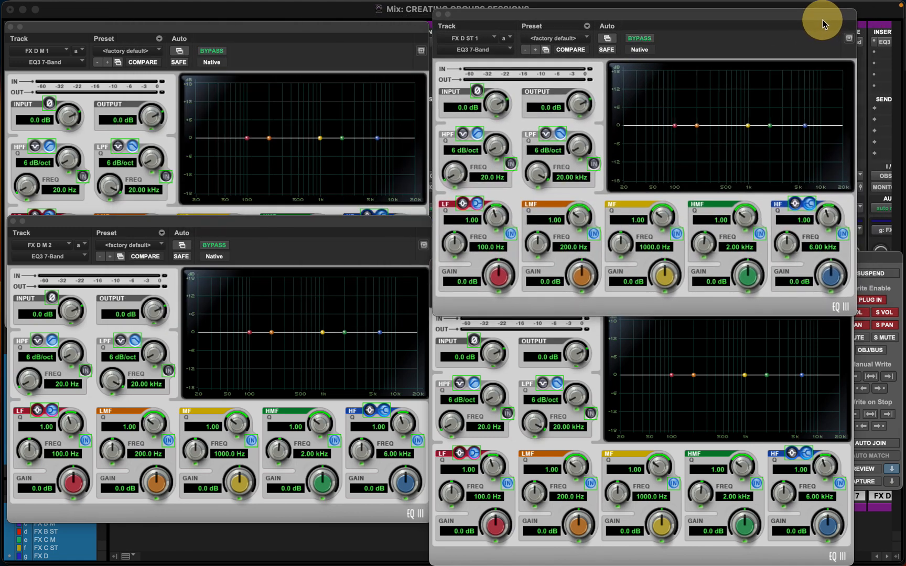
# Set the automation mode of the FX D group's tracks to touch, keeping the FX D ST 1 EQ window beside the mono ones
pyautogui.click(882, 16)
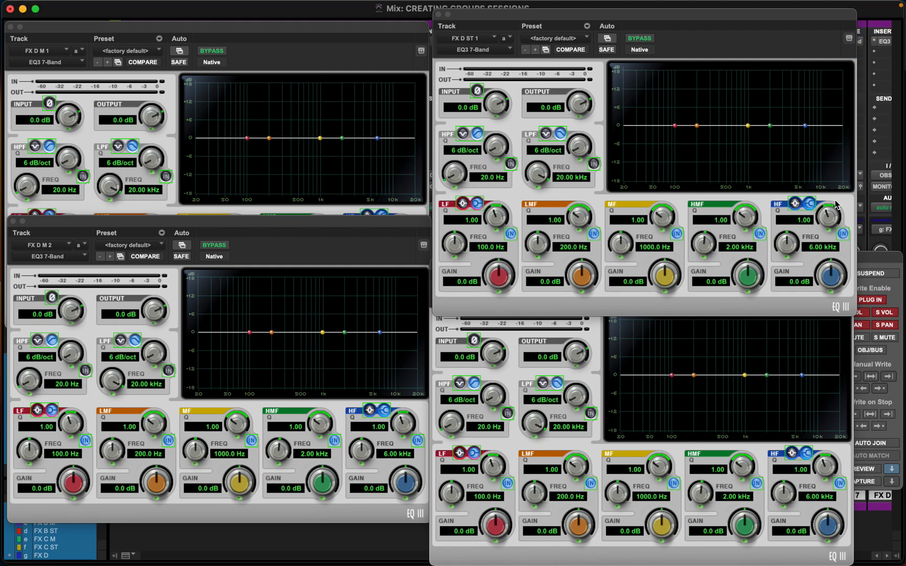
pyautogui.moveTo(706, 21); pyautogui.dragTo(414, 22)
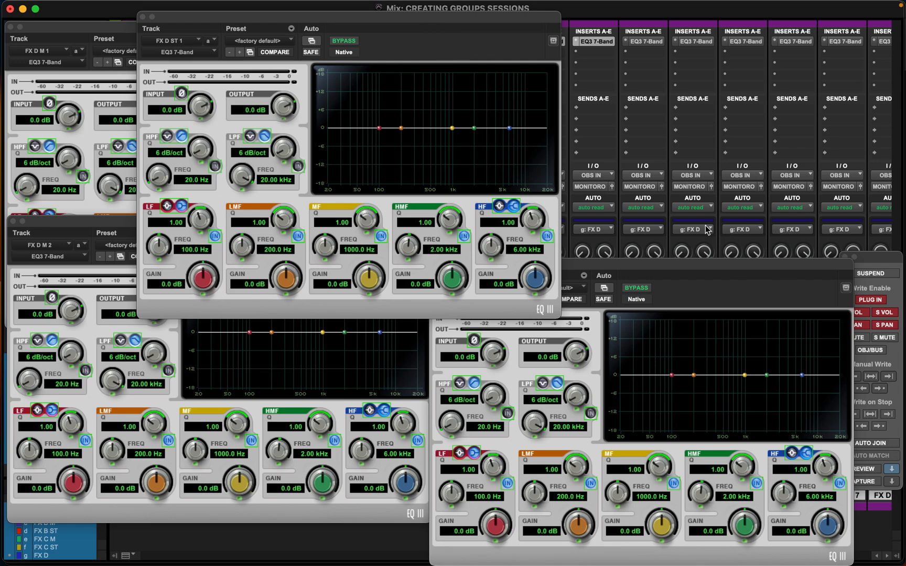
pyautogui.click(696, 210)
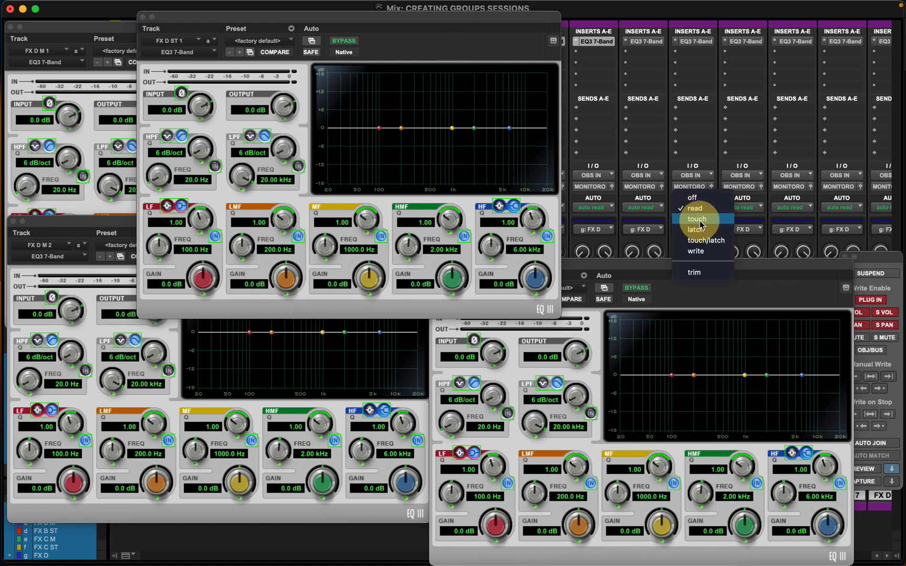
pyautogui.click(697, 219)
pyautogui.moveTo(287, 17); pyautogui.dragTo(554, 25)
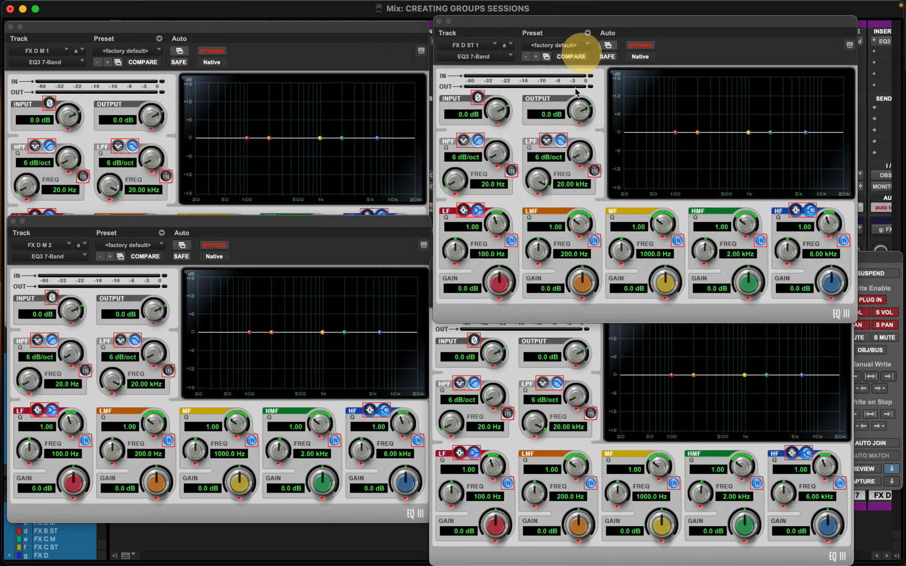
# Bring the full FX D M 1 EQ into view and turn on automation Preview
pyautogui.click(318, 65)
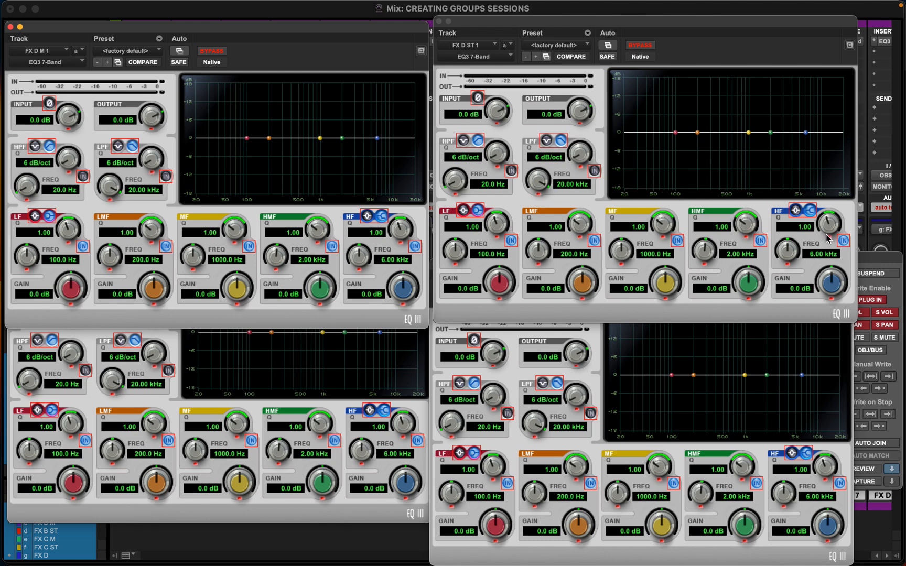
pyautogui.click(874, 262)
pyautogui.click(863, 469)
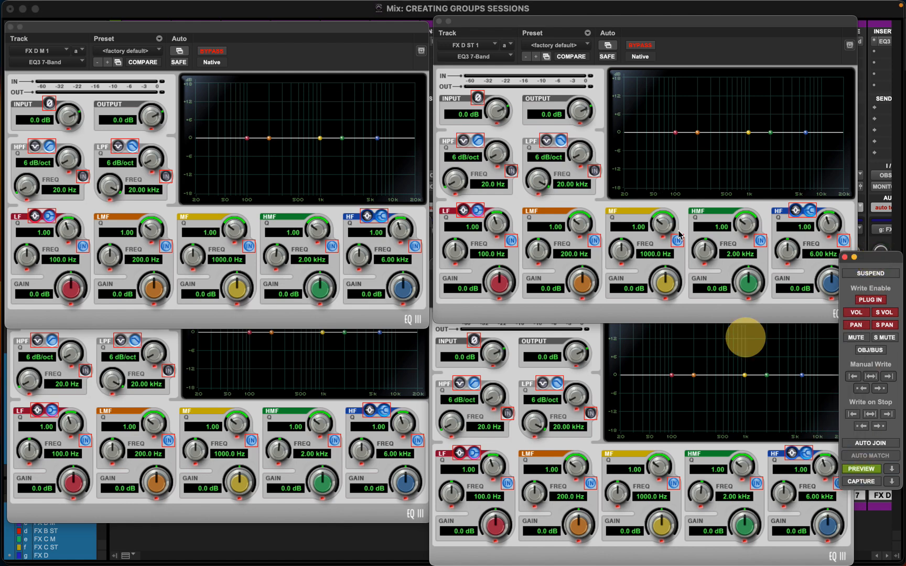
# Enable the low-pass filter in the FX D M 1 EQ and lower its frequency to 978.8 Hz
pyautogui.click(311, 48)
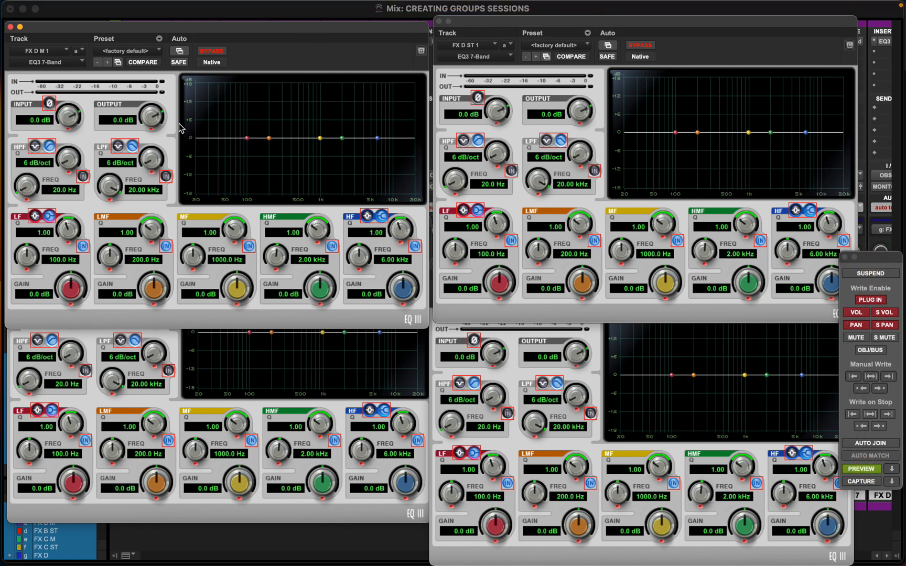
pyautogui.click(166, 178)
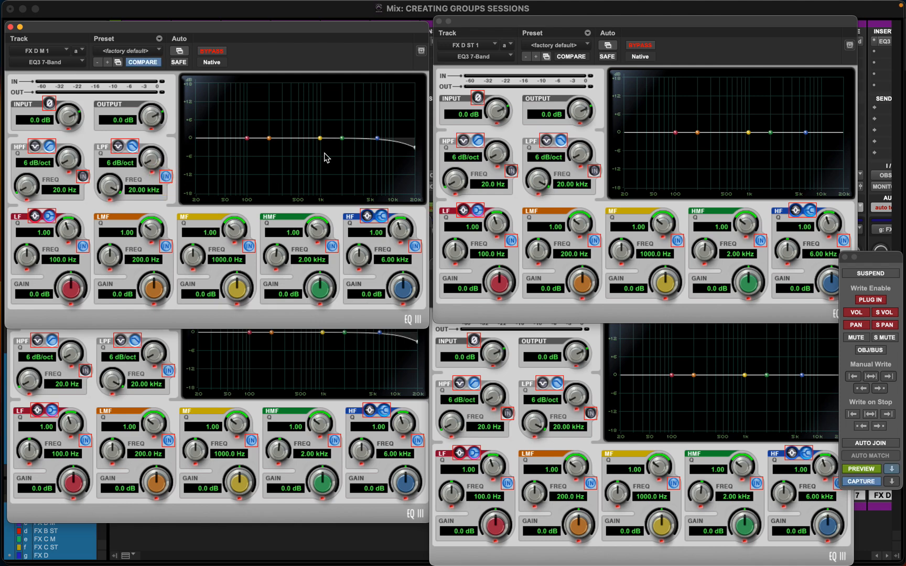
pyautogui.click(413, 151)
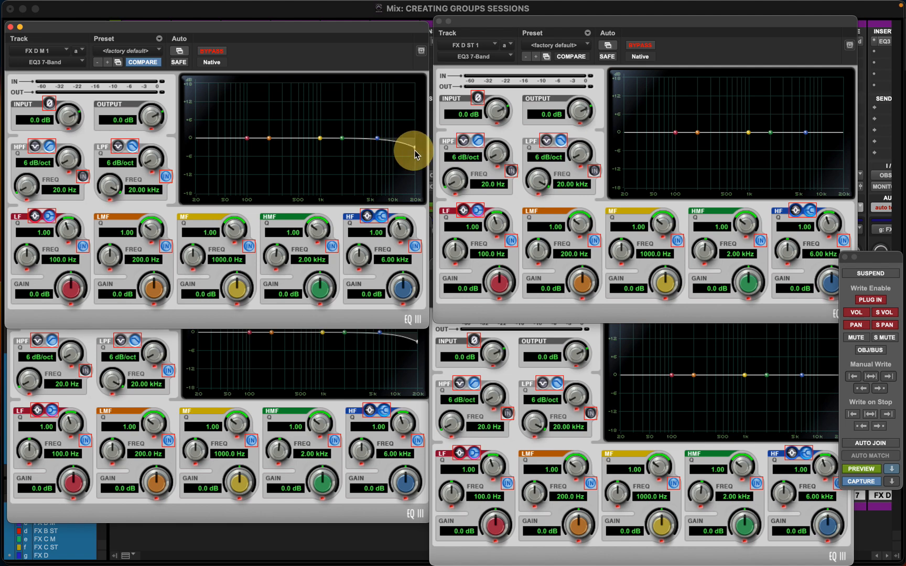
pyautogui.moveTo(415, 149); pyautogui.dragTo(322, 158)
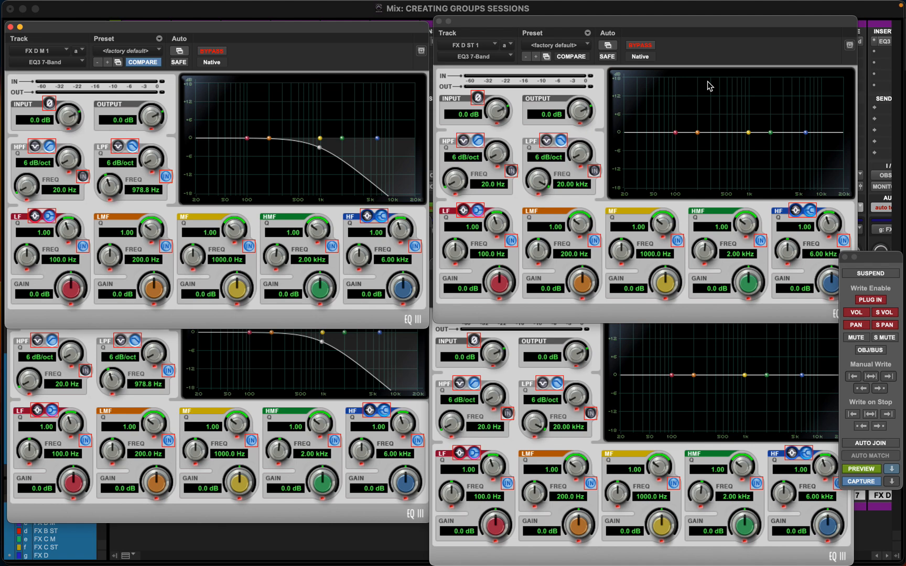
# Switch to the Edit window and close all four open EQ3 7-Band plug-in windows
pyautogui.press('super+equal')
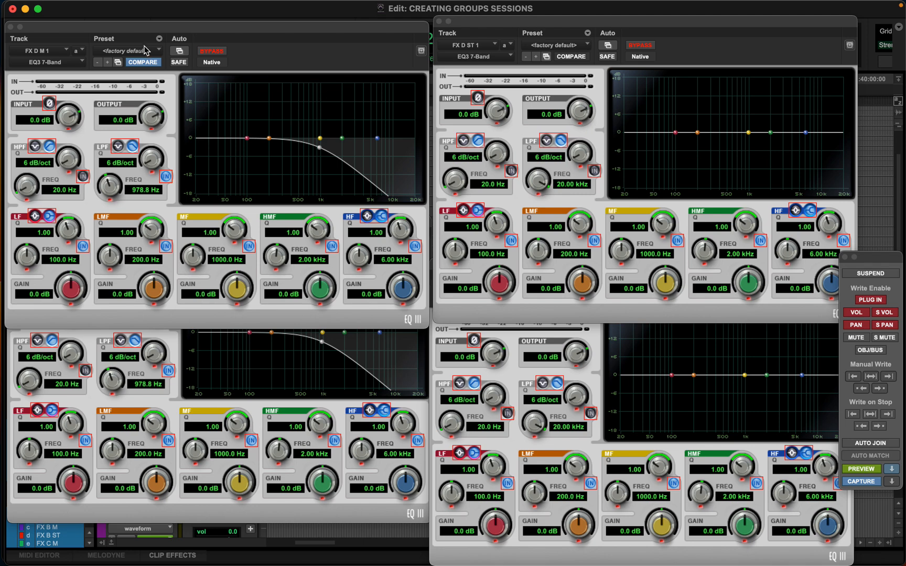
pyautogui.click(10, 27)
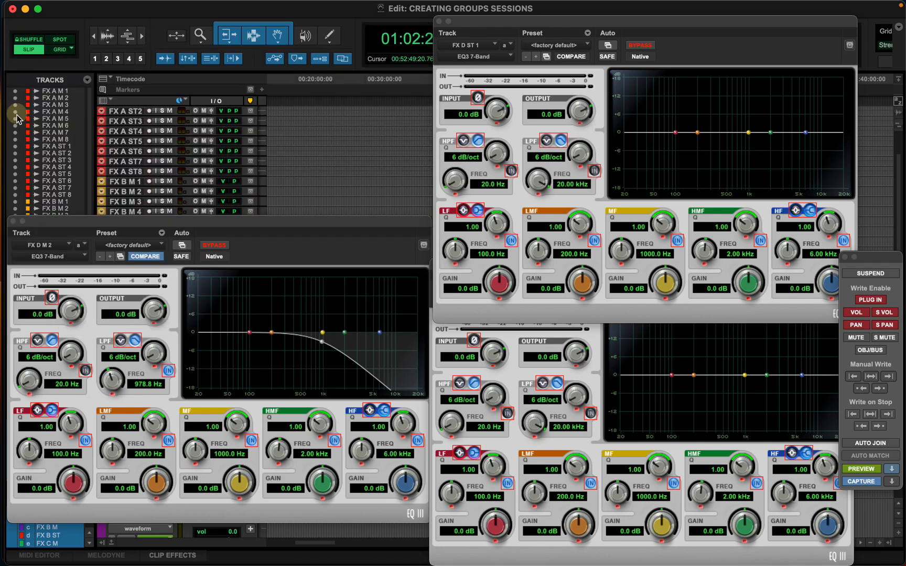
pyautogui.click(12, 222)
pyautogui.click(438, 21)
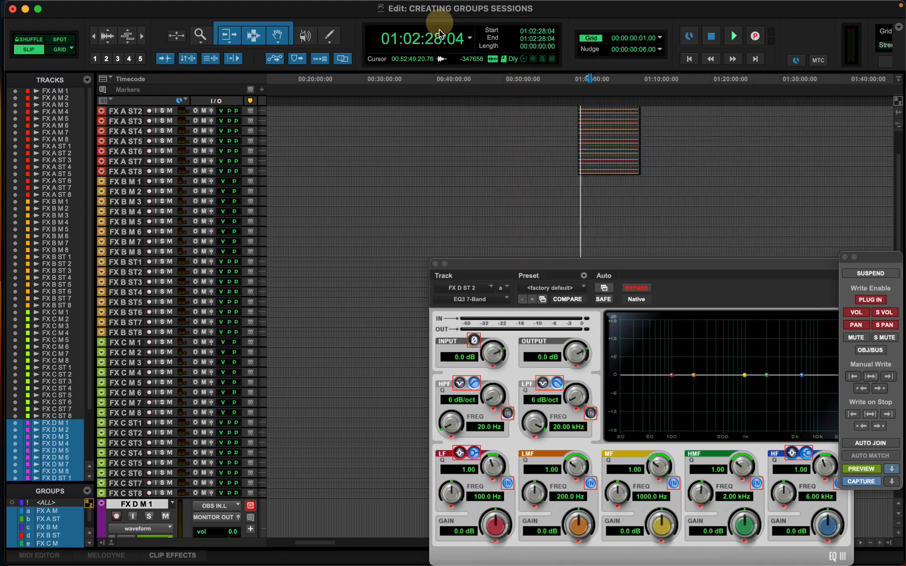
pyautogui.click(435, 264)
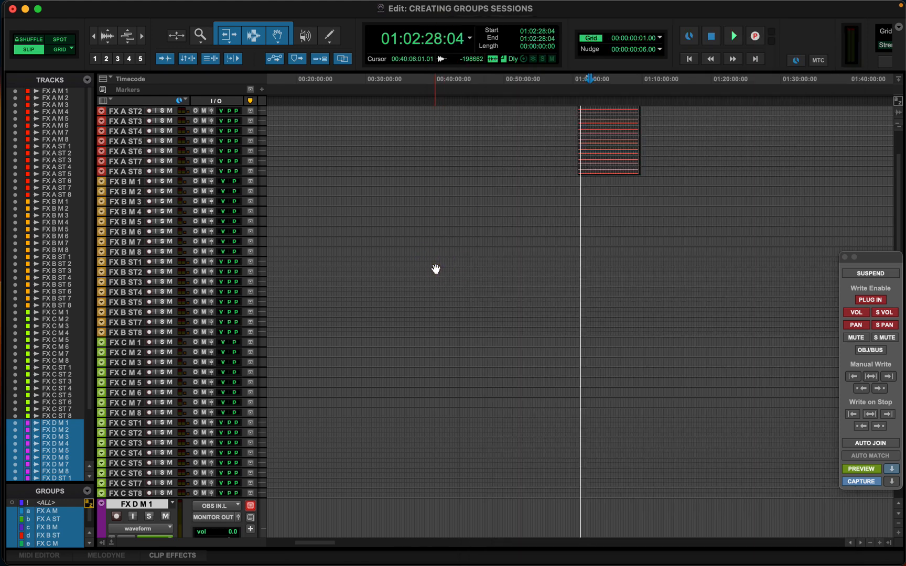
# Test the FX D group link by muting its tracks from one track and unmuting them again
pyautogui.scroll(-5, 461, 271)
pyautogui.scroll(-2, 461, 277)
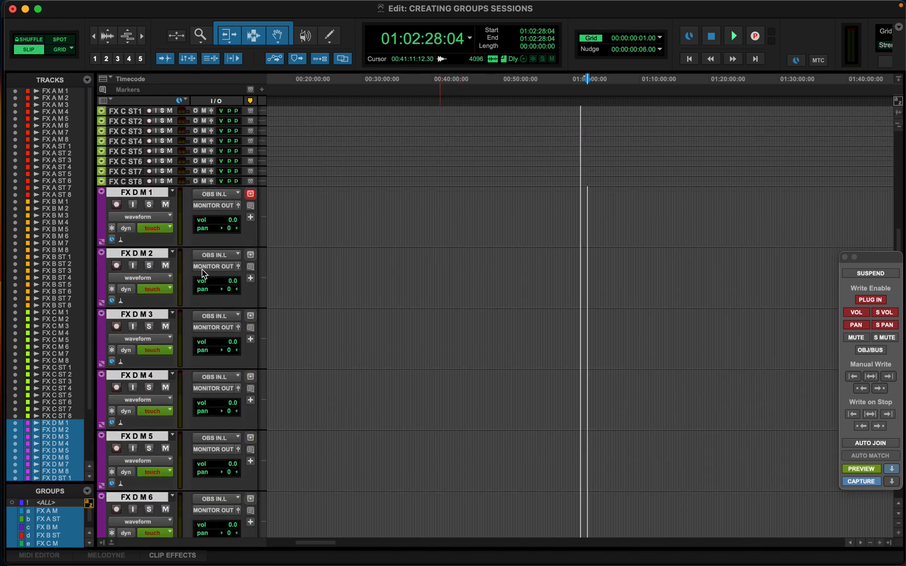
pyautogui.click(162, 262)
pyautogui.scroll(-6, 344, 293)
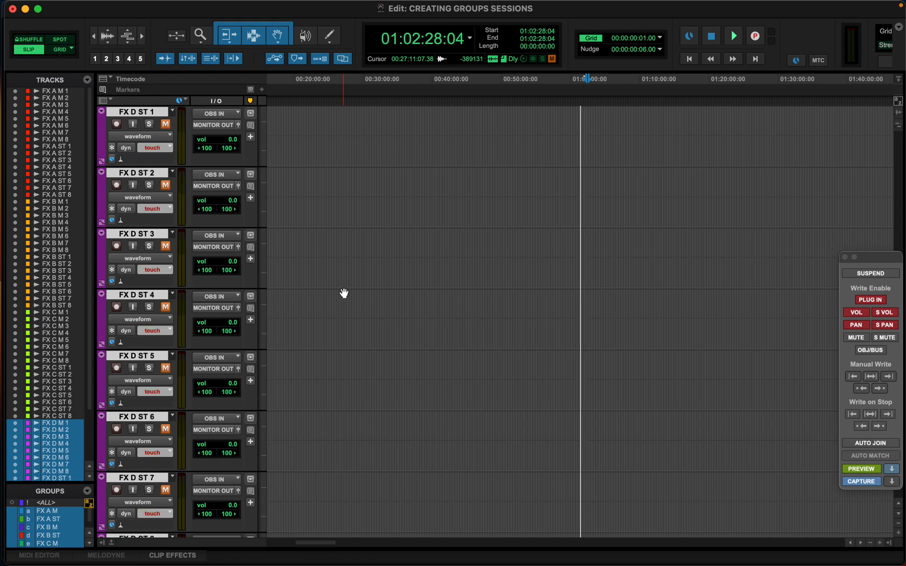
pyautogui.click(165, 311)
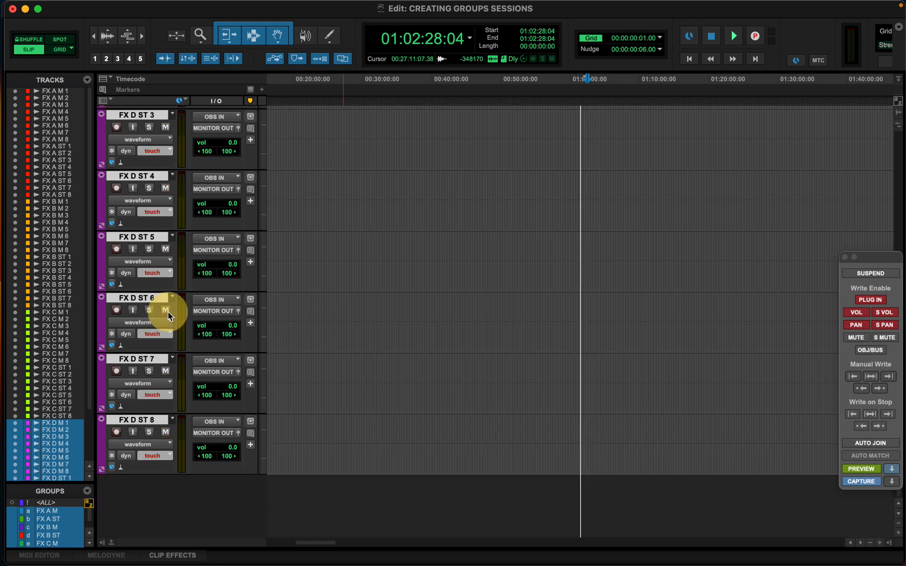
# Test solo and input monitoring across the linked FX D tracks, turning each on and off again
pyautogui.click(149, 188)
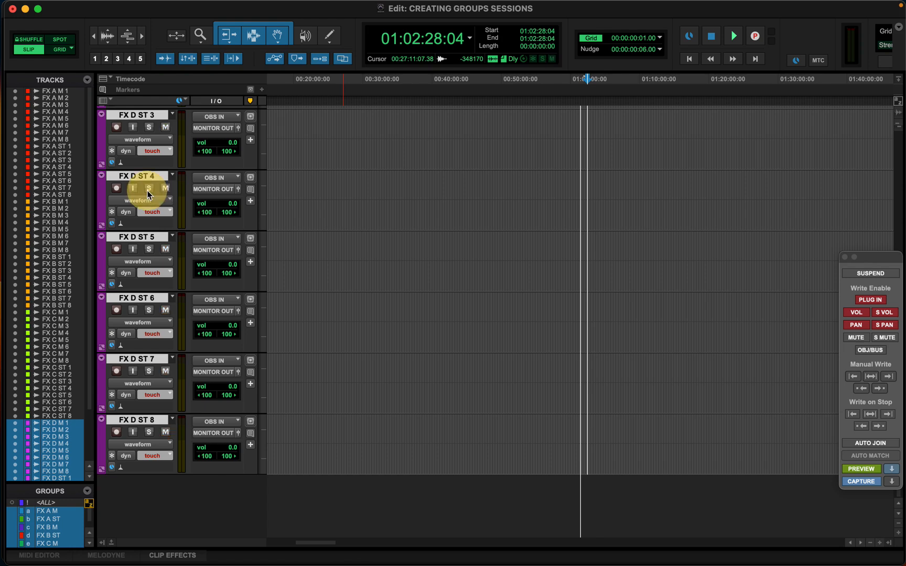
pyautogui.scroll(2, 148, 197)
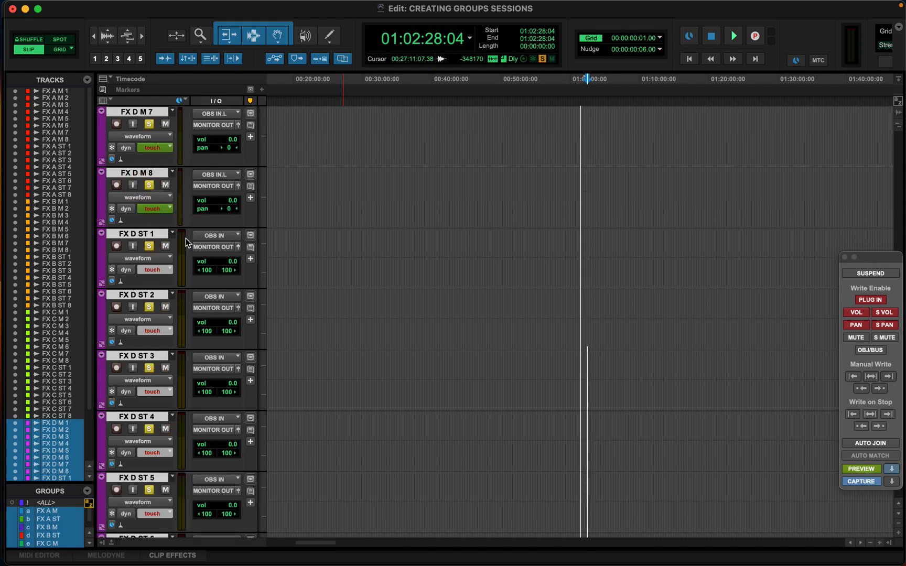
pyautogui.click(149, 186)
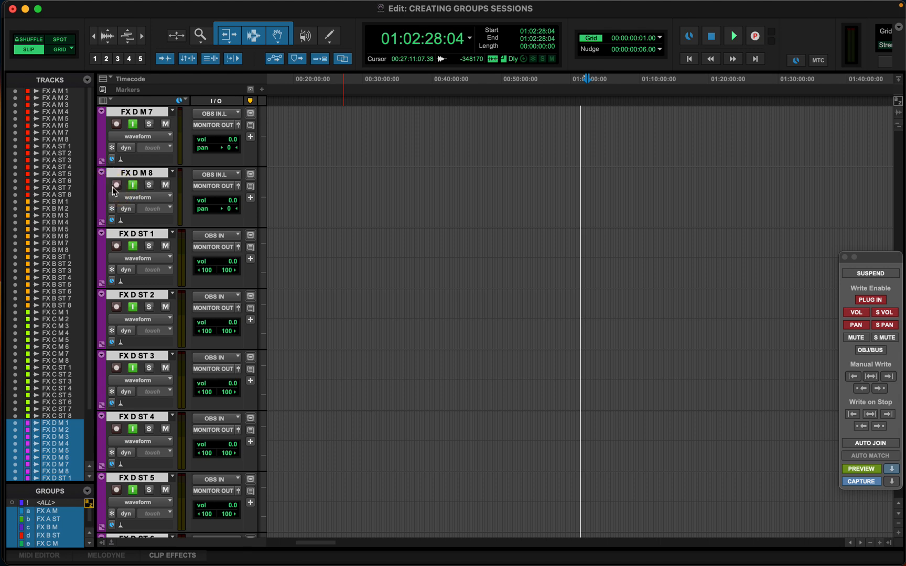
pyautogui.scroll(-4, 310, 233)
pyautogui.scroll(7, 310, 233)
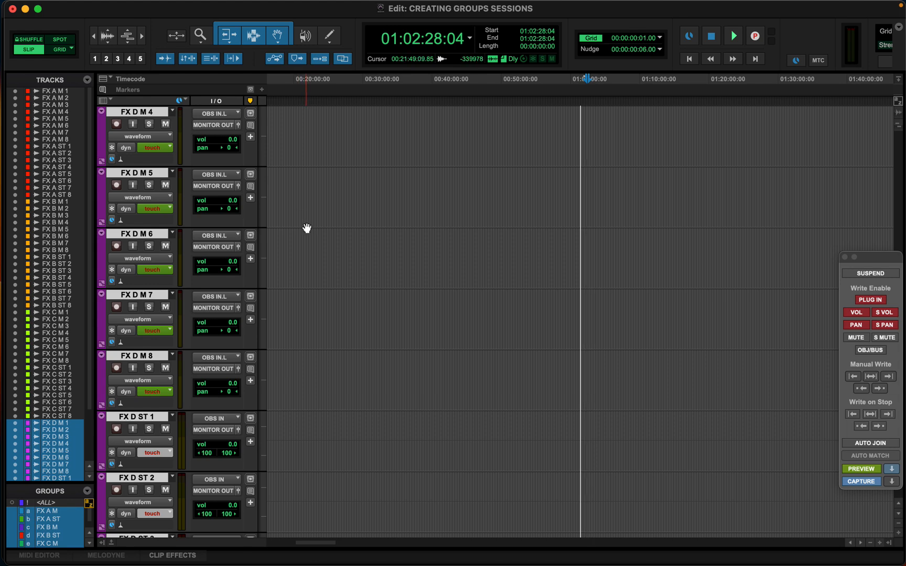
# Return to the Mix window and compare the EQ3 7-Band settings on FX D M 2 and FX D ST 1, closing each plug-in
pyautogui.press('super+equal')
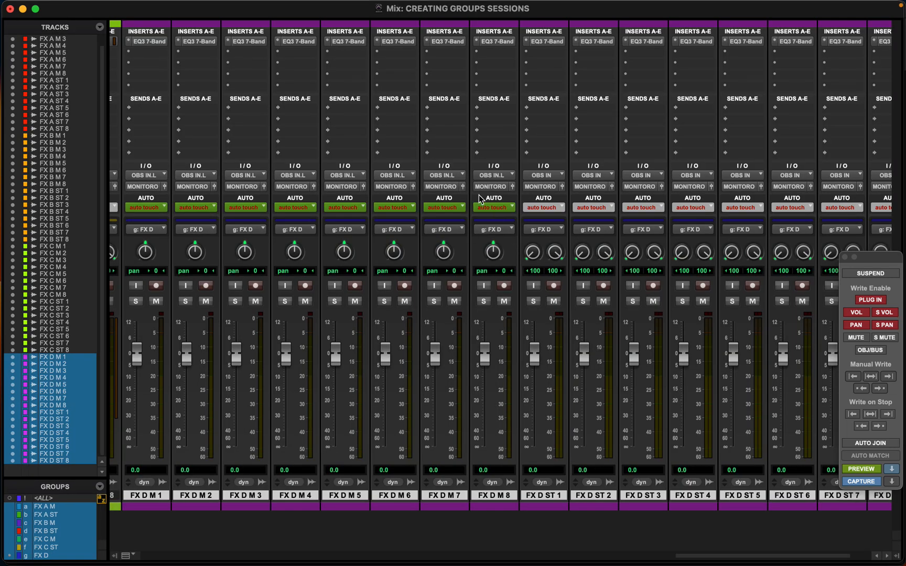
pyautogui.click(199, 42)
pyautogui.click(179, 45)
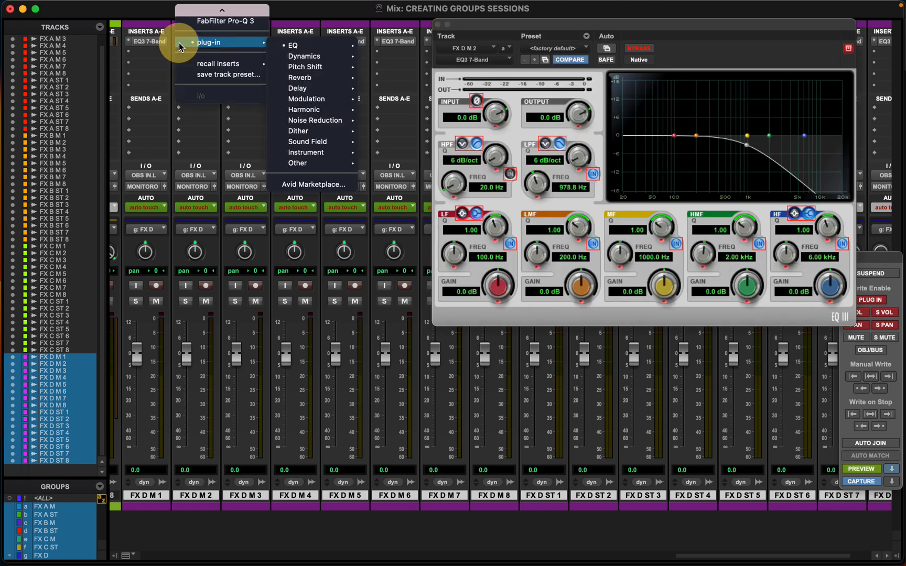
pyautogui.click(227, 139)
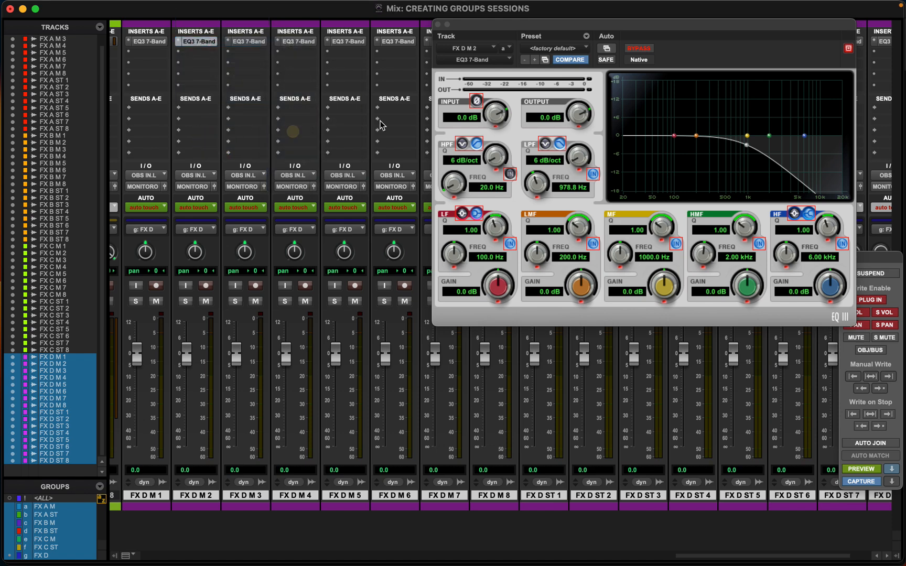
pyautogui.click(439, 24)
pyautogui.hscroll(3, 480, 210)
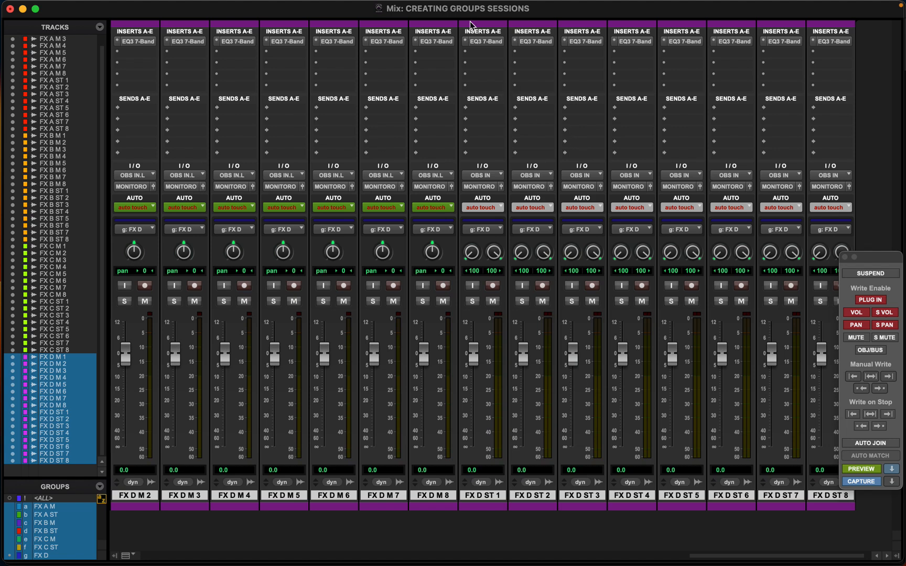
pyautogui.click(486, 41)
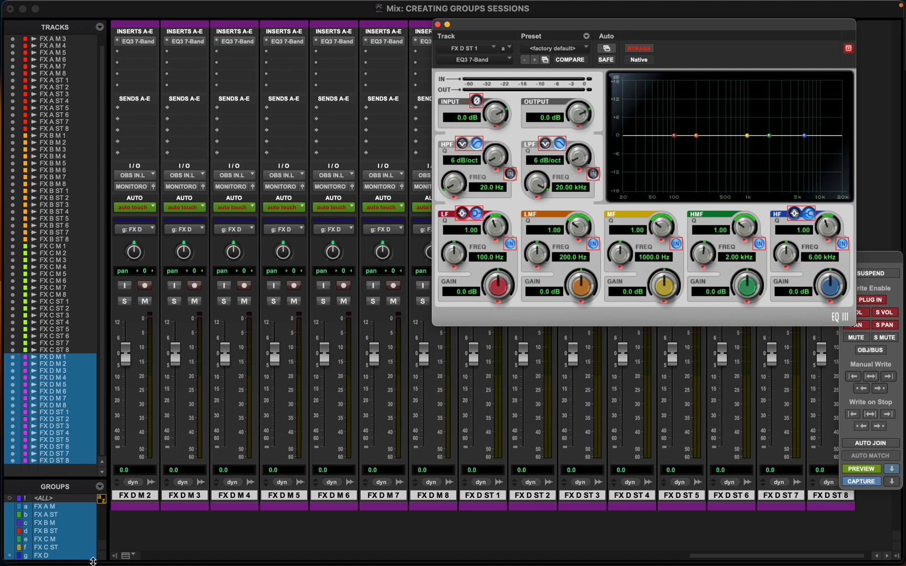
pyautogui.click(437, 24)
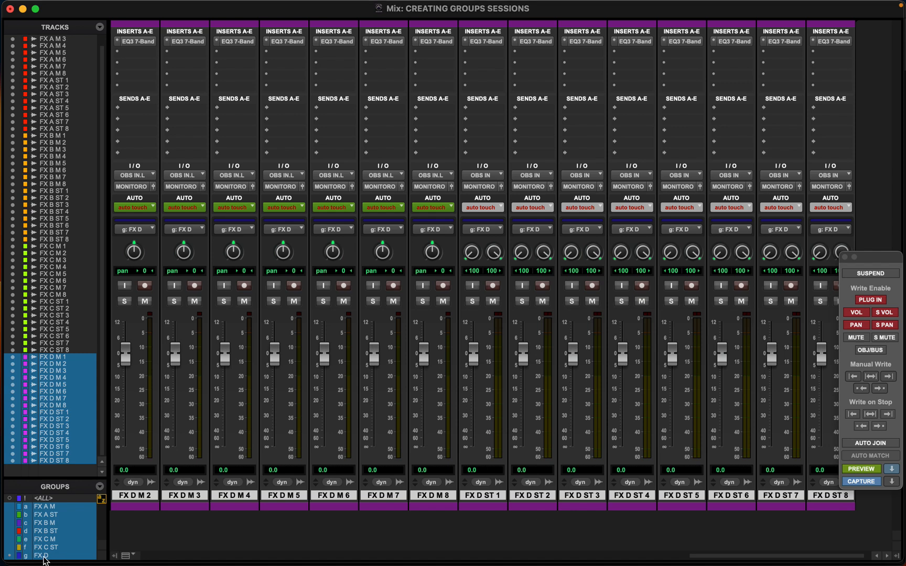
# Turn off automation Preview while keeping the FX D group active
pyautogui.click(44, 557)
pyautogui.click(44, 557)
pyautogui.click(863, 469)
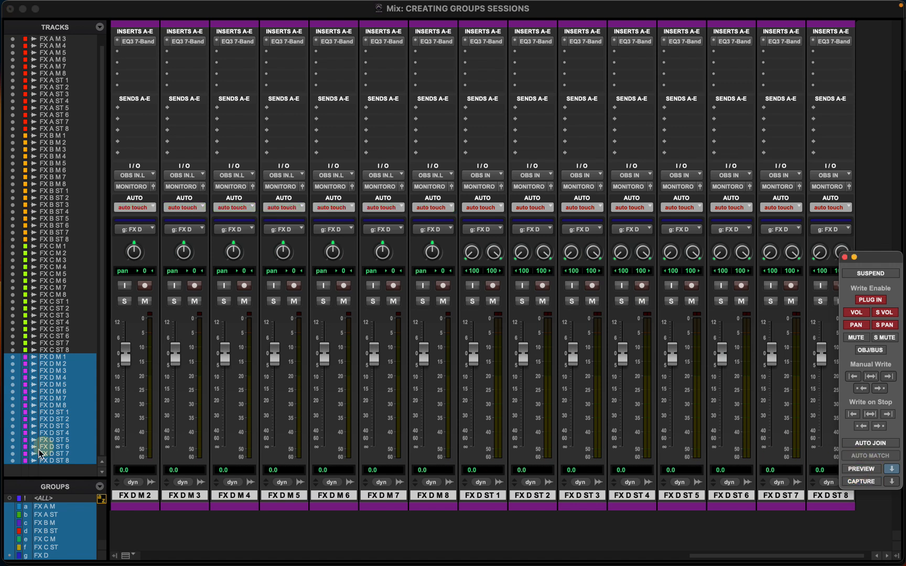
# Open the group modification settings and load group g - FX D for editing
pyautogui.click(100, 486)
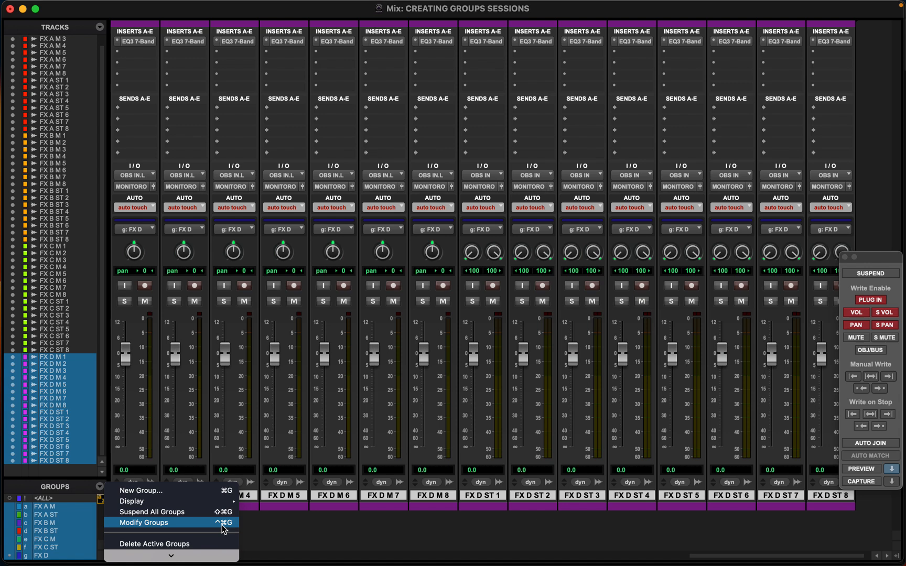
pyautogui.click(188, 530)
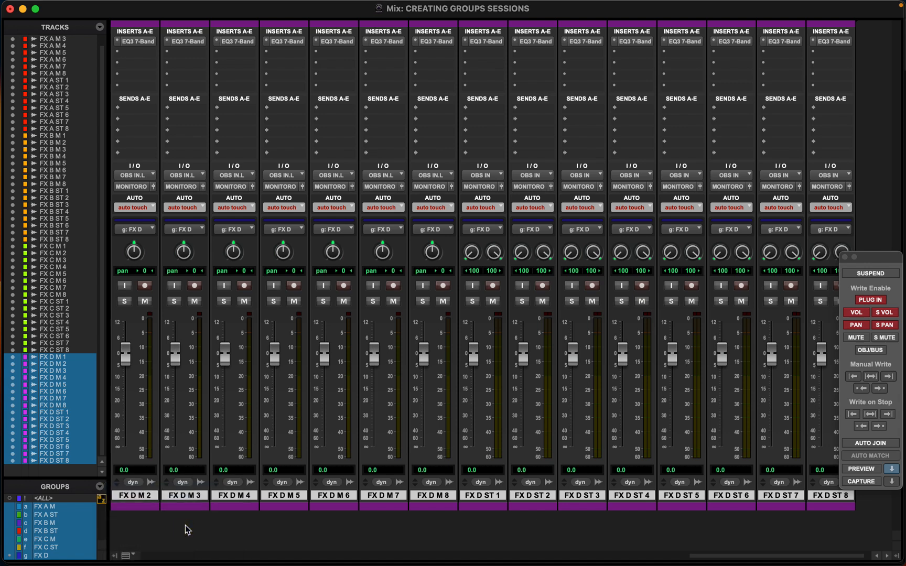
pyautogui.moveTo(440, 64); pyautogui.dragTo(434, 64)
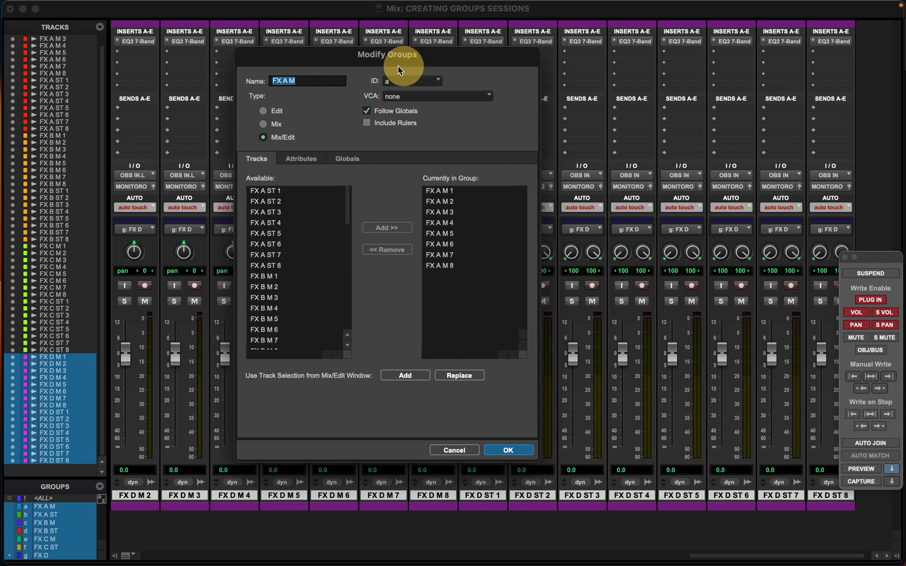
pyautogui.click(394, 83)
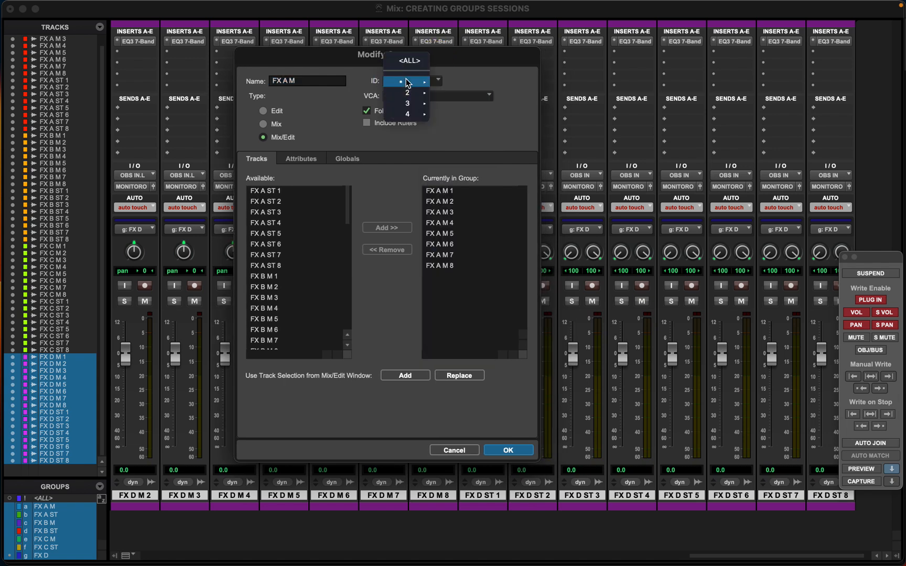
pyautogui.moveTo(390, 84)
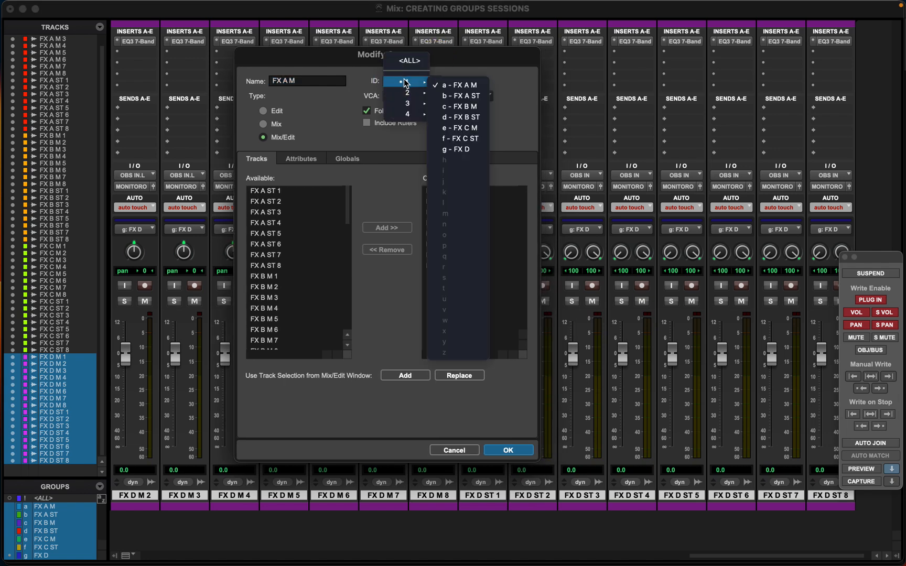
pyautogui.click(469, 155)
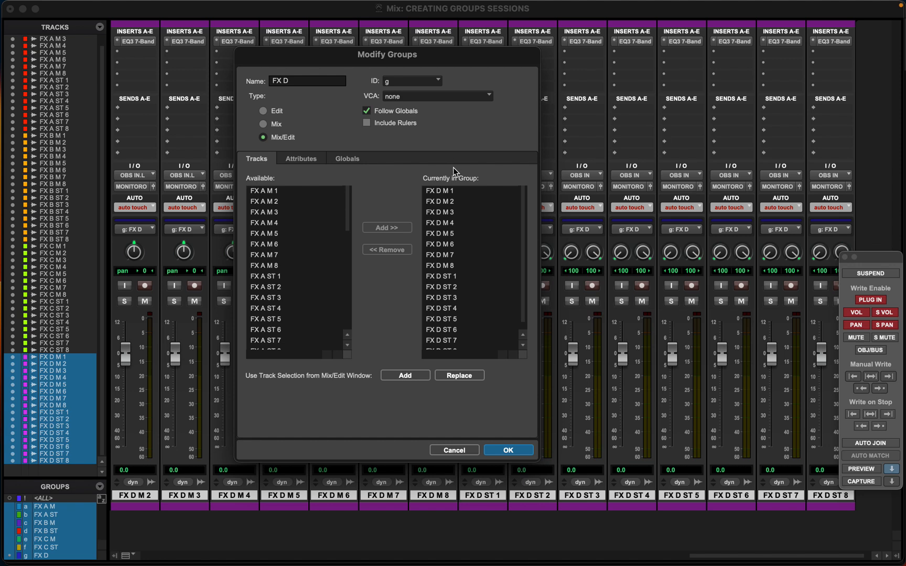
# Remove tracks FX D ST 1 through FX D ST 8 from the FX D group
pyautogui.click(455, 192)
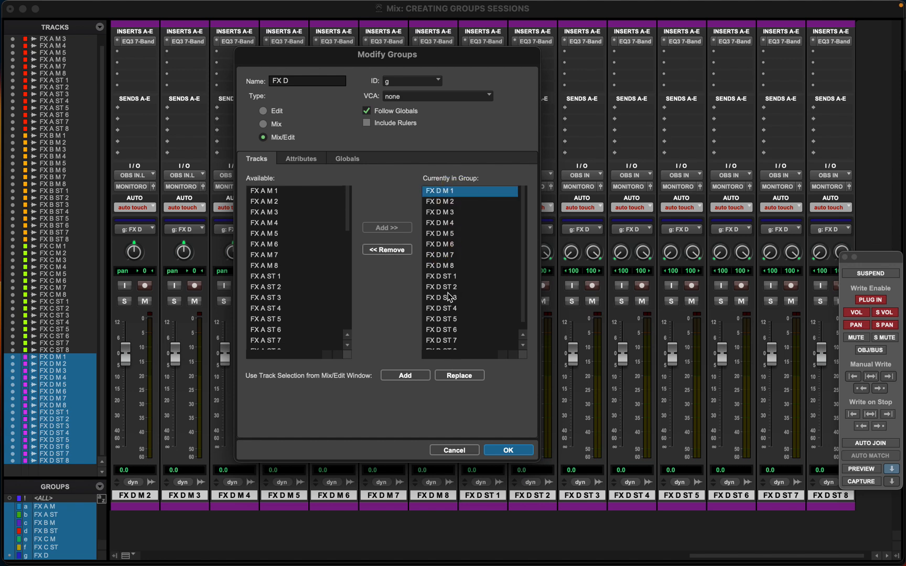
pyautogui.scroll(-1, 453, 302)
pyautogui.click(461, 269)
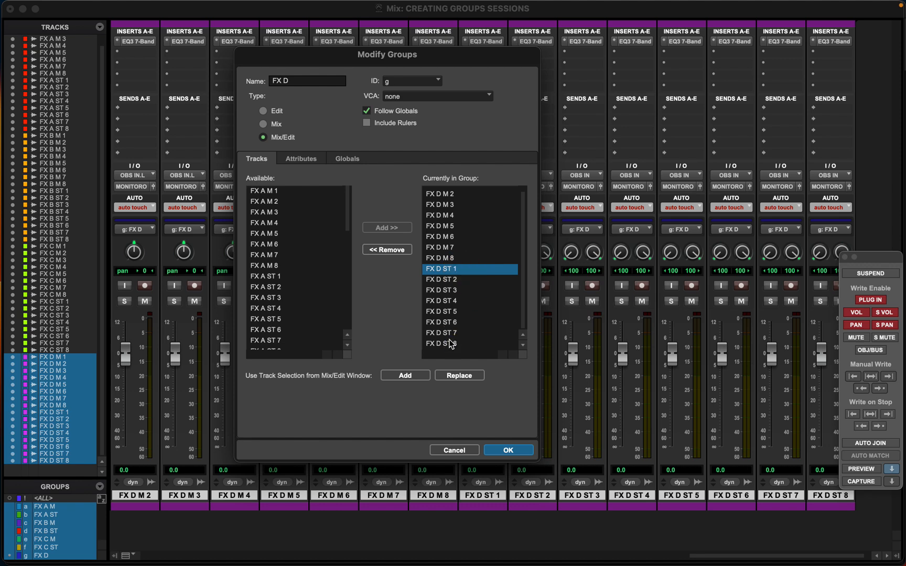
pyautogui.keyDown('shift'); pyautogui.click(453, 347); pyautogui.keyUp('shift')
pyautogui.click(453, 273)
pyautogui.keyDown('shift'); pyautogui.click(468, 343); pyautogui.keyUp('shift')
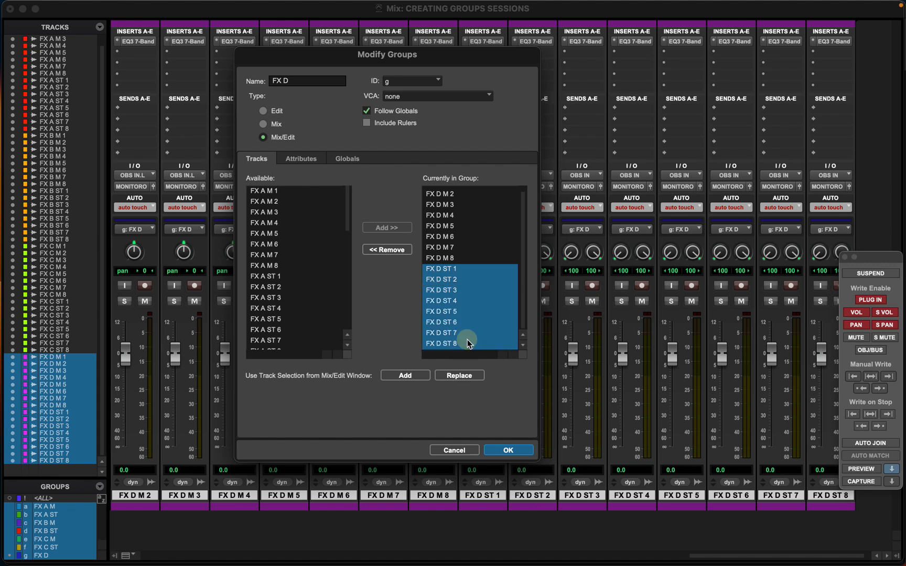
pyautogui.click(396, 254)
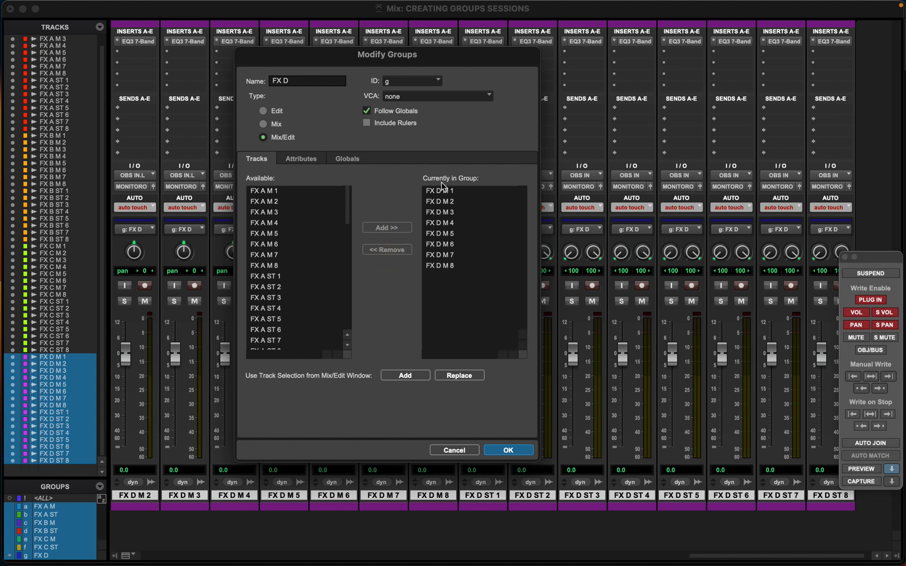
# Rename group g as FX D M, keeping FX D M 1 through FX D M 8 in it, and apply the changes
pyautogui.click(462, 192)
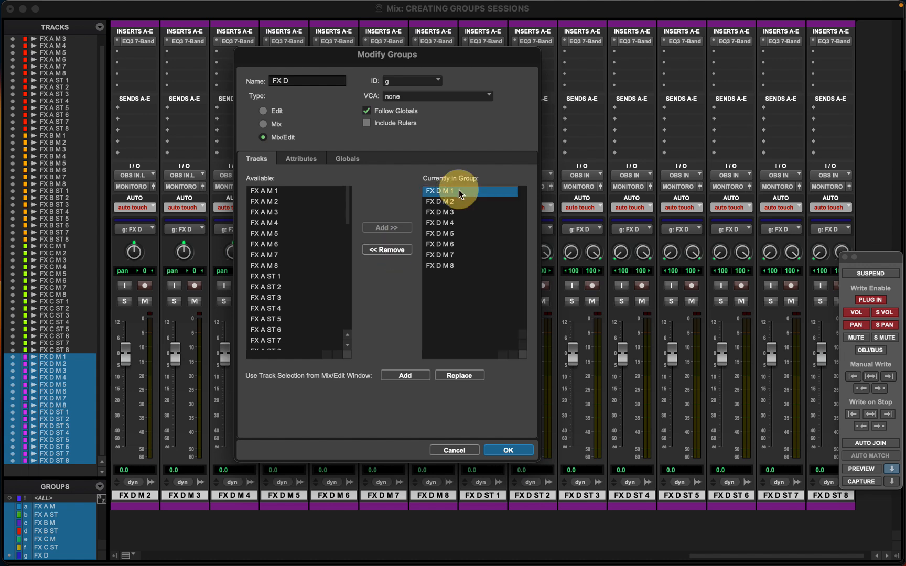
pyautogui.click(447, 267)
pyautogui.click(300, 79)
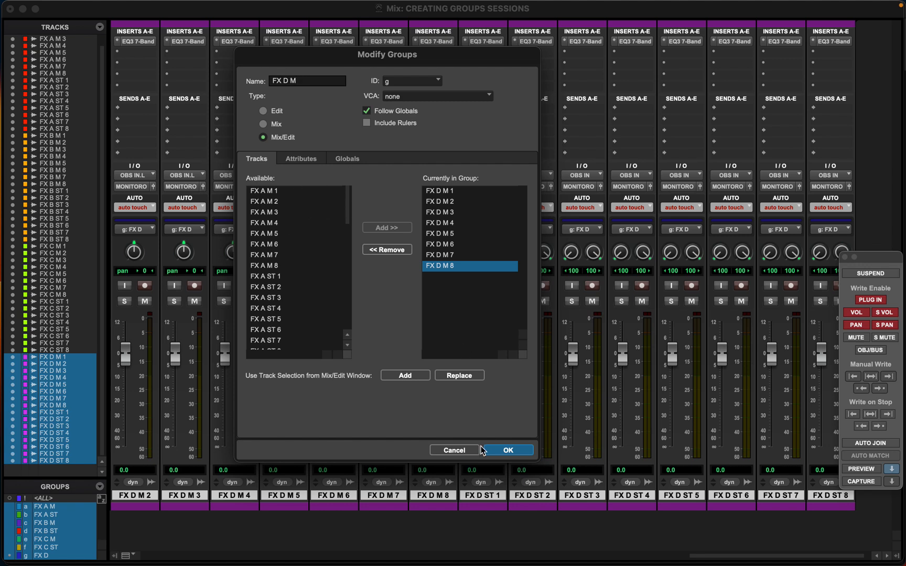
pyautogui.click(515, 448)
pyautogui.click(513, 450)
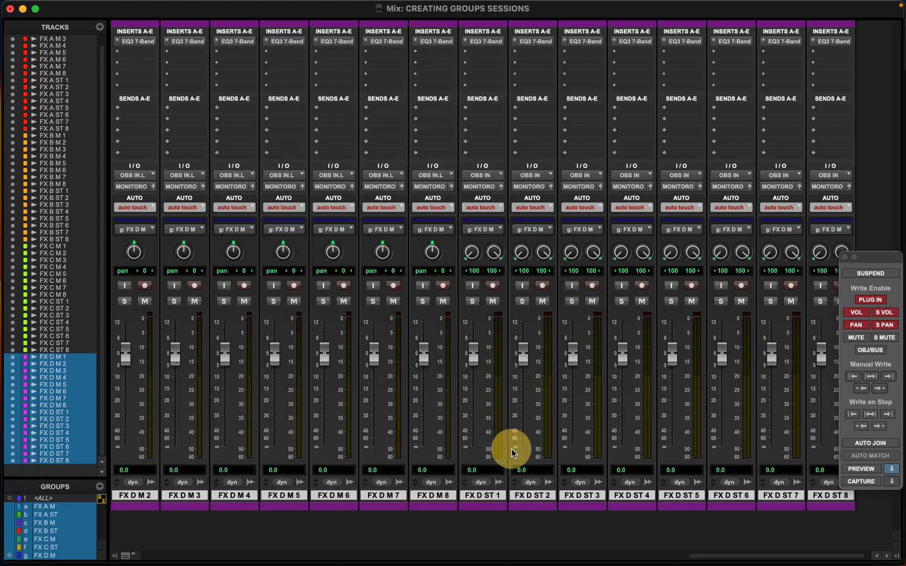
# Turn on automation Preview and show the EQ3 7-Band plug-ins of FX D M 1 and FX D M 2 together
pyautogui.hscroll(-2, 467, 286)
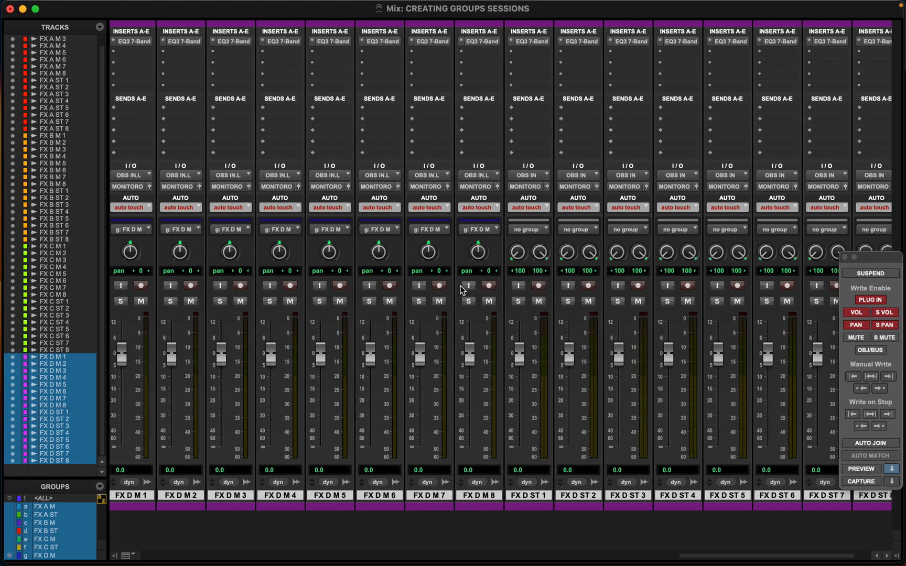
pyautogui.click(140, 42)
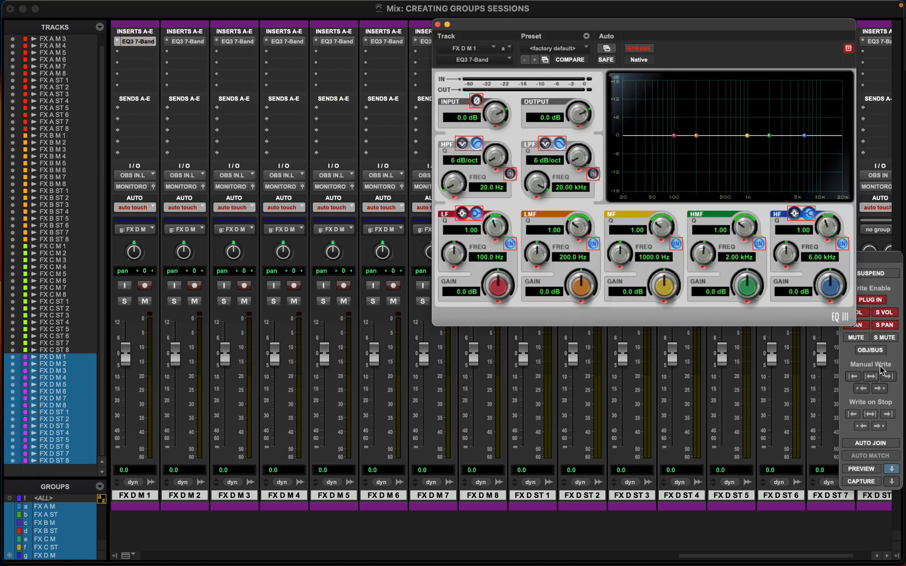
pyautogui.click(861, 469)
pyautogui.moveTo(632, 35); pyautogui.dragTo(250, 64)
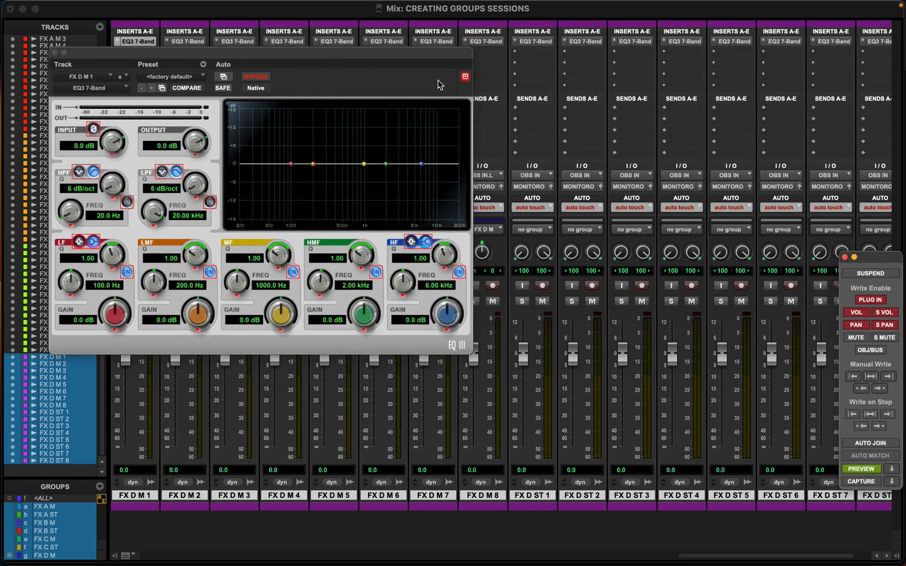
pyautogui.click(188, 41)
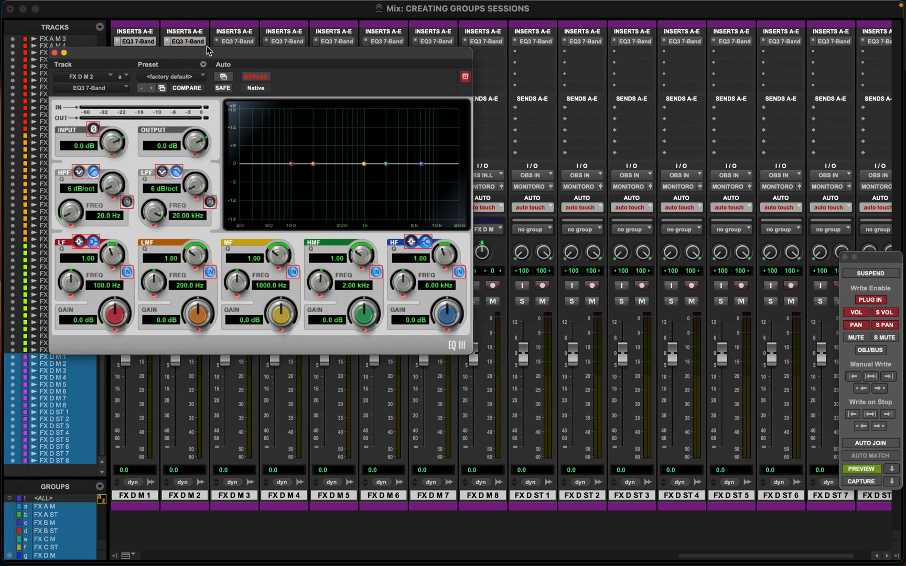
pyautogui.moveTo(213, 52); pyautogui.dragTo(357, 161)
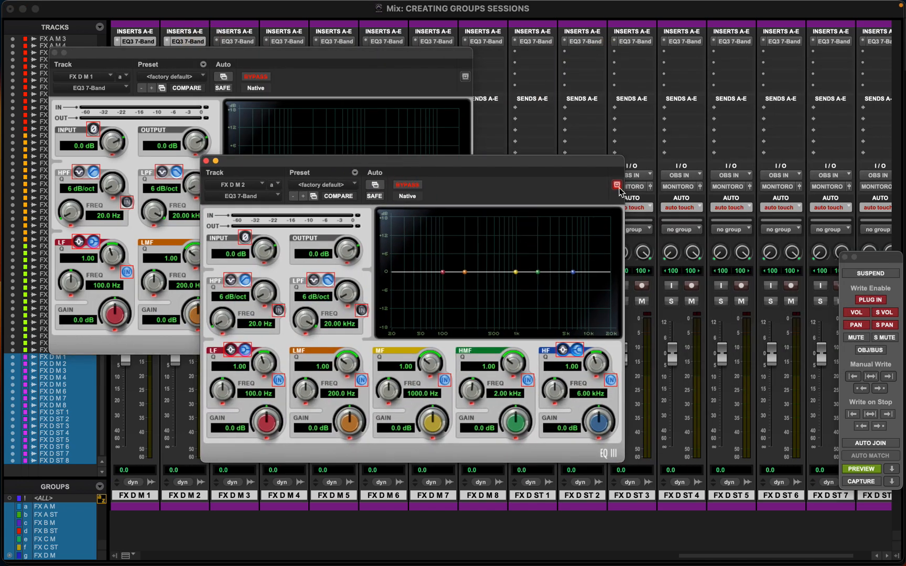
pyautogui.moveTo(543, 168); pyautogui.dragTo(744, 255)
pyautogui.click(548, 193)
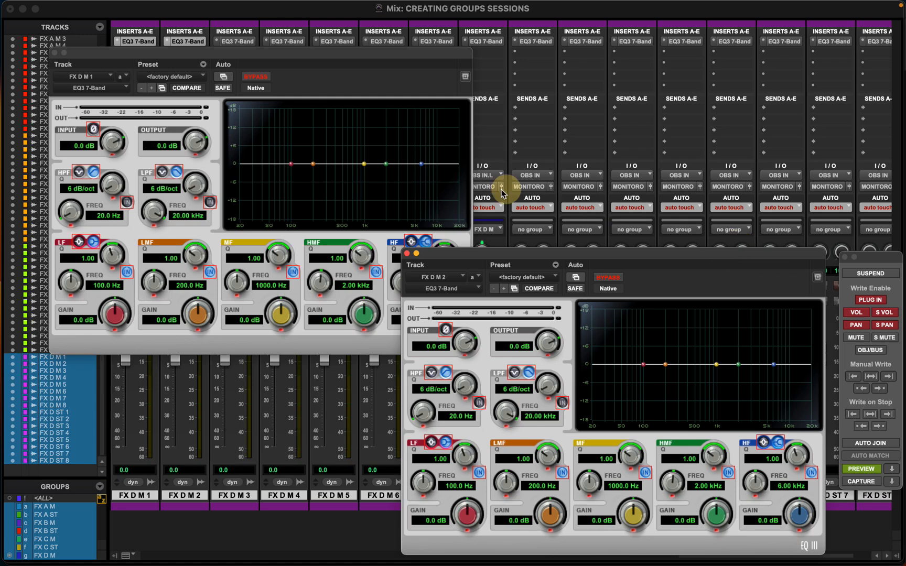
# Test the link by cutting FX D M 1's HMF band to -10.2 dB at 2.59 kHz and LMF to -7.3 dB at 112.5 Hz
pyautogui.click(388, 166)
pyautogui.moveTo(388, 166); pyautogui.dragTo(394, 196)
pyautogui.moveTo(313, 164); pyautogui.dragTo(295, 190)
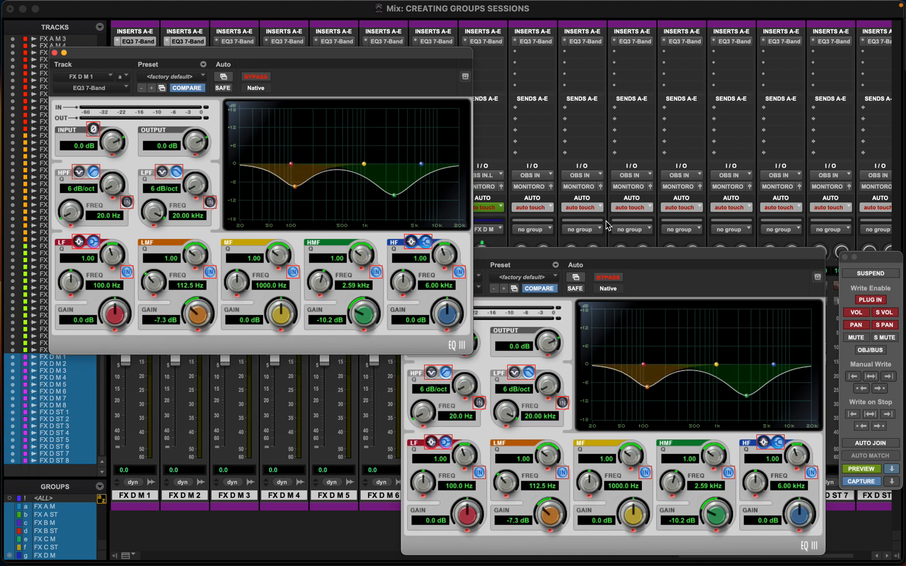
# Compare the mono tracks' EQ curves with the EQ3 7-Band on FX D ST 1, closing all three plug-ins
pyautogui.moveTo(564, 280); pyautogui.dragTo(211, 292)
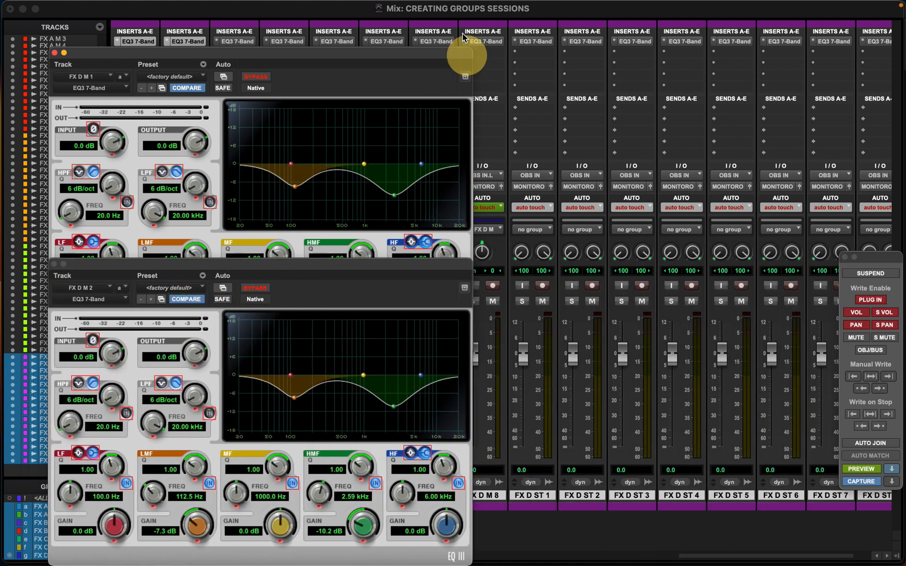
pyautogui.click(538, 42)
pyautogui.moveTo(541, 166); pyautogui.dragTo(694, 99)
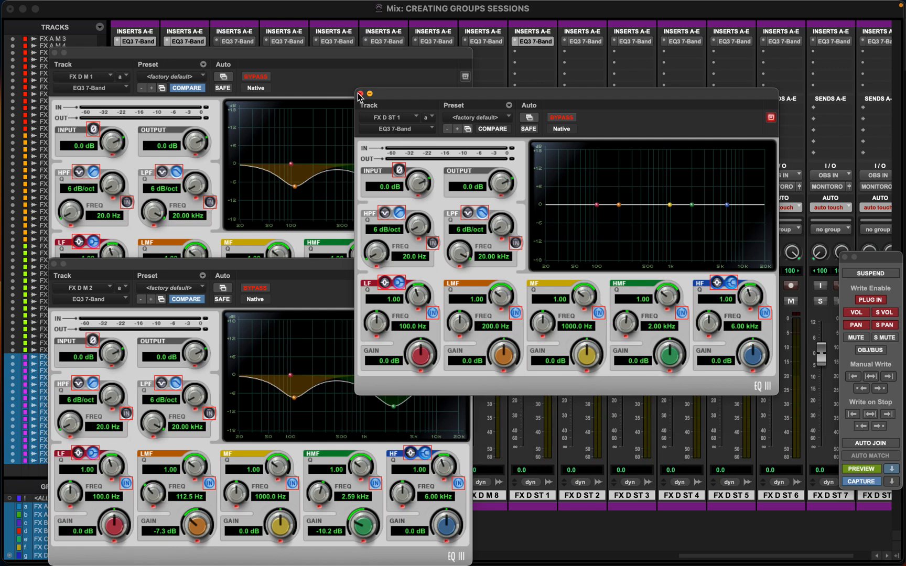
pyautogui.click(360, 94)
pyautogui.click(54, 53)
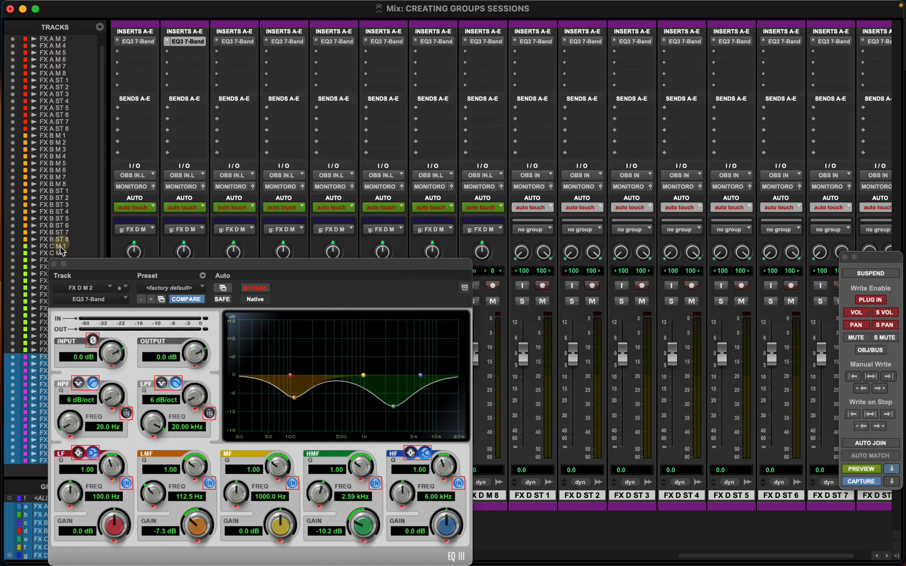
pyautogui.click(54, 264)
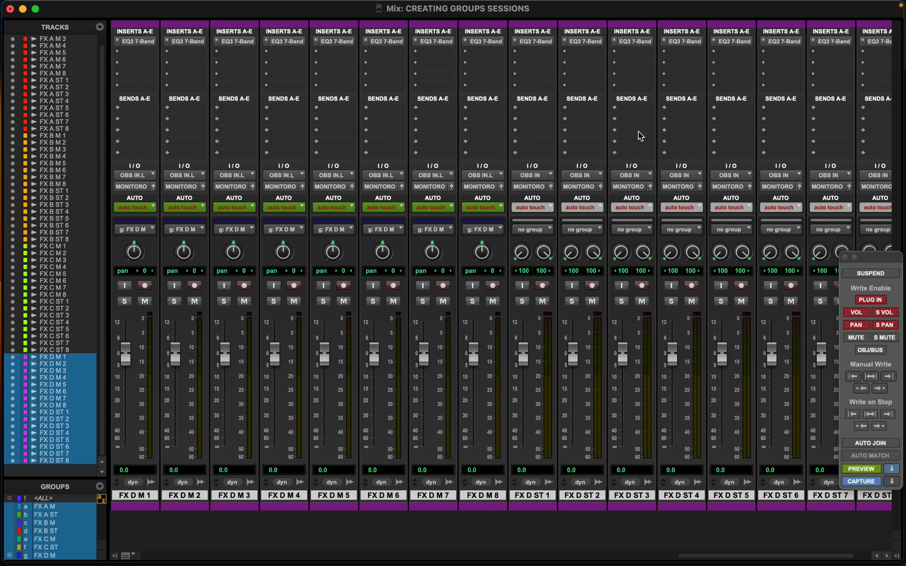
# Turn off automation Preview and move the Automation window over the FX D M 3 channel strip
pyautogui.click(870, 469)
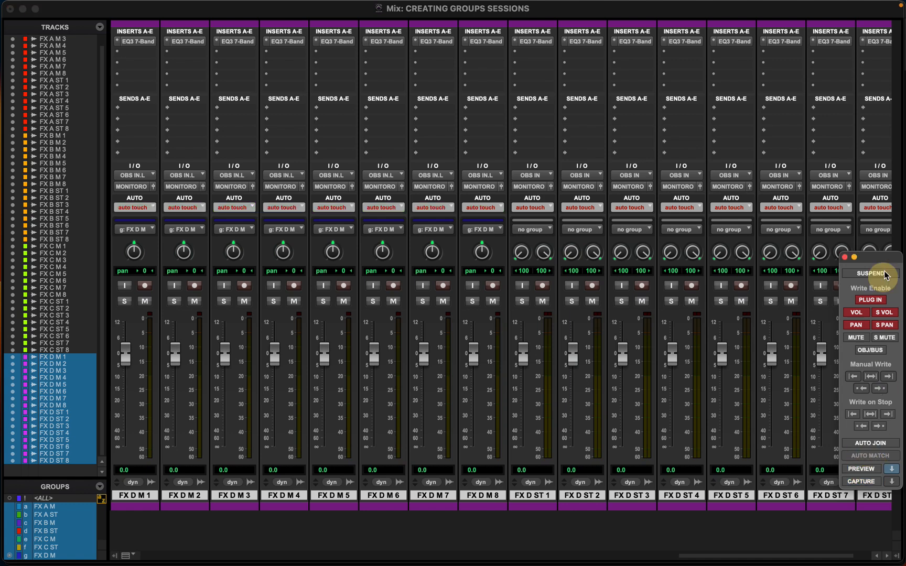
pyautogui.moveTo(900, 258); pyautogui.dragTo(270, 134)
pyautogui.click(238, 344)
pyautogui.click(239, 345)
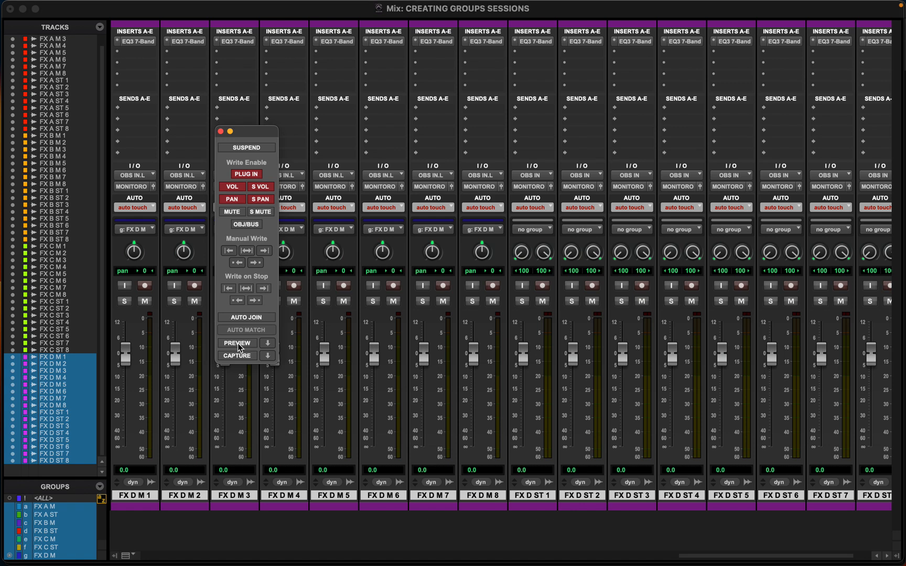
# Review the automation-enabled parameters of the EQ3 7-Band on FX D M 4 and close the plug-in and Automation windows
pyautogui.click(299, 43)
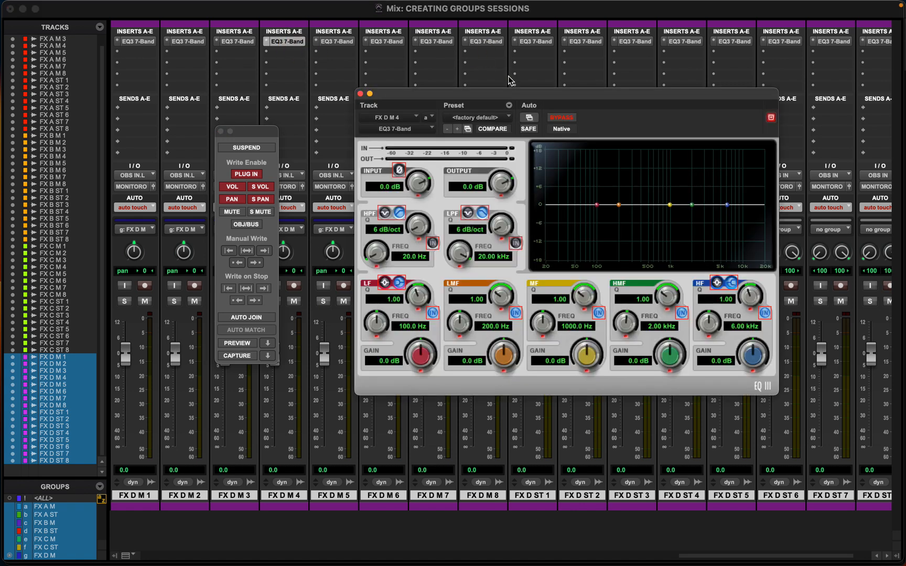
pyautogui.click(527, 119)
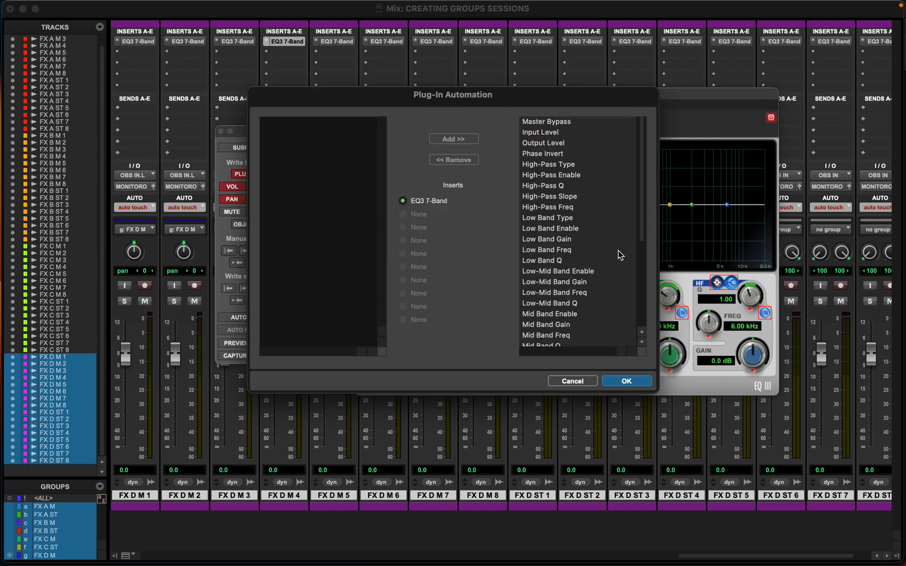
pyautogui.click(625, 383)
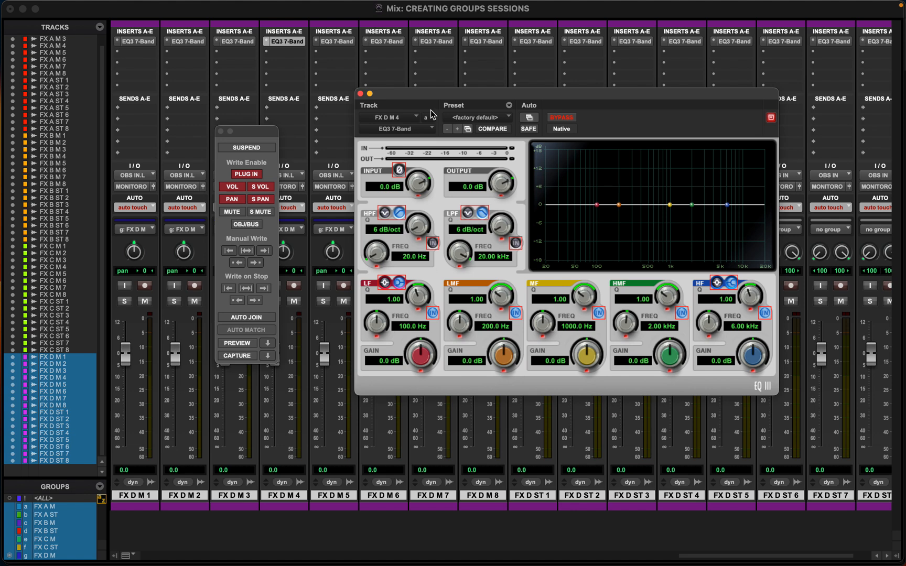
pyautogui.click(361, 94)
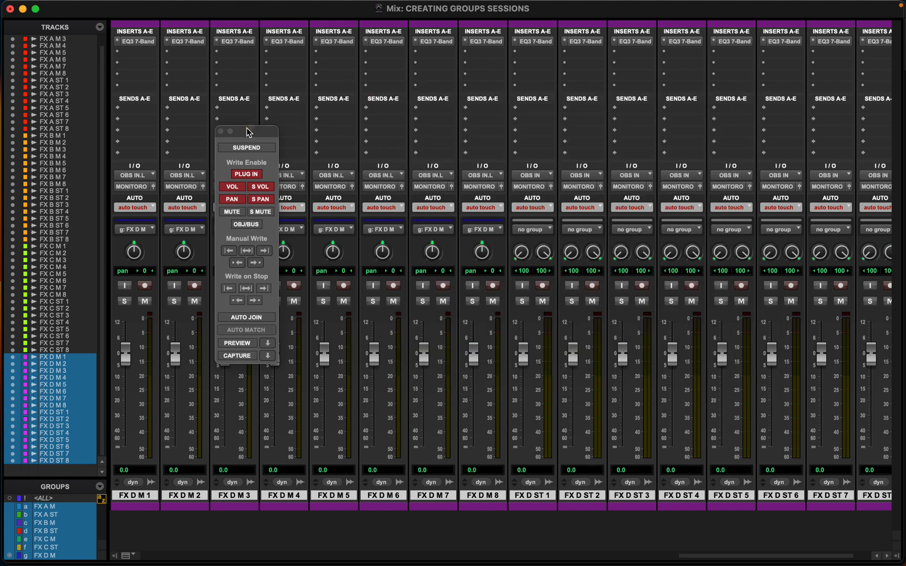
pyautogui.click(220, 131)
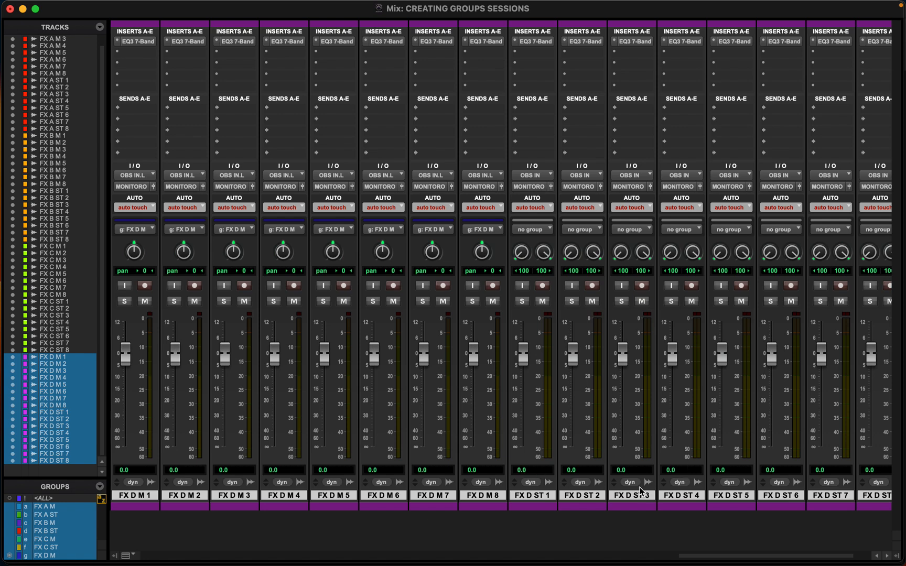
# Group tracks FX D ST 1 through FX D ST 8 as "FX D St", a Mix/Edit group with ID h that follows globals
pyautogui.hscroll(3, 691, 501)
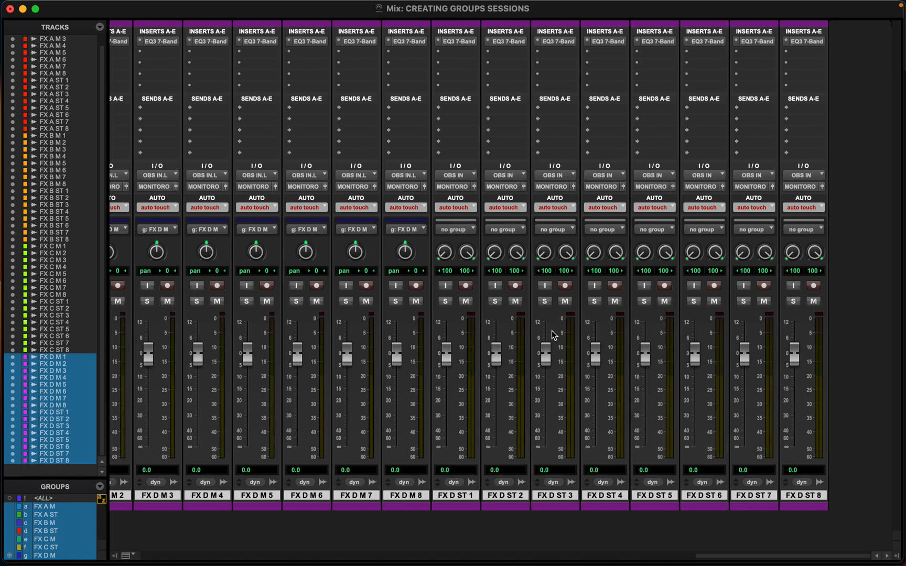
pyautogui.click(462, 500)
pyautogui.click(456, 496)
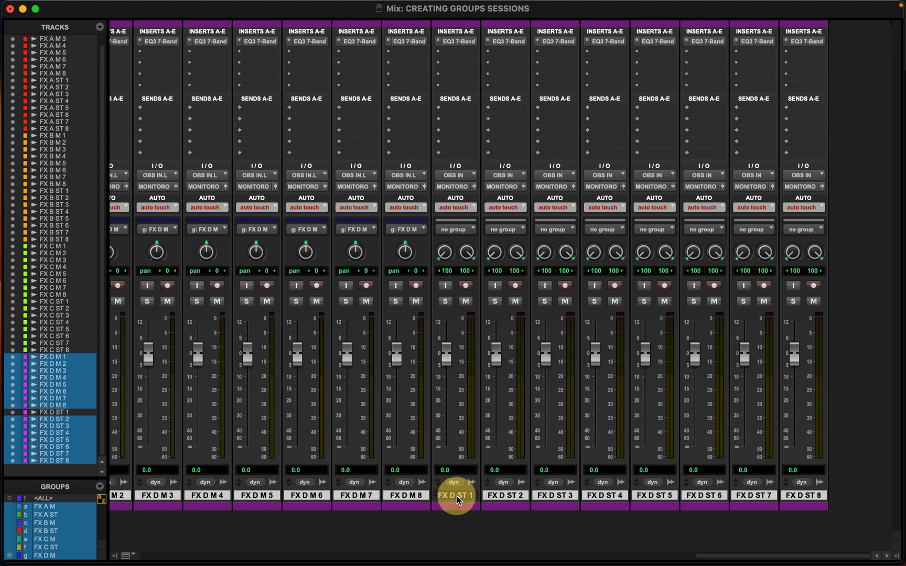
pyautogui.click(458, 496)
pyautogui.keyDown('shift'); pyautogui.click(805, 496); pyautogui.keyUp('shift')
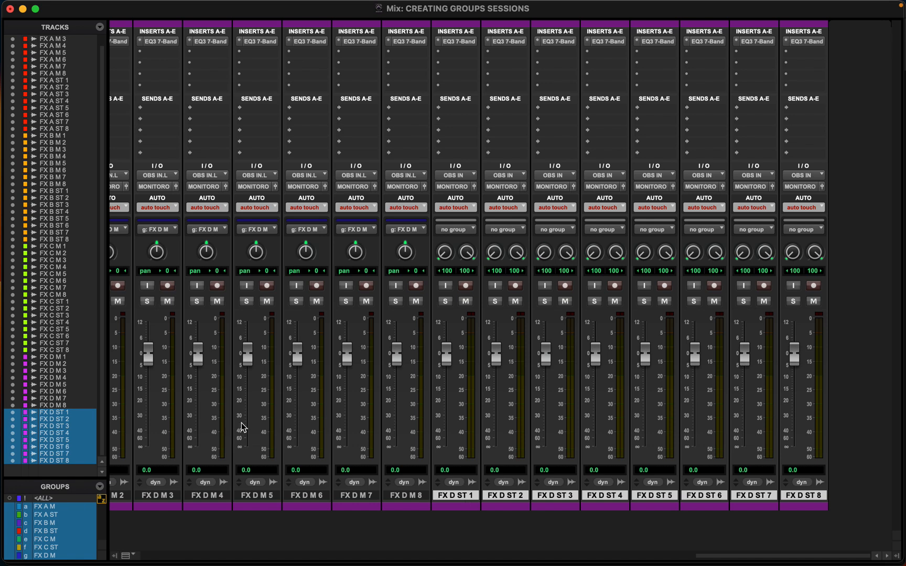
pyautogui.press('super+g')
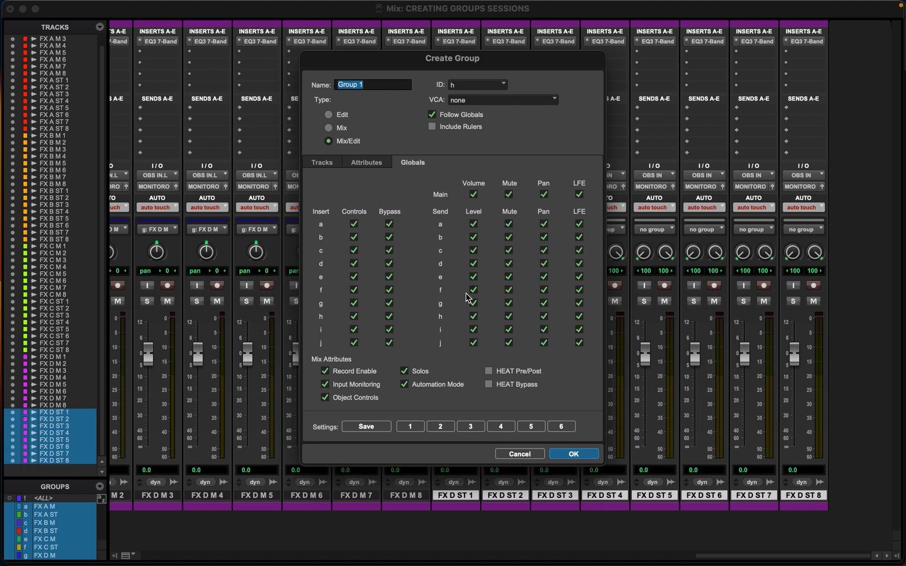
pyautogui.write('FX D St')
pyautogui.click(322, 165)
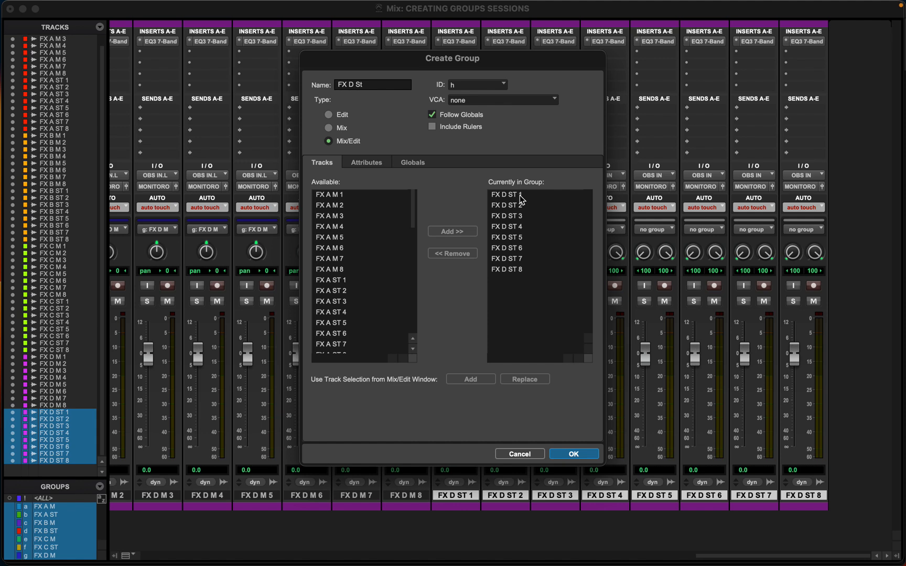
pyautogui.click(502, 198)
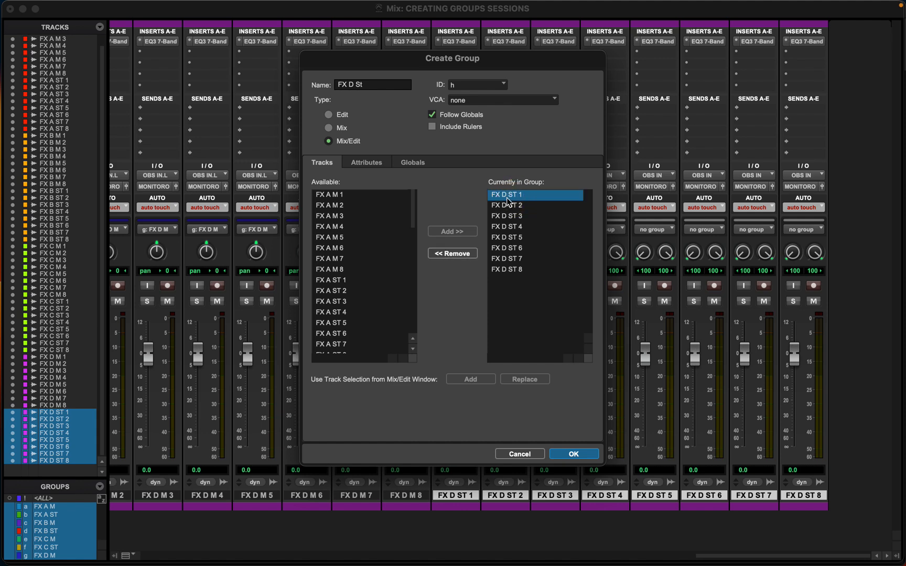
pyautogui.click(590, 453)
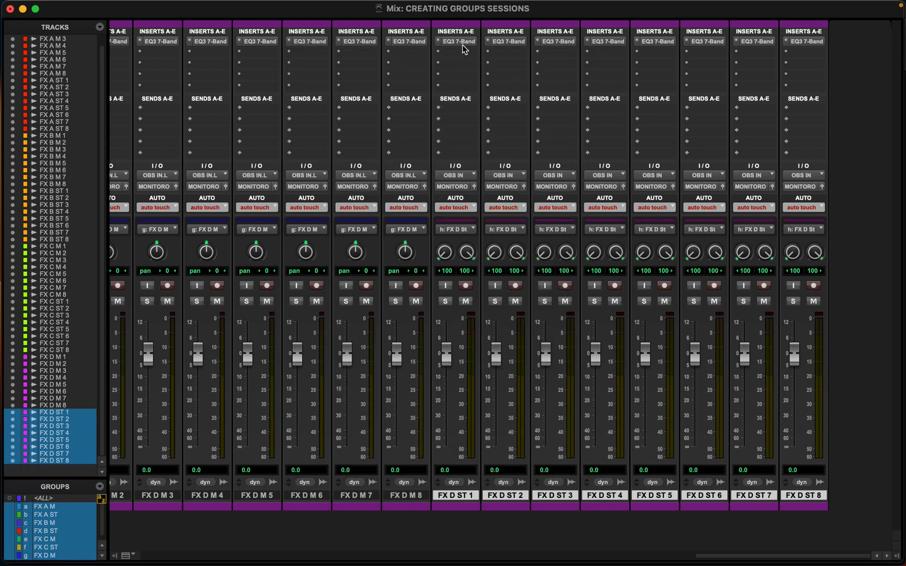
# Turn on automation Preview and keep the EQ3 7-Band windows of FX D ST 1 and FX D ST 2 open, positioned apart for comparison
pyautogui.press('super+4')
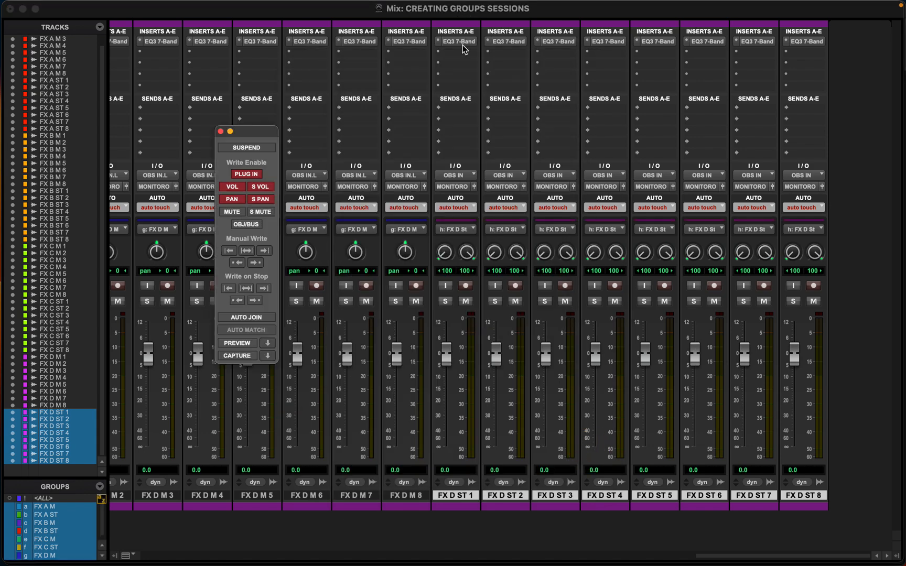
pyautogui.click(244, 346)
pyautogui.click(463, 41)
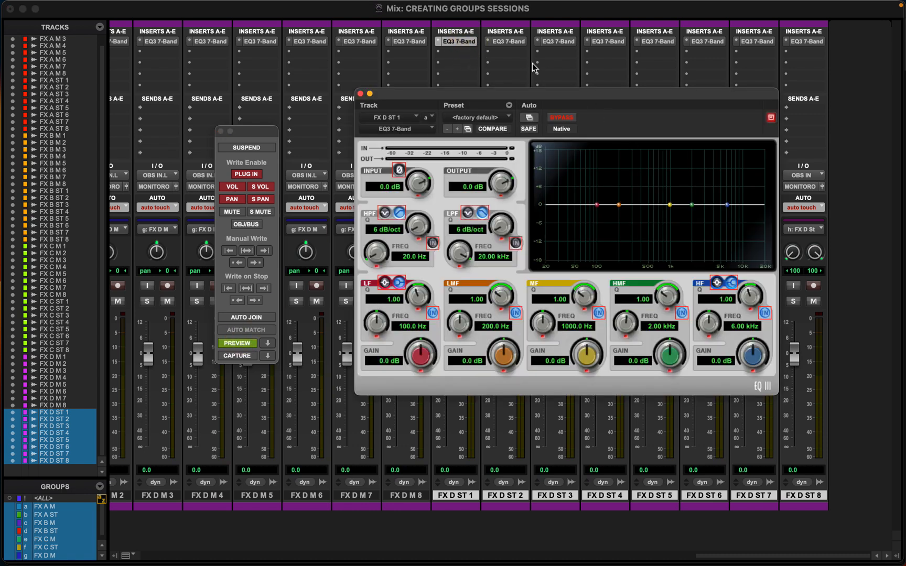
pyautogui.click(772, 118)
pyautogui.click(508, 41)
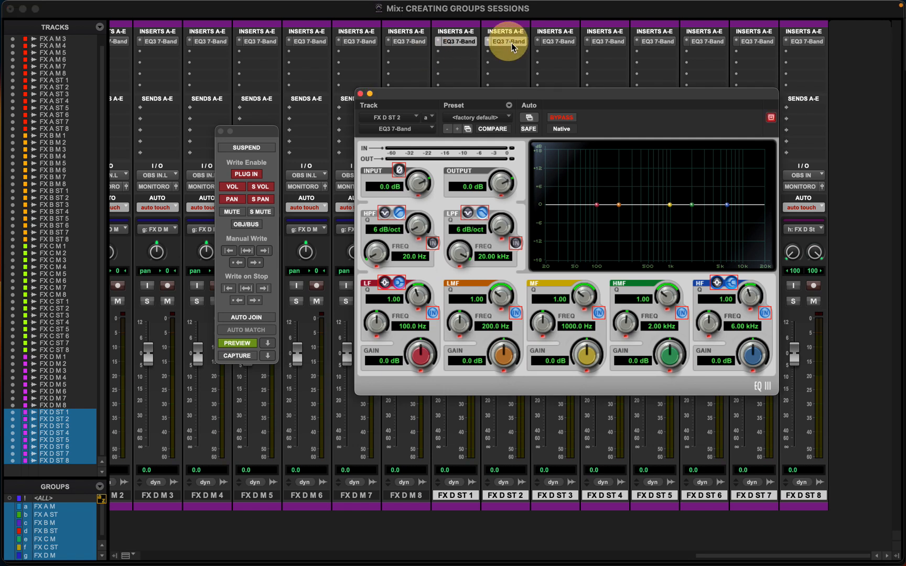
pyautogui.click(772, 118)
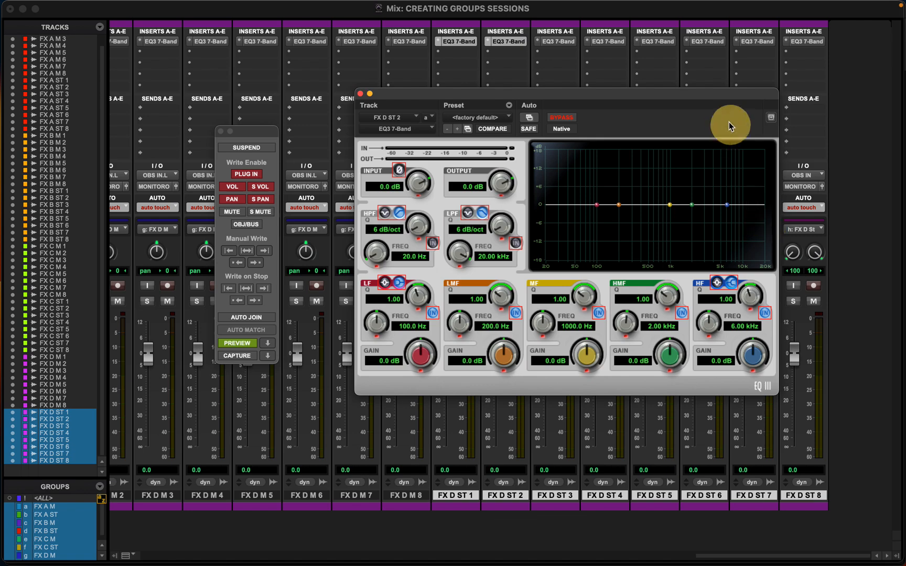
pyautogui.moveTo(657, 93); pyautogui.dragTo(663, 223)
pyautogui.moveTo(621, 97); pyautogui.dragTo(375, 19)
# Test the link by cutting FX D ST 1's MF to -11.6 dB, HF to -7.9 dB and LF to -10.6 dB, closing both EQs and ending Preview
pyautogui.moveTo(425, 127); pyautogui.dragTo(417, 163)
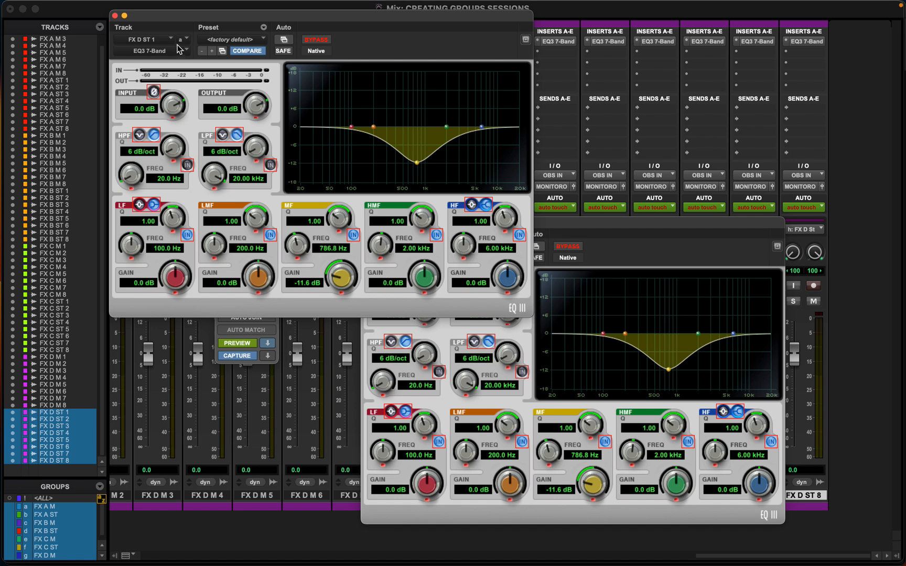
pyautogui.moveTo(482, 128); pyautogui.dragTo(487, 152)
pyautogui.moveTo(351, 126); pyautogui.dragTo(336, 159)
pyautogui.click(115, 15)
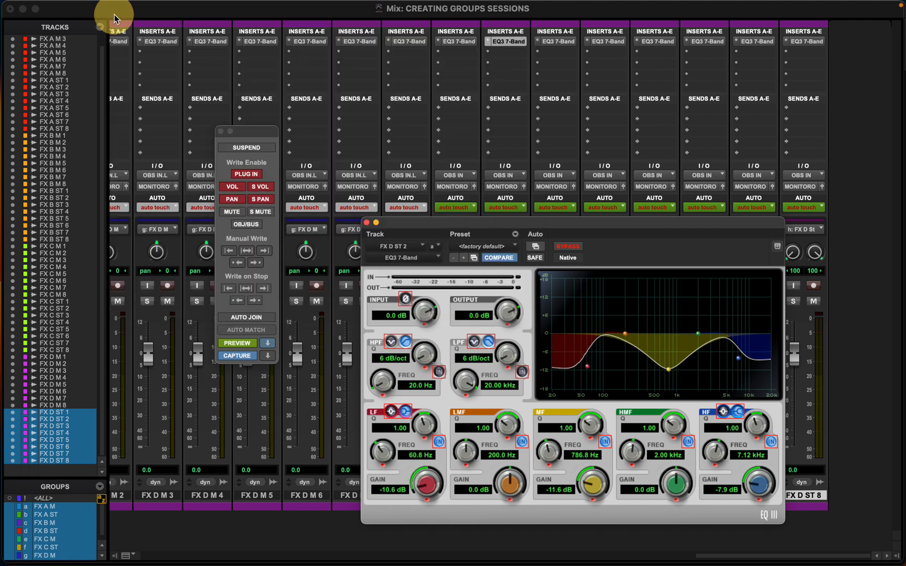
pyautogui.click(366, 223)
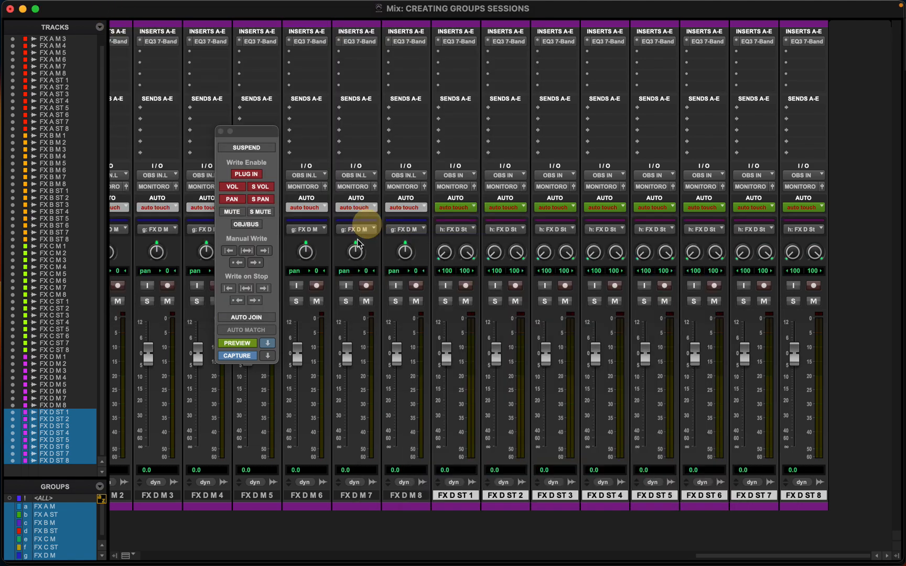
pyautogui.click(236, 343)
pyautogui.moveTo(257, 128); pyautogui.dragTo(543, 109)
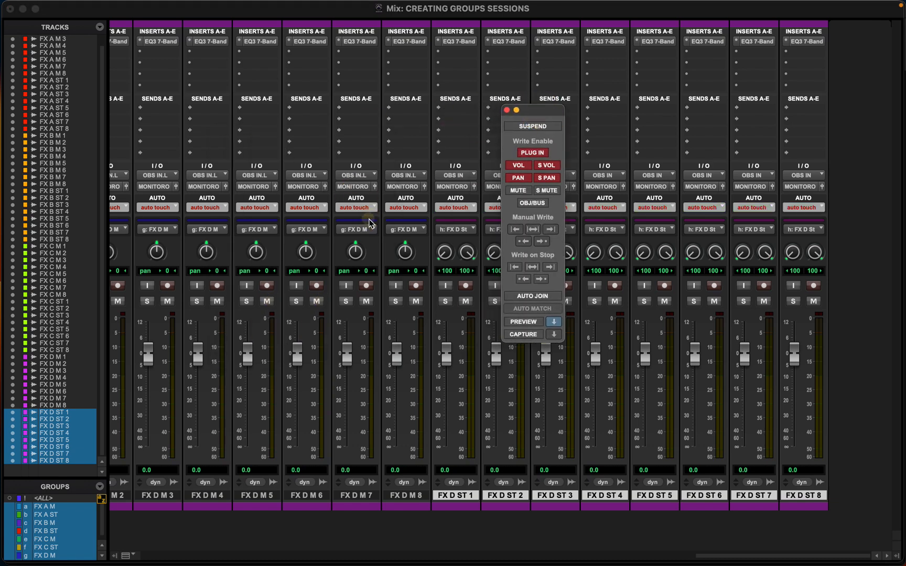
# Return to the FX A M tracks and review the global attributes of the FX A M group
pyautogui.hscroll(-15, 369, 223)
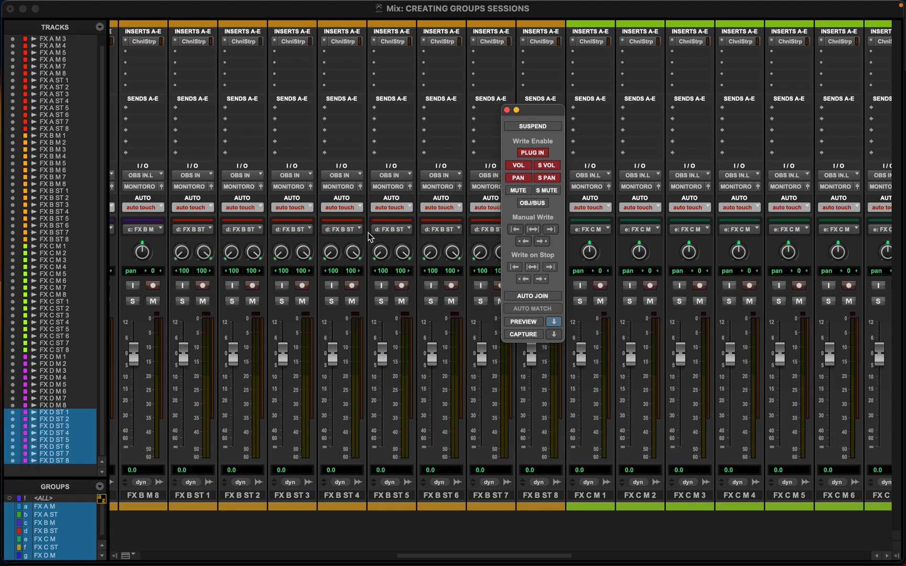
pyautogui.hscroll(-10, 369, 237)
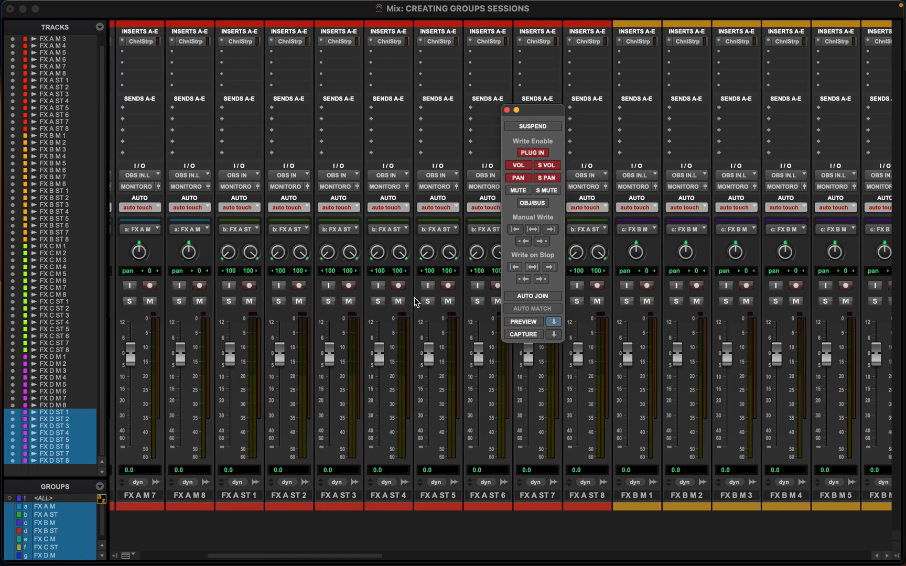
pyautogui.hscroll(-7, 327, 294)
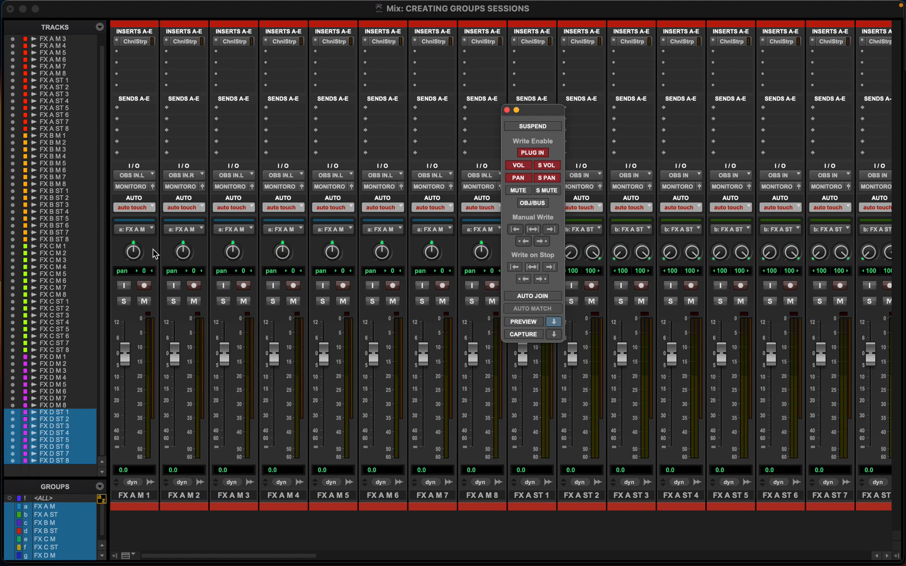
pyautogui.click(98, 490)
pyautogui.click(131, 533)
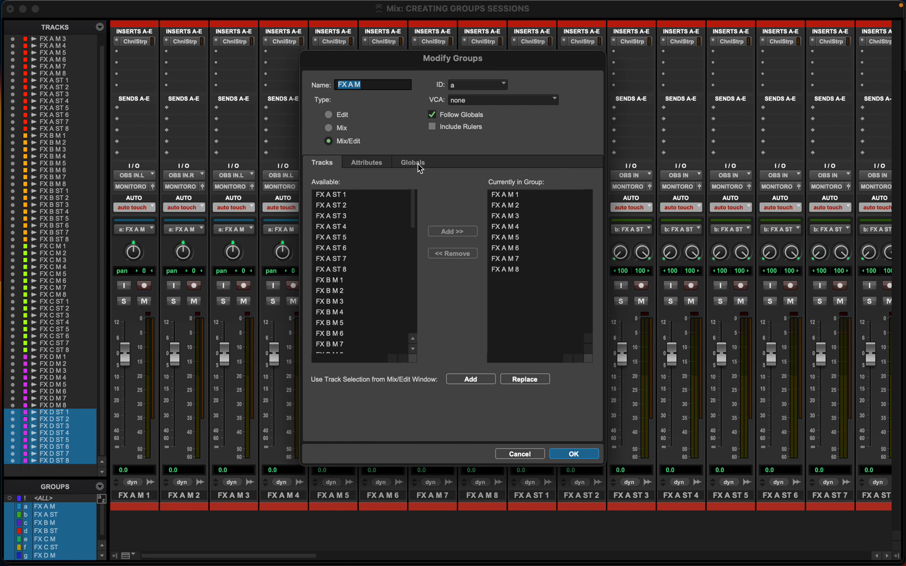
pyautogui.click(413, 163)
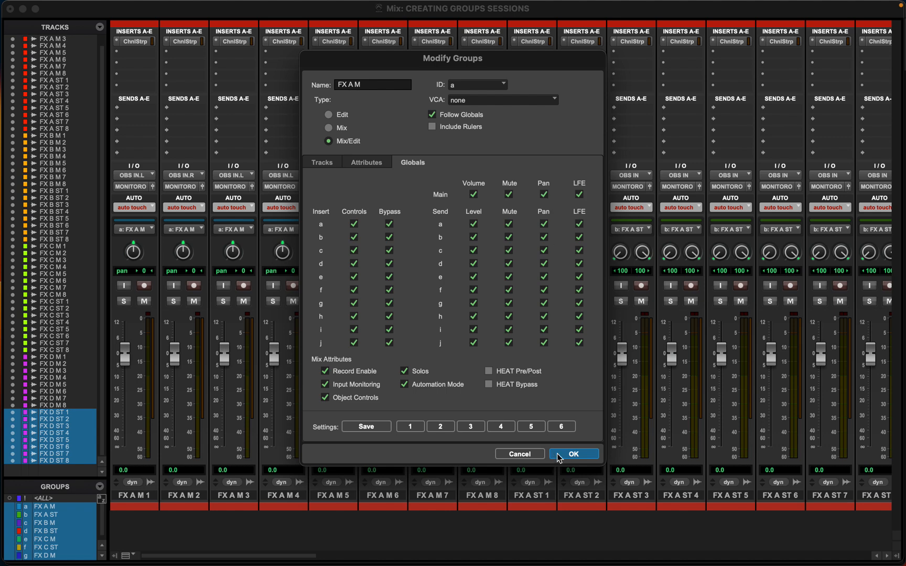
pyautogui.click(575, 454)
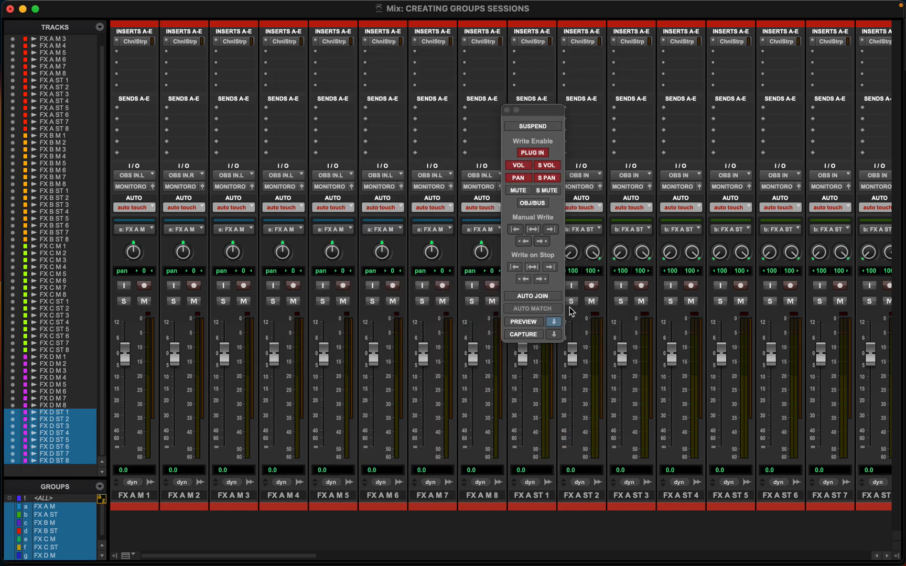
# Turn on automation Preview, test the FX A M group's pan link from FX A M 1 with its pan recentred, and close the Automation window
pyautogui.click(523, 321)
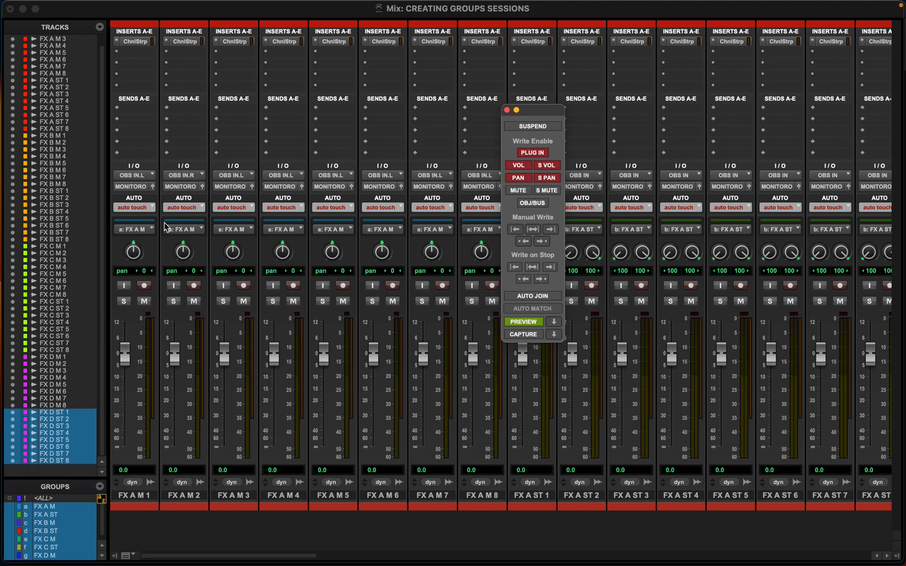
pyautogui.click(135, 256)
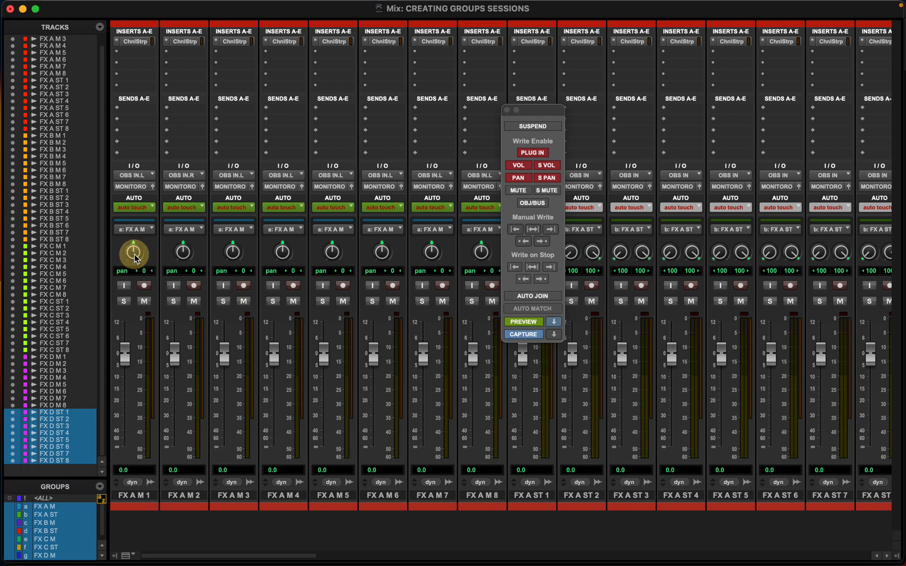
pyautogui.moveTo(133, 254)
pyautogui.mouseDown()
pyautogui.moveTo(122, 259)
pyautogui.moveTo(121, 277)
pyautogui.moveTo(135, 322)
pyautogui.moveTo(138, 260)
pyautogui.moveTo(129, 277)
pyautogui.moveTo(142, 333)
pyautogui.moveTo(148, 243)
pyautogui.moveTo(136, 255)
pyautogui.mouseUp()
pyautogui.keyDown('alt'); pyautogui.click(136, 254); pyautogui.keyUp('alt')
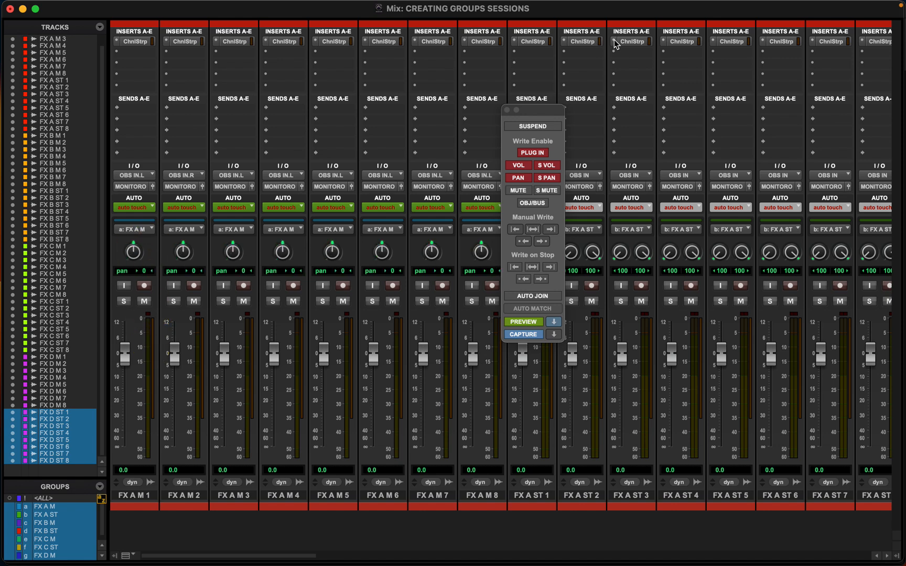
pyautogui.moveTo(531, 107); pyautogui.dragTo(609, 79)
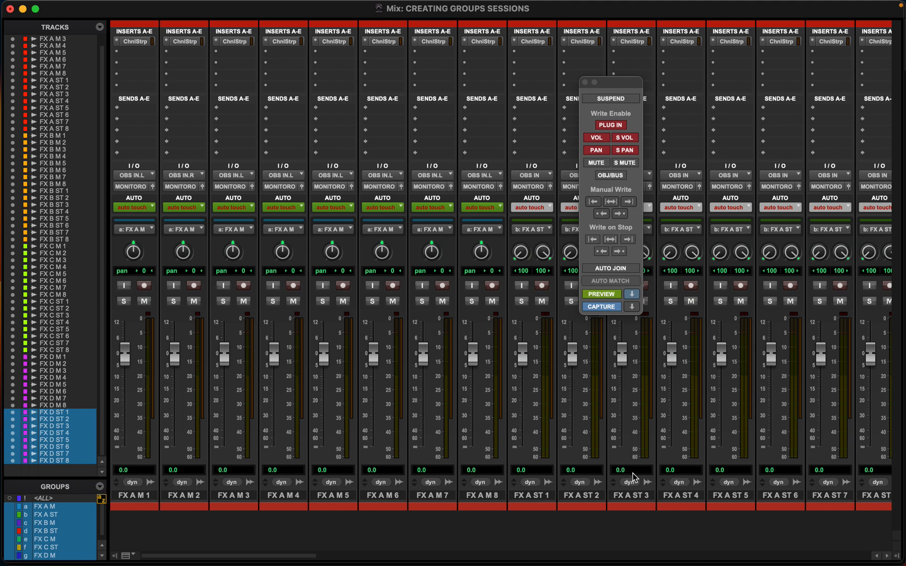
pyautogui.click(585, 82)
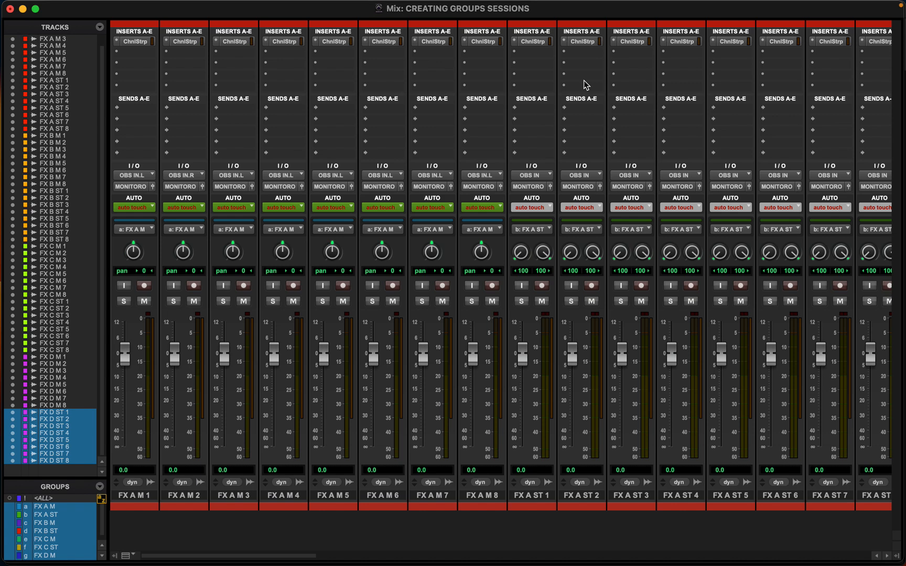
# Inspect the output window of FX A M 2 and close it
pyautogui.click(203, 187)
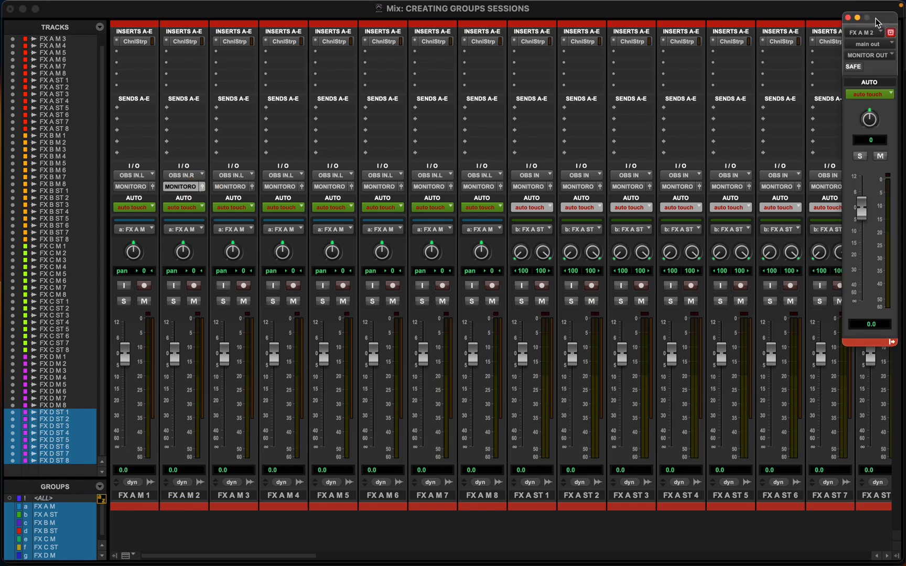
pyautogui.moveTo(845, 20); pyautogui.dragTo(621, 57)
pyautogui.click(624, 54)
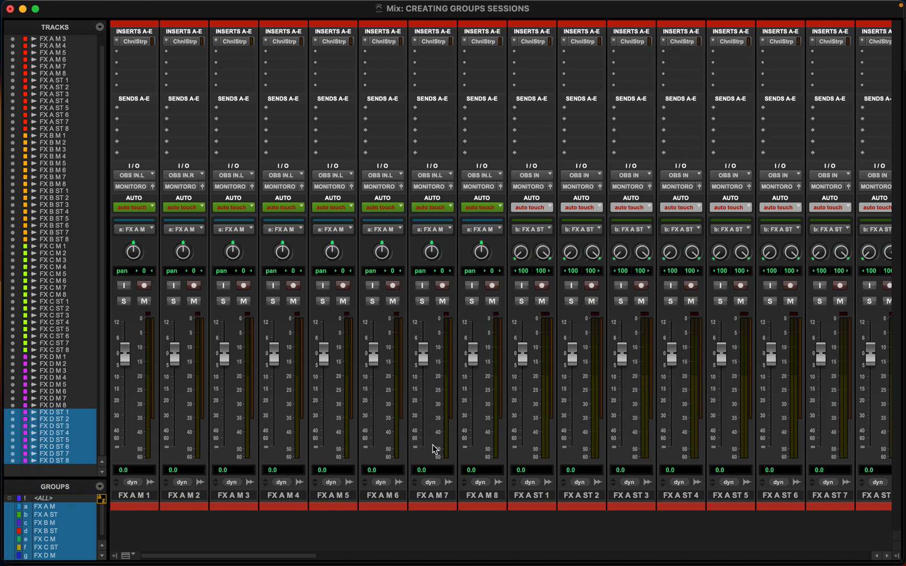
# Create one 5.0 Aux Input track named FX BUS directly after FX A ST 8
pyautogui.hscroll(5, 499, 496)
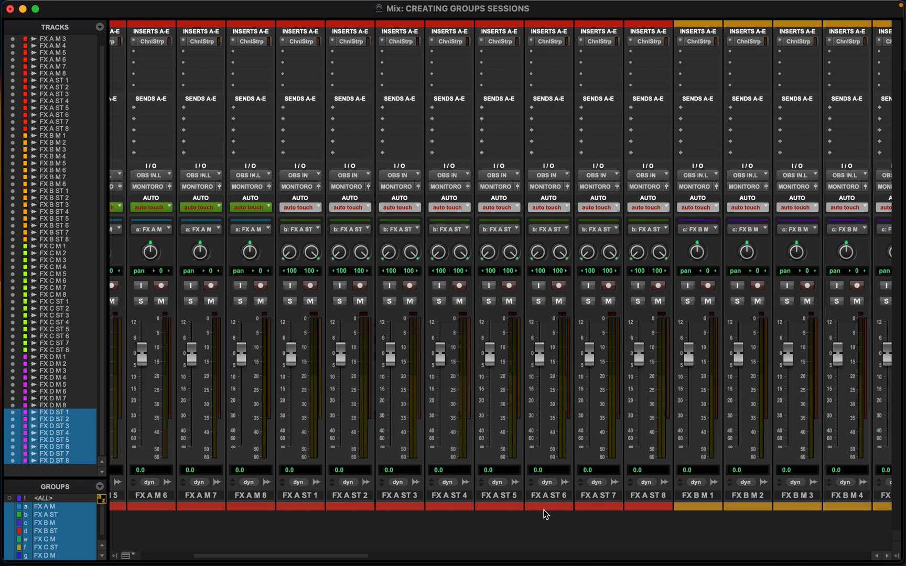
pyautogui.click(516, 497)
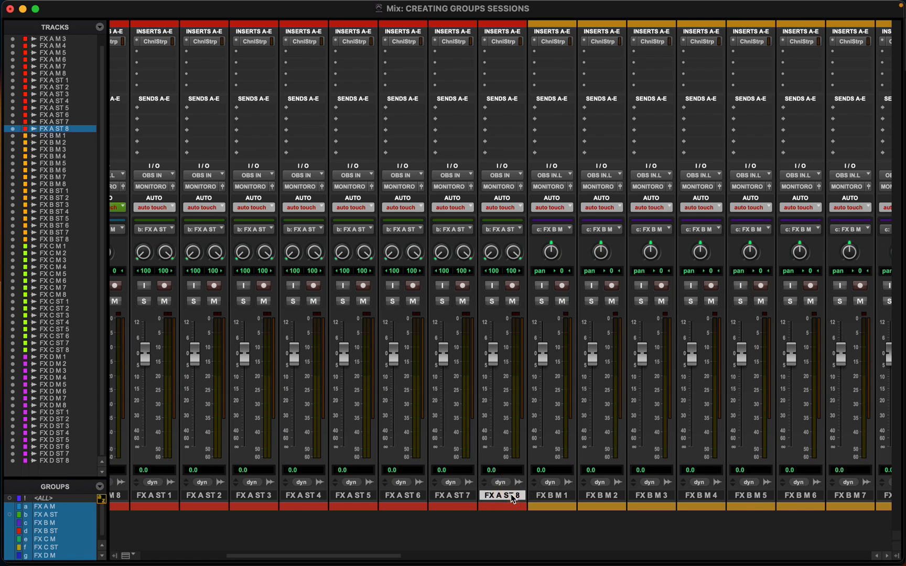
pyautogui.press('shift+super+n')
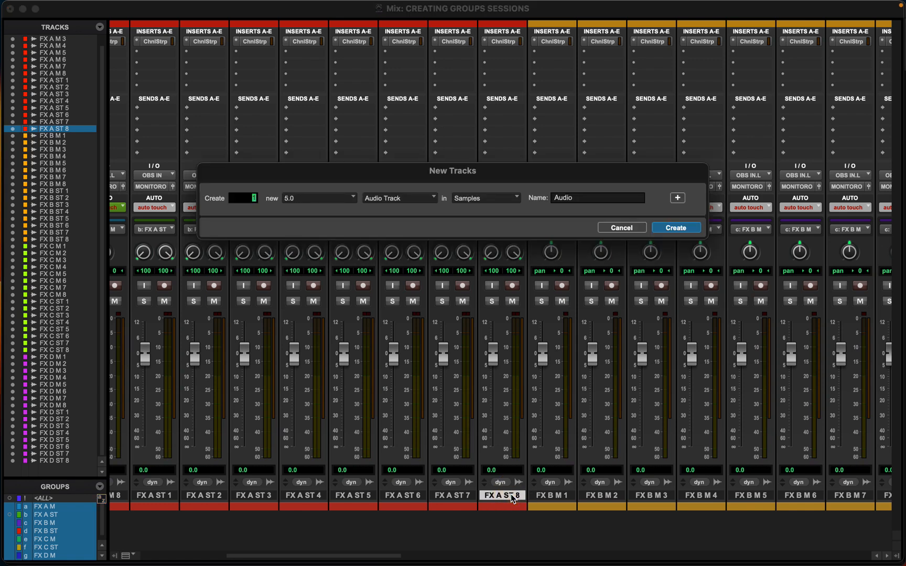
pyautogui.press('super+Down')
pyautogui.doubleClick(543, 197)
pyautogui.write('FX BUS')
pyautogui.press('Return')
# Open the I/O Setup, review the session's bus paths and their formats, and close the setup without saving changes
pyautogui.moveTo(415, 6)
pyautogui.click(377, 7)
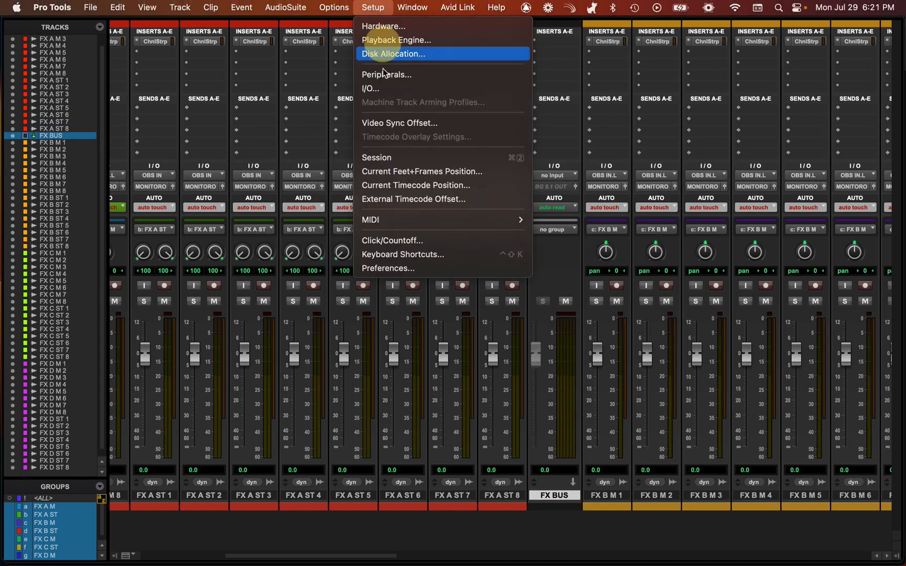
pyautogui.click(336, 89)
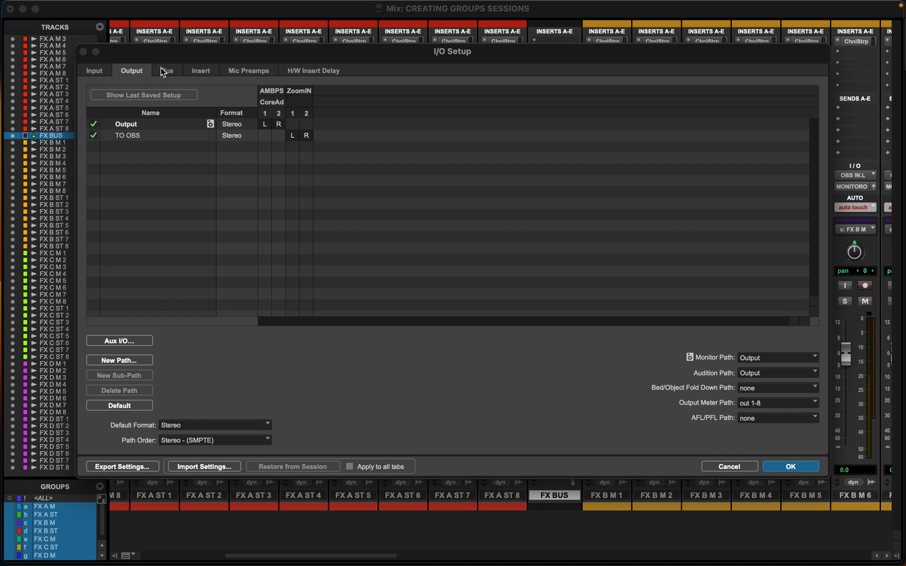
pyautogui.click(166, 71)
pyautogui.click(140, 114)
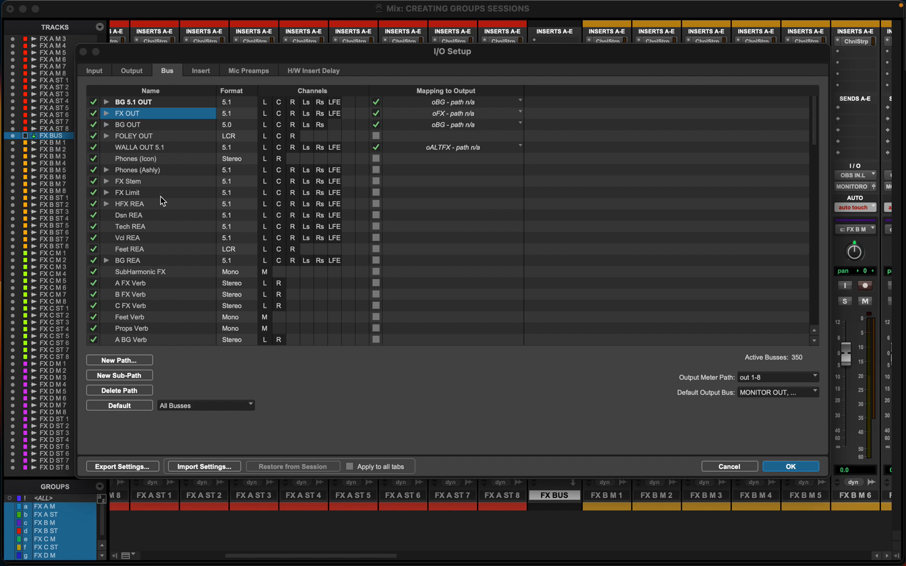
pyautogui.scroll(-15, 163, 265)
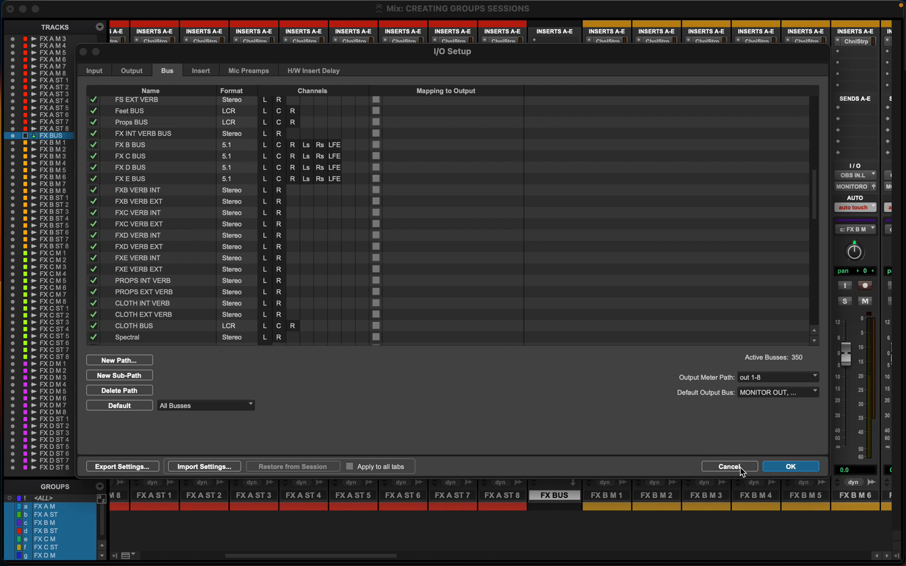
pyautogui.click(730, 467)
# Set the FX BUS track's input to the FX BUS bus and its output to MONITOR OUT (Stereo), accepting the fold-down
pyautogui.click(554, 175)
pyautogui.moveTo(577, 176)
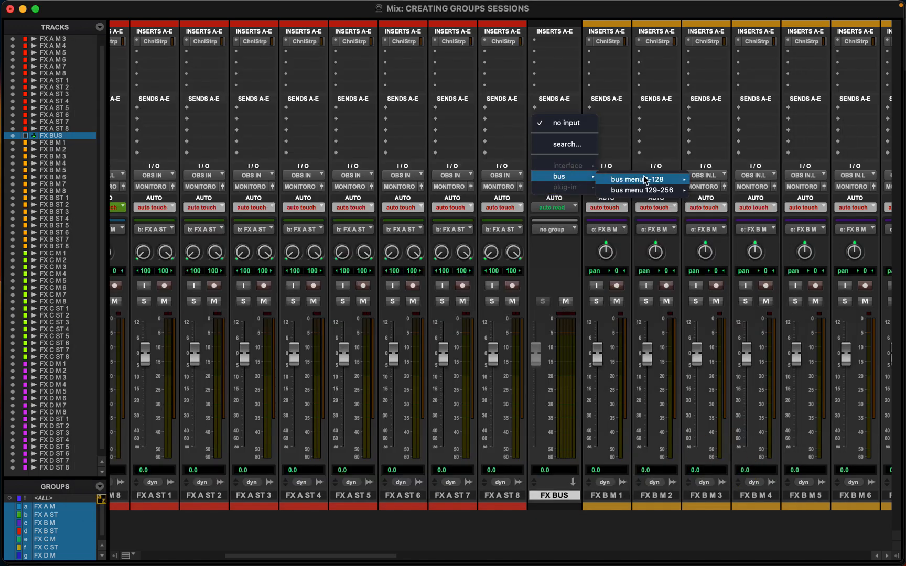
pyautogui.moveTo(658, 182)
pyautogui.click(723, 340)
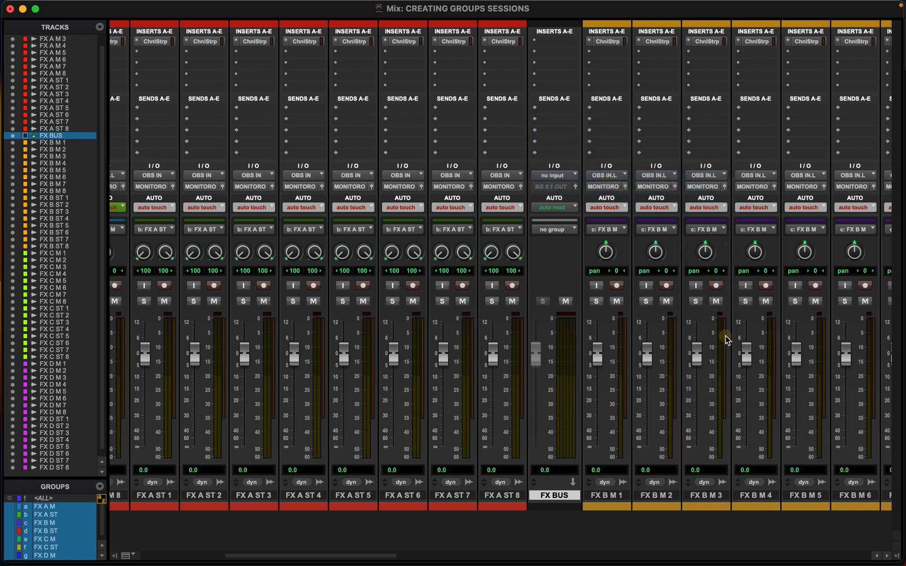
pyautogui.click(554, 187)
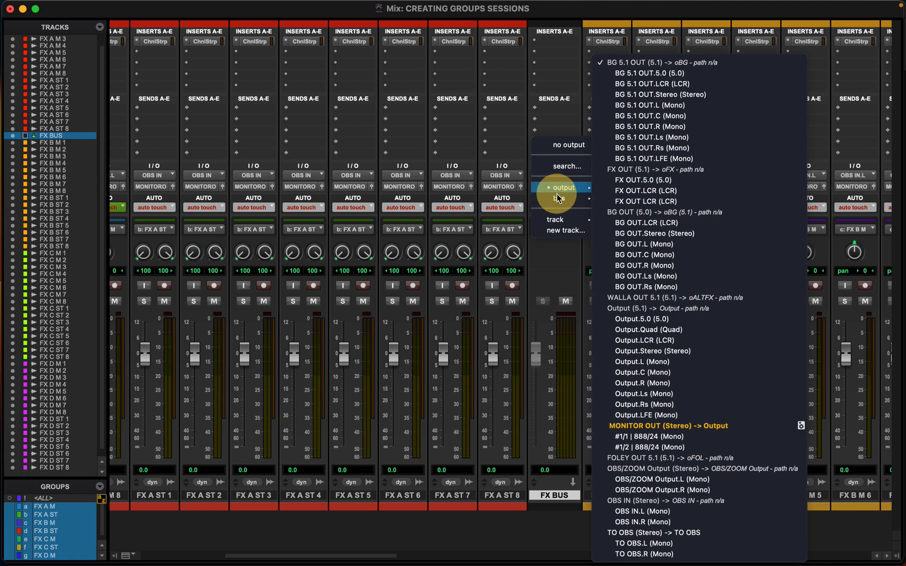
pyautogui.moveTo(565, 189)
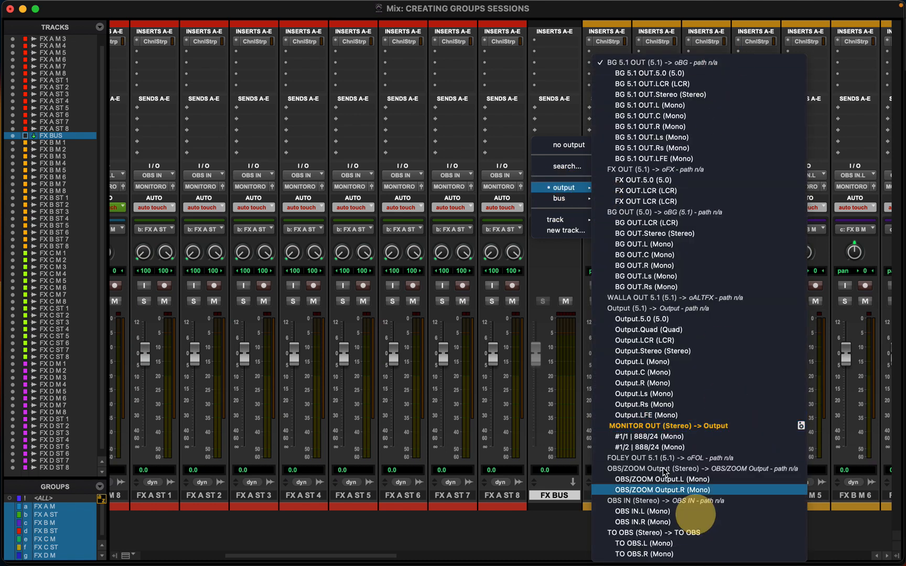
pyautogui.click(655, 425)
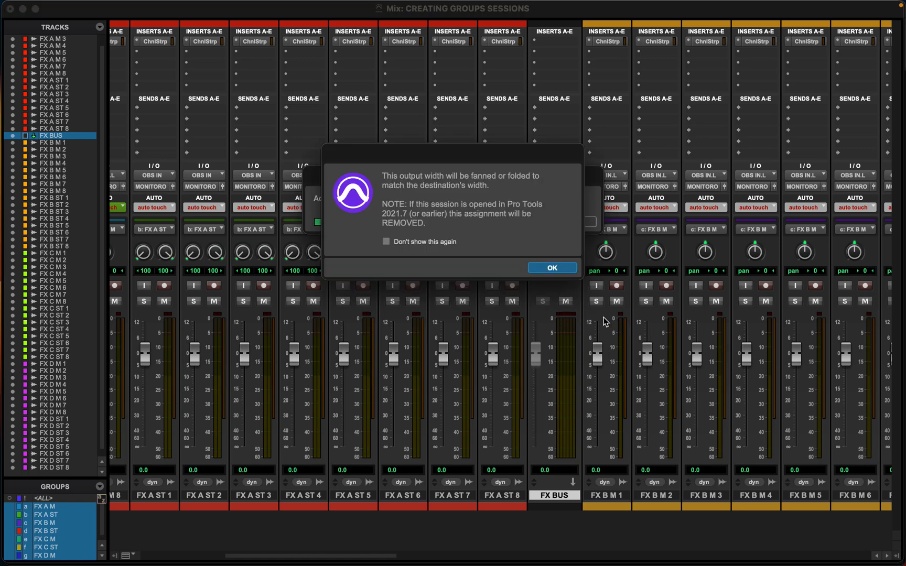
pyautogui.click(556, 266)
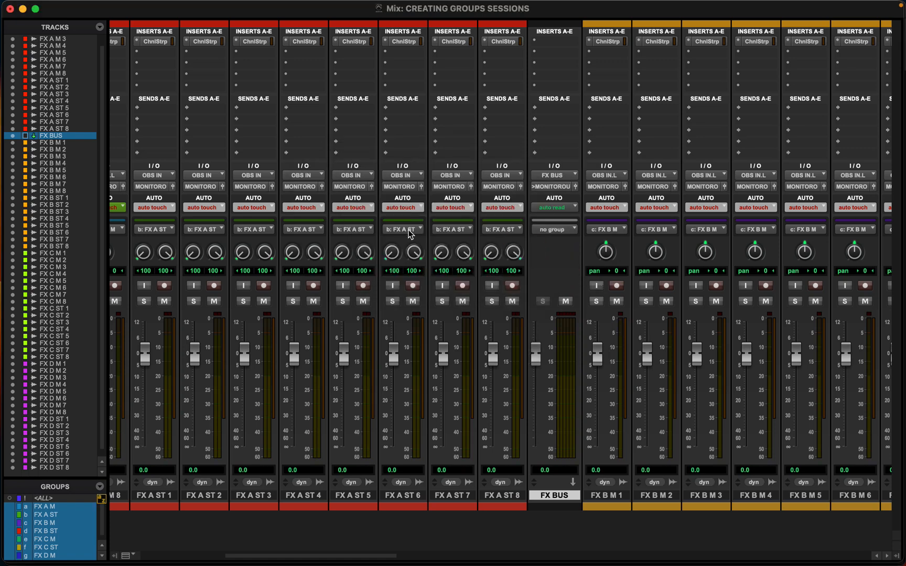
# Inspect the output window of FX A M 1 with its stereo MONITOR OUT routing and close it
pyautogui.hscroll(-5, 410, 234)
pyautogui.hscroll(8, 521, 281)
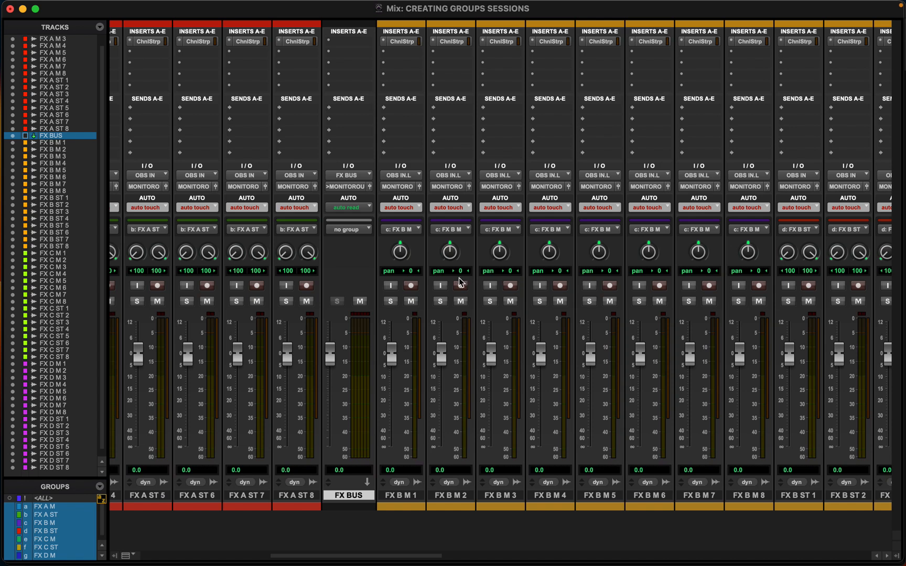
pyautogui.hscroll(-8, 456, 285)
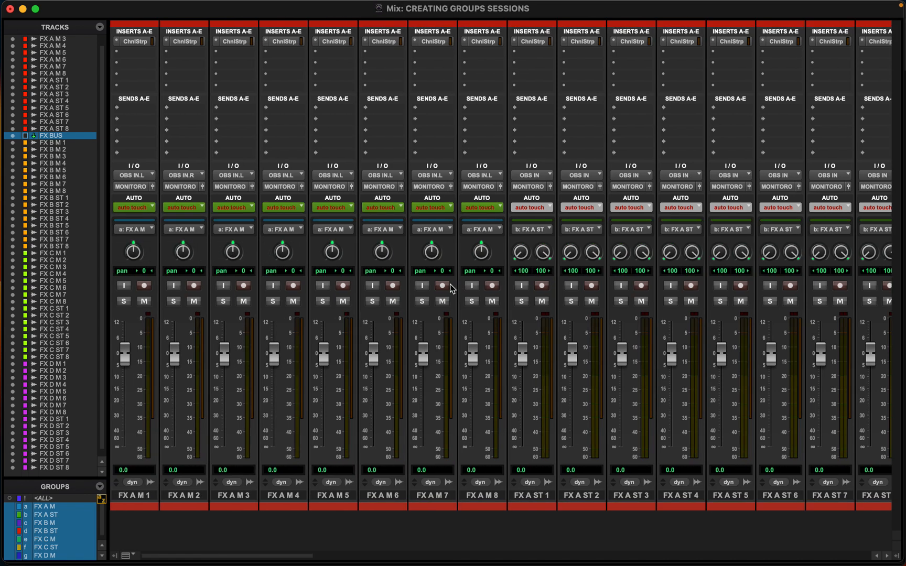
pyautogui.click(153, 188)
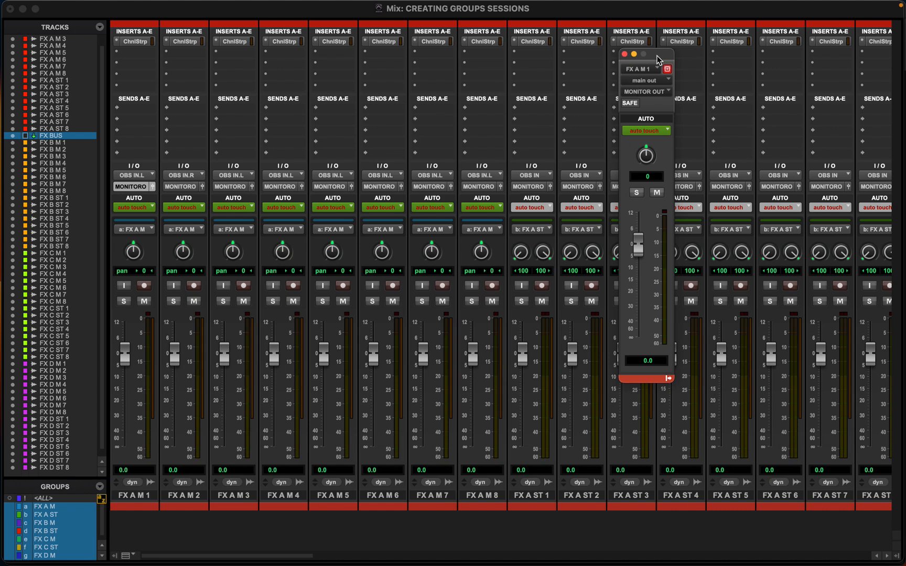
pyautogui.click(624, 53)
# Route the outputs of all tracks from FX A M 1 through FX A ST 8 to the FX BUS bus
pyautogui.click(152, 495)
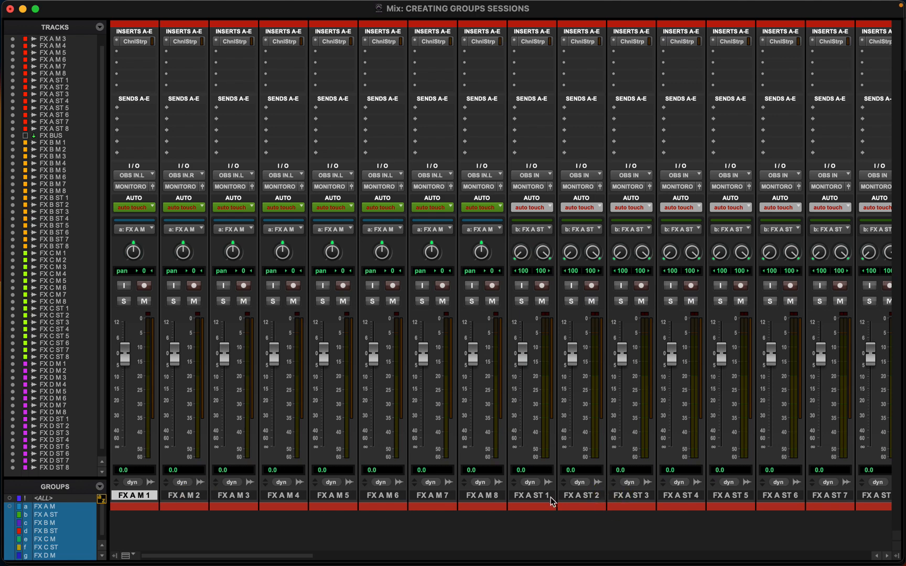
pyautogui.keyDown('shift'); pyautogui.click(811, 496); pyautogui.keyUp('shift')
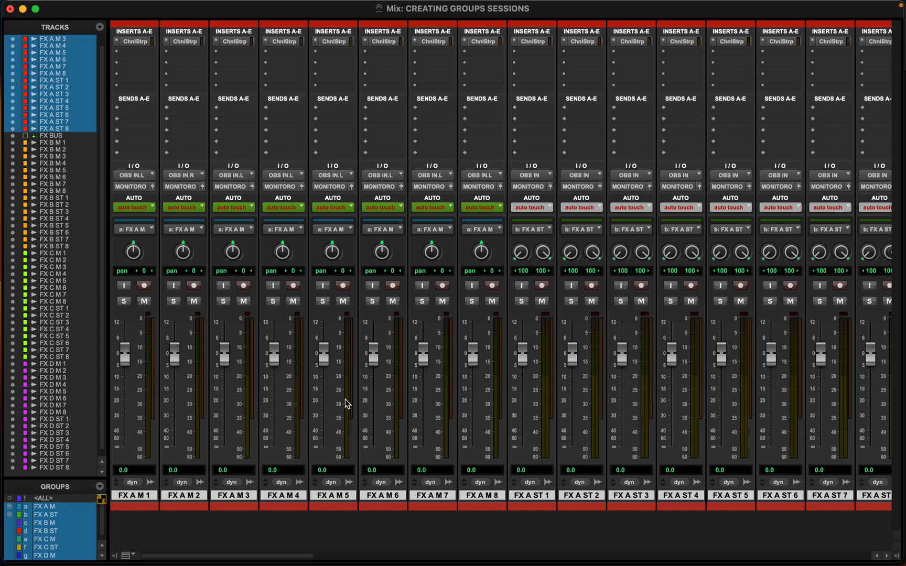
pyautogui.click(132, 189)
pyautogui.moveTo(133, 188)
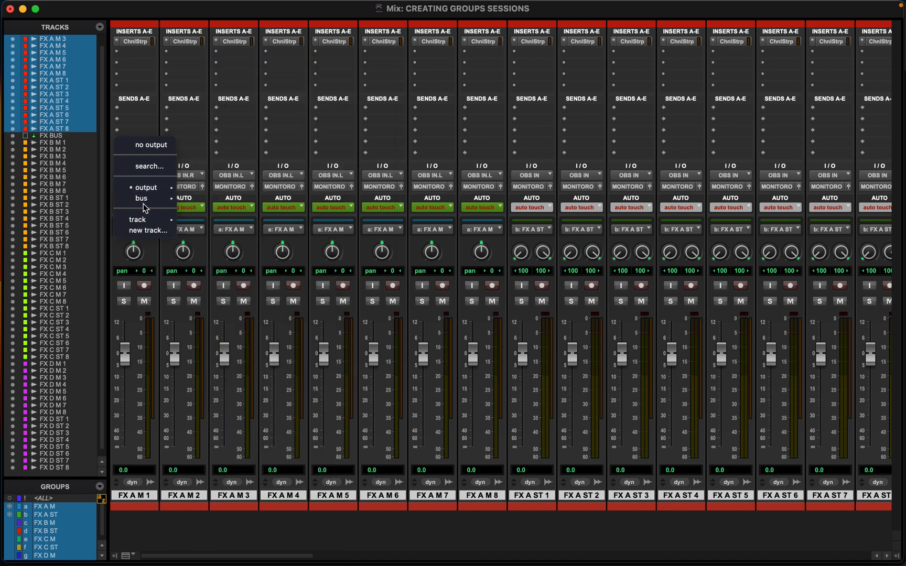
pyautogui.moveTo(163, 198)
pyautogui.moveTo(215, 205)
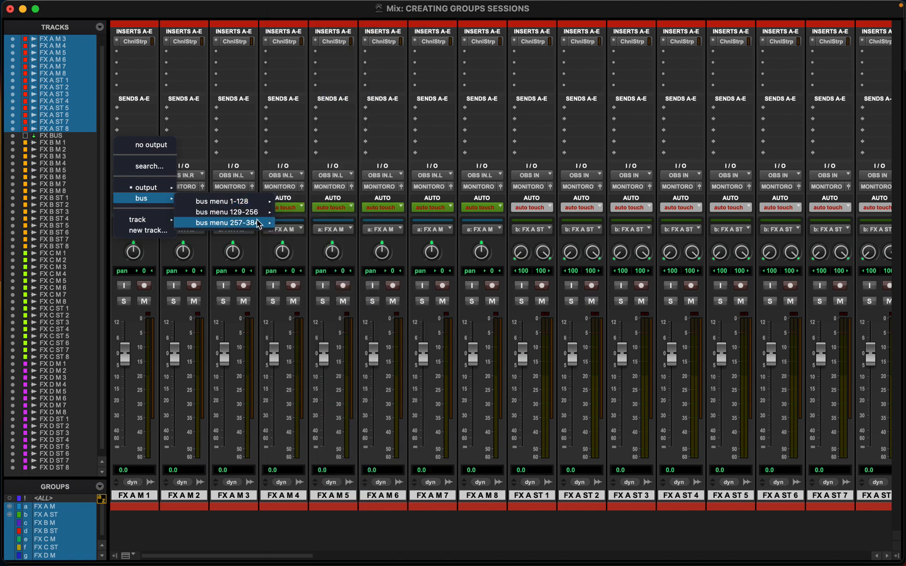
pyautogui.moveTo(253, 215)
pyautogui.click(334, 198)
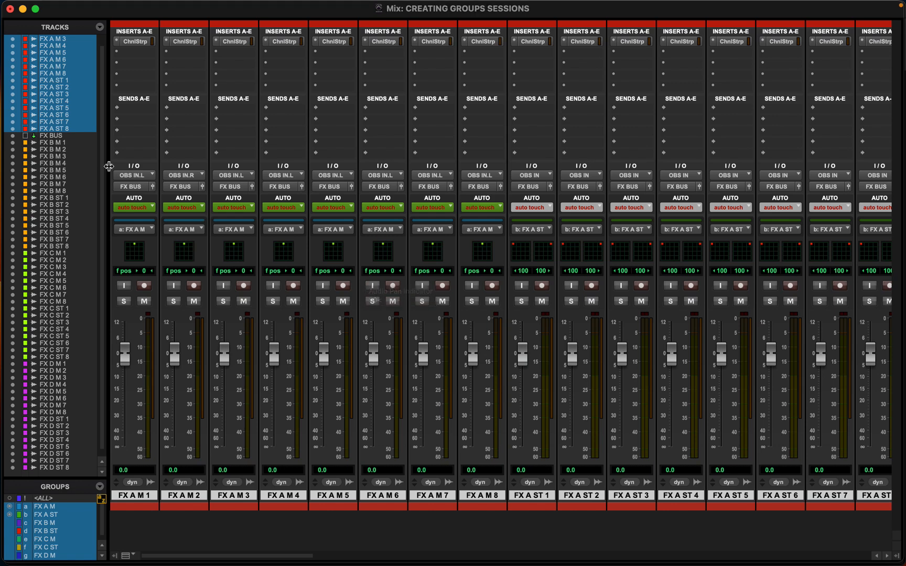
# Open the output windows of FX A M 1 through FX A M 4 as persistent windows and spread them out
pyautogui.click(153, 190)
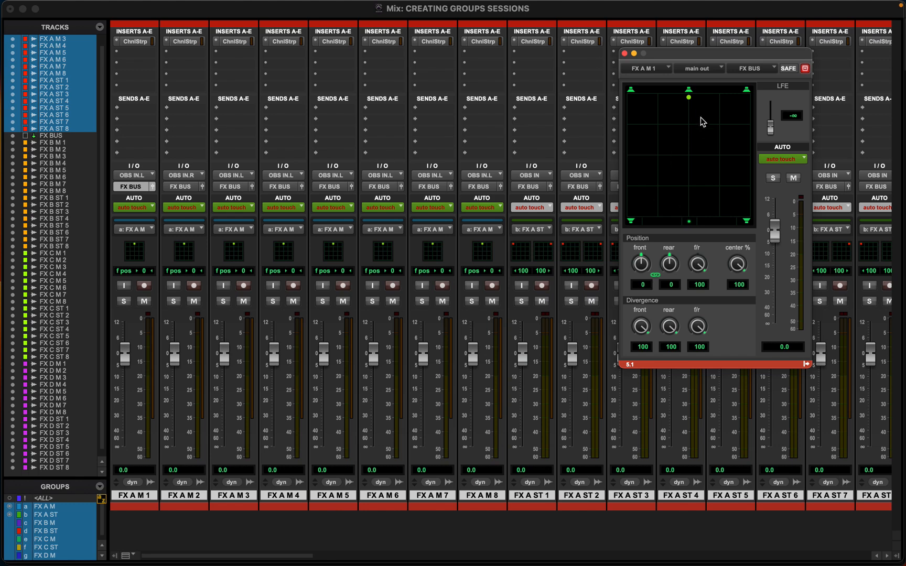
pyautogui.click(806, 68)
pyautogui.moveTo(776, 53); pyautogui.dragTo(574, 44)
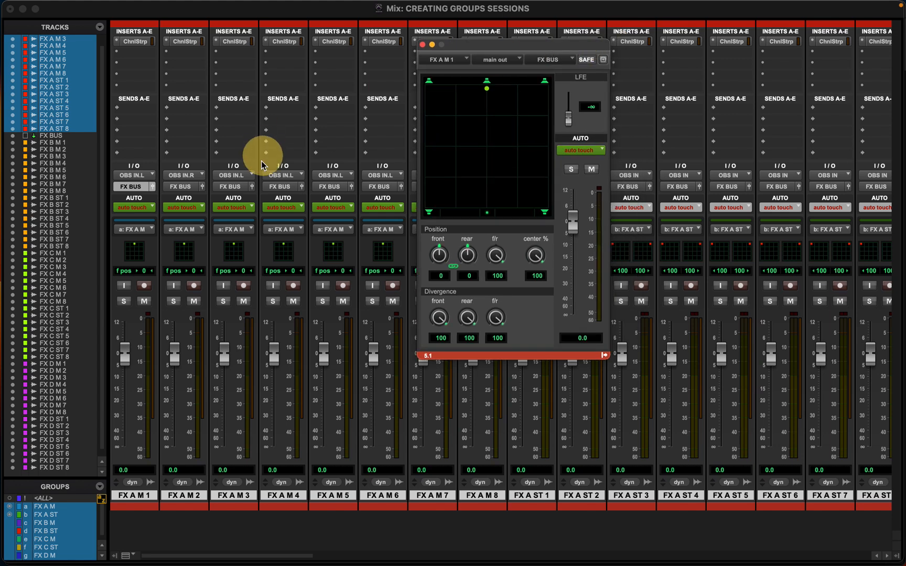
pyautogui.click(204, 188)
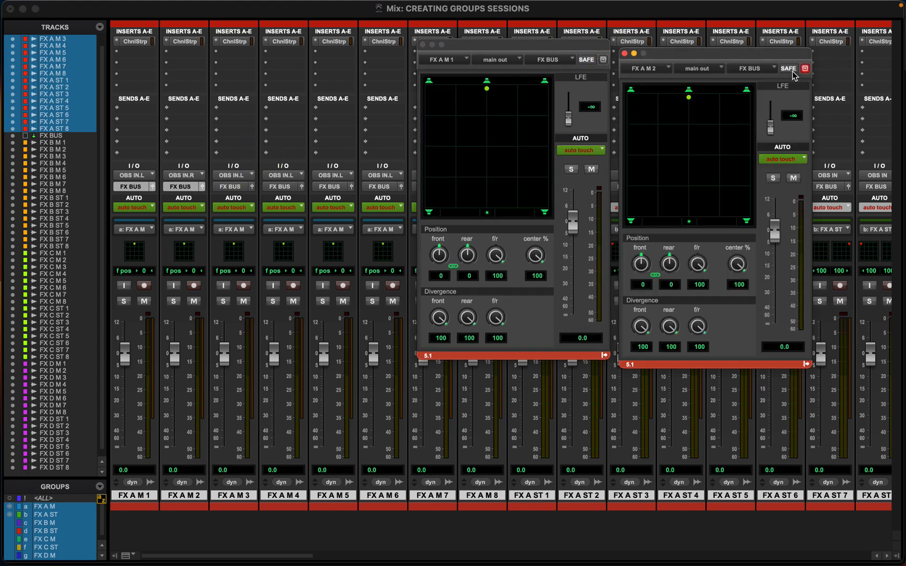
pyautogui.click(251, 187)
pyautogui.click(806, 68)
pyautogui.moveTo(806, 62); pyautogui.dragTo(201, 248)
pyautogui.click(302, 187)
pyautogui.click(806, 68)
pyautogui.moveTo(781, 55); pyautogui.dragTo(385, 244)
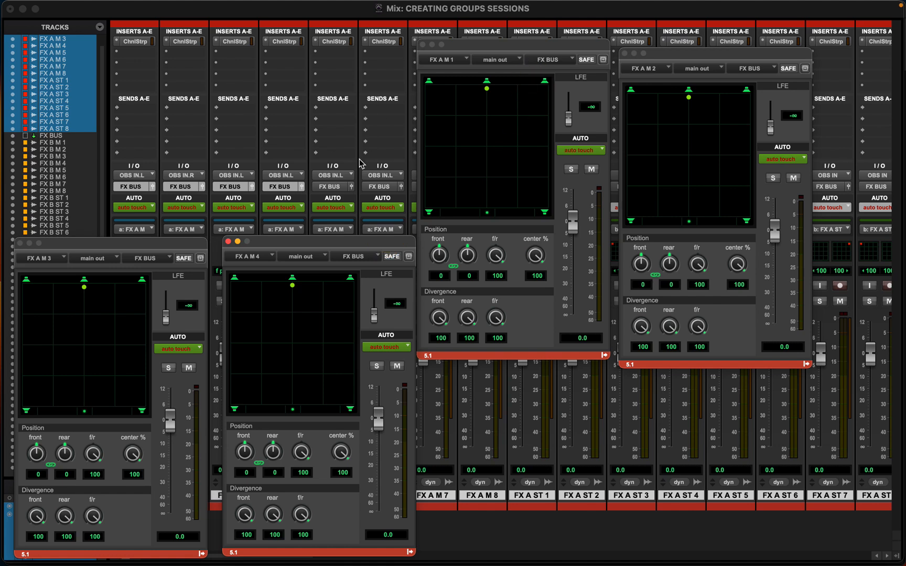
# Open the output windows of FX A M 5 and FX A M 6 as persistent windows and place them below the FX A M 1 and 2 windows
pyautogui.click(352, 188)
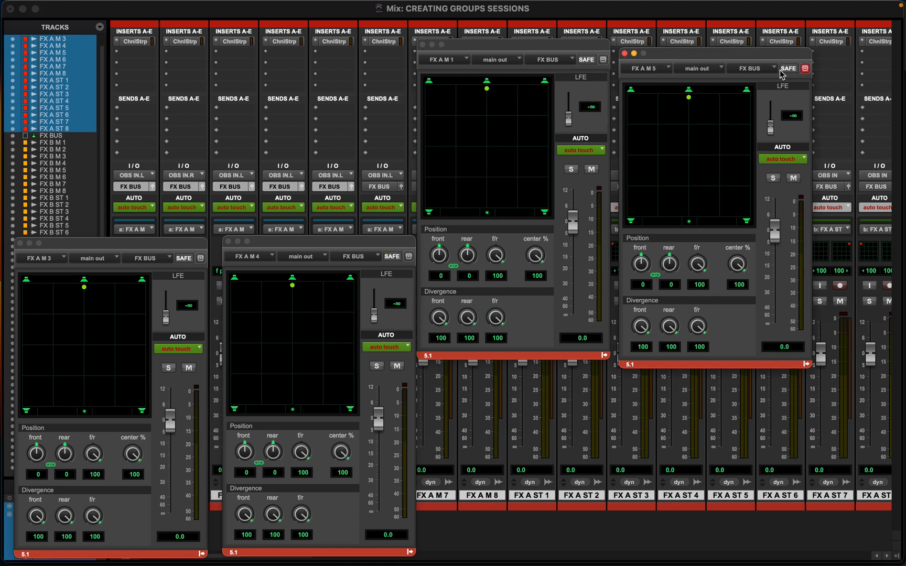
pyautogui.click(805, 65)
pyautogui.moveTo(802, 55); pyautogui.dragTo(594, 249)
pyautogui.click(481, 169)
pyautogui.click(393, 187)
pyautogui.click(805, 68)
pyautogui.moveTo(797, 54); pyautogui.dragTo(781, 264)
pyautogui.click(475, 230)
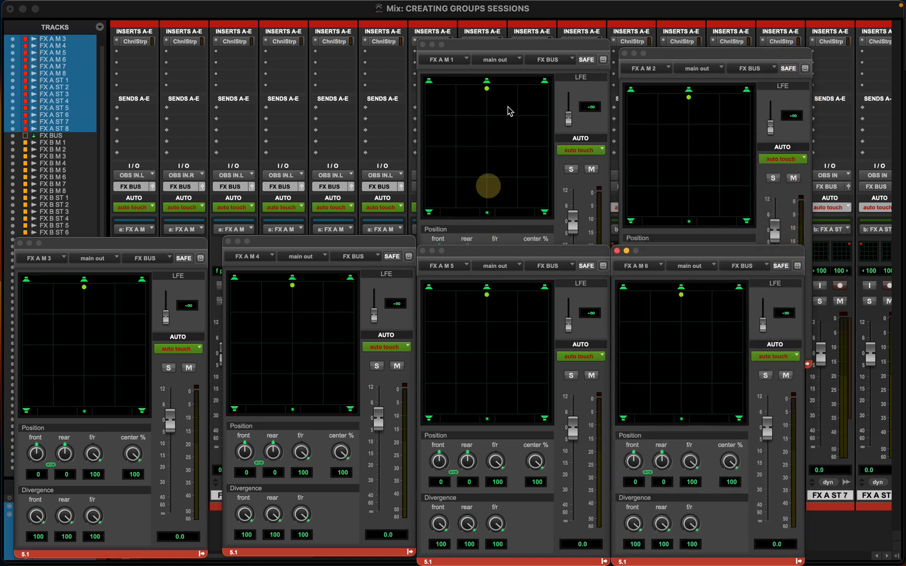
# Add persistent output windows for FX A M 7 and FX A M 8, and rearrange the FX A M 1 and FX A M 2 windows so their panners show
pyautogui.moveTo(485, 44); pyautogui.dragTo(642, 40)
pyautogui.click(484, 198)
pyautogui.click(449, 187)
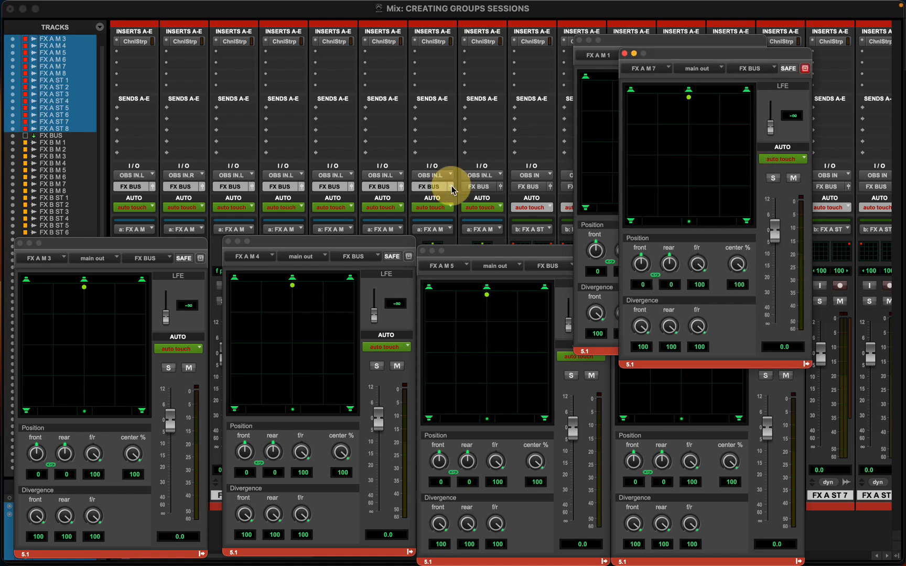
pyautogui.click(805, 68)
pyautogui.moveTo(797, 54); pyautogui.dragTo(859, 295)
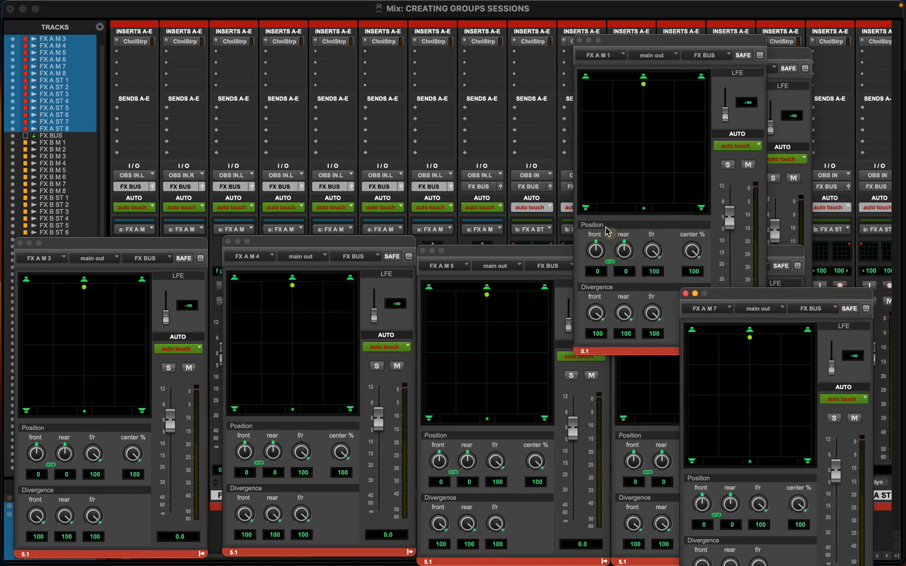
pyautogui.click(501, 187)
pyautogui.click(805, 68)
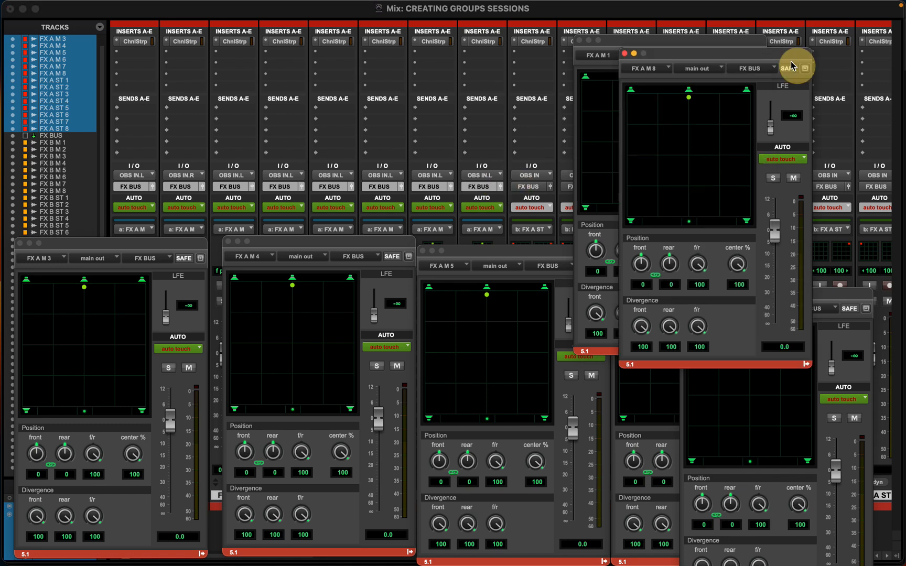
pyautogui.moveTo(785, 54); pyautogui.dragTo(875, 55)
pyautogui.moveTo(625, 43); pyautogui.dragTo(188, 16)
pyautogui.moveTo(682, 60); pyautogui.dragTo(364, 5)
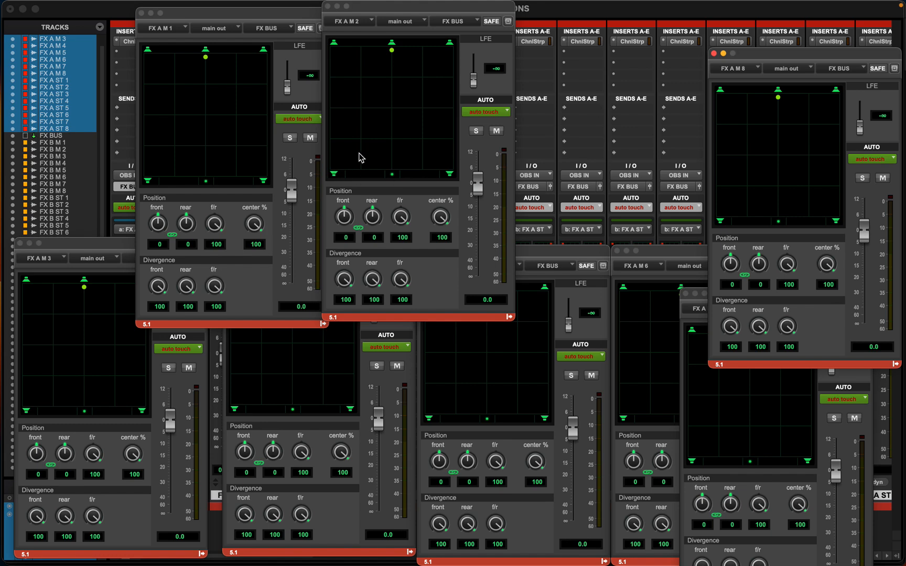
# Test the FX A M group's surround pan link by moving FX A M 1's panner to about -48 and 100, and recentre it from FX A M 2
pyautogui.press('super+4')
pyautogui.press('super+4')
pyautogui.click(206, 58)
pyautogui.moveTo(204, 58); pyautogui.dragTo(203, 57)
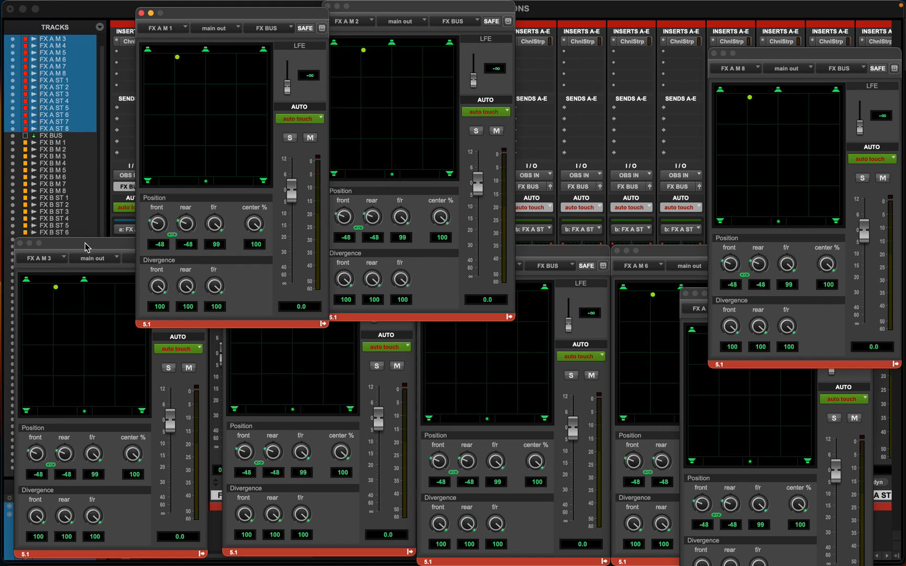
pyautogui.moveTo(85, 243); pyautogui.dragTo(287, 208)
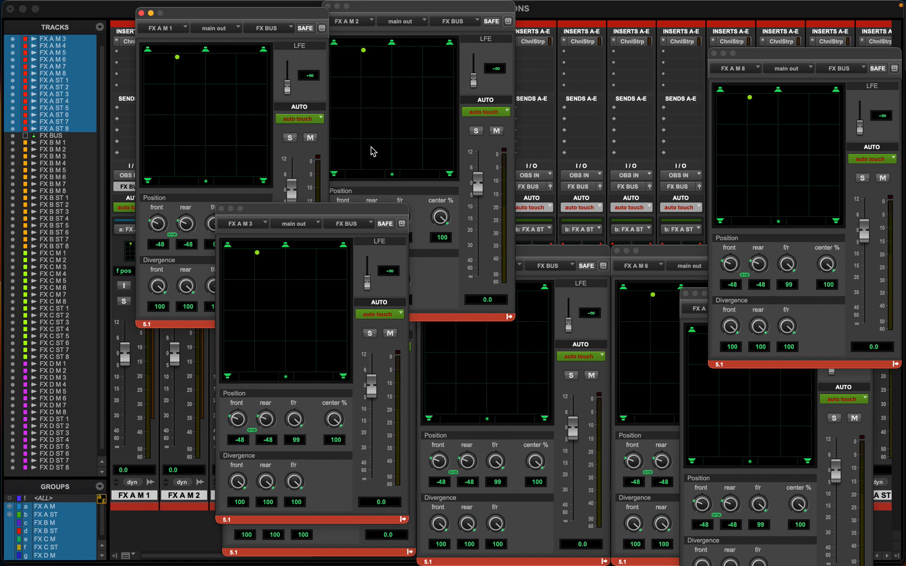
pyautogui.click(178, 58)
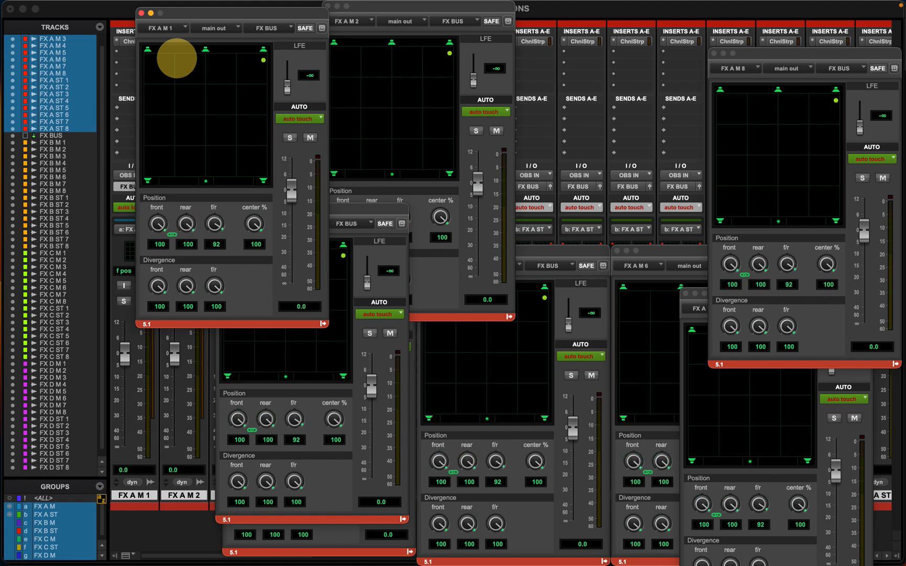
pyautogui.click(392, 46)
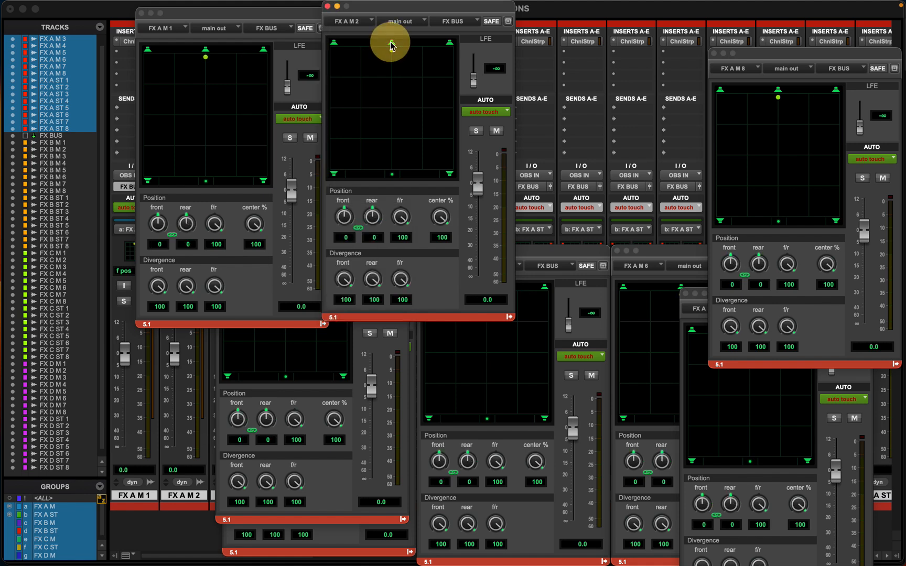
# Deactivate the FX A M group and test panning FX A M 1 alone to about 6 front and 80 f/r, recentring it at the front
pyautogui.click(45, 508)
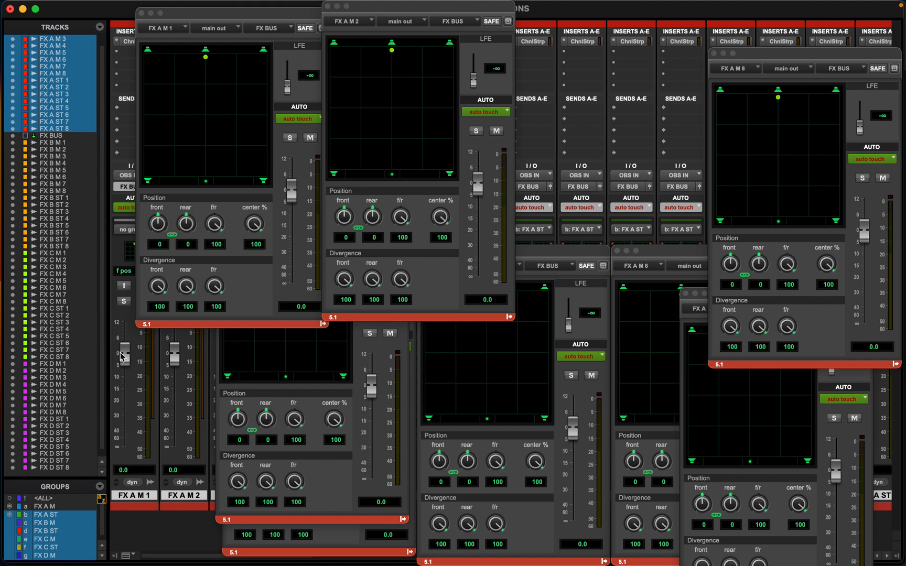
pyautogui.moveTo(206, 56)
pyautogui.mouseDown()
pyautogui.moveTo(191, 142)
pyautogui.moveTo(223, 156)
pyautogui.moveTo(241, 132)
pyautogui.moveTo(209, 67)
pyautogui.mouseUp()
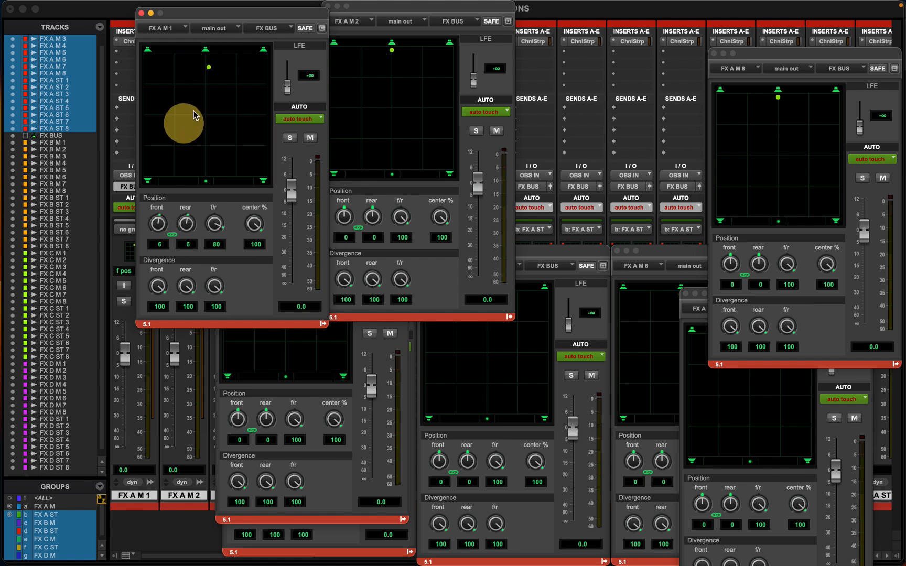
pyautogui.click(205, 46)
pyautogui.click(207, 50)
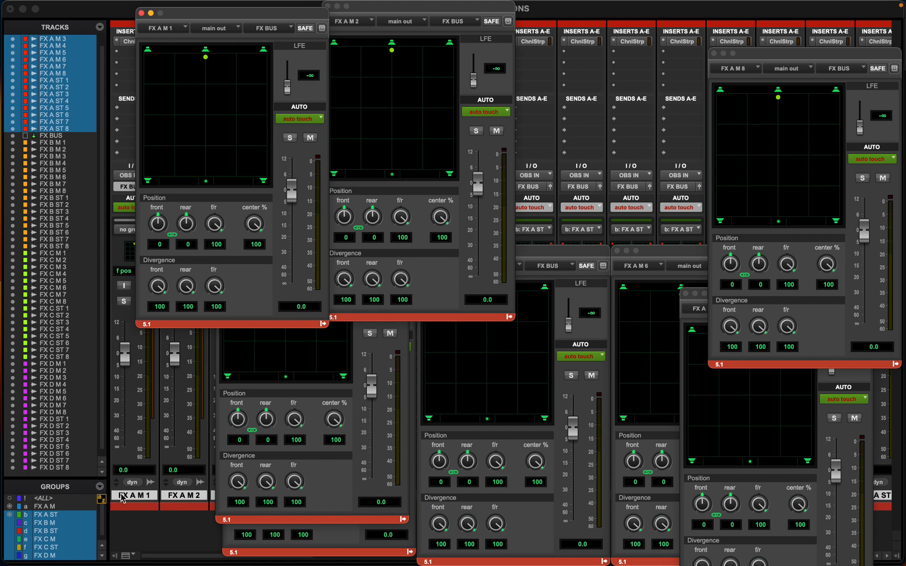
# Enable keyboard focus for the Groups list and toggle groups a, b and c with it, leaving FX A M, FX A ST and FX B M active
pyautogui.click(101, 500)
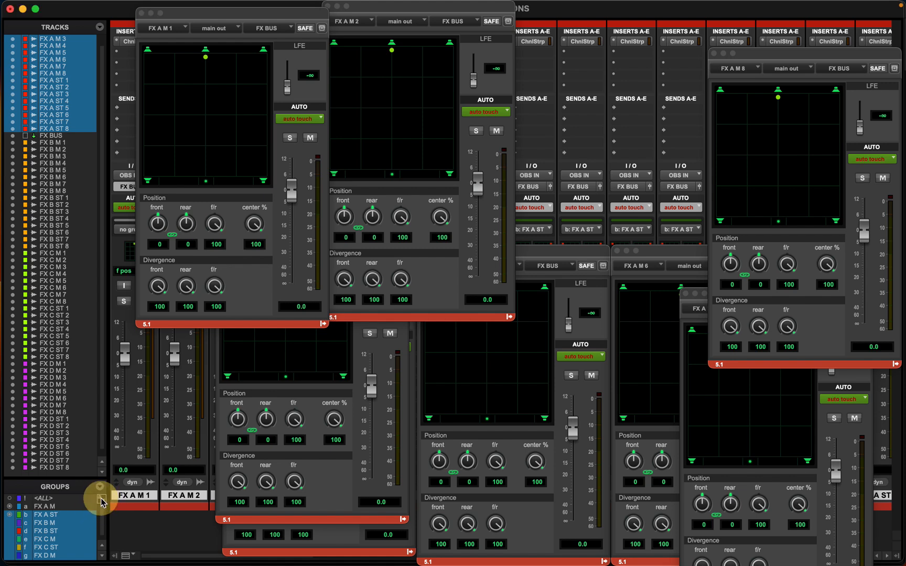
pyautogui.click(102, 501)
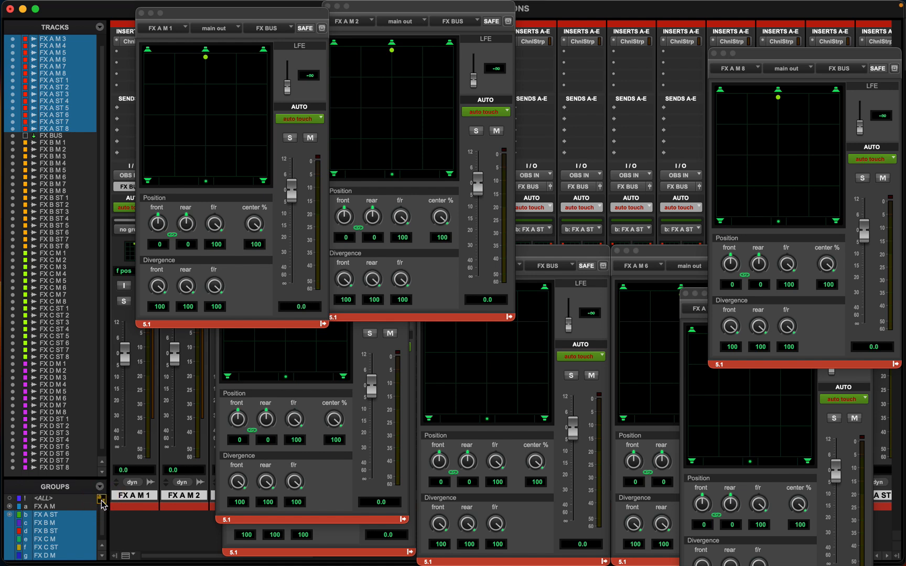
pyautogui.press('a')
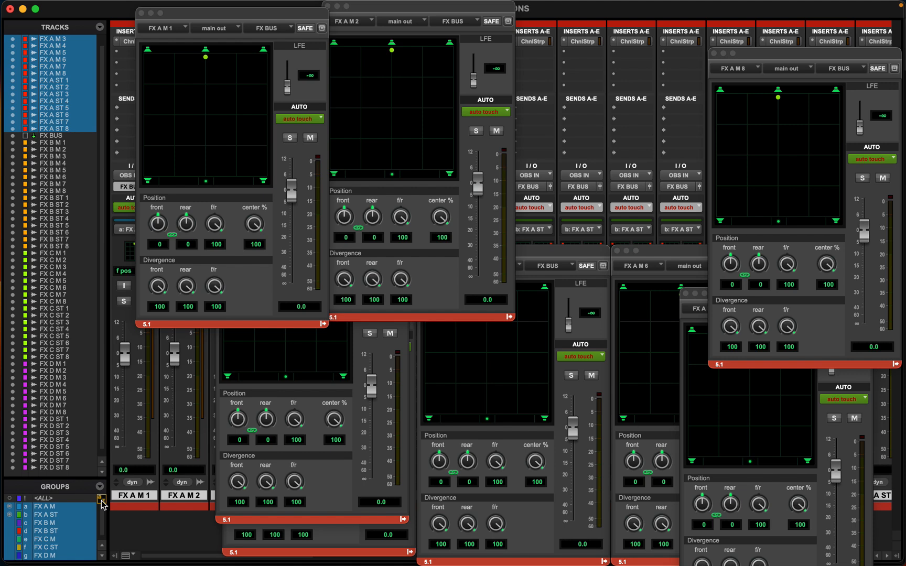
pyautogui.press('a')
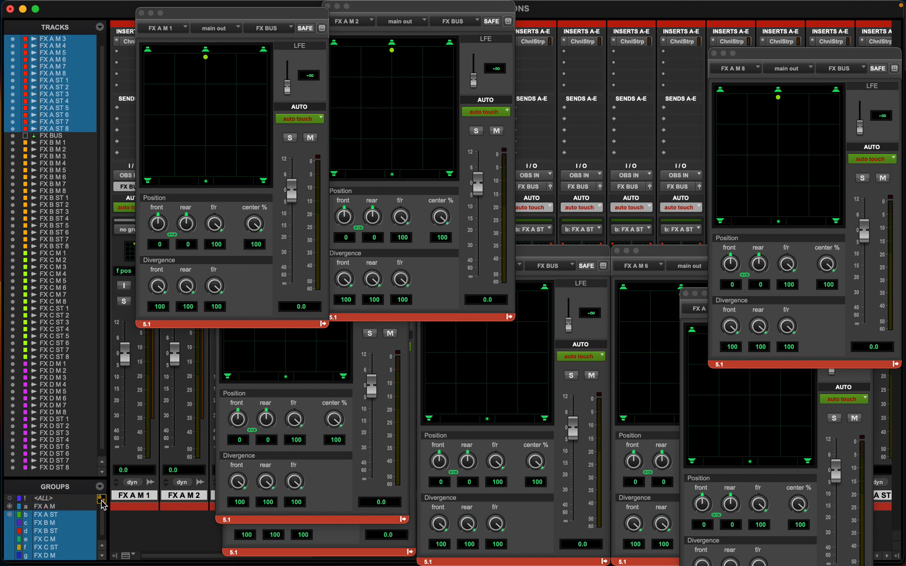
pyautogui.press('b')
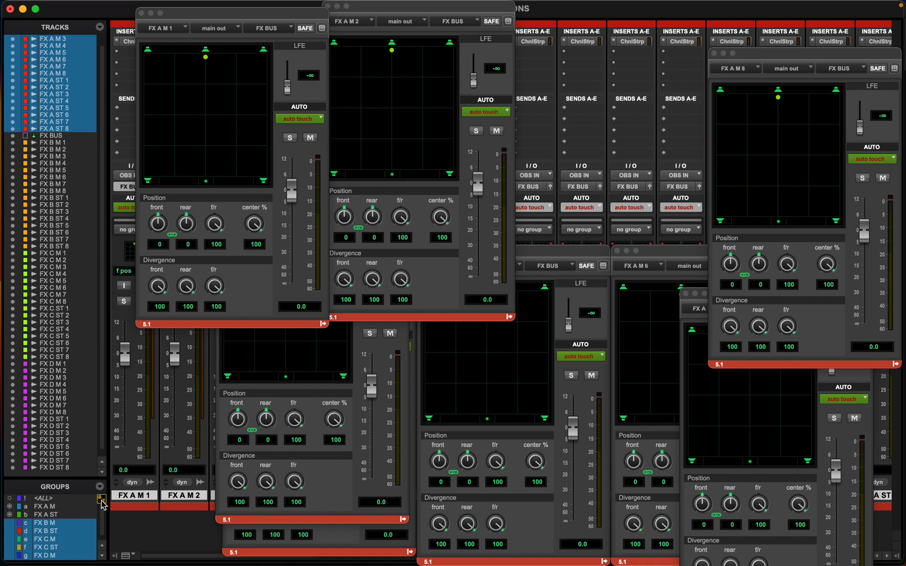
pyautogui.press('c')
pyautogui.press('c')
pyautogui.press('b')
pyautogui.press('a')
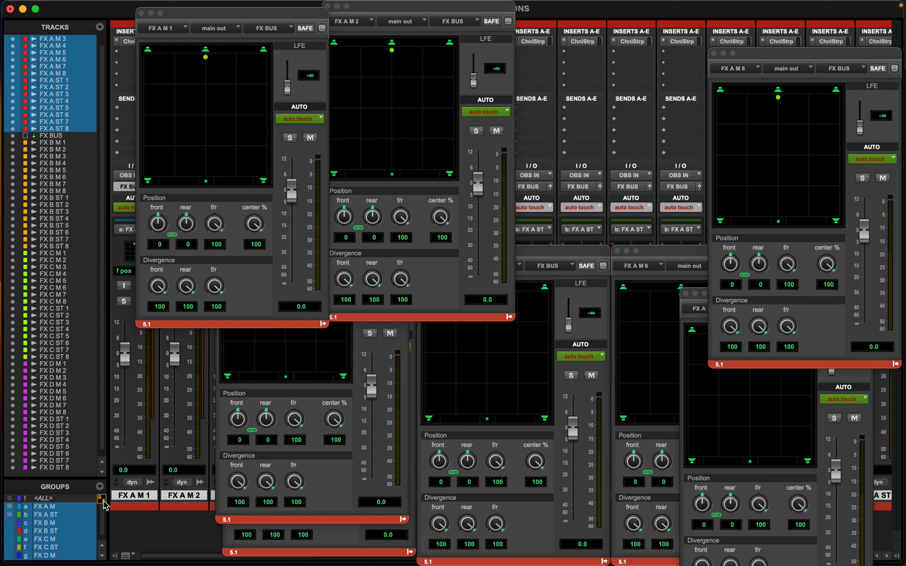
pyautogui.click(103, 501)
pyautogui.click(102, 501)
# Open the Automation window and test the active FX A M group by panning FX A M 1 to about -4
pyautogui.press('super+4')
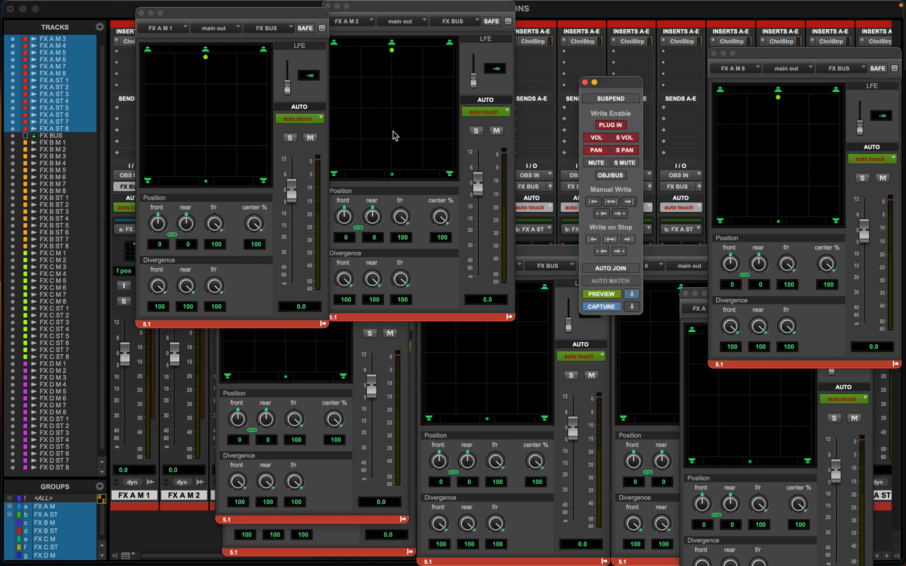
pyautogui.moveTo(206, 54)
pyautogui.mouseDown()
pyautogui.moveTo(157, 80)
pyautogui.moveTo(204, 55)
pyautogui.mouseUp()
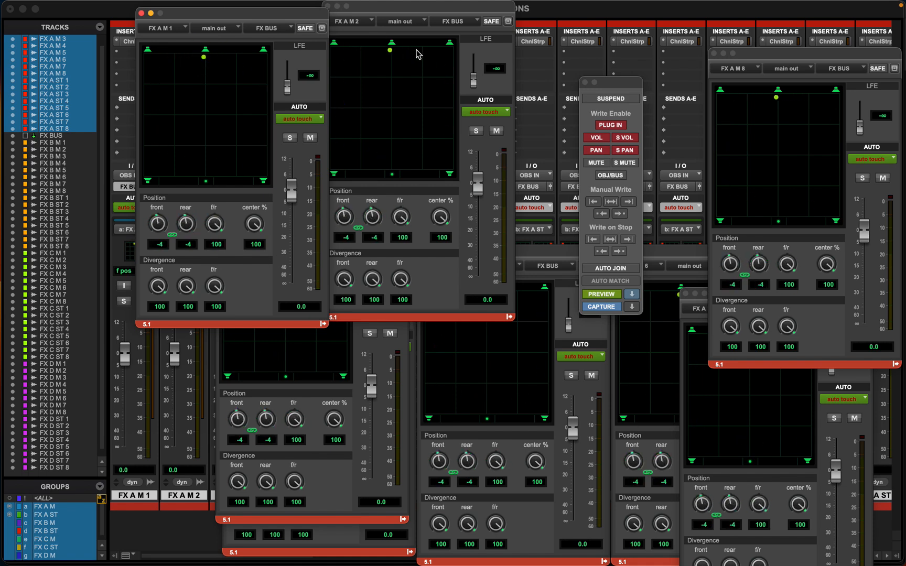
# Close the Automation window and the output windows of FX A M 5 through FX A M 8
pyautogui.click(689, 44)
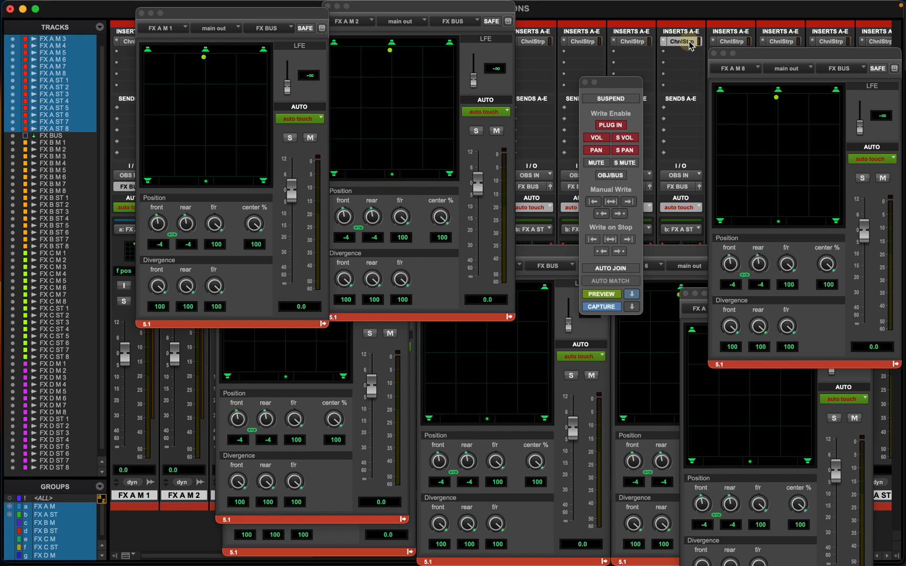
pyautogui.click(362, 80)
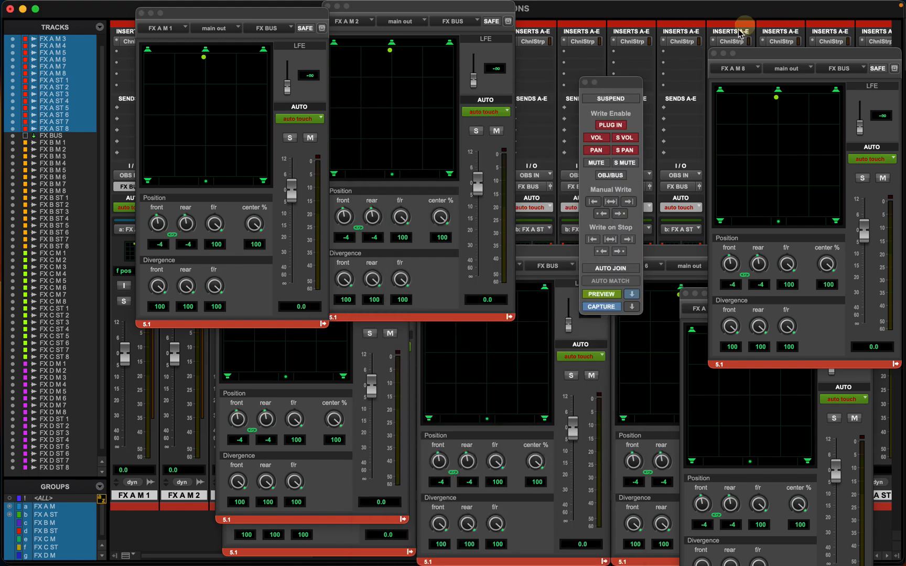
pyautogui.click(715, 53)
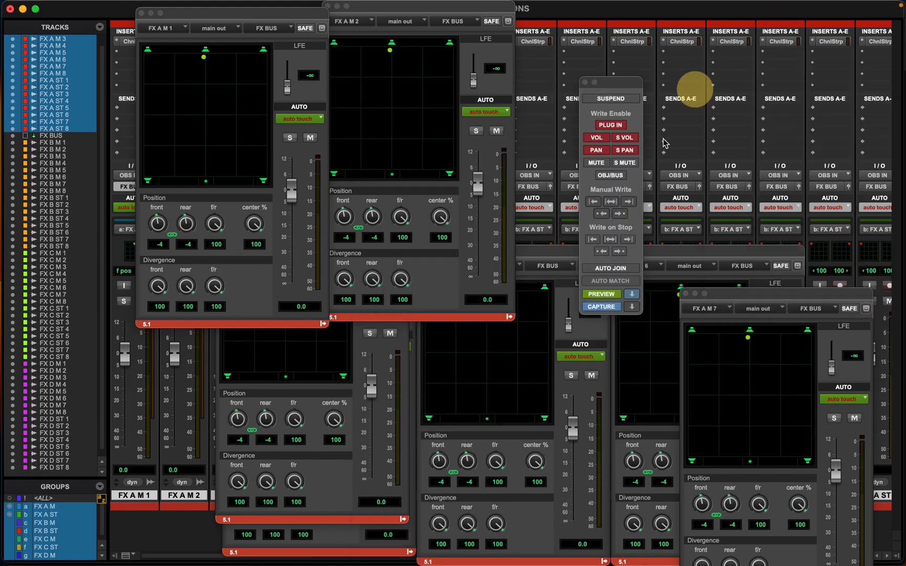
pyautogui.click(586, 82)
pyautogui.moveTo(712, 294); pyautogui.dragTo(423, 173)
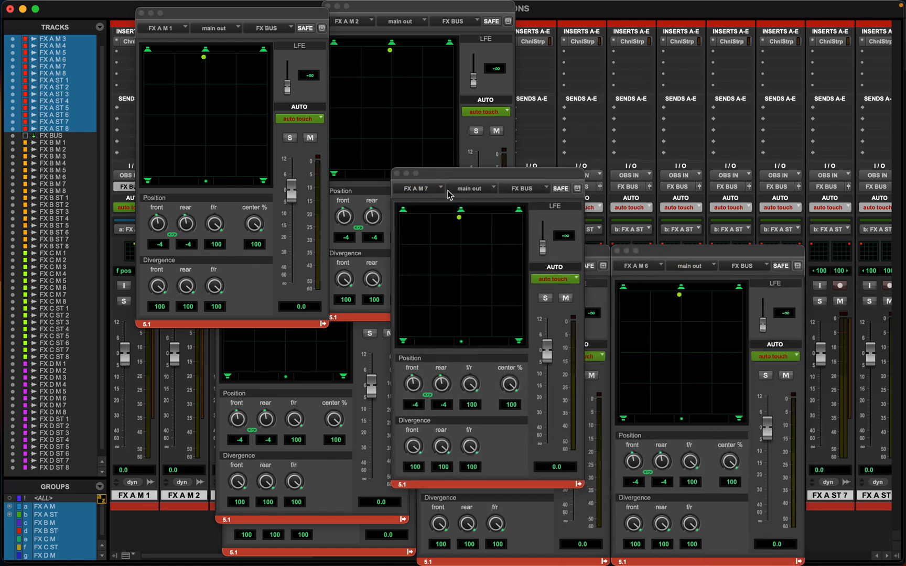
pyautogui.click(397, 173)
pyautogui.click(617, 251)
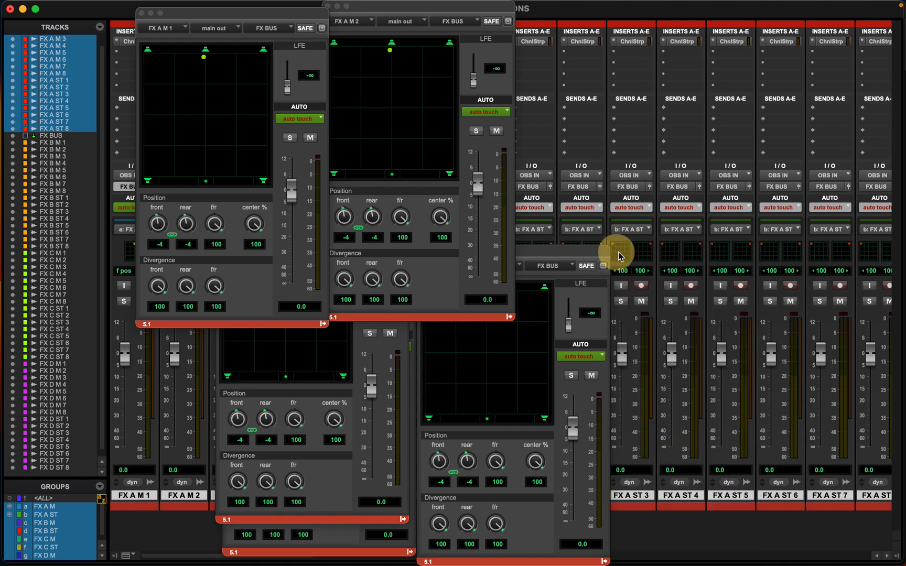
pyautogui.moveTo(563, 252); pyautogui.dragTo(645, 249)
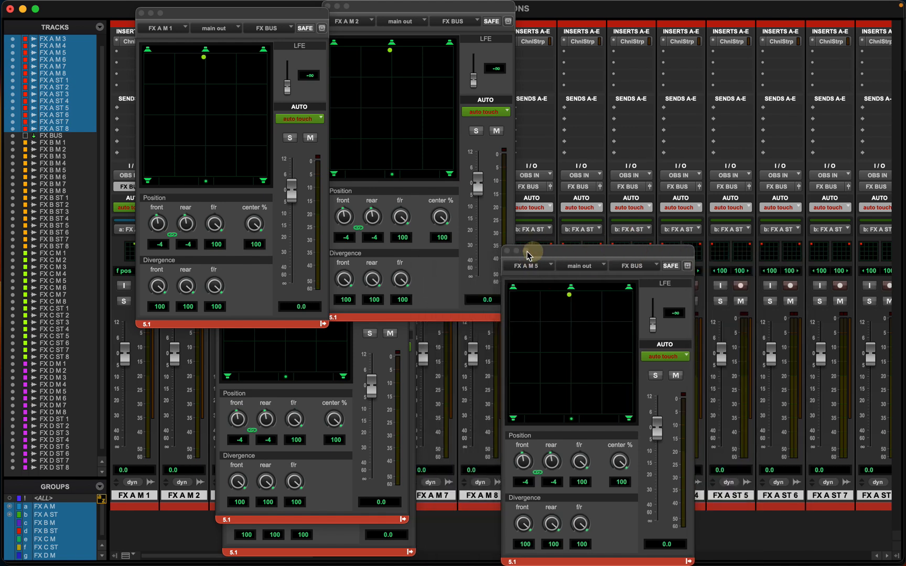
pyautogui.click(507, 250)
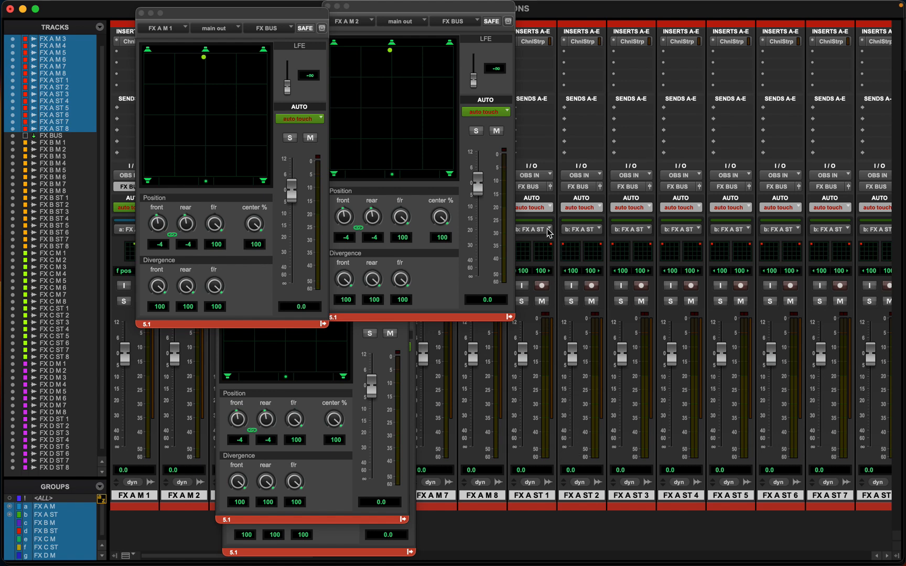
# Open FX A ST 1's output window as a persistent window and place it over the FX A M 1 and 2 windows
pyautogui.click(550, 186)
pyautogui.moveTo(636, 54); pyautogui.dragTo(239, 52)
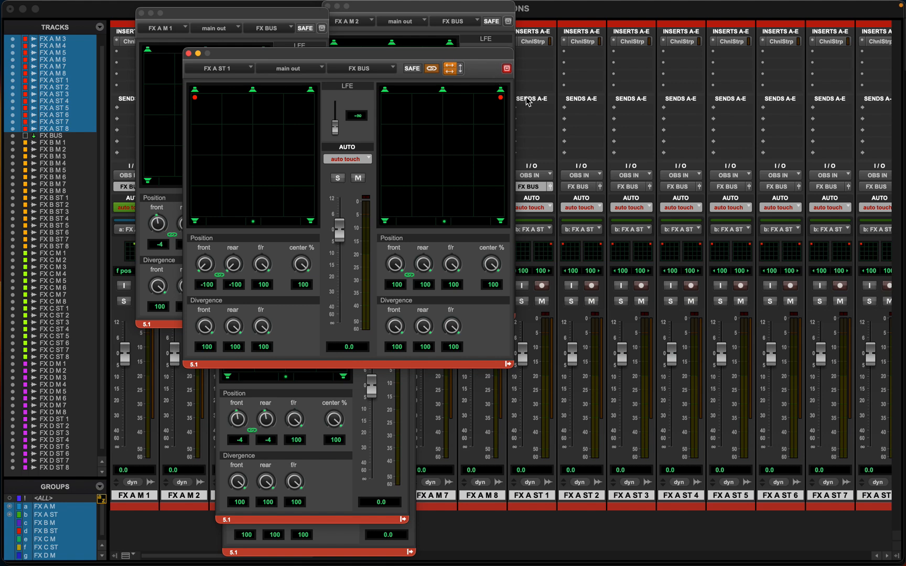
pyautogui.click(506, 68)
# Close the remaining FX A M output windows and move the FX A ST 1 window beside the Tracks list
pyautogui.click(287, 13)
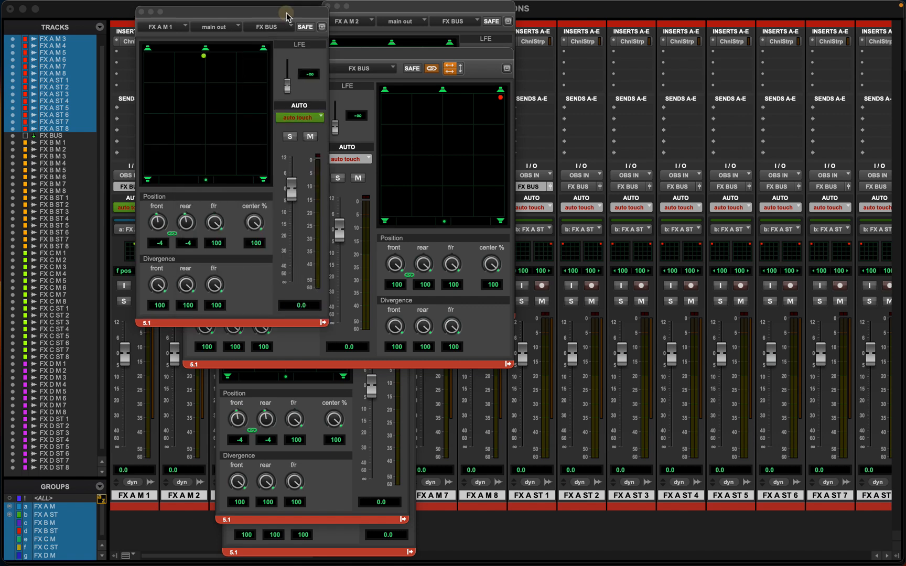
pyautogui.click(141, 13)
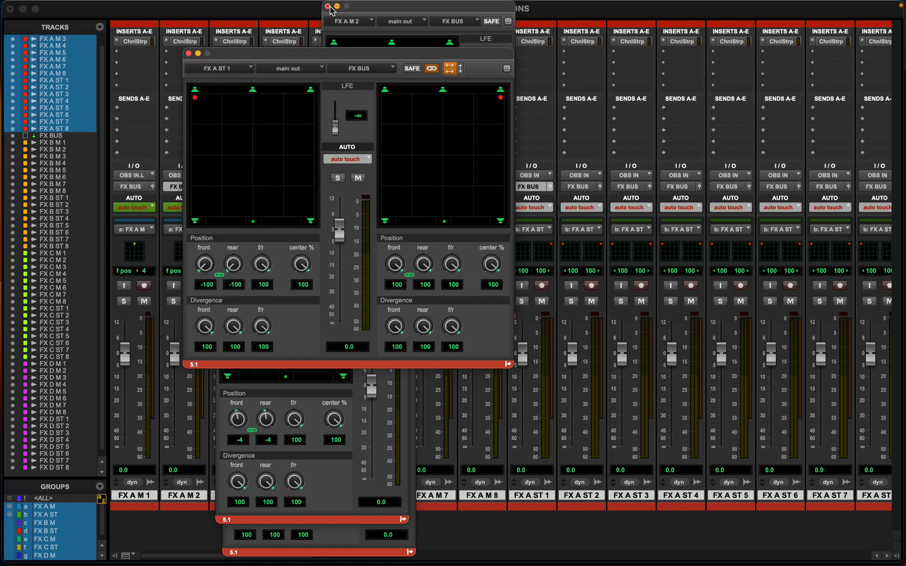
pyautogui.click(326, 5)
pyautogui.moveTo(307, 54); pyautogui.dragTo(222, 13)
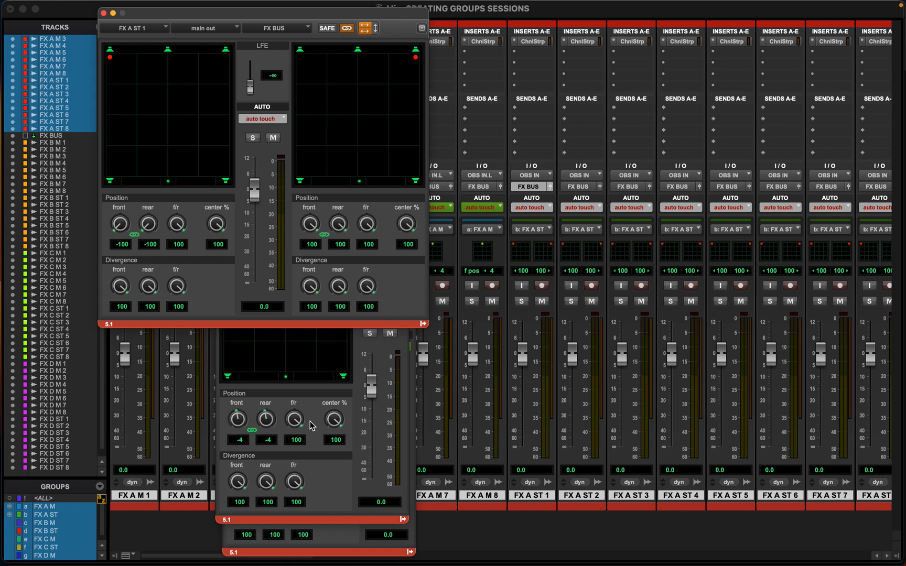
pyautogui.click(231, 350)
pyautogui.click(221, 209)
pyautogui.click(279, 344)
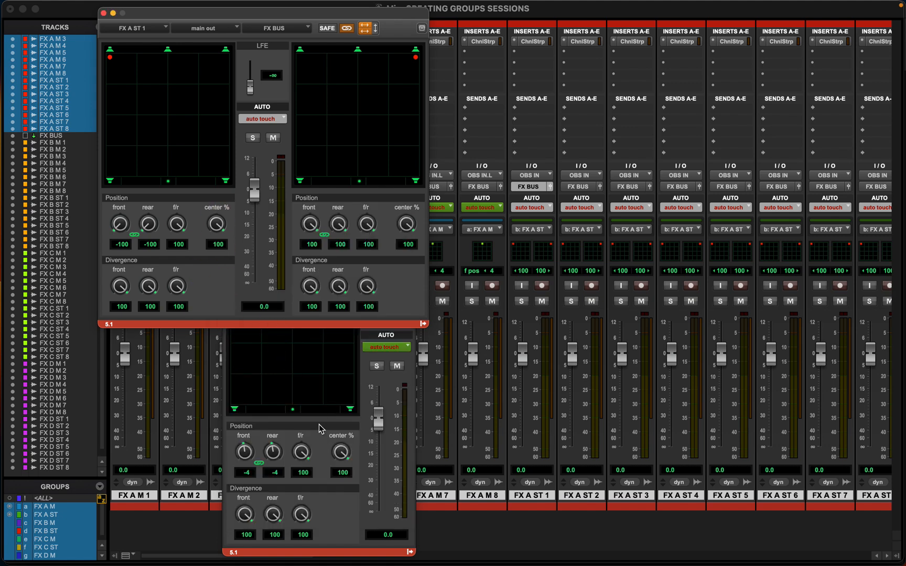
pyautogui.click(279, 344)
pyautogui.click(227, 241)
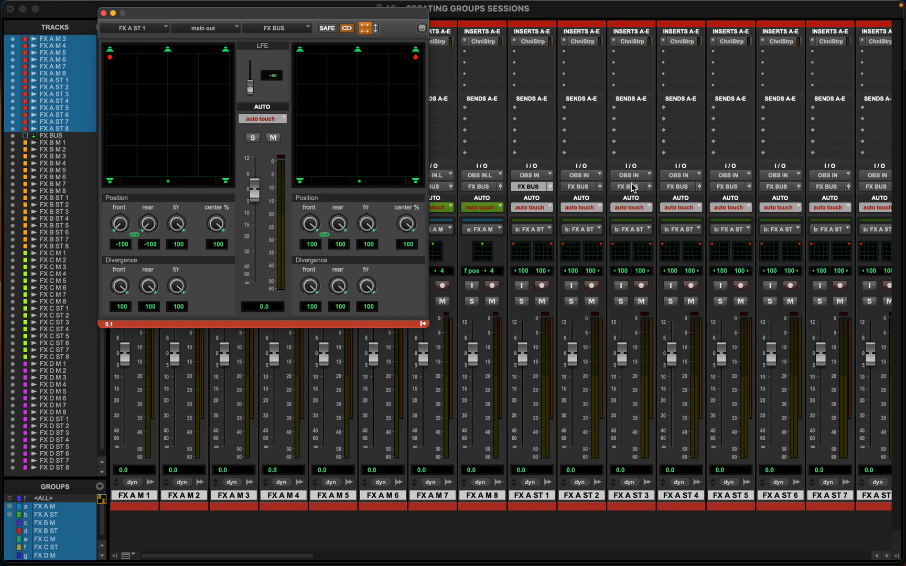
# Open FX A ST 2's output window next to FX A ST 1's and test the grouped panning from FX A ST 1's right-channel panner
pyautogui.click(600, 187)
pyautogui.moveTo(507, 54); pyautogui.dragTo(778, 14)
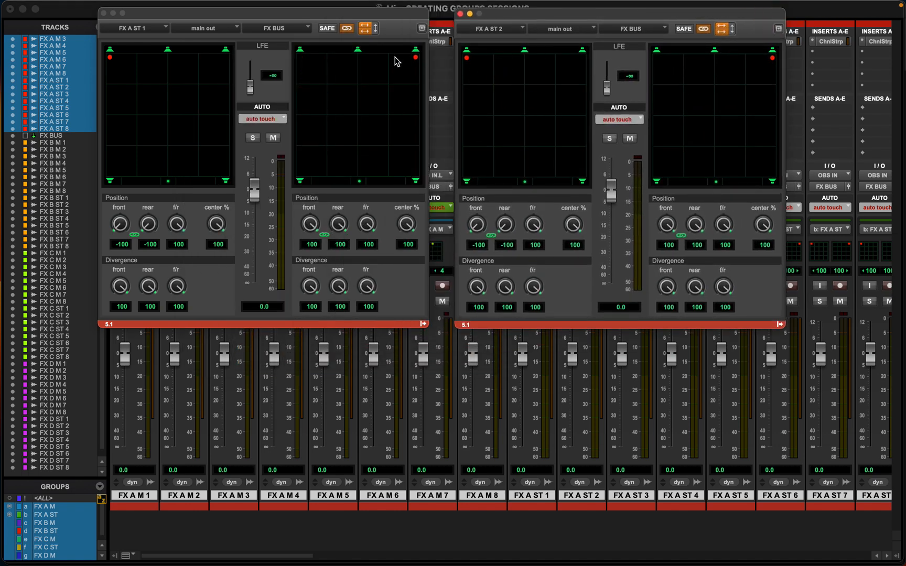
pyautogui.keyDown('alt'); pyautogui.click(415, 57); pyautogui.keyUp('alt')
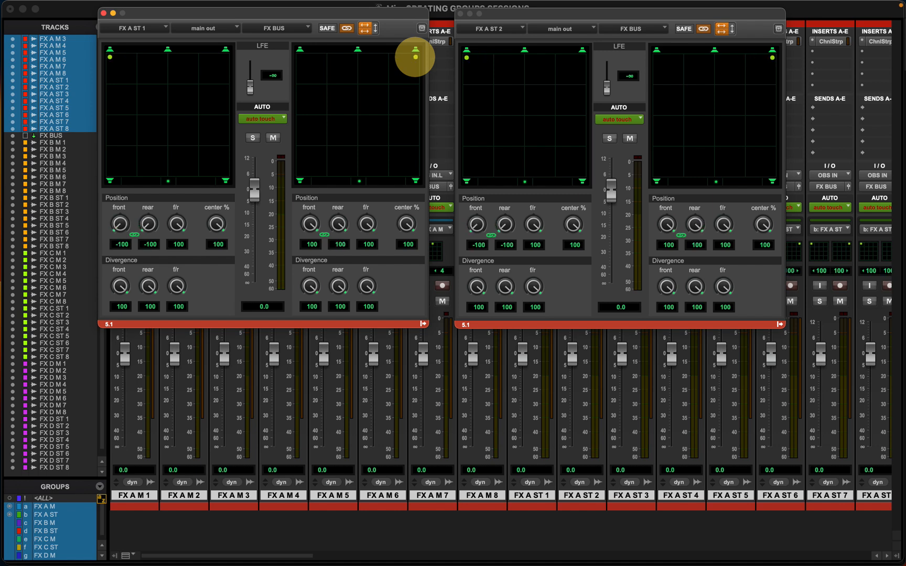
# Unlink the left and right panners of FX A ST 1 and FX A ST 2, and test FX A ST 1's channels separately, returning them to the front corners
pyautogui.click(363, 28)
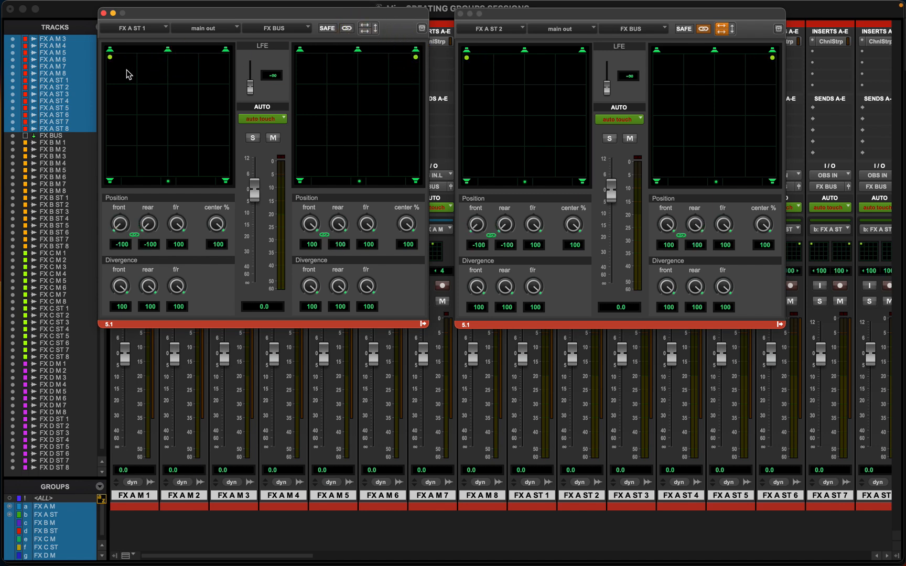
pyautogui.click(109, 57)
pyautogui.click(724, 30)
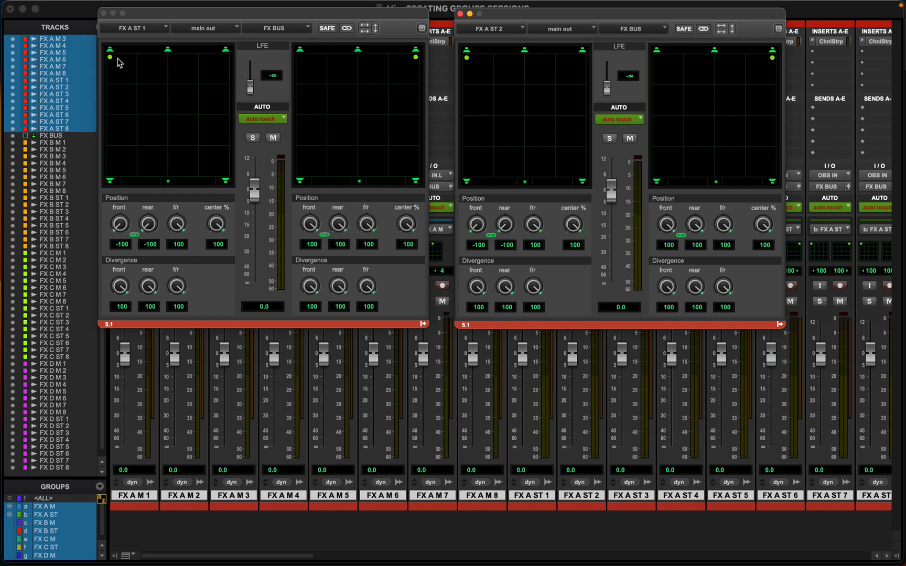
pyautogui.click(108, 58)
pyautogui.moveTo(110, 101); pyautogui.dragTo(108, 57)
pyautogui.moveTo(415, 58); pyautogui.dragTo(415, 57)
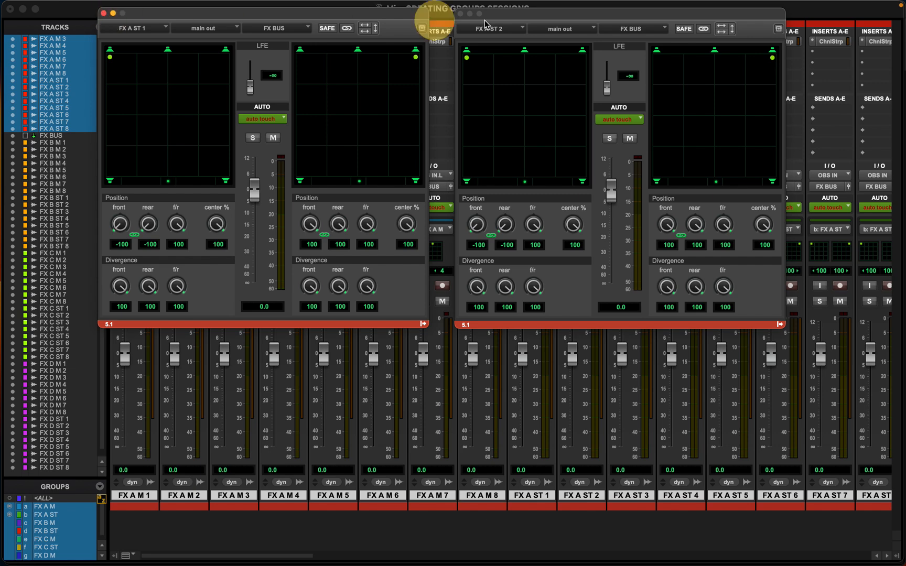
# Close the FX A ST 1 and FX A ST 2 output windows, restoring the minimized one first
pyautogui.click(461, 13)
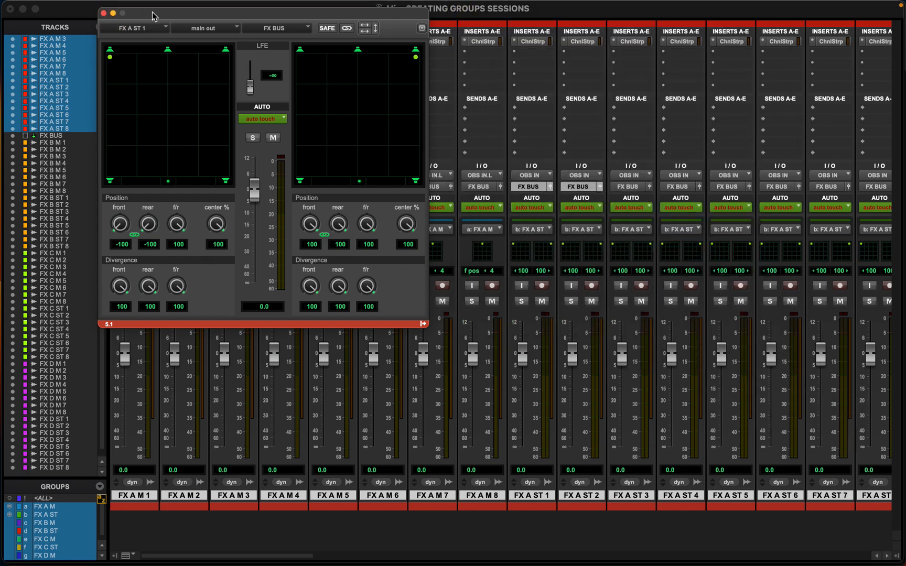
pyautogui.click(104, 13)
pyautogui.moveTo(787, 564)
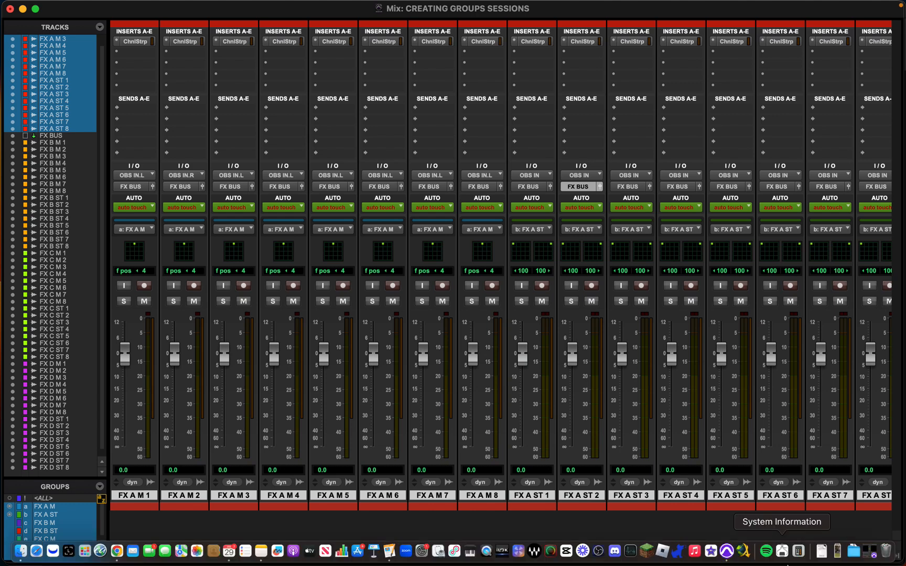
pyautogui.click(872, 556)
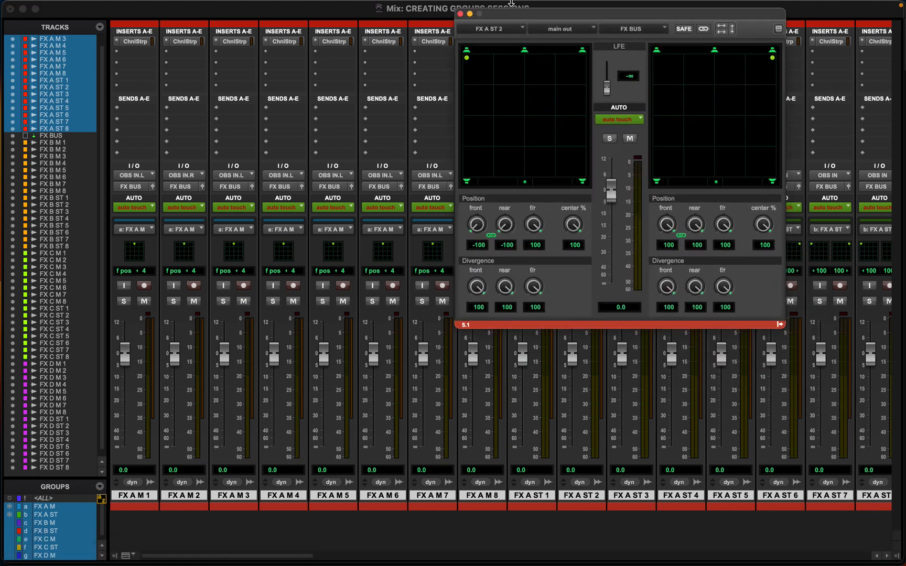
pyautogui.click(461, 14)
# Turn off automation Preview in the Automation window and suspend all track groups
pyautogui.press('super+4')
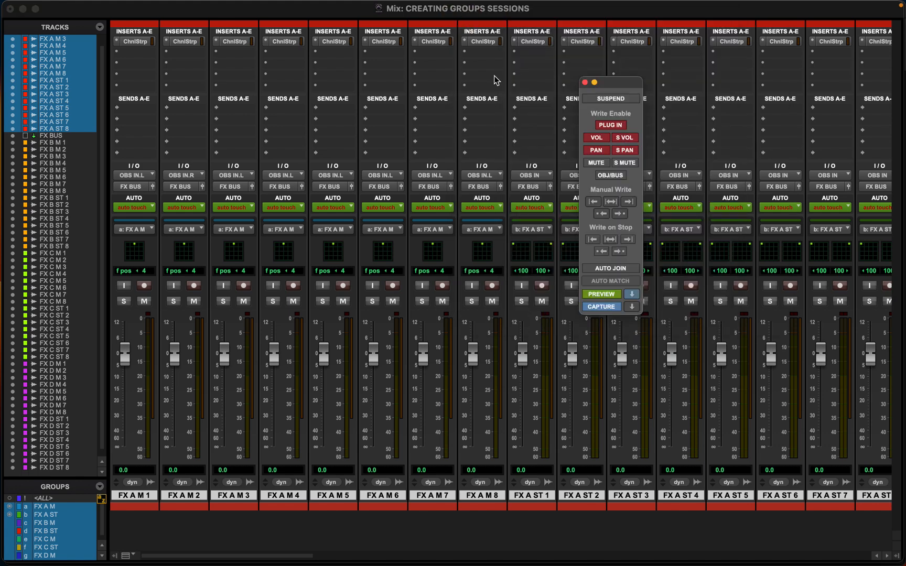
pyautogui.click(598, 295)
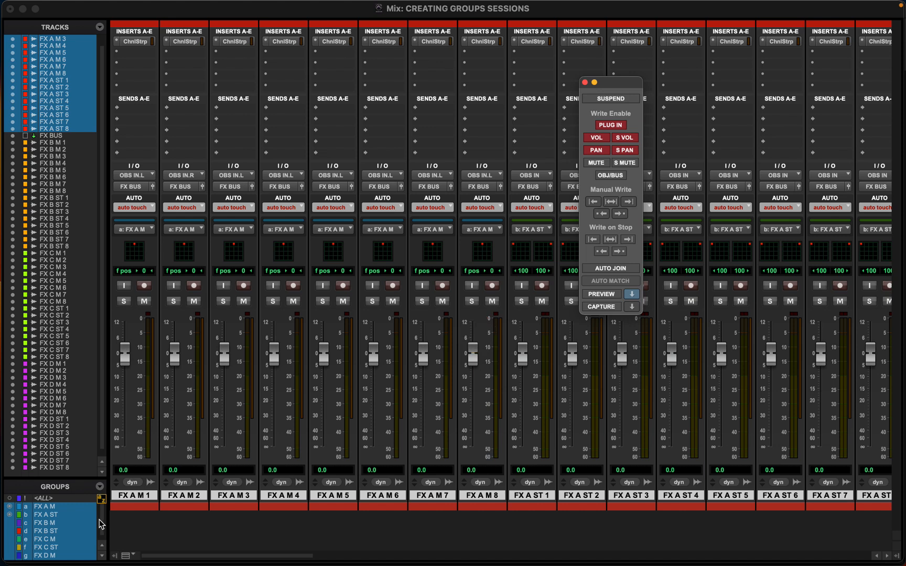
pyautogui.press('super+shift+g')
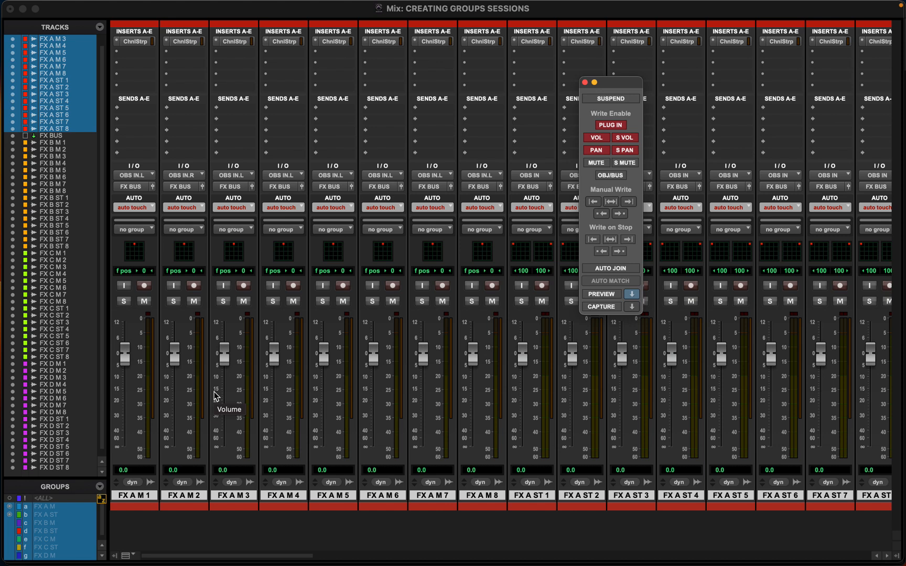
pyautogui.click(585, 83)
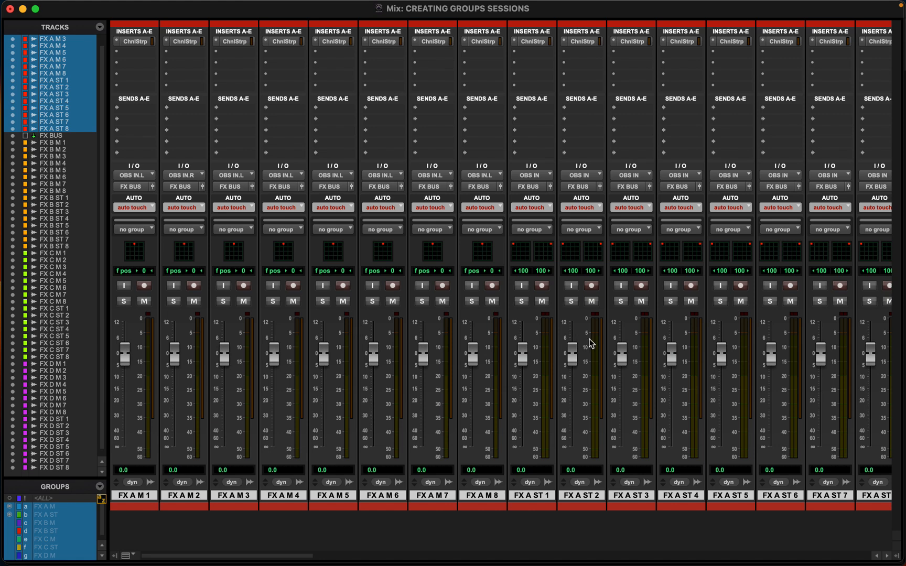
# Insert the multichannel Channel Strip (5.1) EQ plug-in on the FX BUS track, then move its window aside and close it
pyautogui.hscroll(5, 587, 345)
pyautogui.hscroll(3, 548, 345)
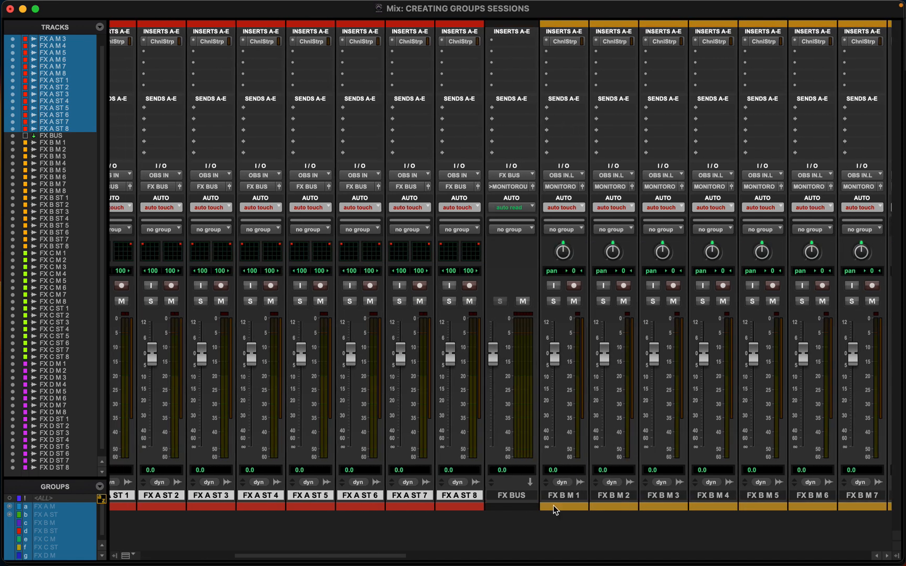
pyautogui.hscroll(2, 538, 506)
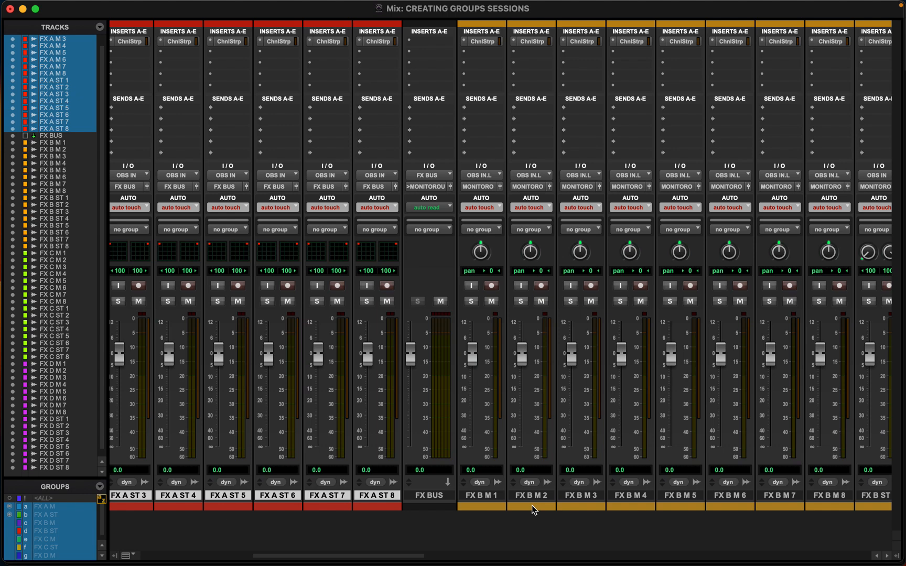
pyautogui.click(430, 42)
pyautogui.moveTo(472, 42)
pyautogui.moveTo(560, 48)
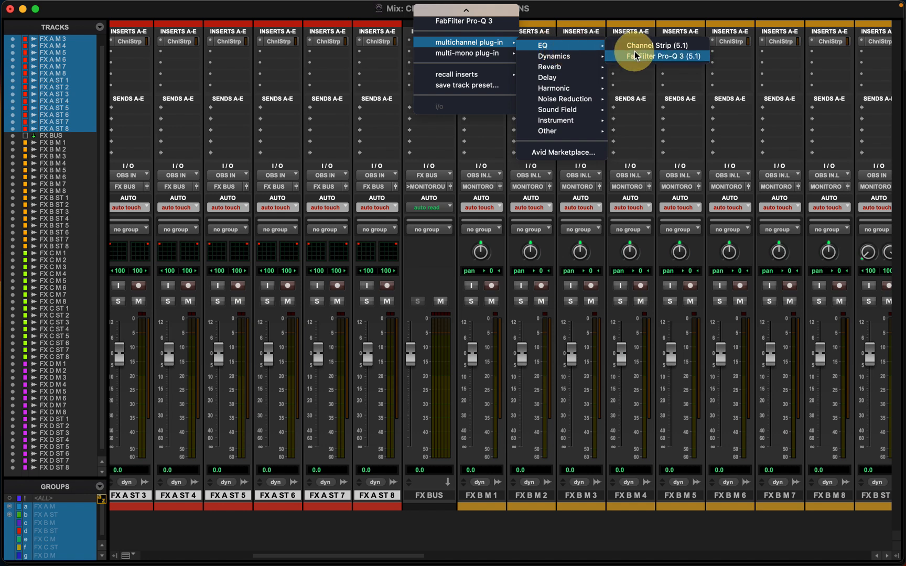
pyautogui.click(641, 46)
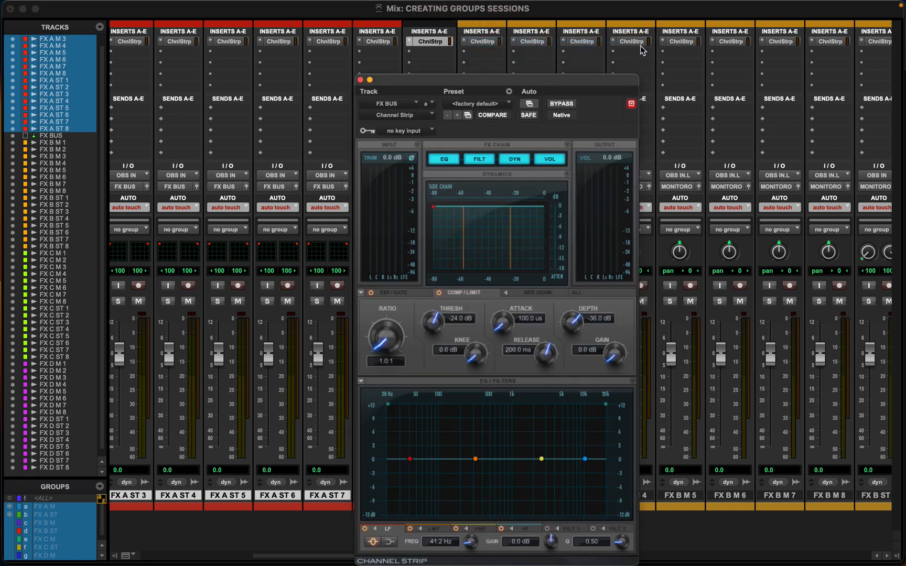
pyautogui.moveTo(360, 80); pyautogui.dragTo(550, 74)
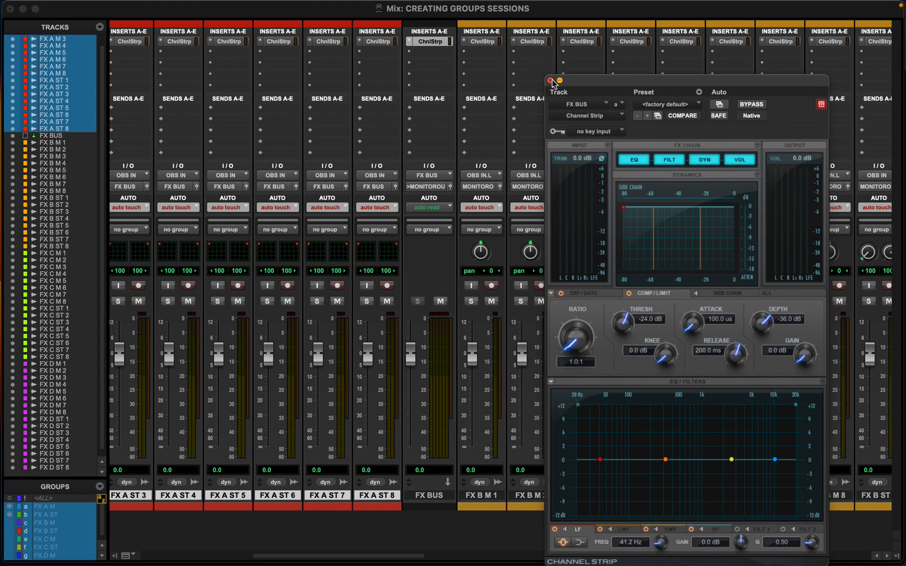
pyautogui.click(440, 37)
pyautogui.click(440, 37)
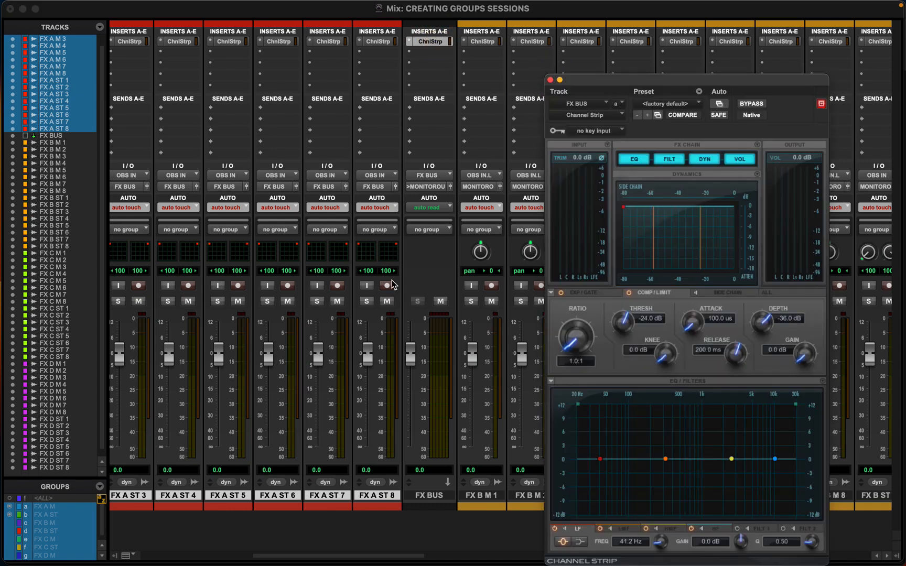
pyautogui.click(550, 79)
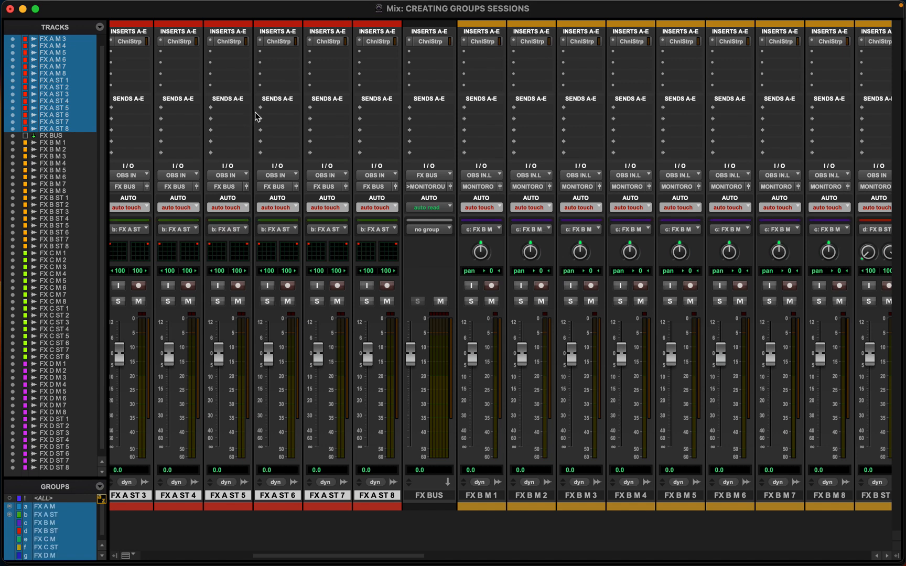
# Reopen the FX BUS Channel Strip, enable all of its parameters for plug-in automation, and reposition the window beside the FX BUS track
pyautogui.click(438, 42)
pyautogui.click(718, 104)
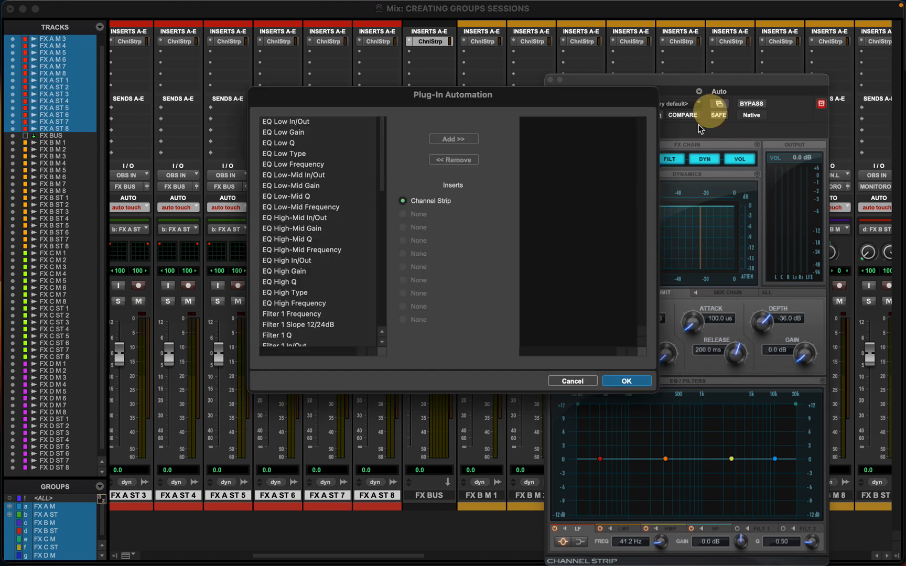
pyautogui.press('super+a')
pyautogui.click(443, 140)
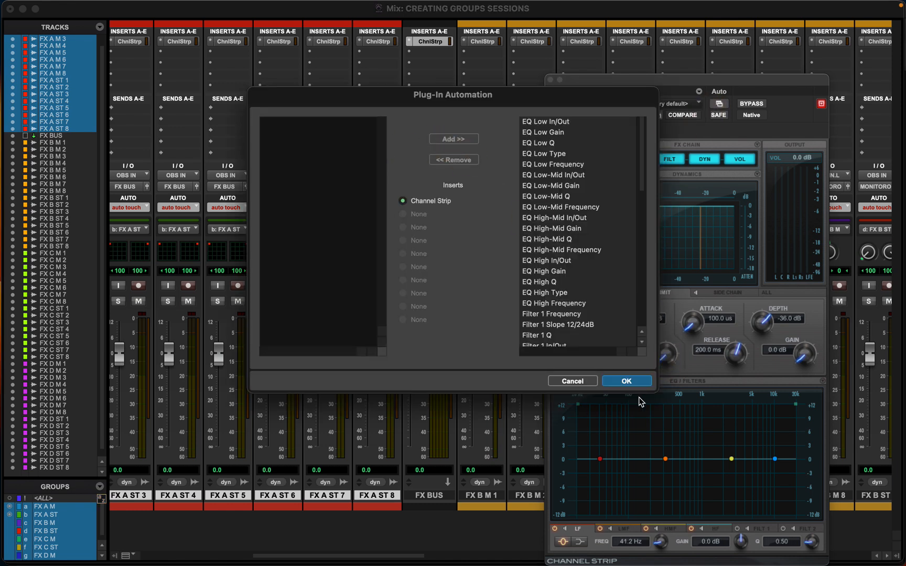
pyautogui.click(637, 386)
pyautogui.moveTo(680, 81); pyautogui.dragTo(652, 20)
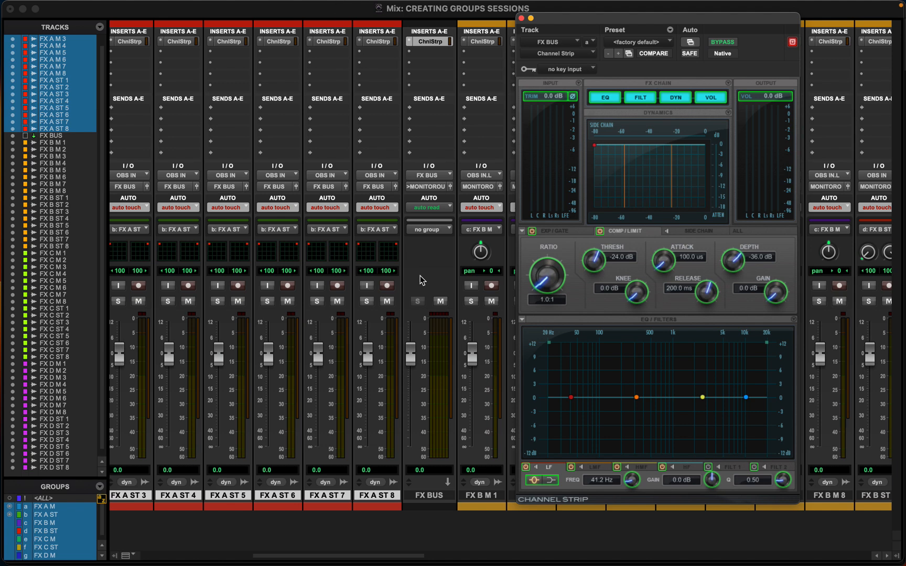
# Set the FX BUS automation mode to touch, turn on Preview in the Automation window, and close that window
pyautogui.click(436, 208)
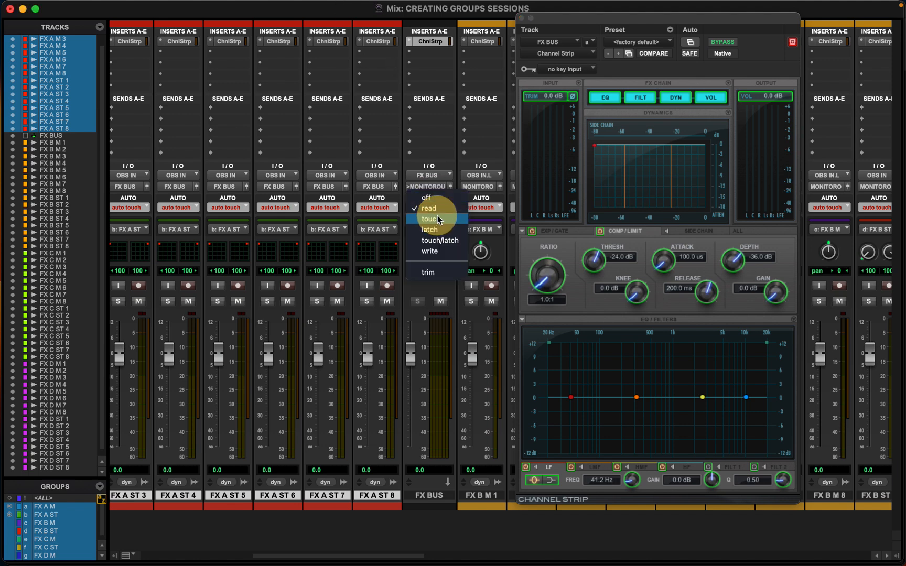
pyautogui.click(438, 219)
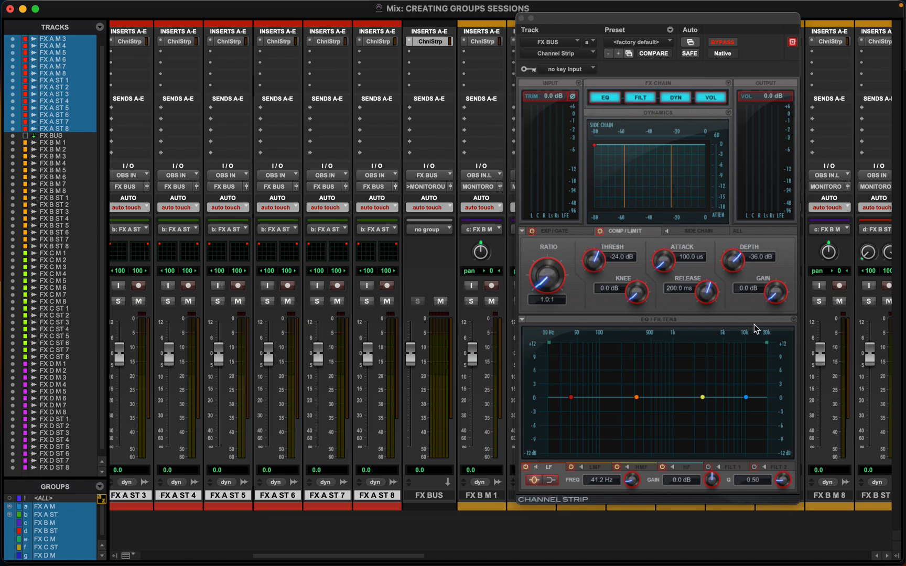
pyautogui.press('super+4')
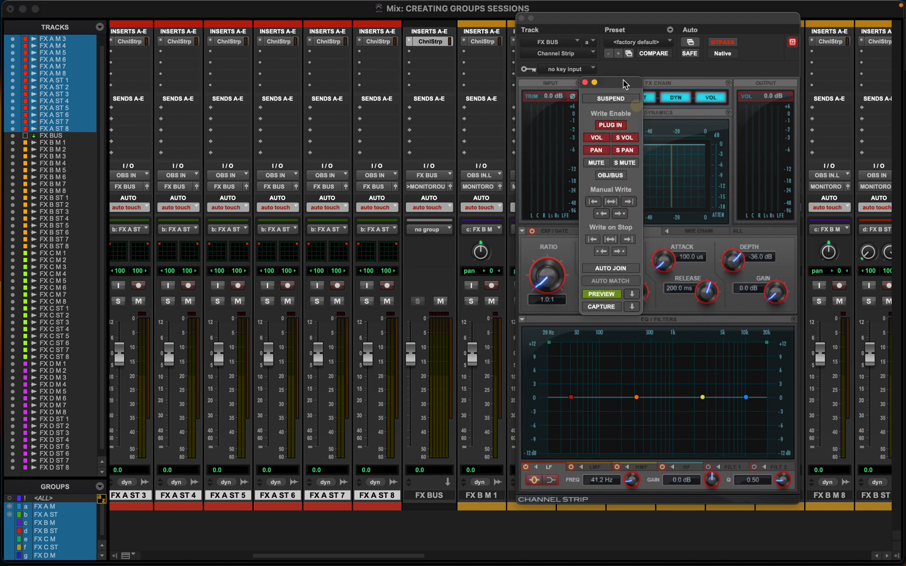
pyautogui.click(585, 83)
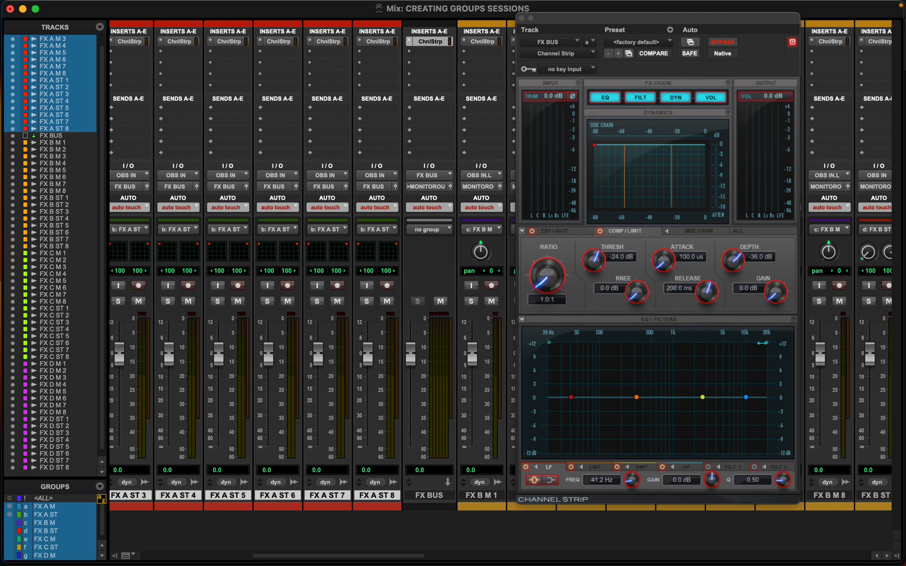
# Lower the FX BUS Channel Strip's Filter 2 low-pass frequency to 1.4 kHz, and view FX A ST 5's Channel Strip for comparison before closing it
pyautogui.moveTo(763, 343); pyautogui.dragTo(683, 344)
pyautogui.hscroll(-10, 168, 131)
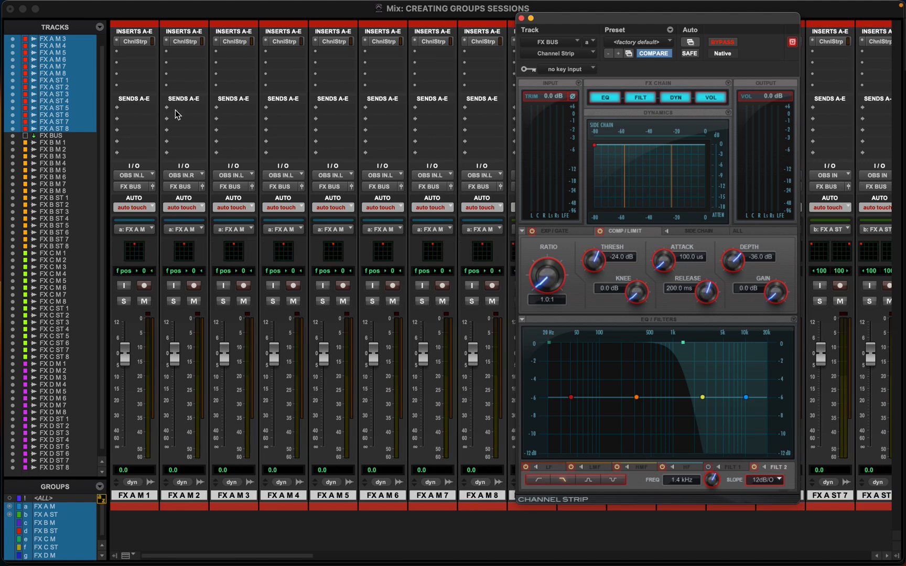
pyautogui.hscroll(10, 409, 294)
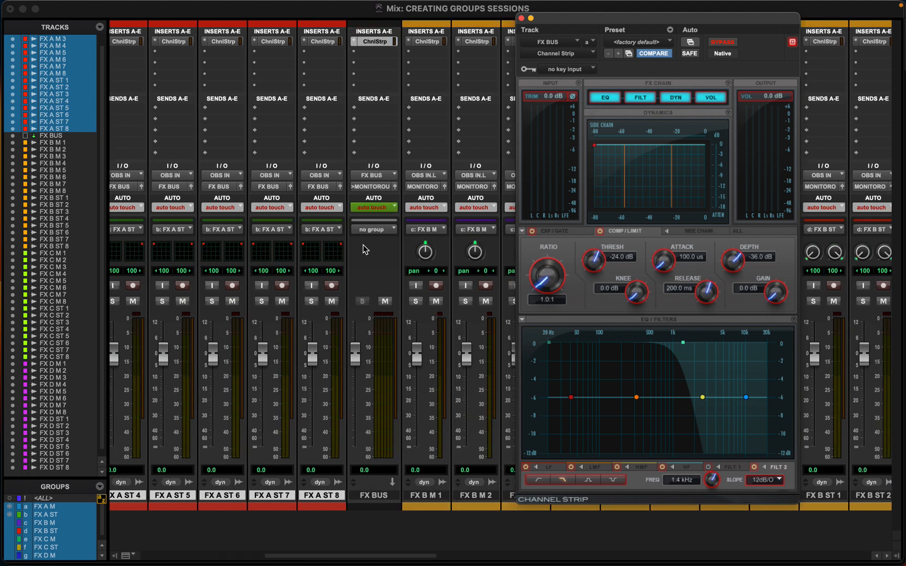
pyautogui.click(181, 43)
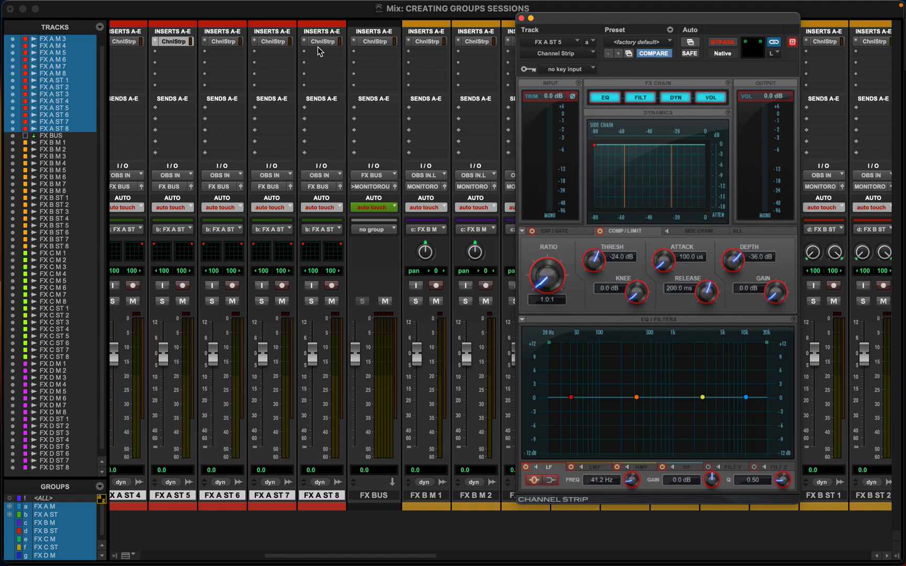
pyautogui.click(522, 20)
# Reopen the FX BUS Channel Strip and raise its Filter 2 low-pass frequency to 21.0 kHz
pyautogui.click(356, 41)
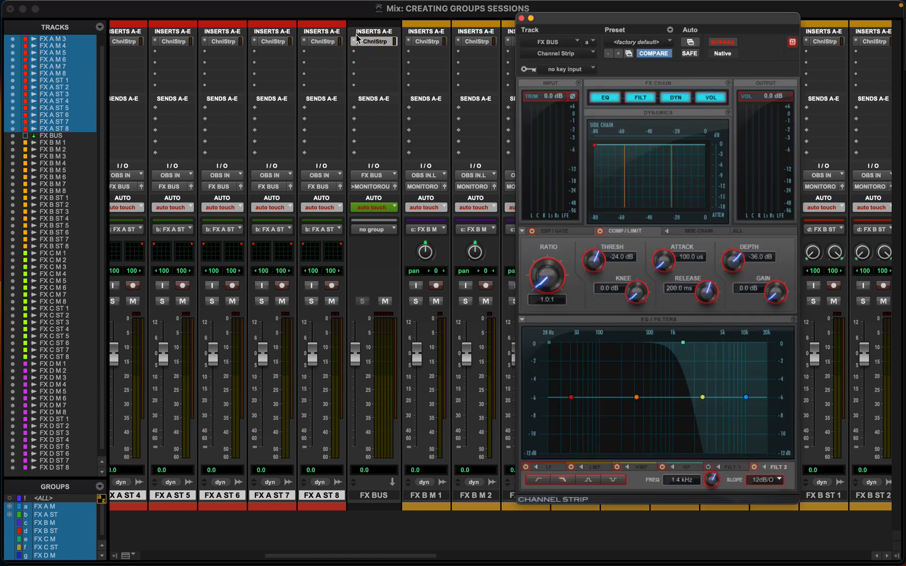
pyautogui.moveTo(684, 342); pyautogui.dragTo(766, 343)
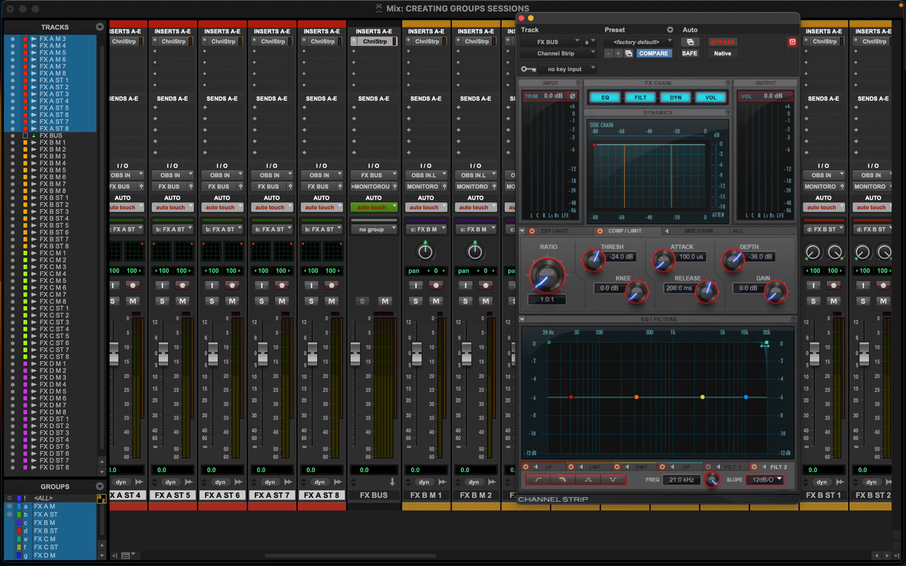
pyautogui.moveTo(755, 345)
pyautogui.mouseDown()
pyautogui.moveTo(623, 349)
pyautogui.moveTo(803, 350)
pyautogui.moveTo(772, 352)
pyautogui.mouseUp()
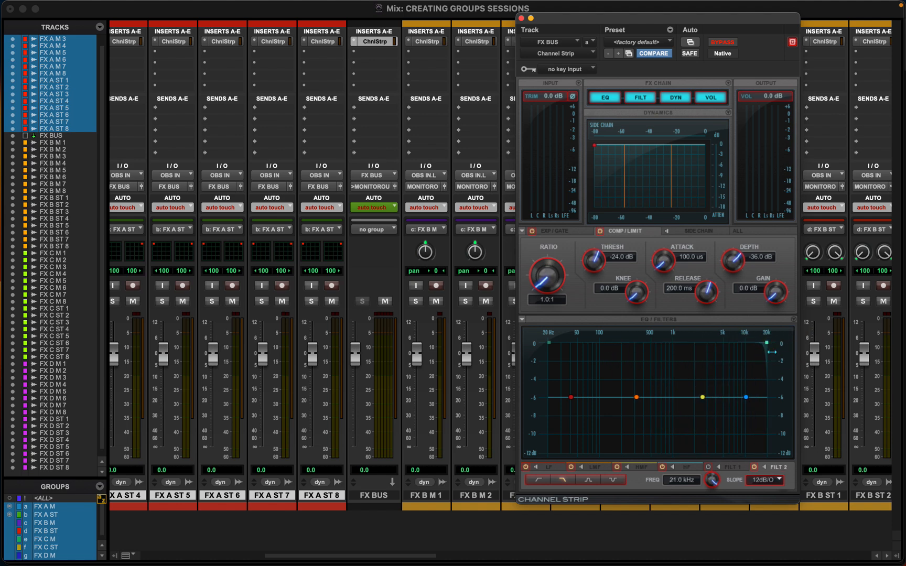